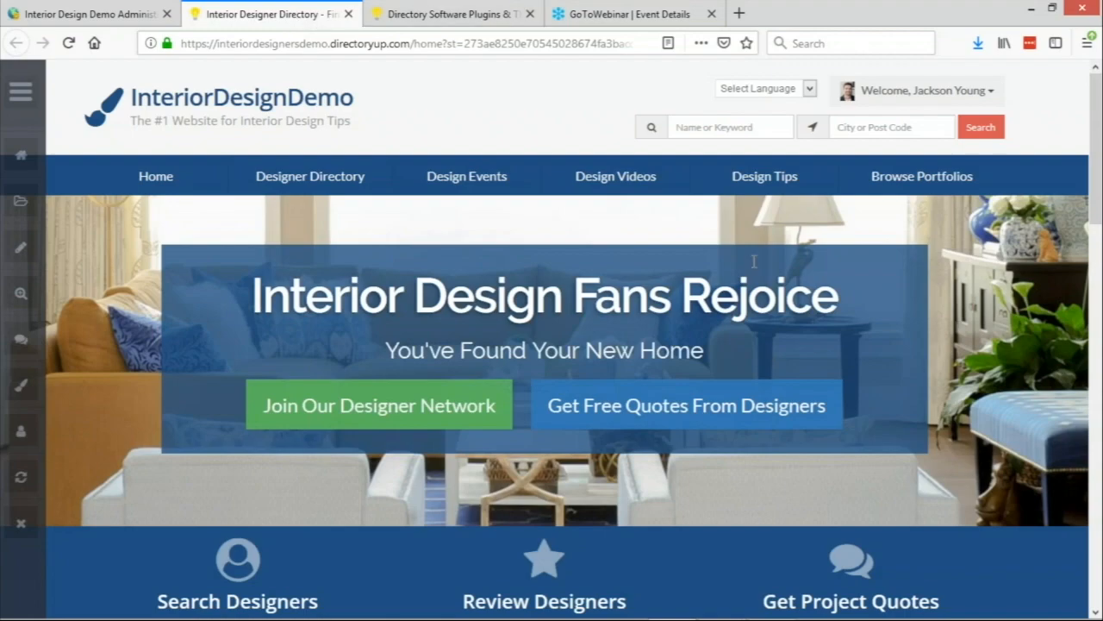
Run a designer search without any criteria and open the profile of the verified New York designer.
left_click(976, 138)
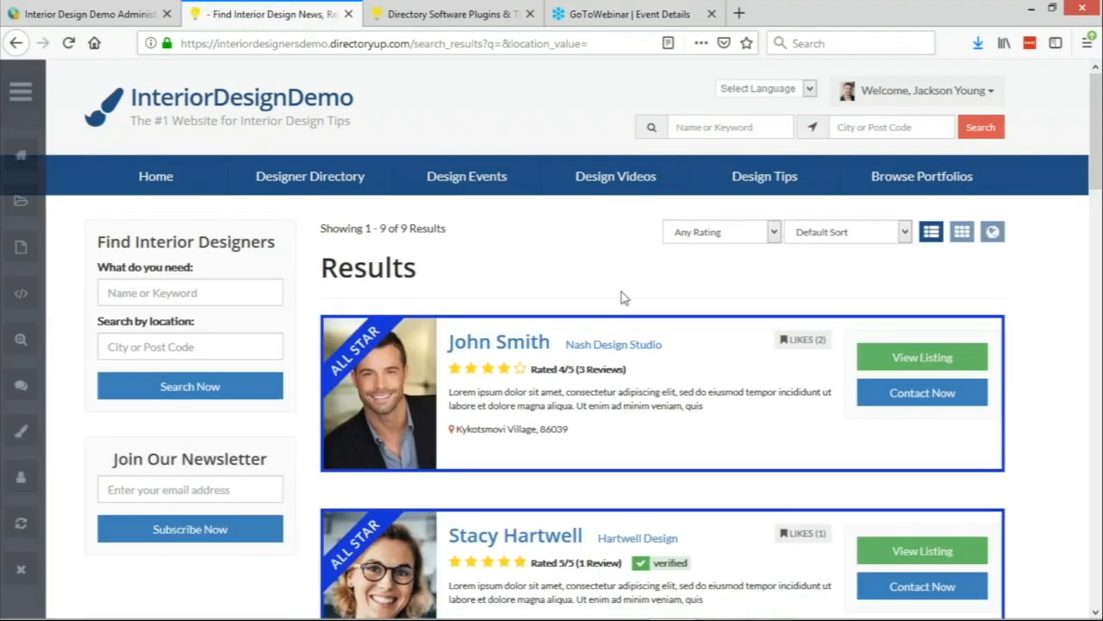
scroll(567, 155, "down", 1)
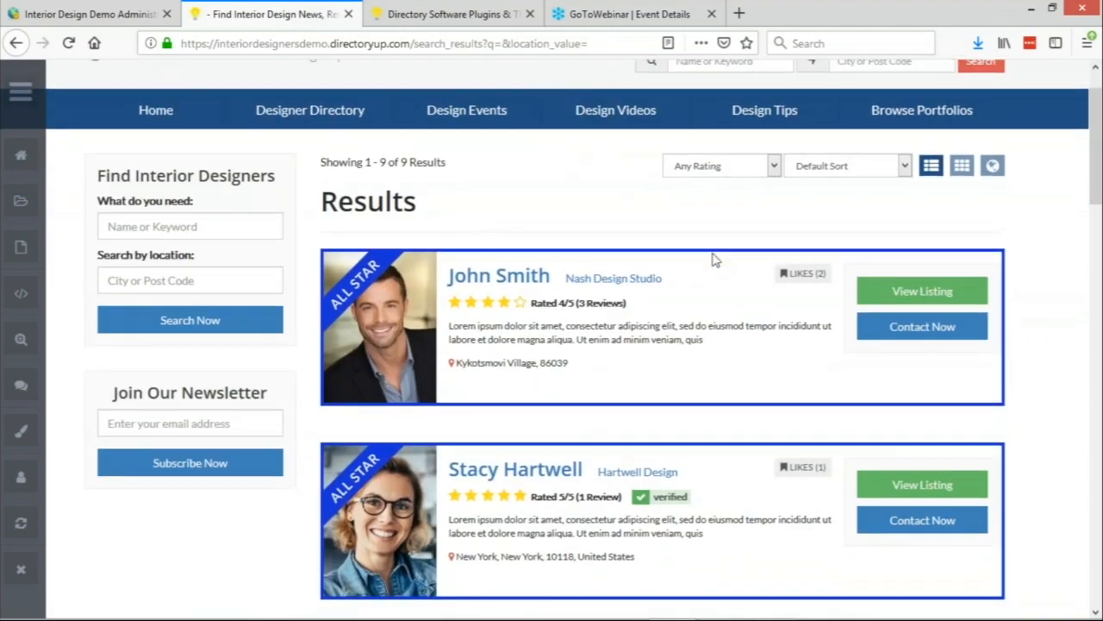
scroll(543, 160, "up", 1)
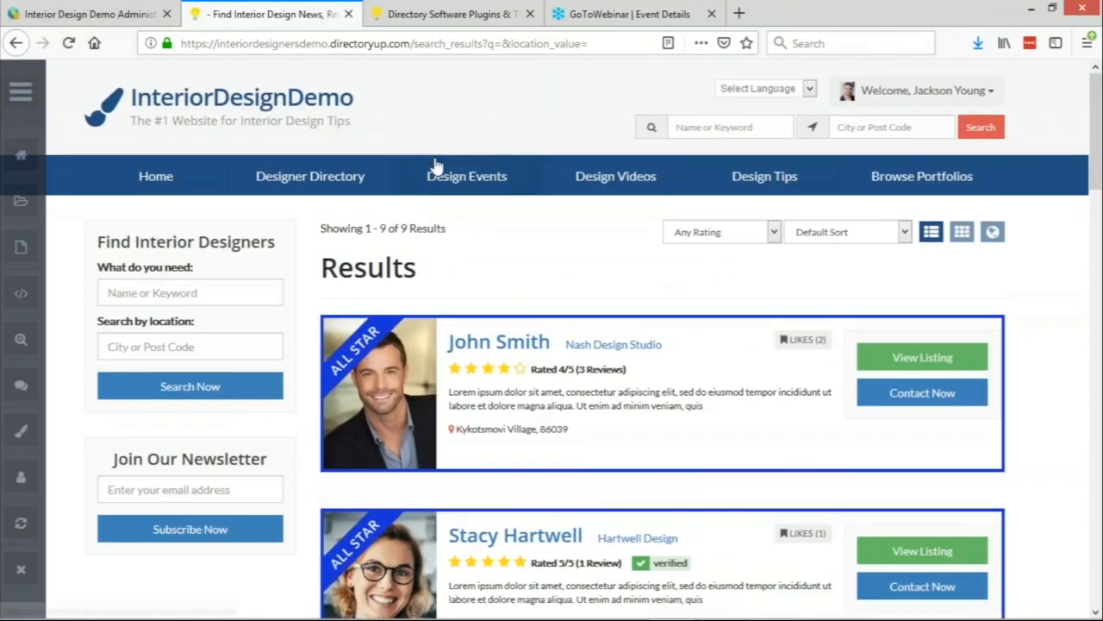
scroll(561, 529, "down", 4)
left_click(487, 194)
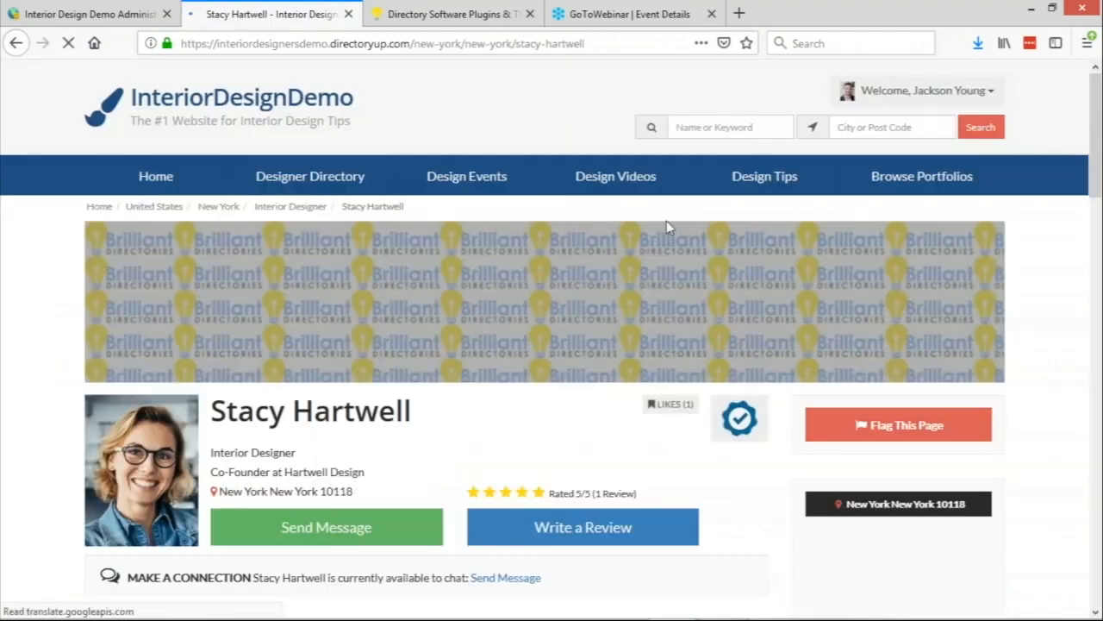
Open the New York location results from the profile's breadcrumb and examine the page address and the custom content above the results.
left_click(217, 207)
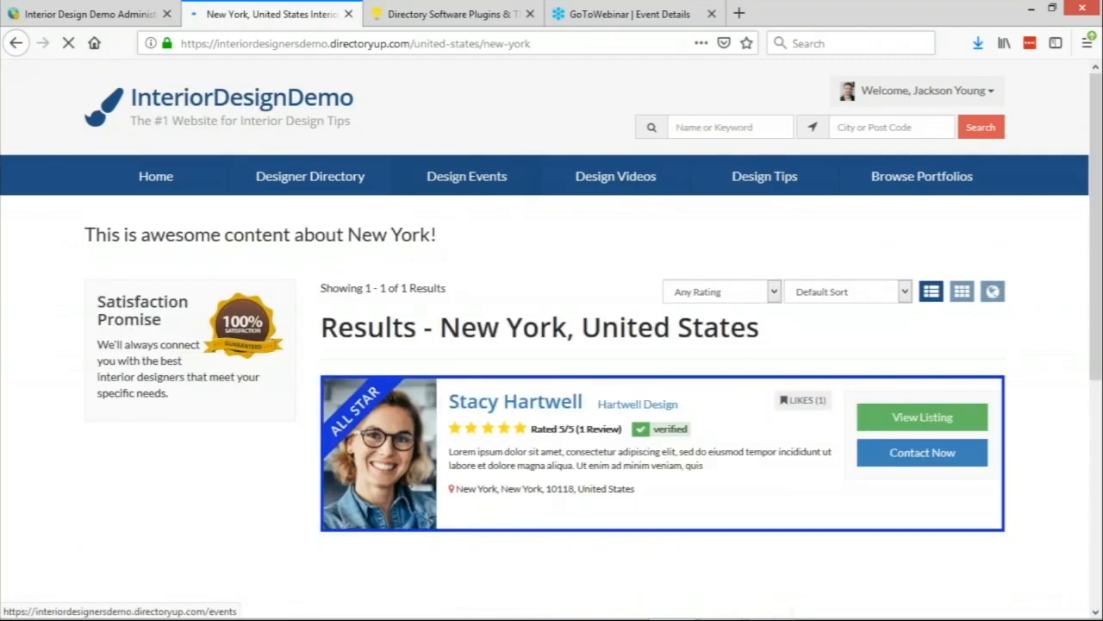
left_click_drag(416, 42, 599, 42)
left_click(514, 328)
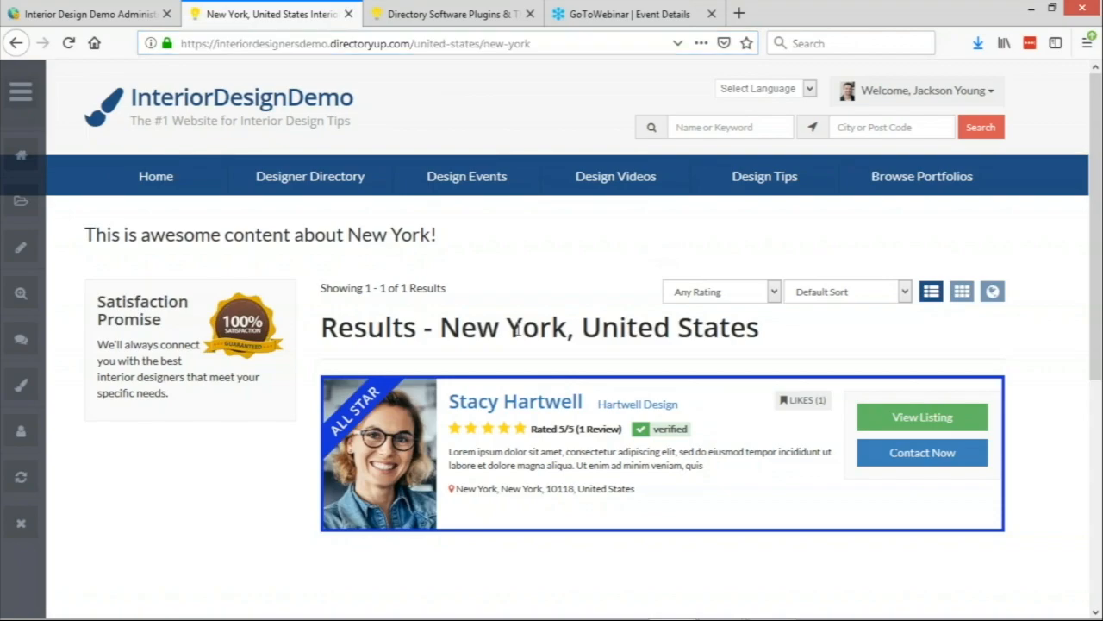
left_click_drag(93, 237, 458, 234)
left_click(160, 237)
left_click_drag(86, 236, 455, 239)
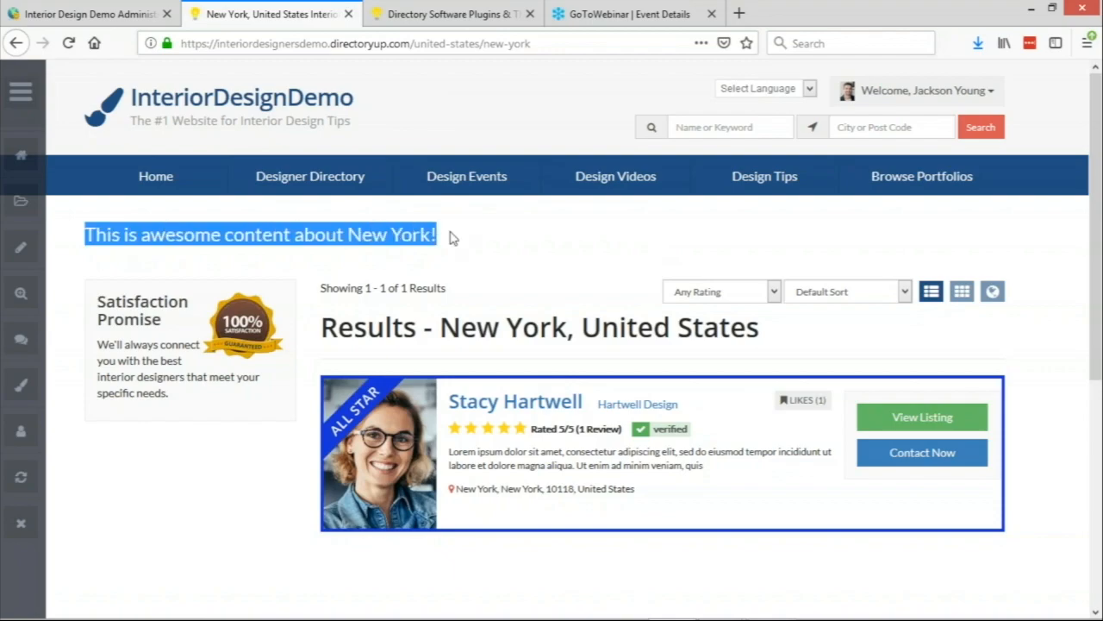
left_click(453, 238)
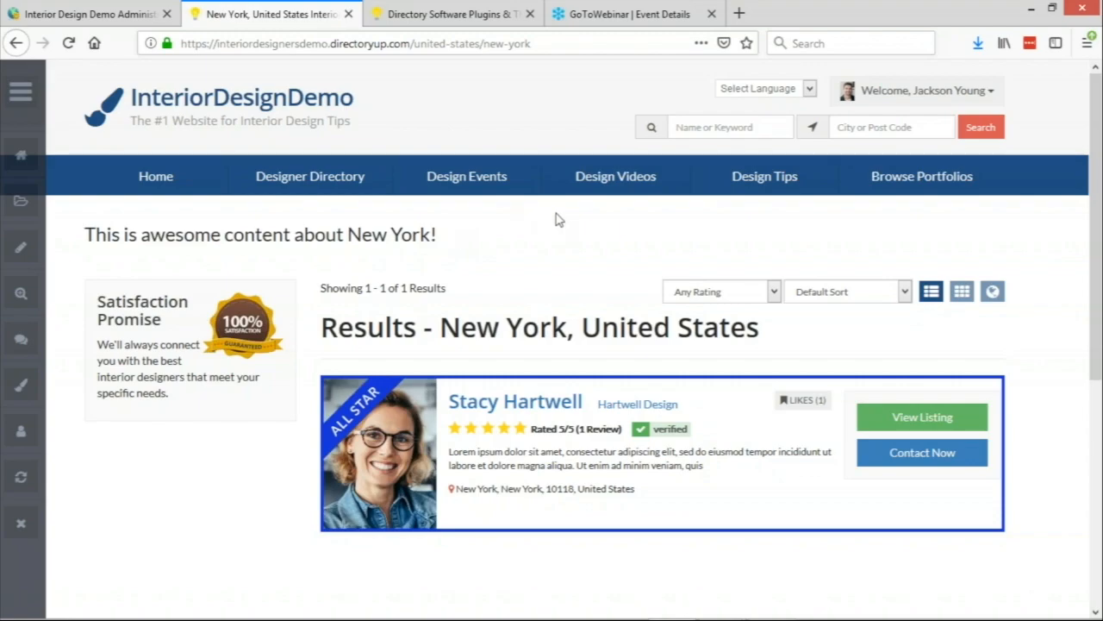
left_click_drag(90, 228, 419, 235)
left_click(257, 226)
double_click(256, 233)
Replace the united-states/new-york path in the page address with los-angeles and load that location's results page.
left_click(472, 43)
left_click(478, 43)
left_click_drag(479, 43, 416, 41)
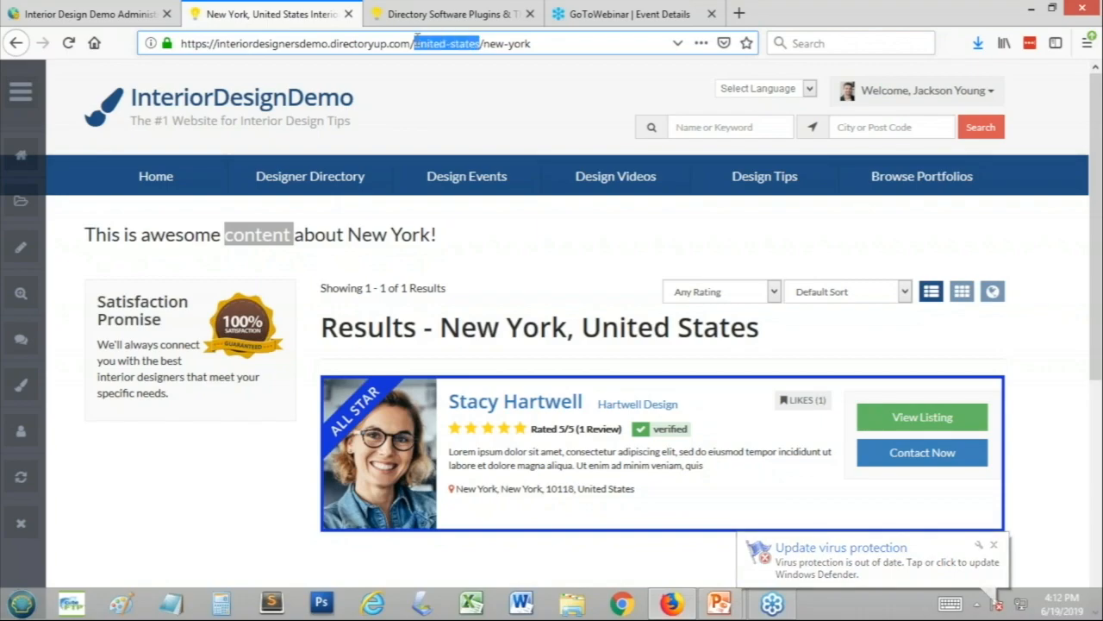
key("BackSpace")
key("shift+End")
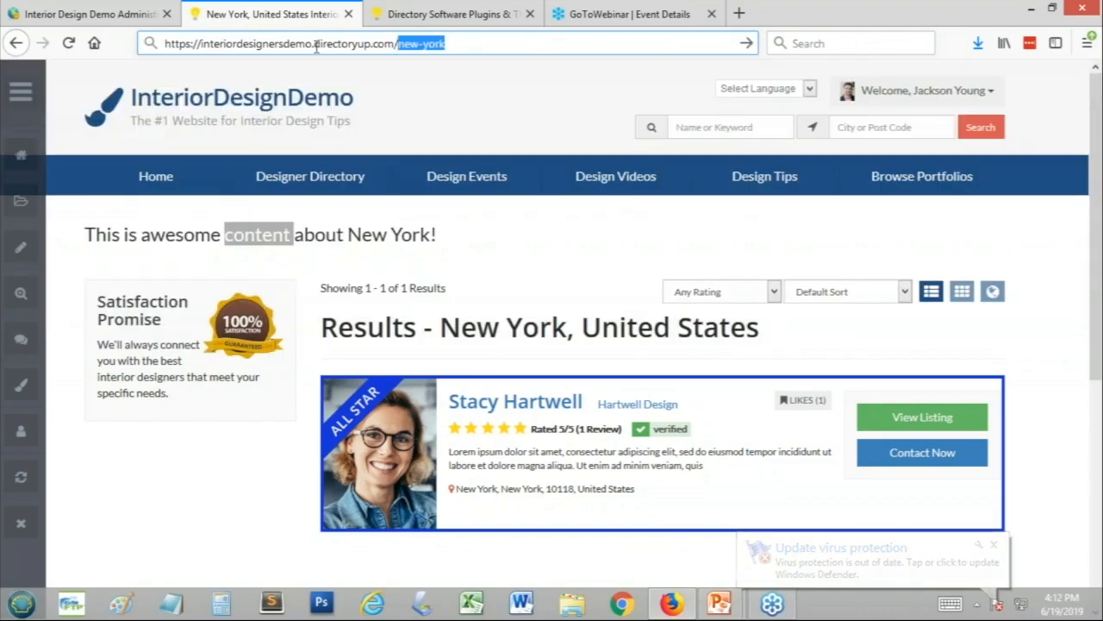
type("los")
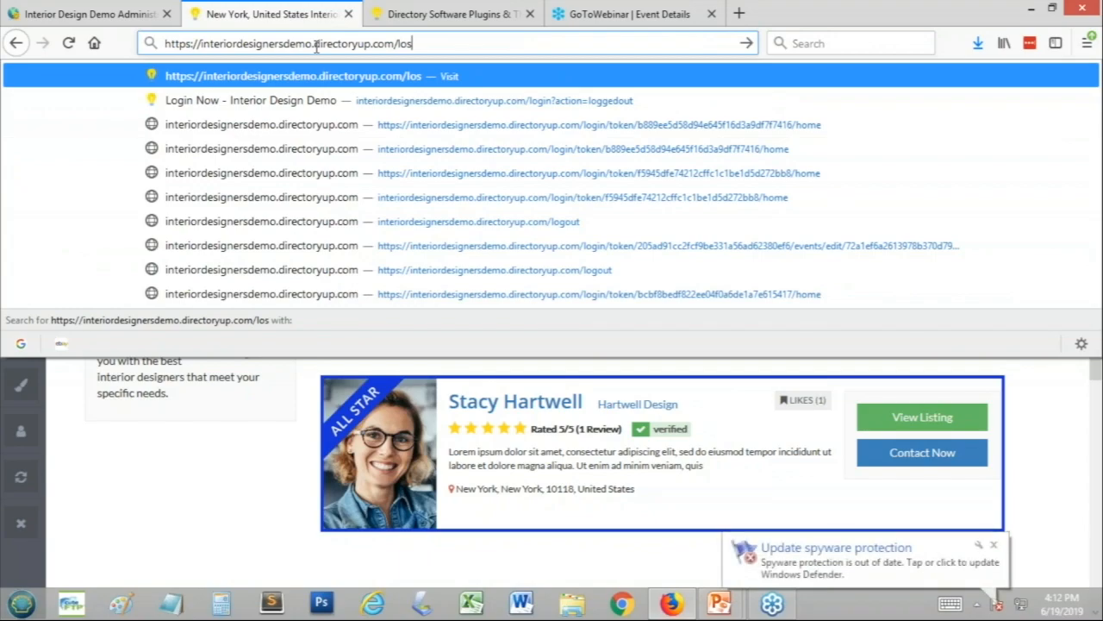
type("-an")
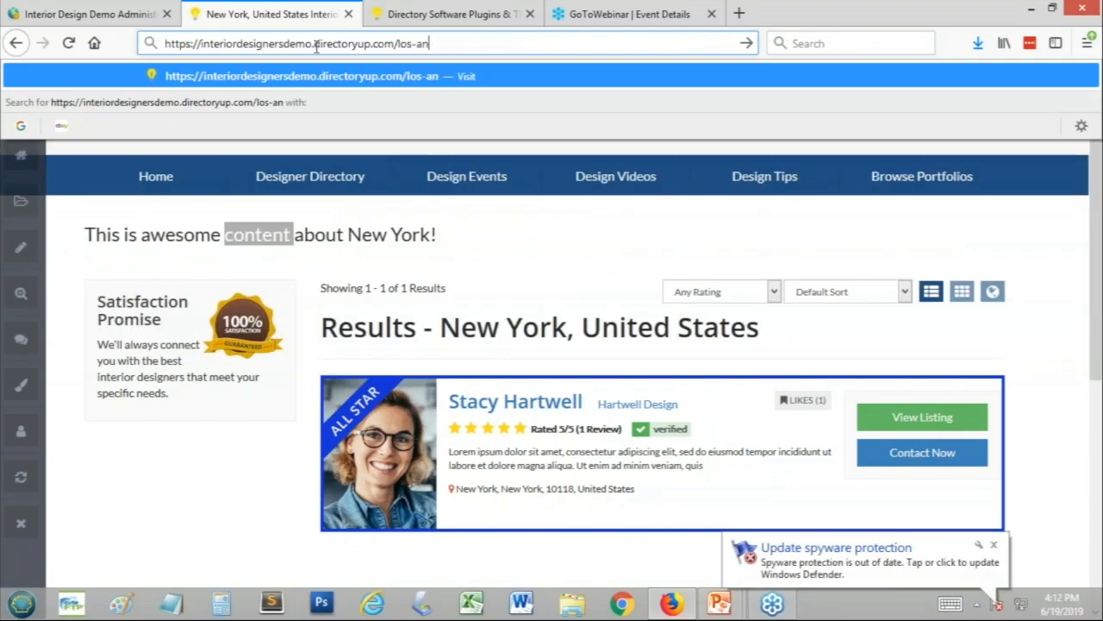
type("geles")
key("Return")
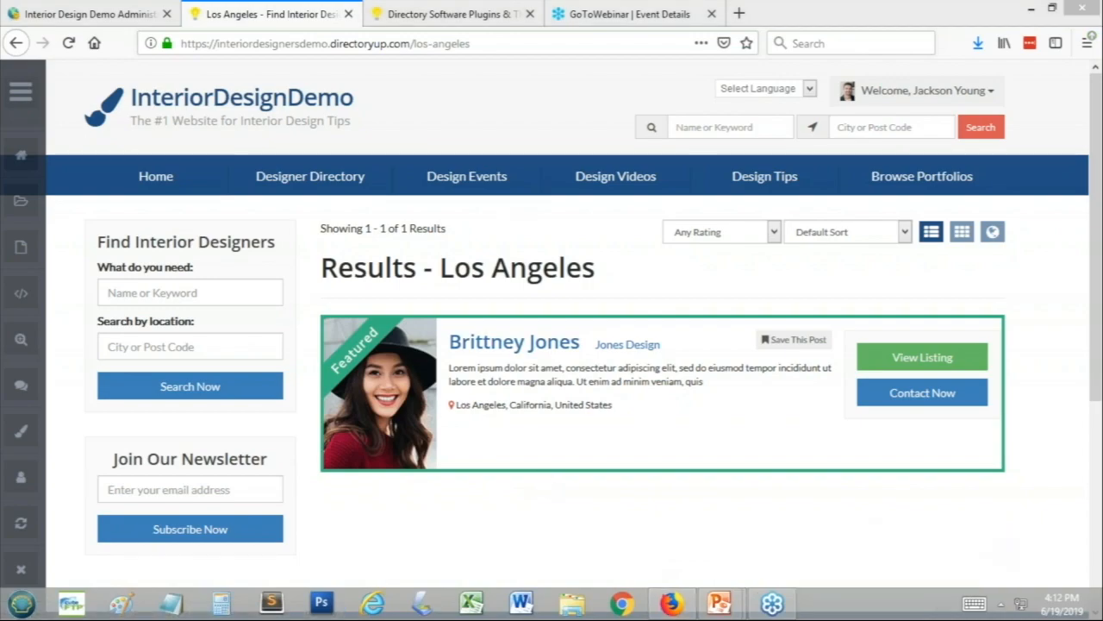
left_click_drag(415, 43, 546, 38)
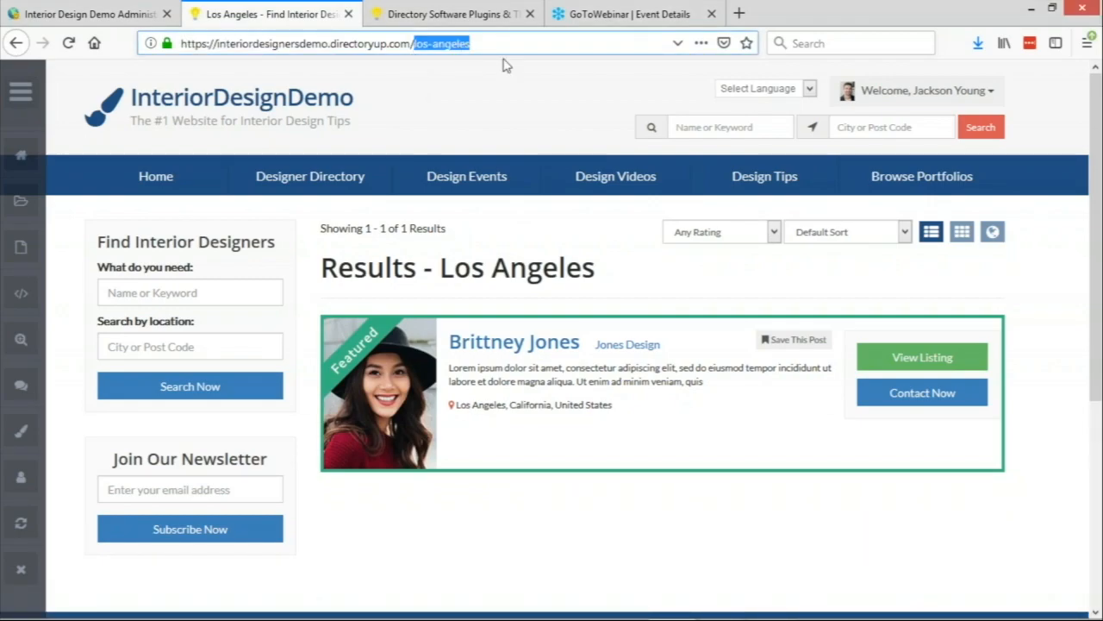
Create a static page from the Los Angeles results page and set its permalink to los-angeles.
left_click(21, 91)
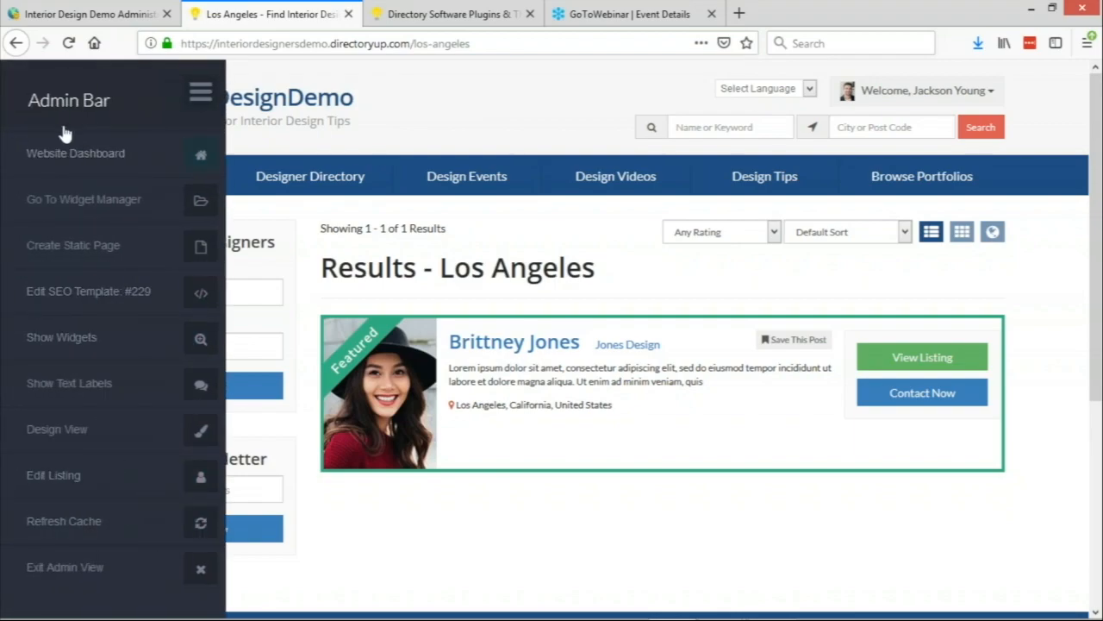
left_click(101, 248)
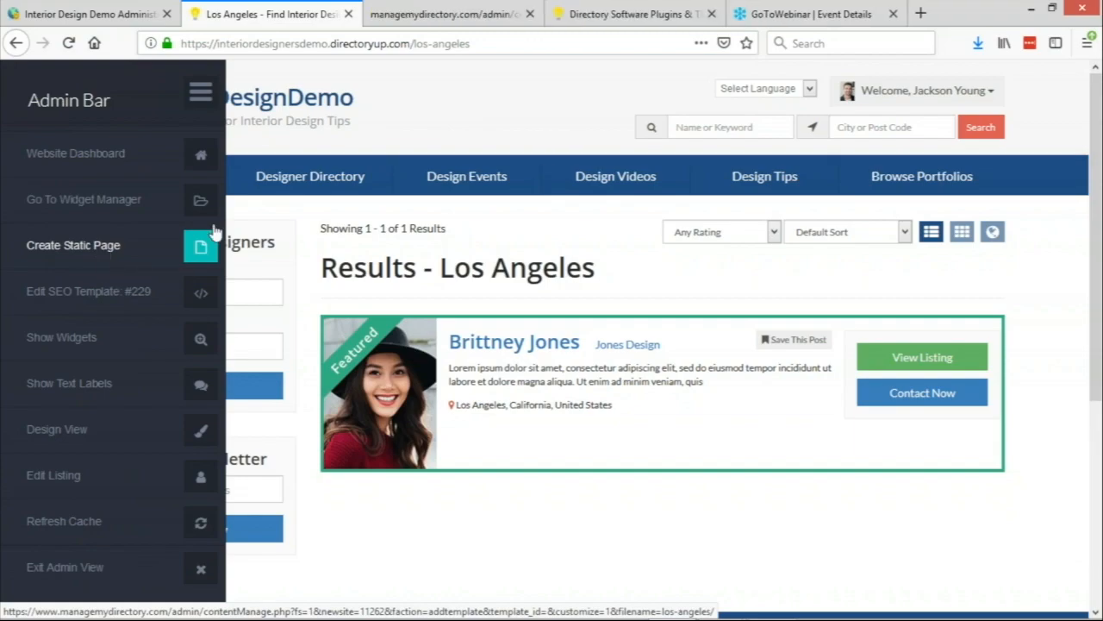
left_click(415, 12)
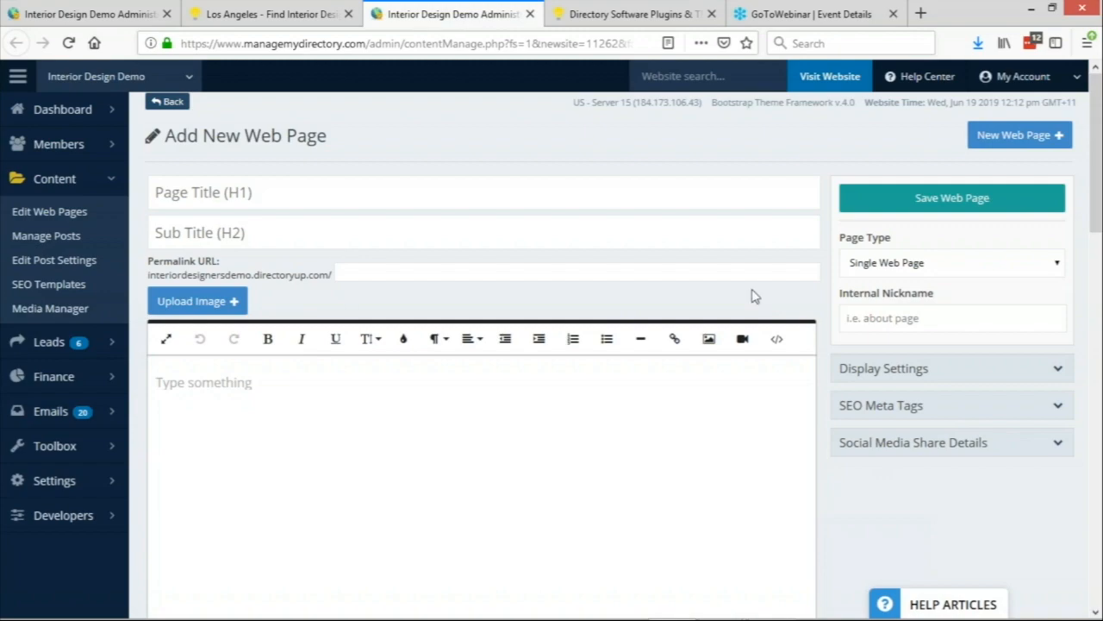
left_click(376, 271)
type("Los Angeles")
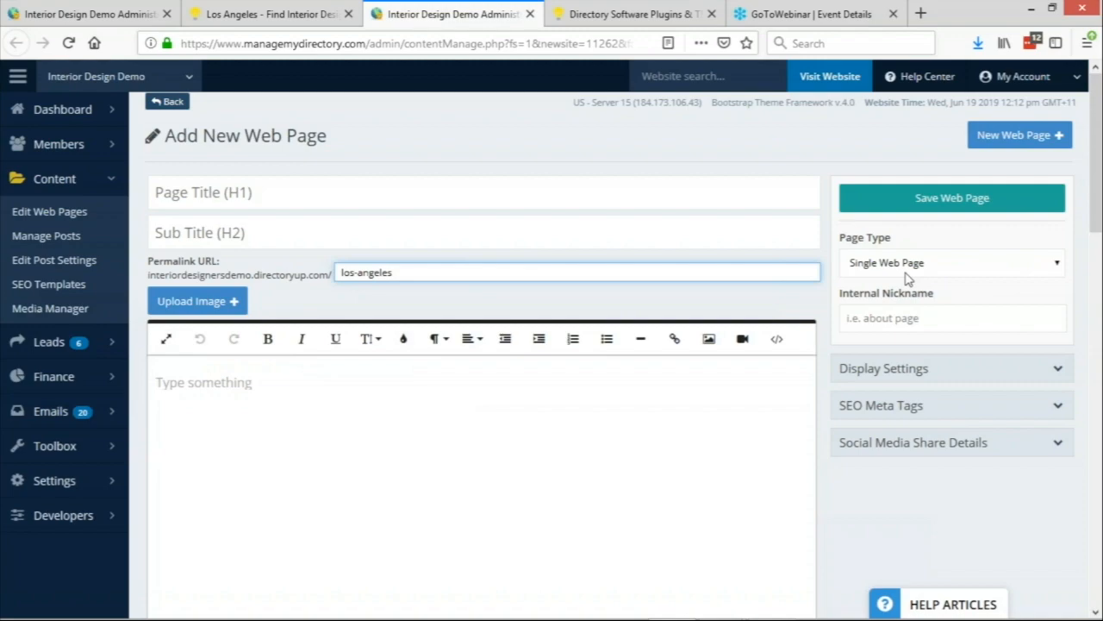
Set the page type to Member Search Results and the internal nickname to "Los Angeles Members".
left_click(932, 264)
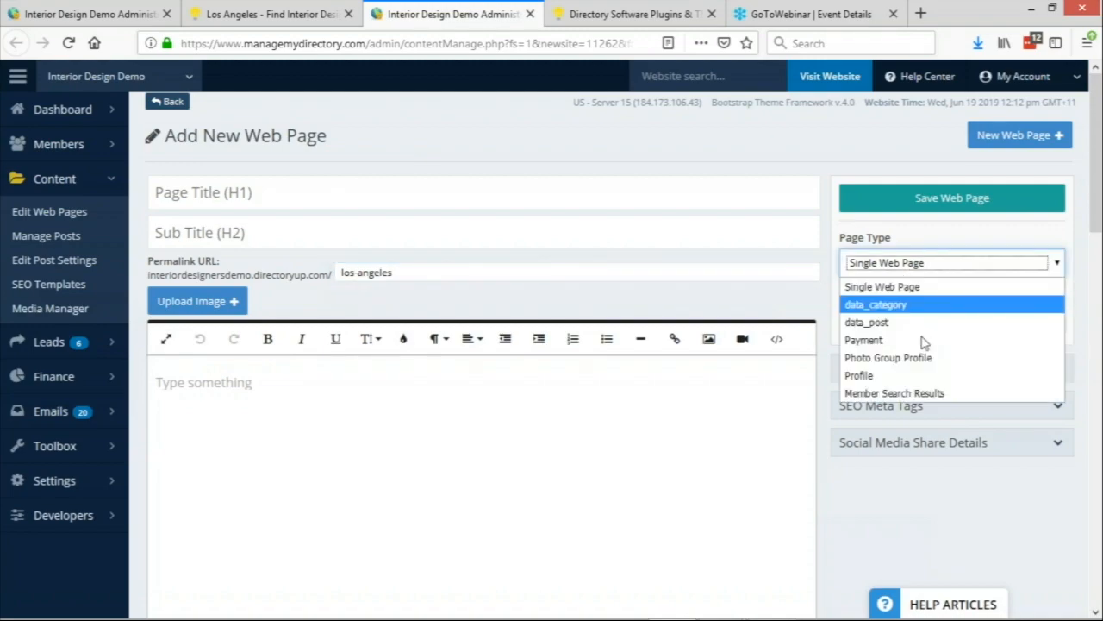
left_click(902, 393)
left_click(982, 326)
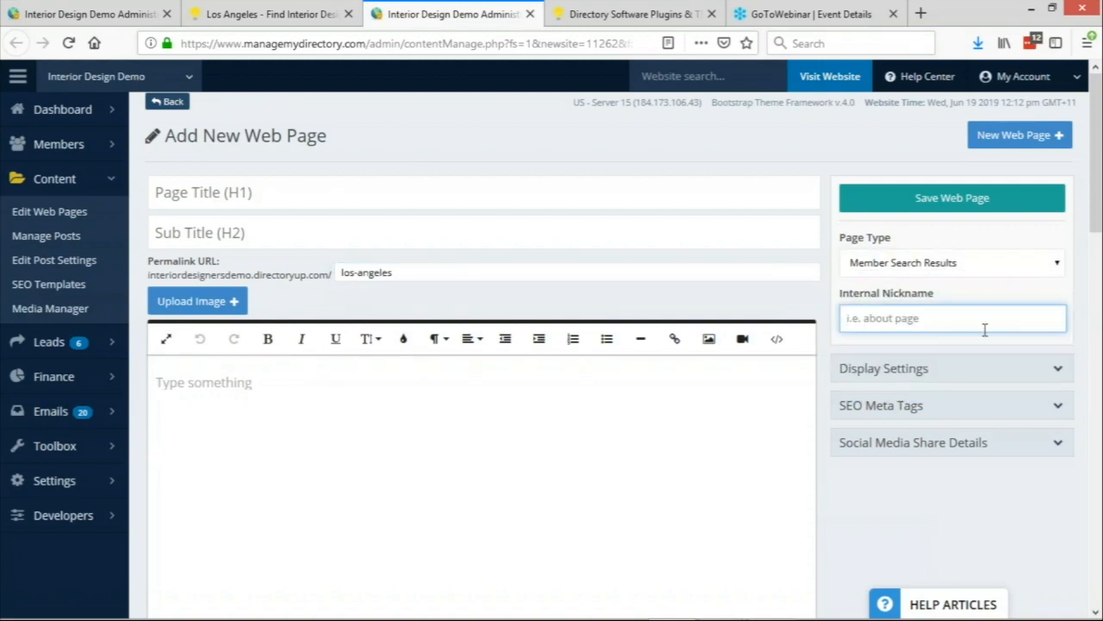
type("Losn")
type(" Angeles Members")
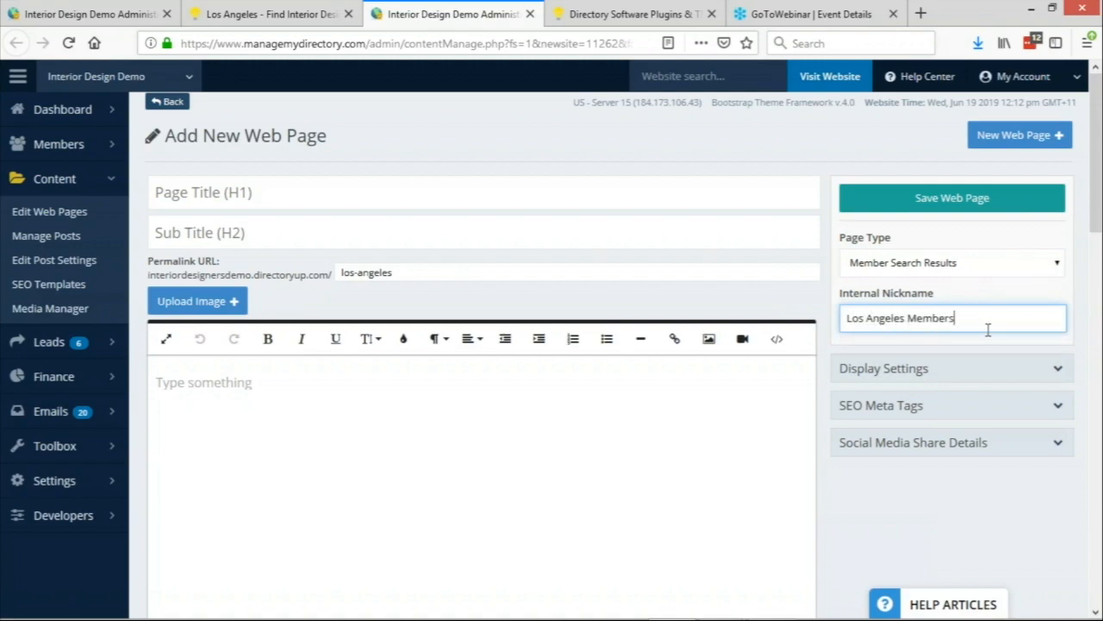
Write "This is amazing content about los angeles" as the page's body text.
left_click(264, 383)
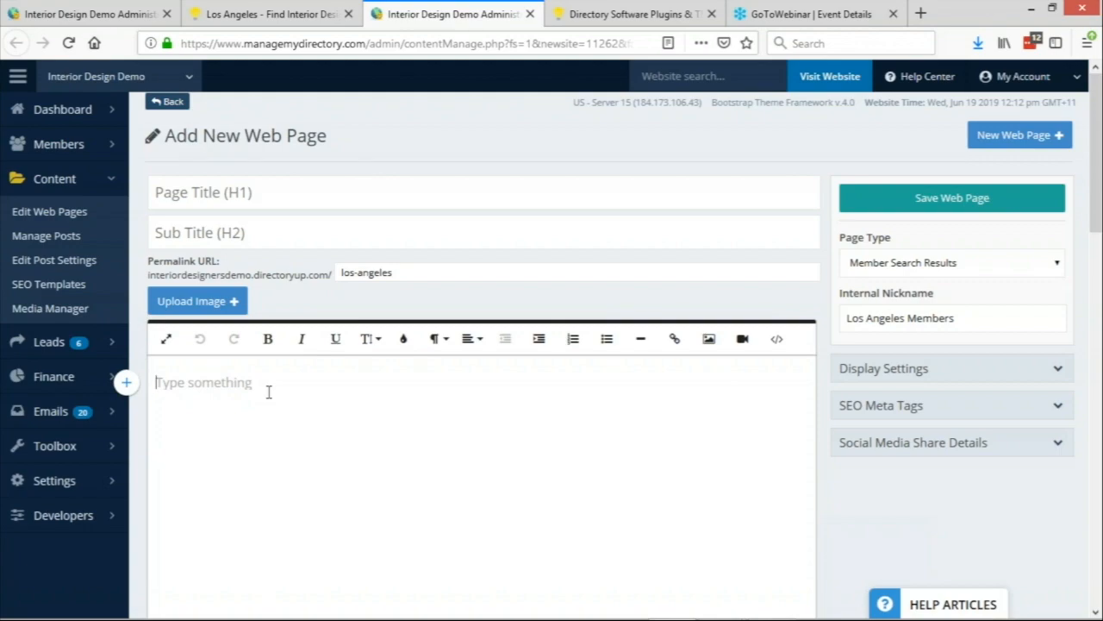
type("T")
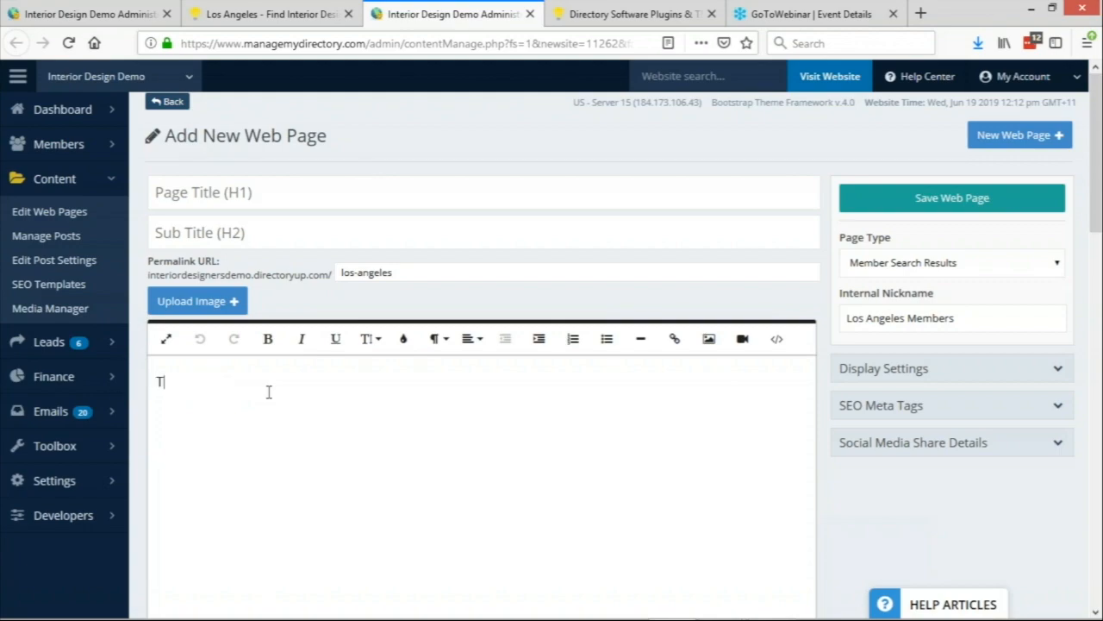
type("his is amazing content ")
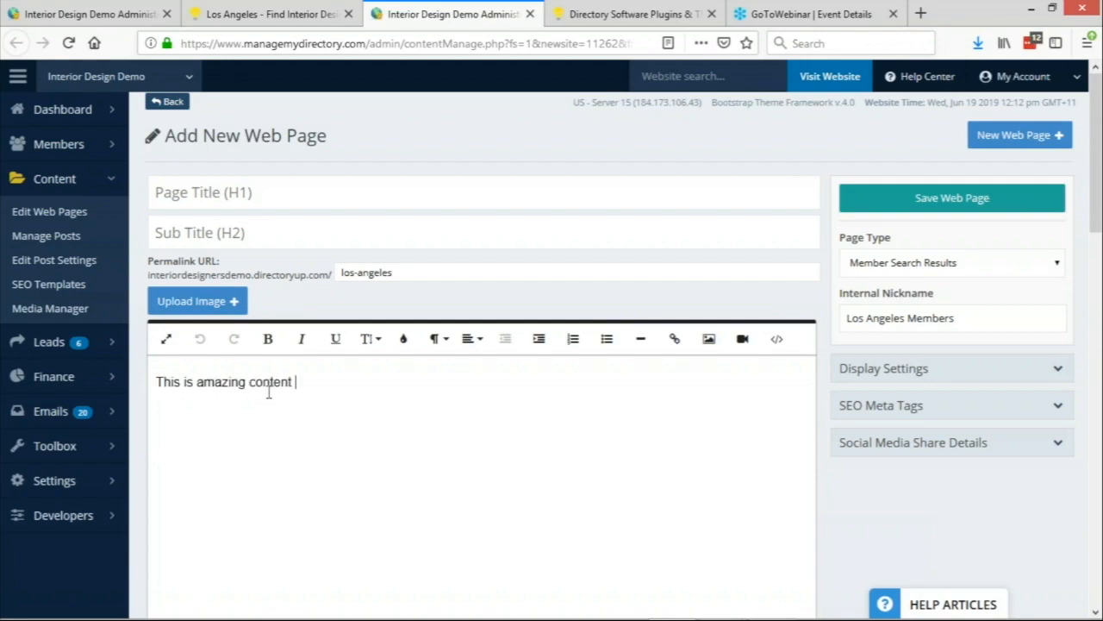
type("about los anegel")
key("BackSpace")
key("BackSpace")
key("BackSpace")
type("geles")
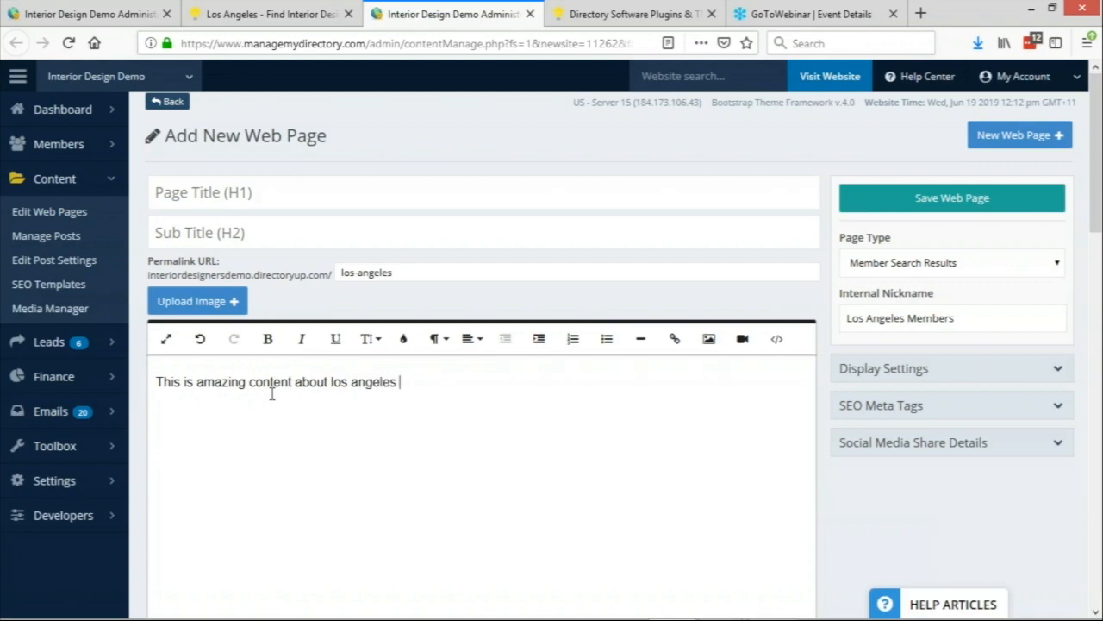
Insert the night city skyline image from the image library after the body text and align it right.
left_click(709, 339)
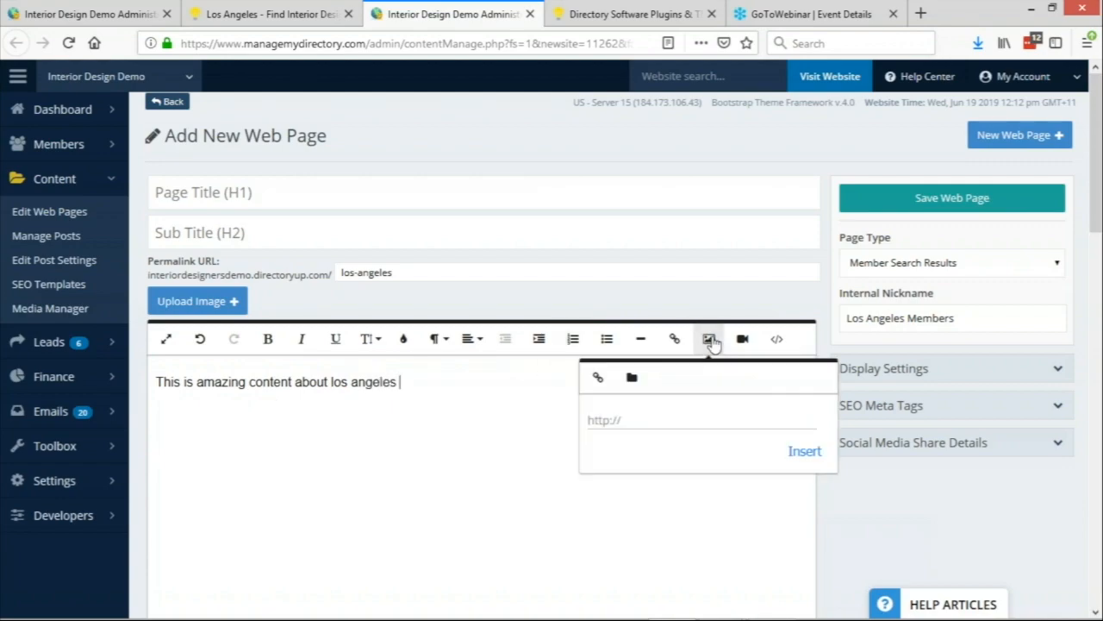
left_click(631, 377)
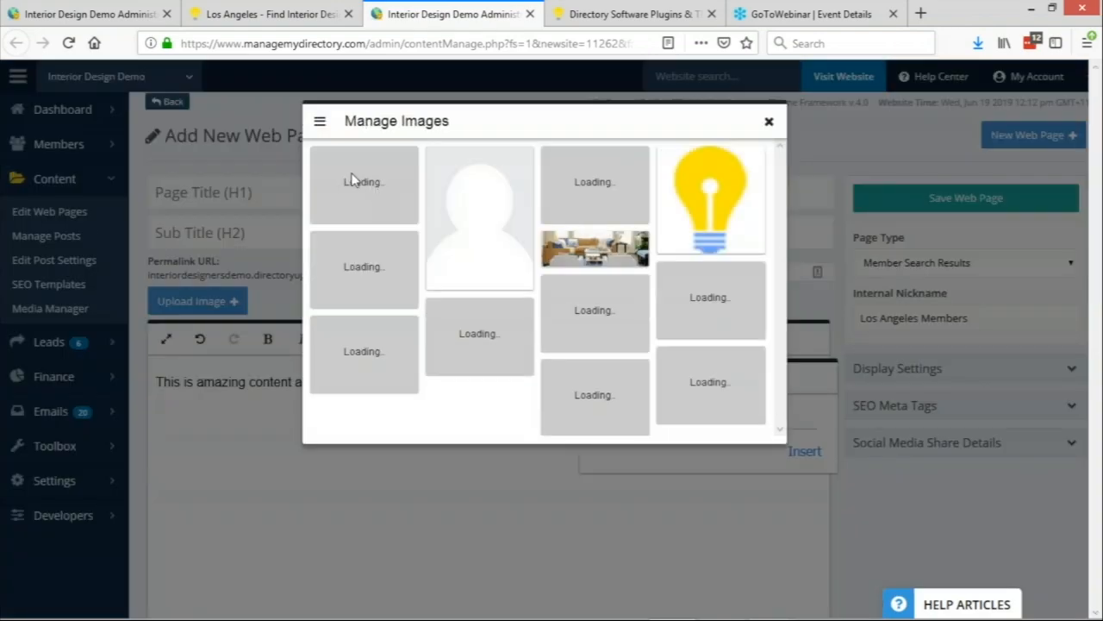
left_click(350, 182)
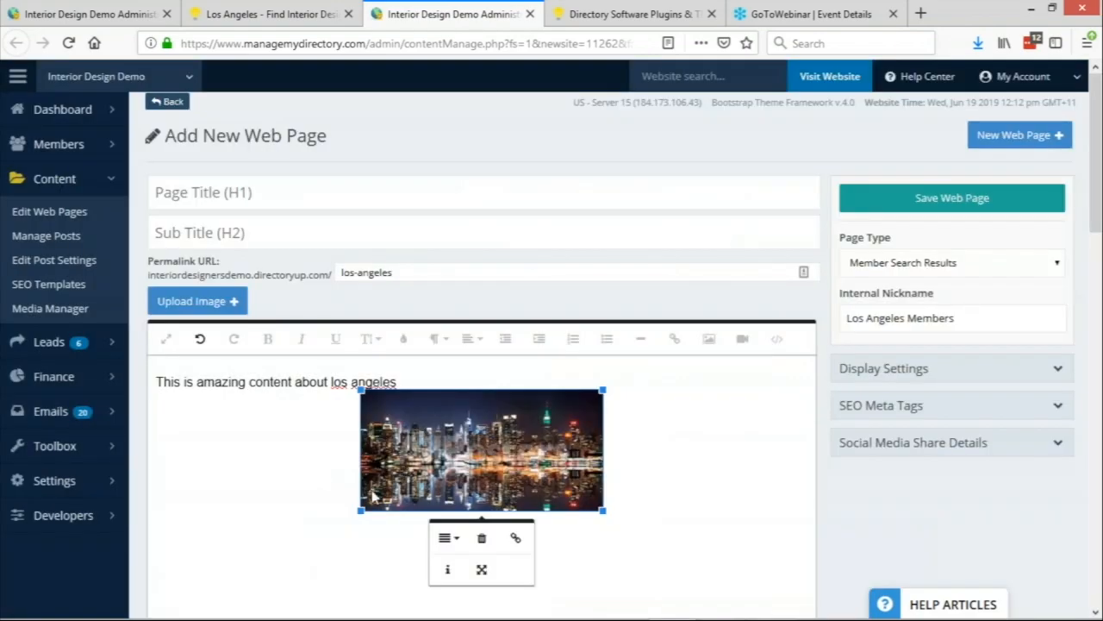
left_click(445, 537)
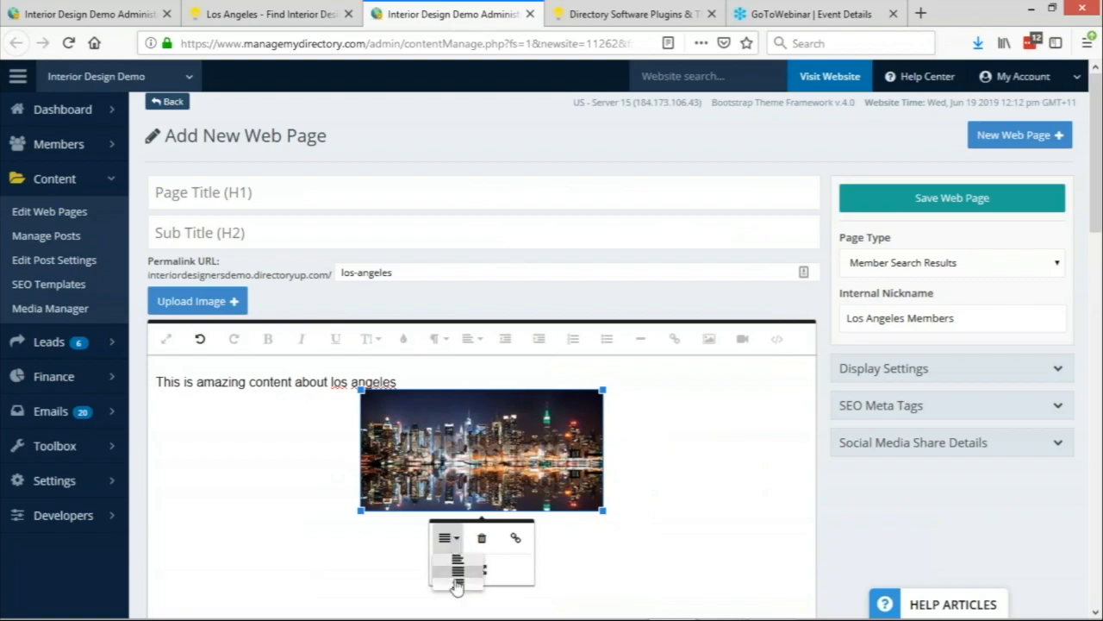
left_click(457, 585)
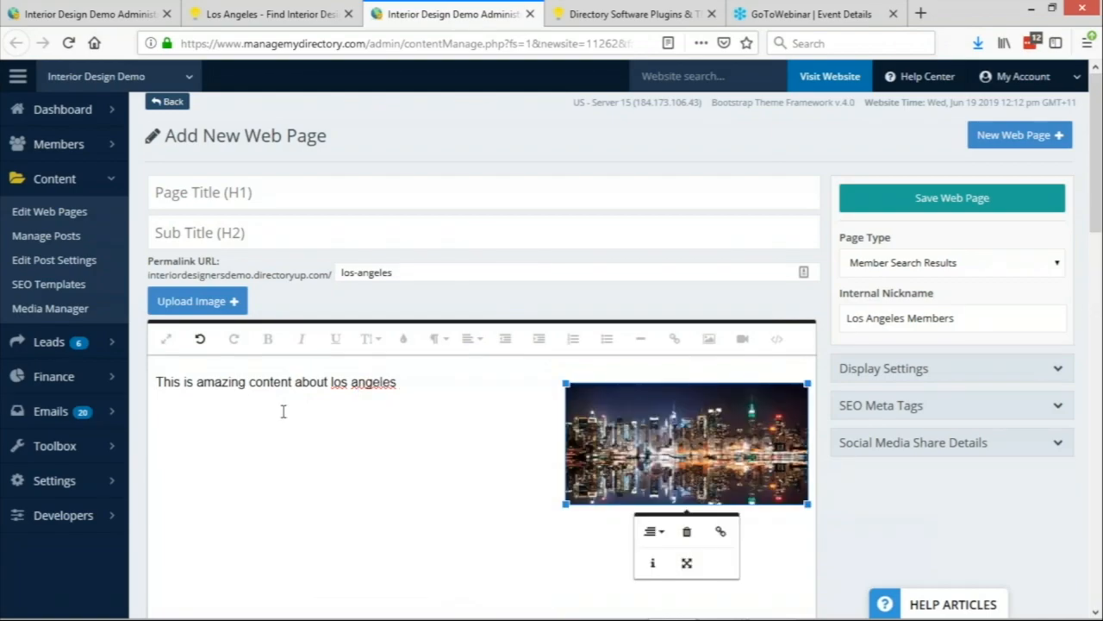
Save the Los Angeles web page and view it on the live site.
left_click(919, 205)
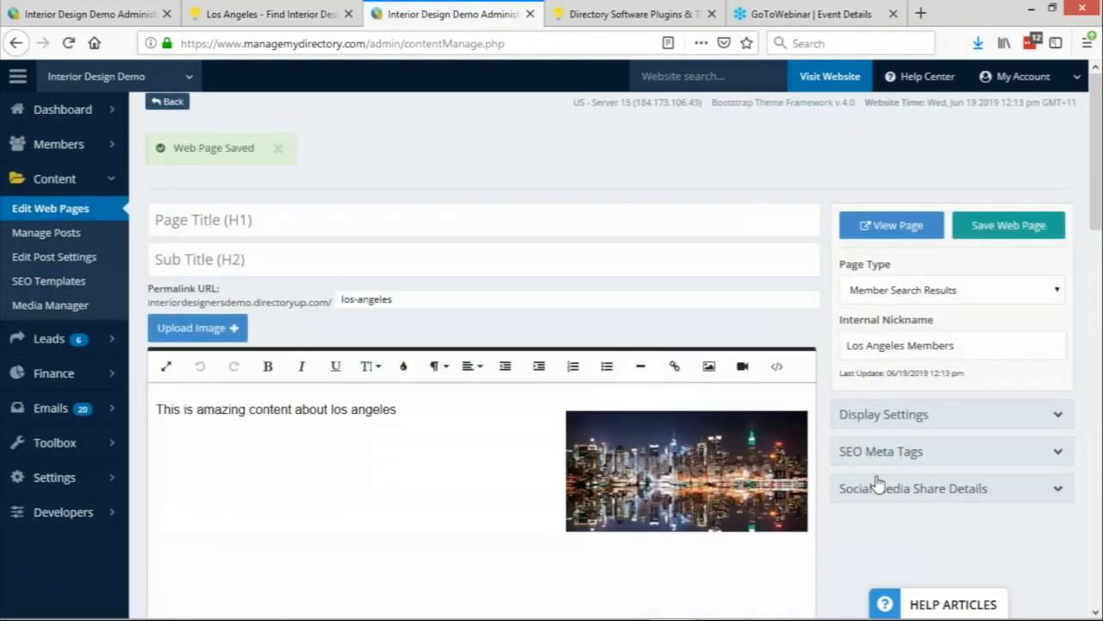
left_click(890, 226)
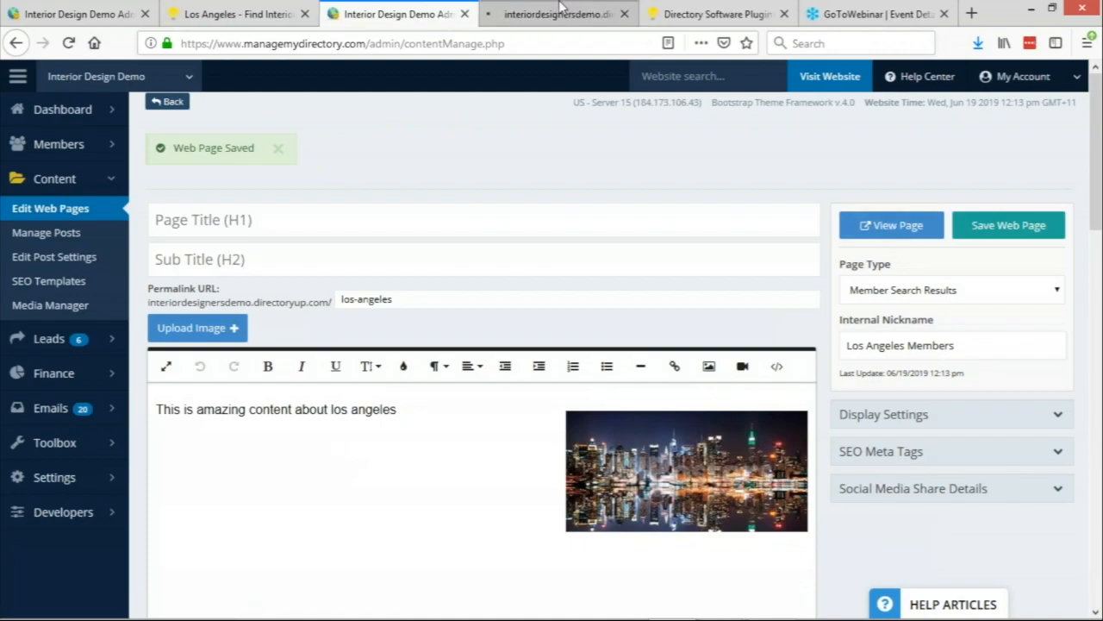
left_click(561, 12)
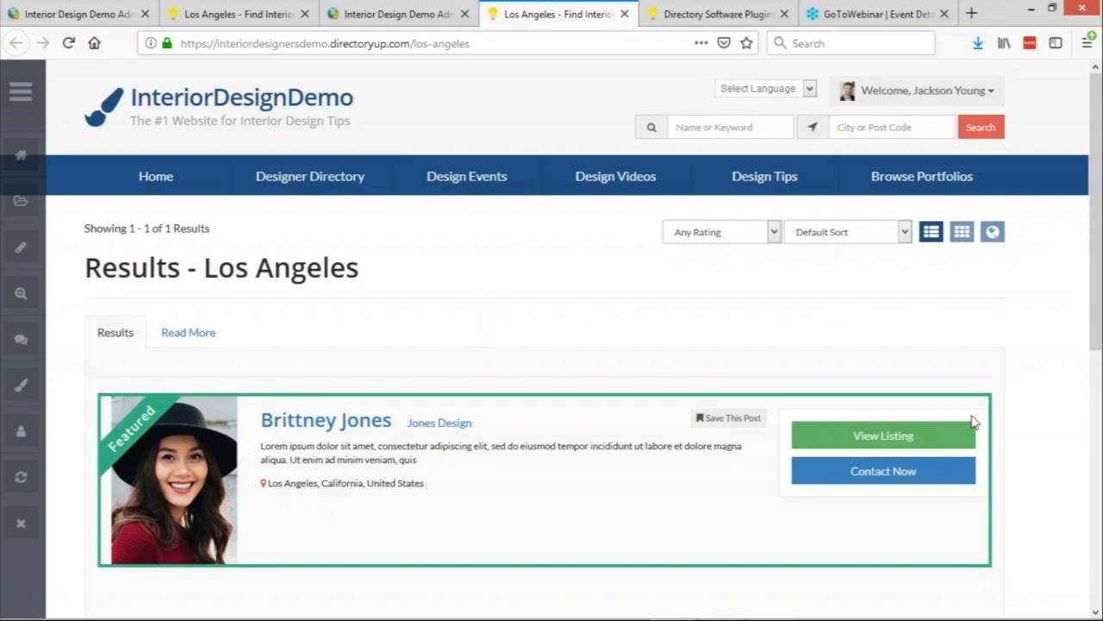
Check the custom text and image in the Read More section of the live Los Angeles page.
scroll(970, 419, "down", 1)
scroll(175, 273, "down", 1)
left_click(191, 265)
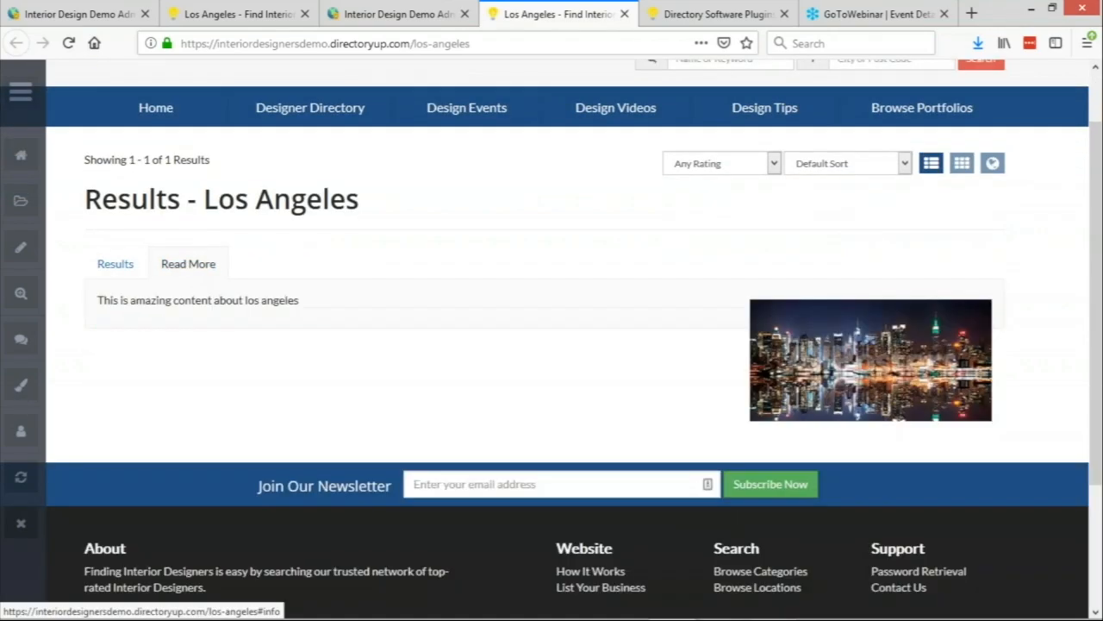
left_click_drag(119, 300, 260, 300)
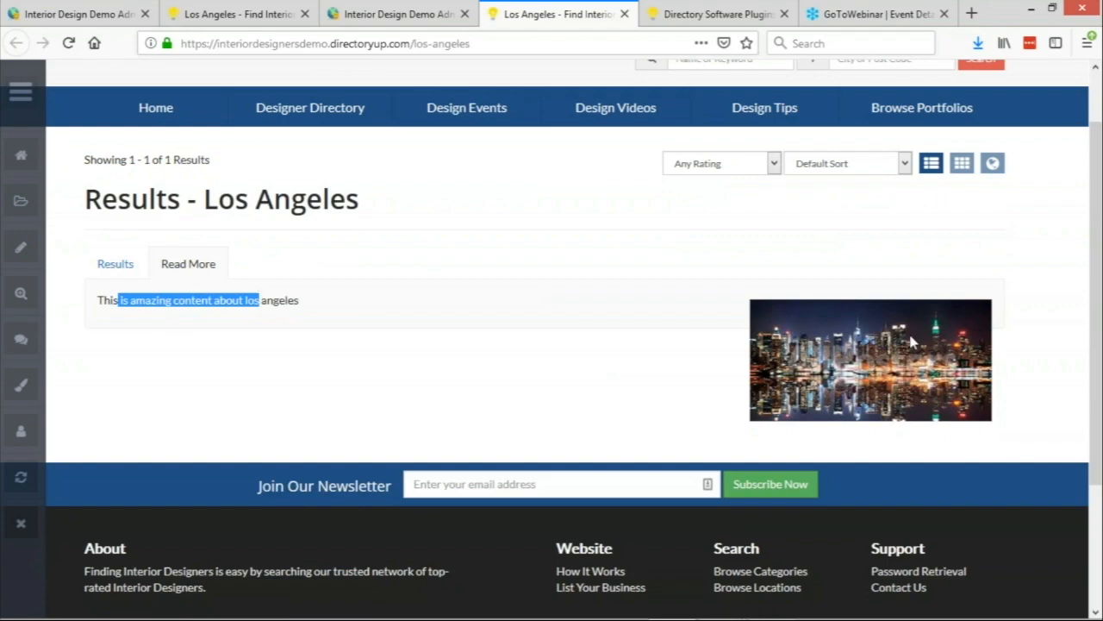
left_click(124, 300)
left_click_drag(102, 301, 301, 301)
left_click(265, 305)
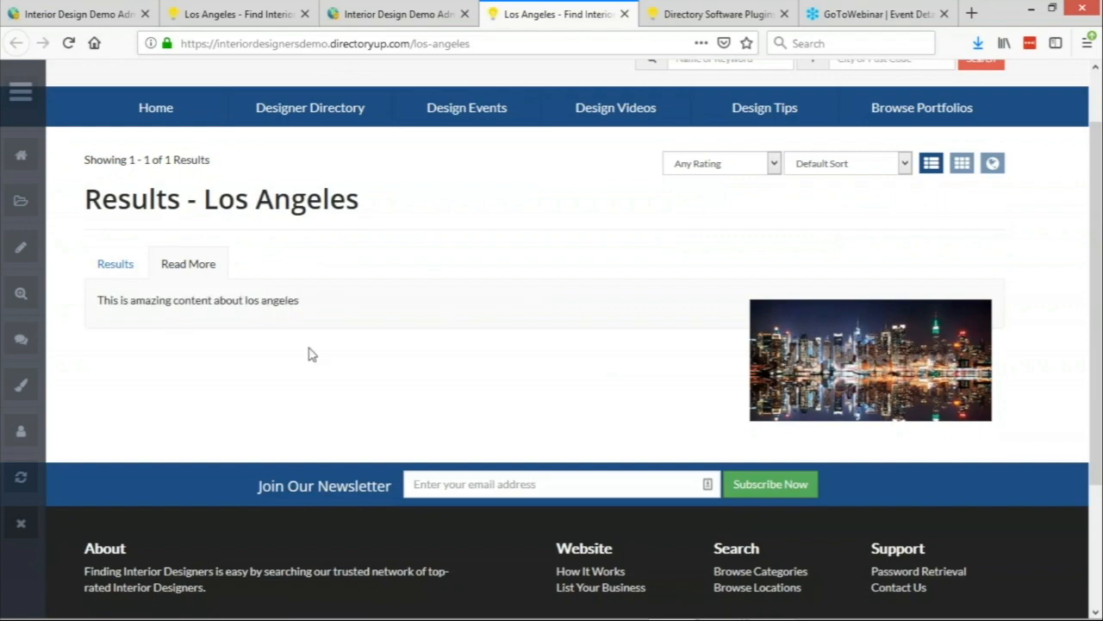
In the Los Angeles page's display settings, show the Lead Page Sidebar and set the sidebar position to Right.
left_click(392, 14)
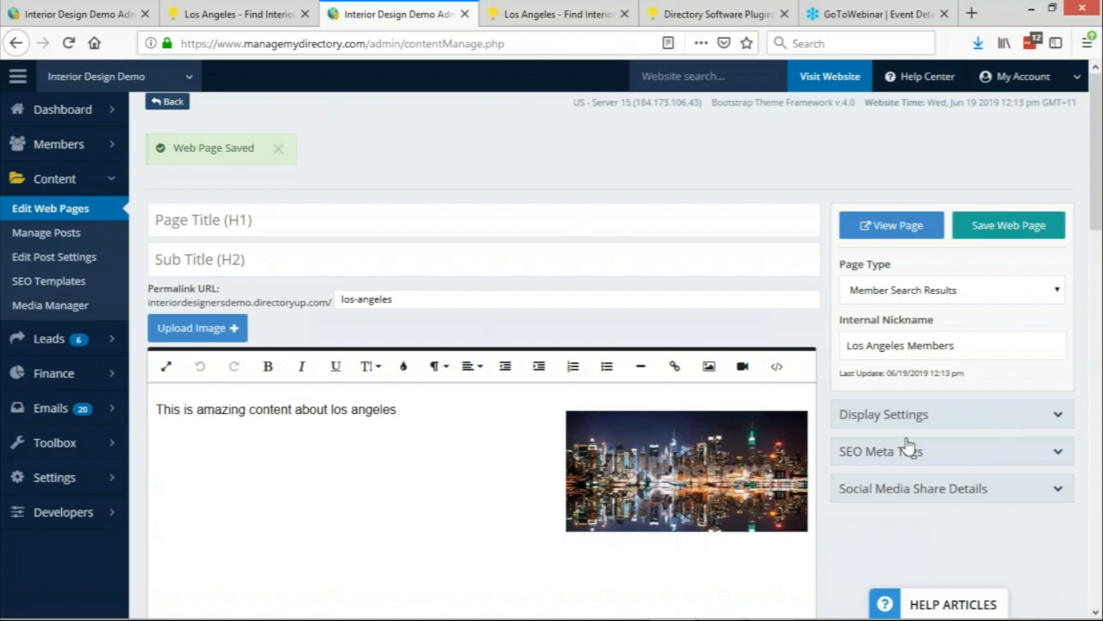
scroll(931, 289, "down", 3)
left_click(929, 284)
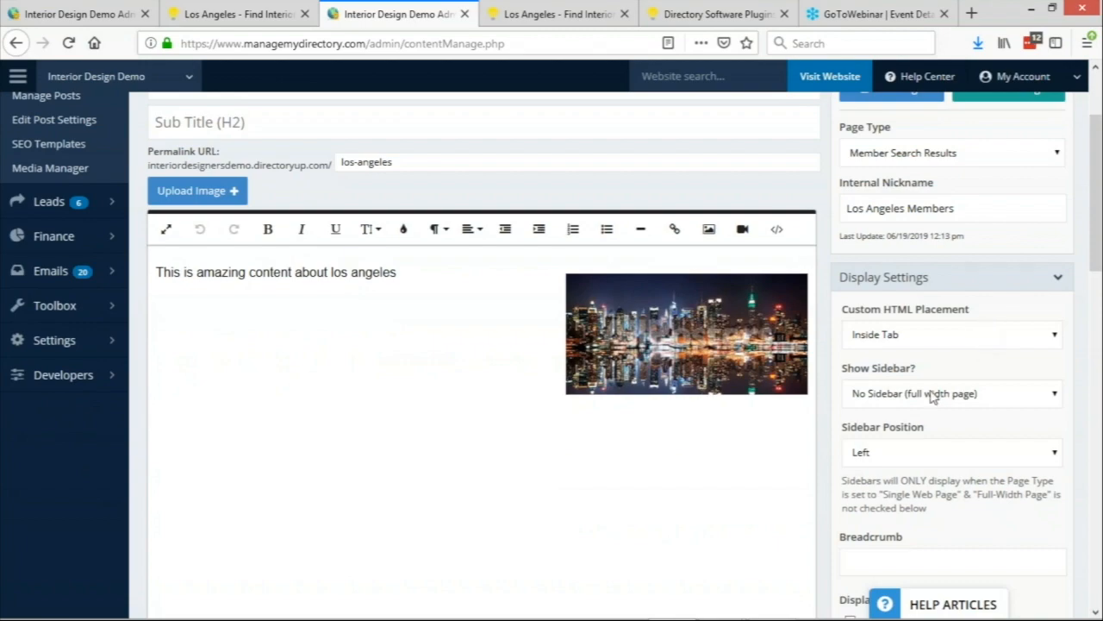
left_click_drag(843, 370, 931, 371)
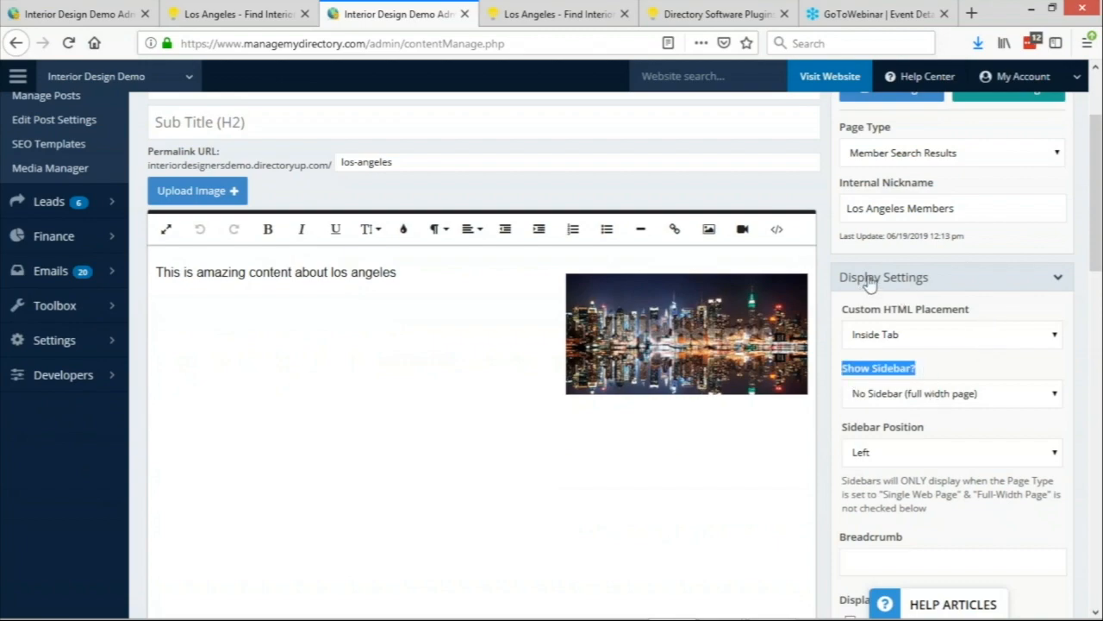
left_click(888, 369)
left_click(943, 395)
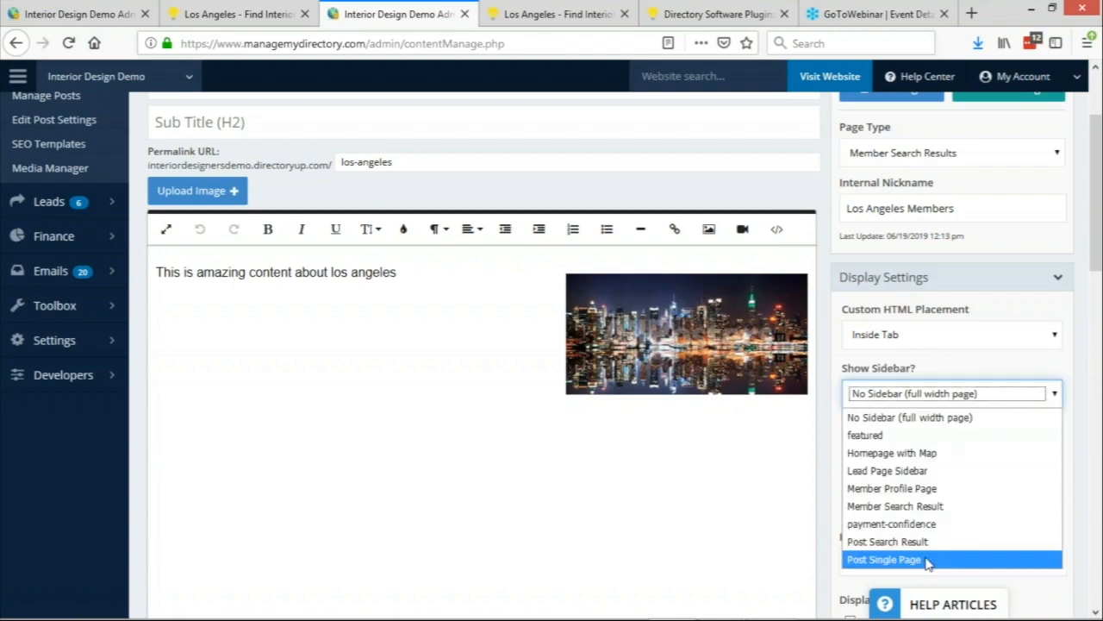
left_click(922, 471)
left_click(947, 451)
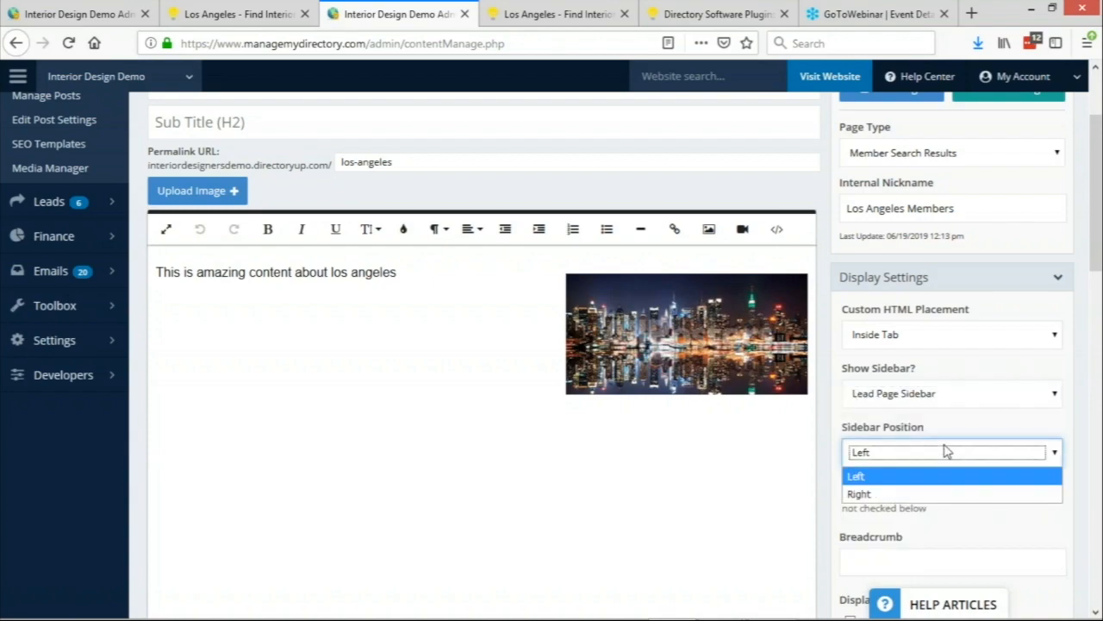
left_click(895, 494)
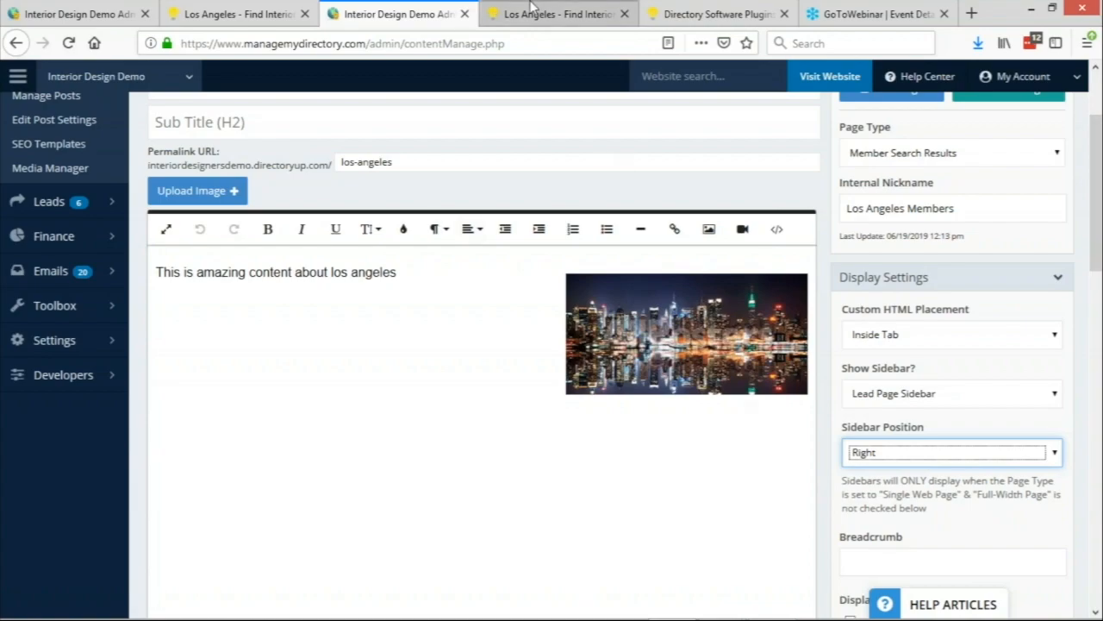
Check the live page's Results section, and set the Los Angeles page's custom HTML placement to Above Body Content.
left_click(556, 14)
left_click(103, 274)
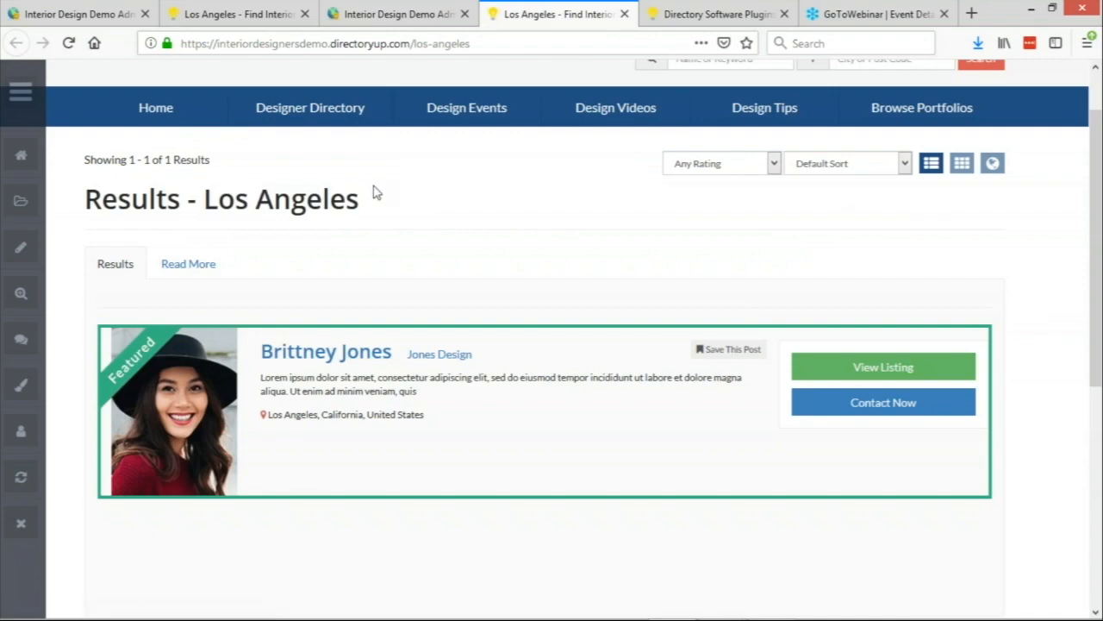
left_click(397, 13)
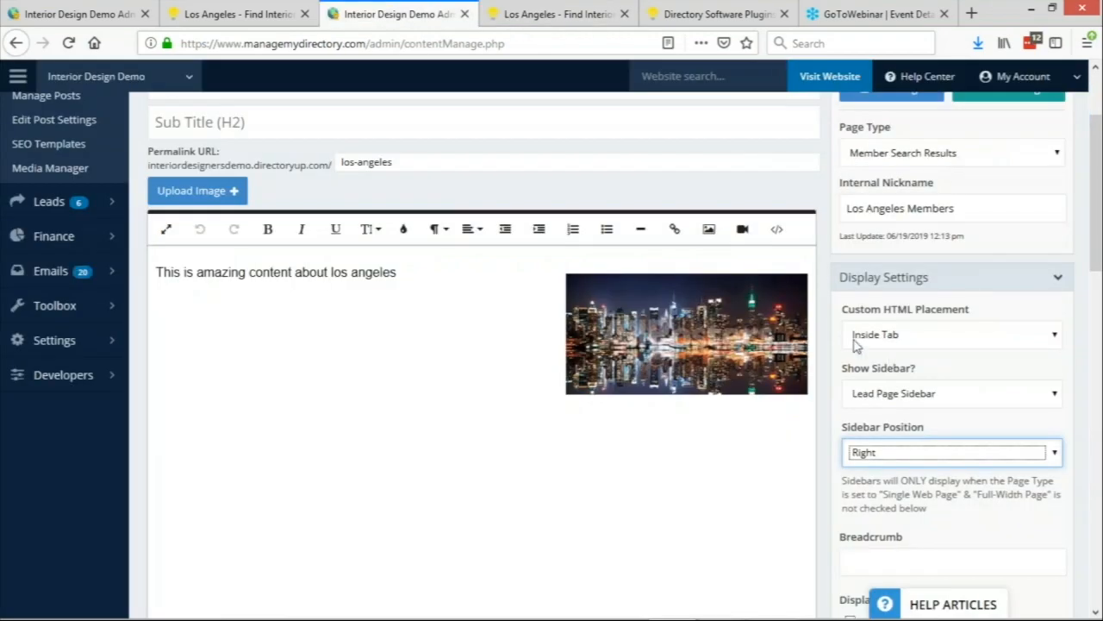
left_click(879, 336)
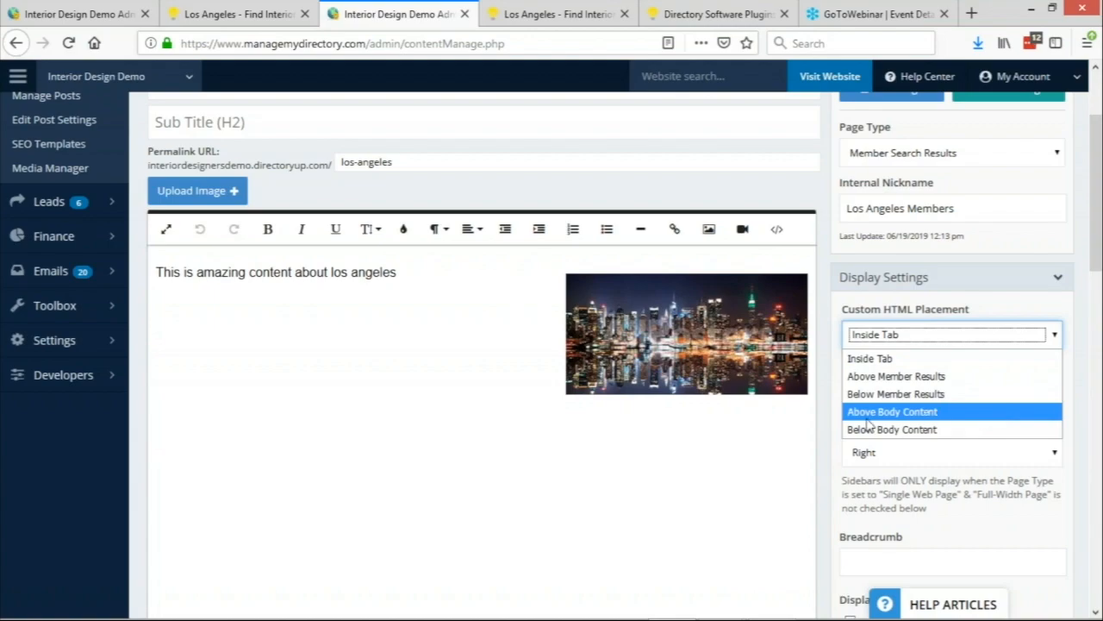
left_click(979, 419)
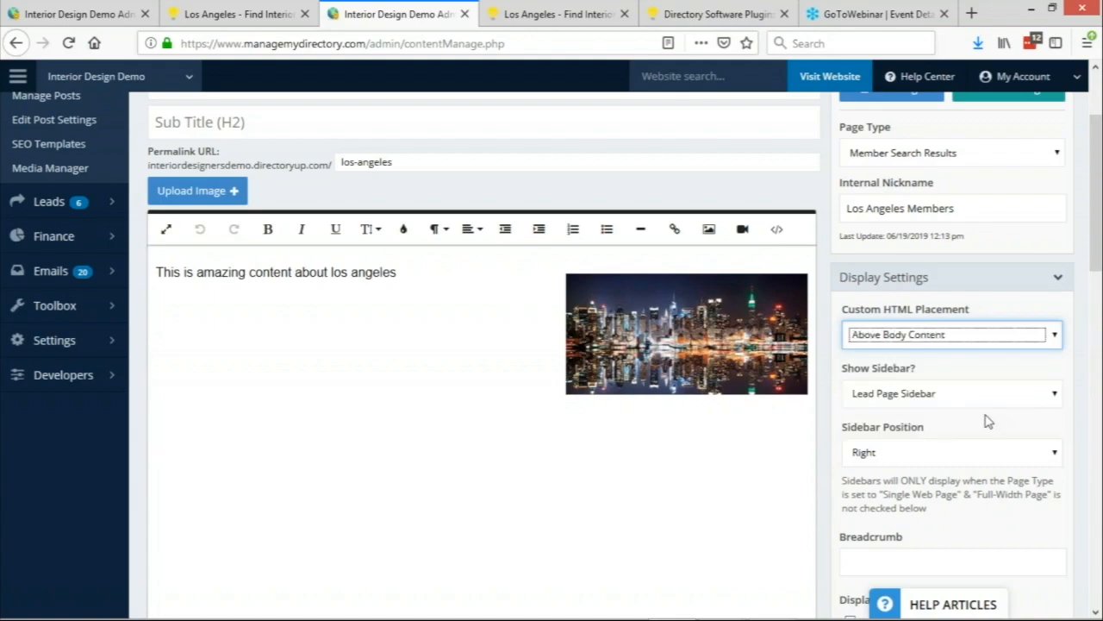
Save the web page and reload the live Los Angeles page to check the placement of the custom text and sidebar.
scroll(956, 406, "up", 3)
left_click(1008, 225)
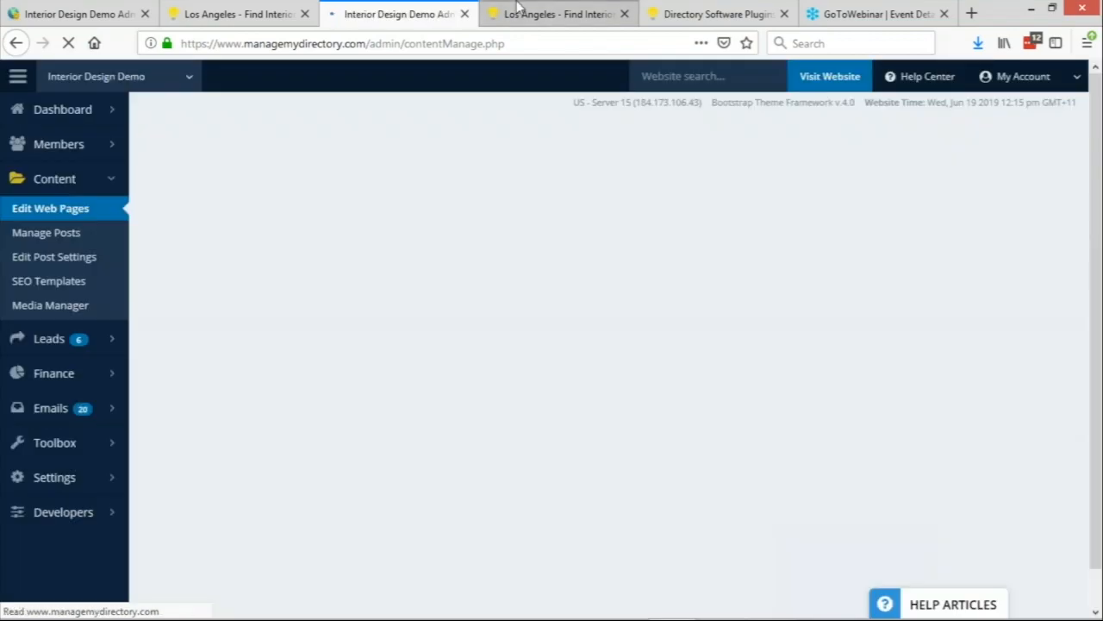
left_click(556, 14)
left_click(65, 45)
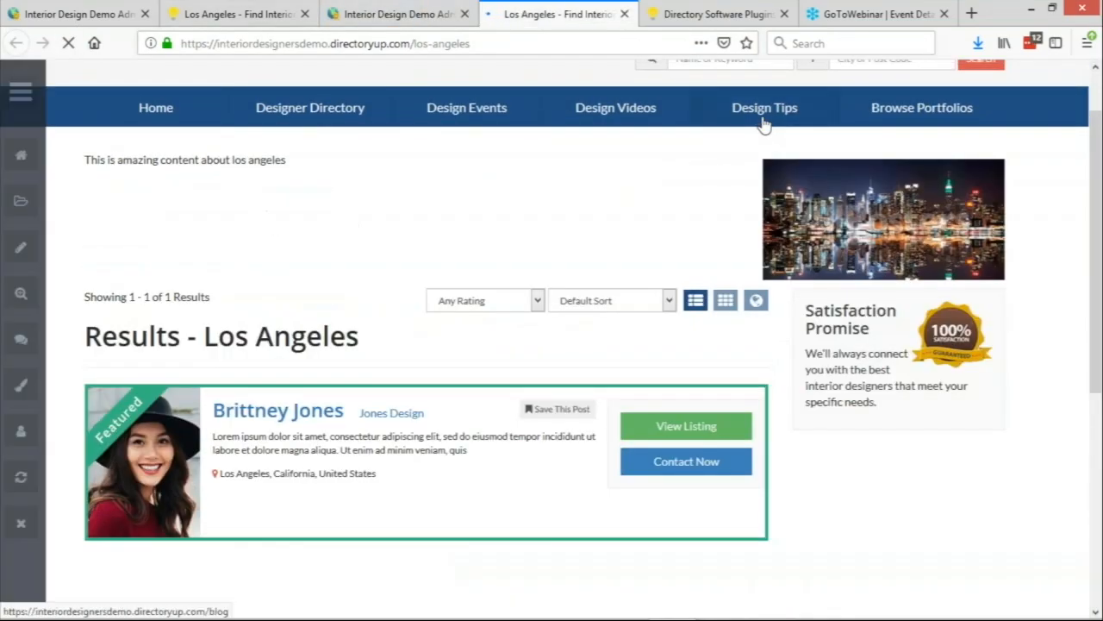
left_click_drag(102, 160, 288, 160)
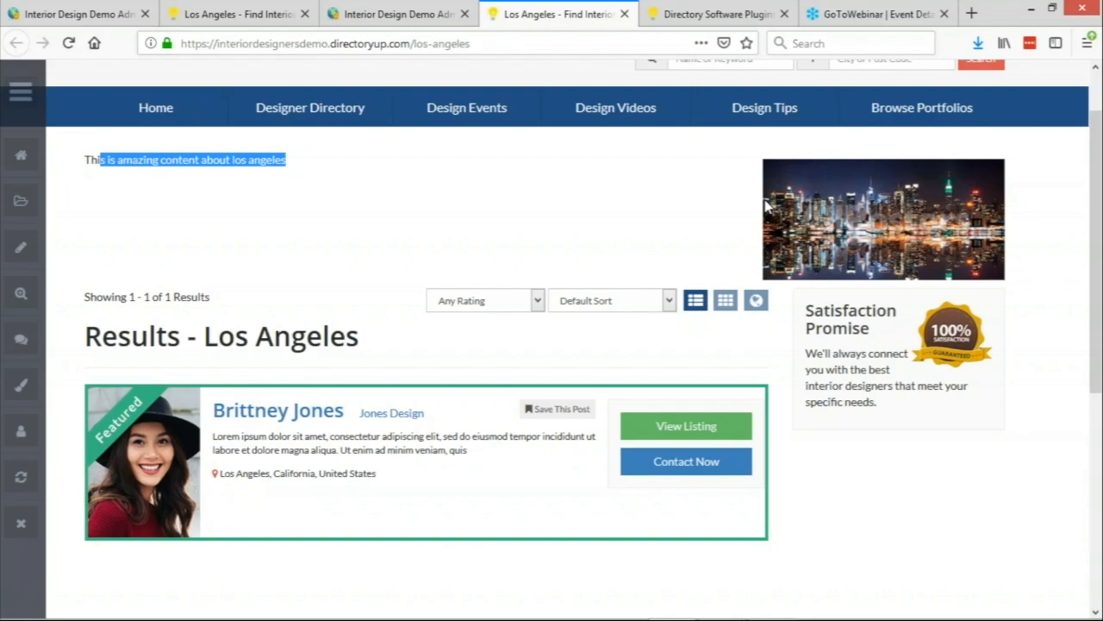
left_click(322, 224)
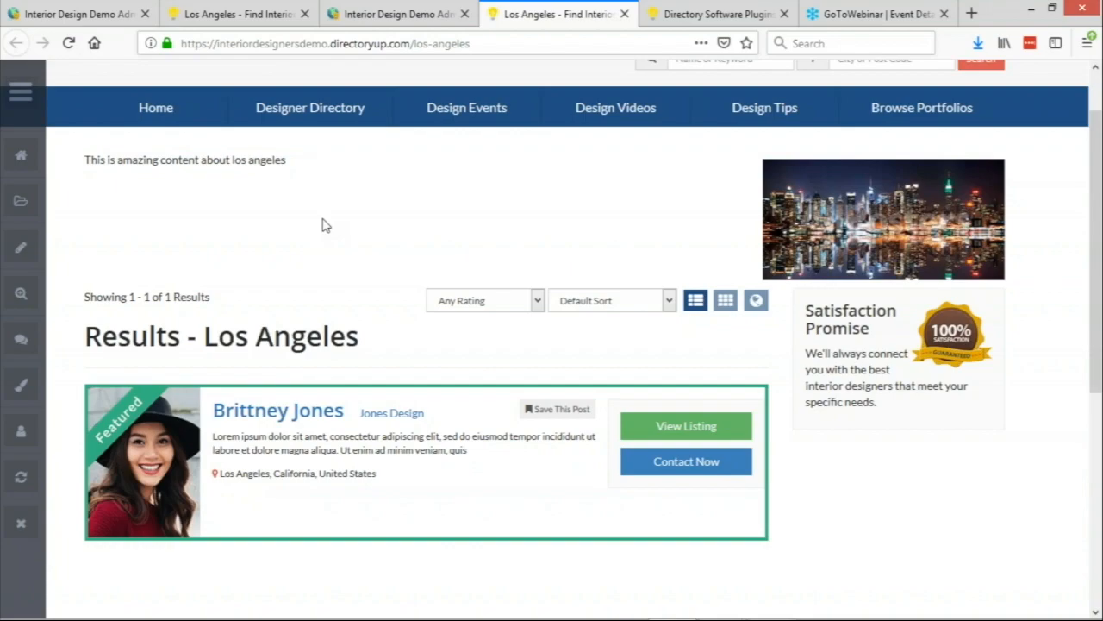
Inspect the custom text on the live page and copy the class name page-content-above-body of its wrapping div.
left_click_drag(143, 159, 154, 156)
left_click(164, 154)
right_click(241, 162)
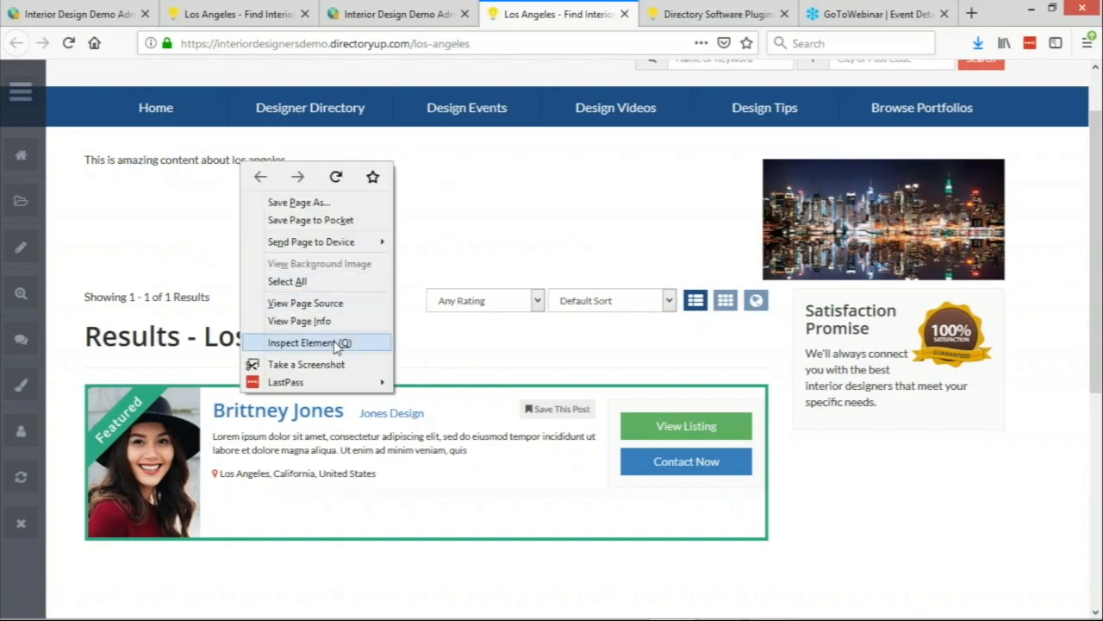
left_click(309, 342)
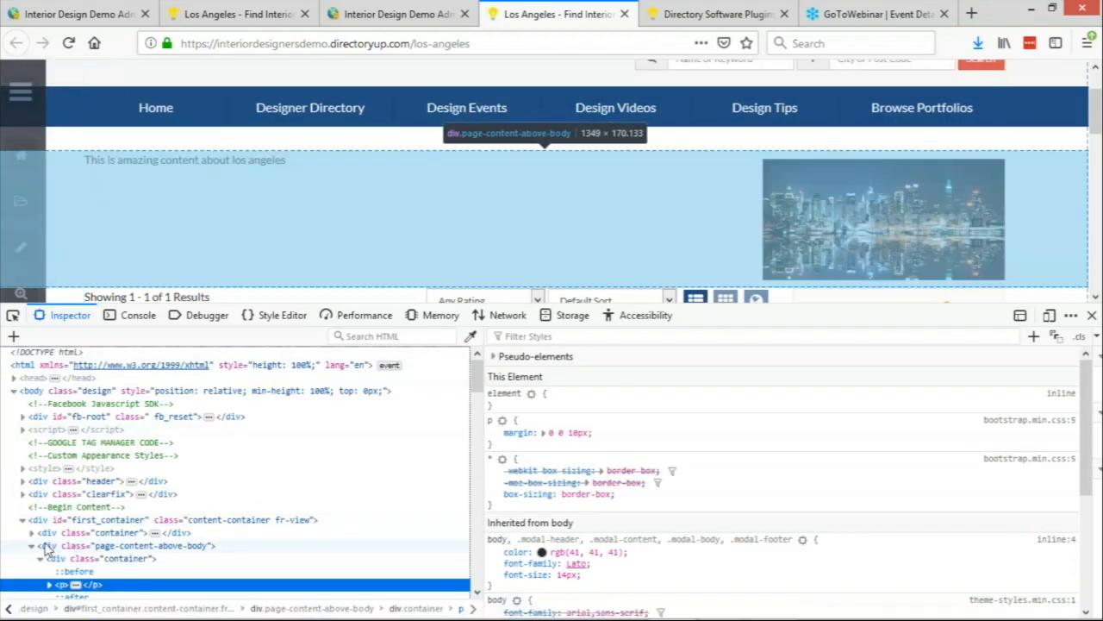
left_click(49, 547)
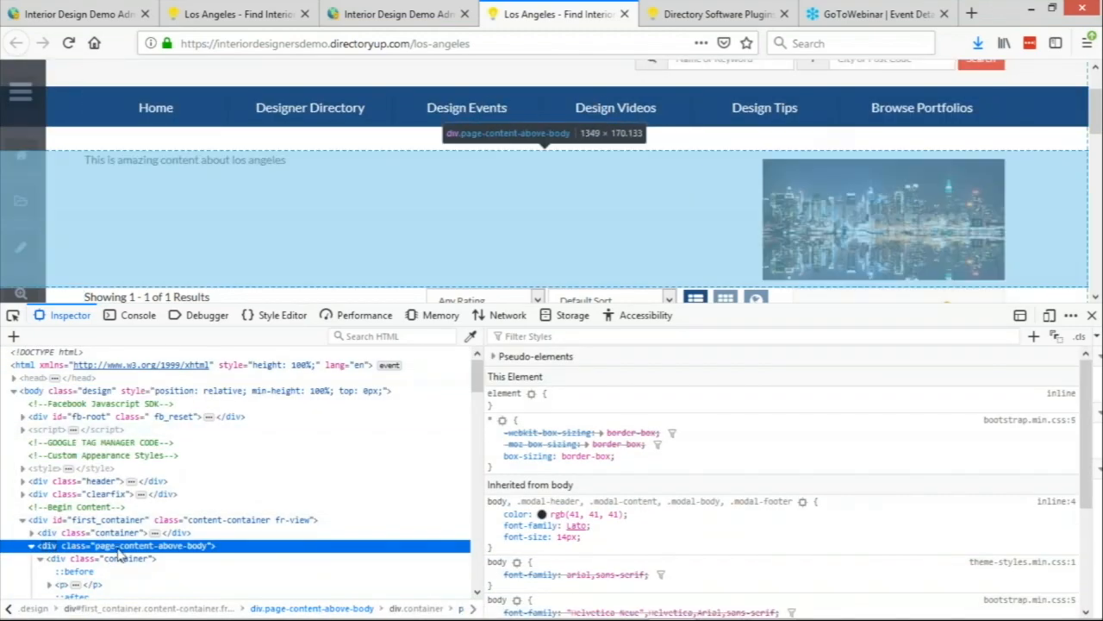
double_click(129, 546)
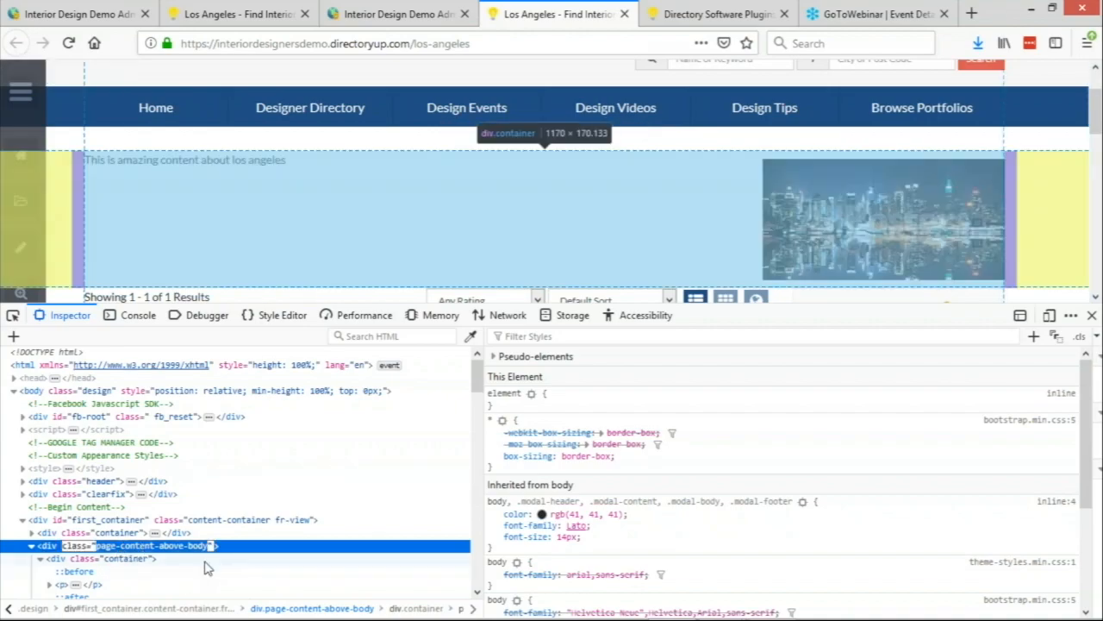
left_click(1092, 314)
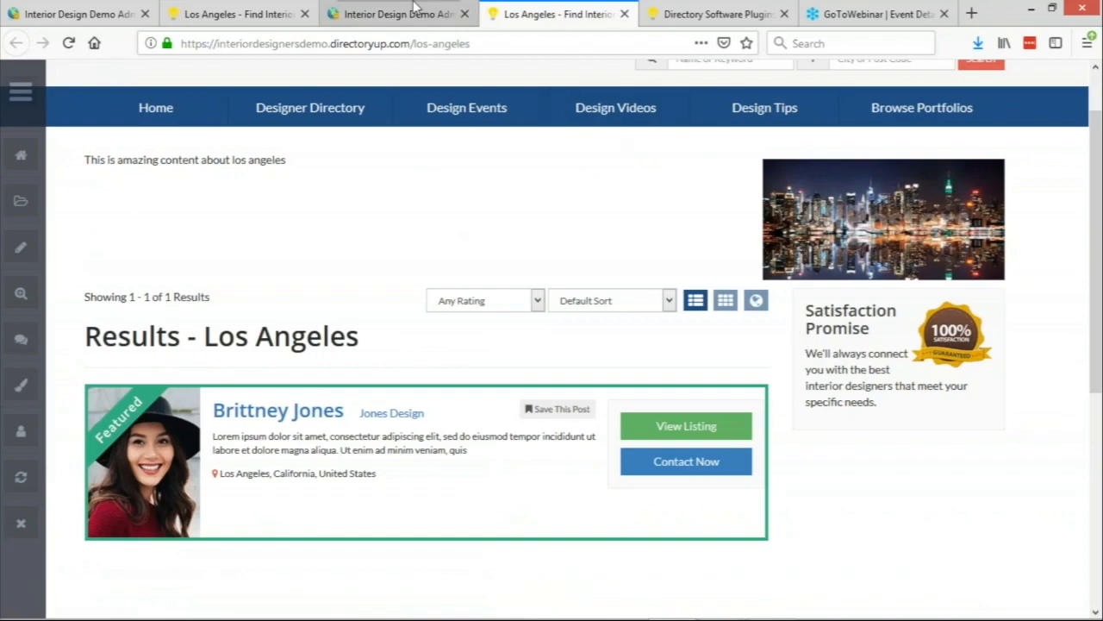
Enter the selector .page-content-above-body in the Los Angeles page's page-level CSS styles.
left_click(397, 13)
scroll(318, 234, "down", 10)
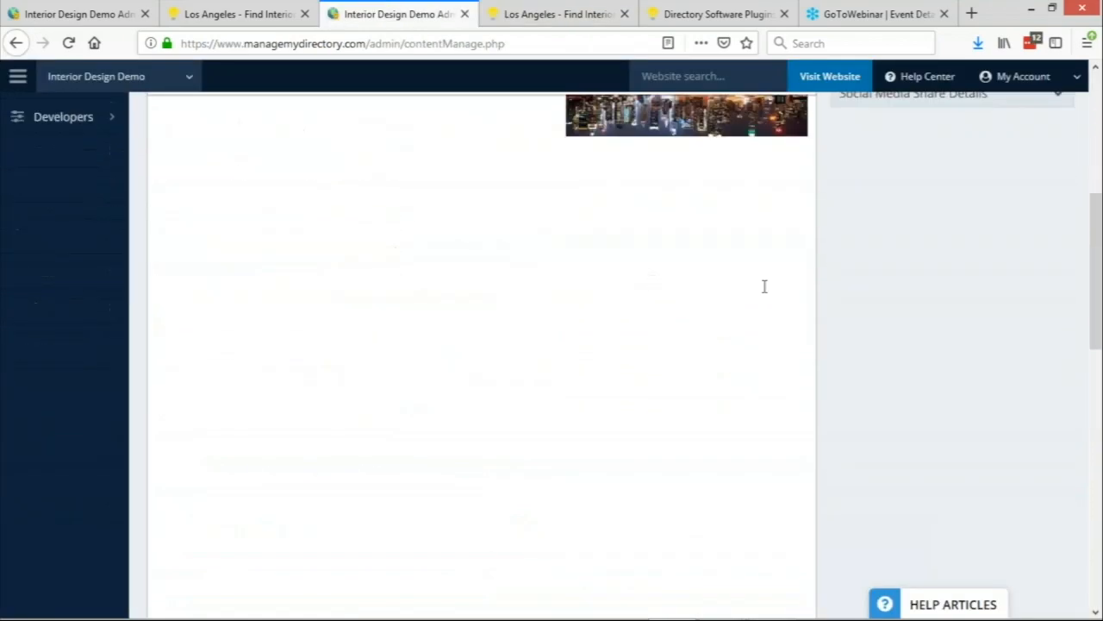
scroll(524, 463, "down", 4)
left_click(161, 278)
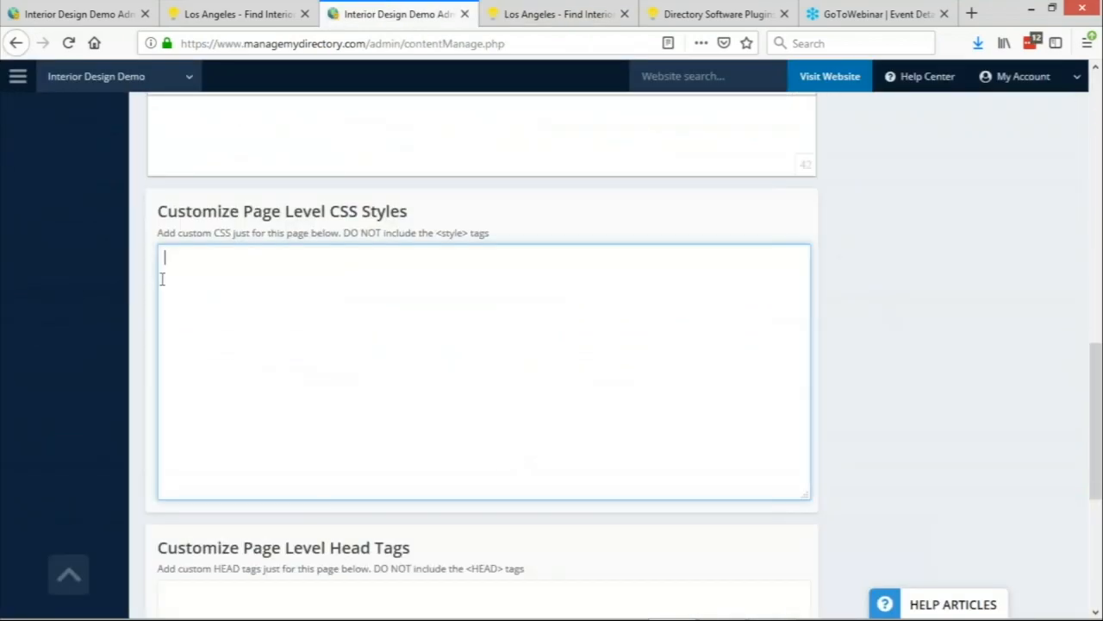
type(".page-content-above-body")
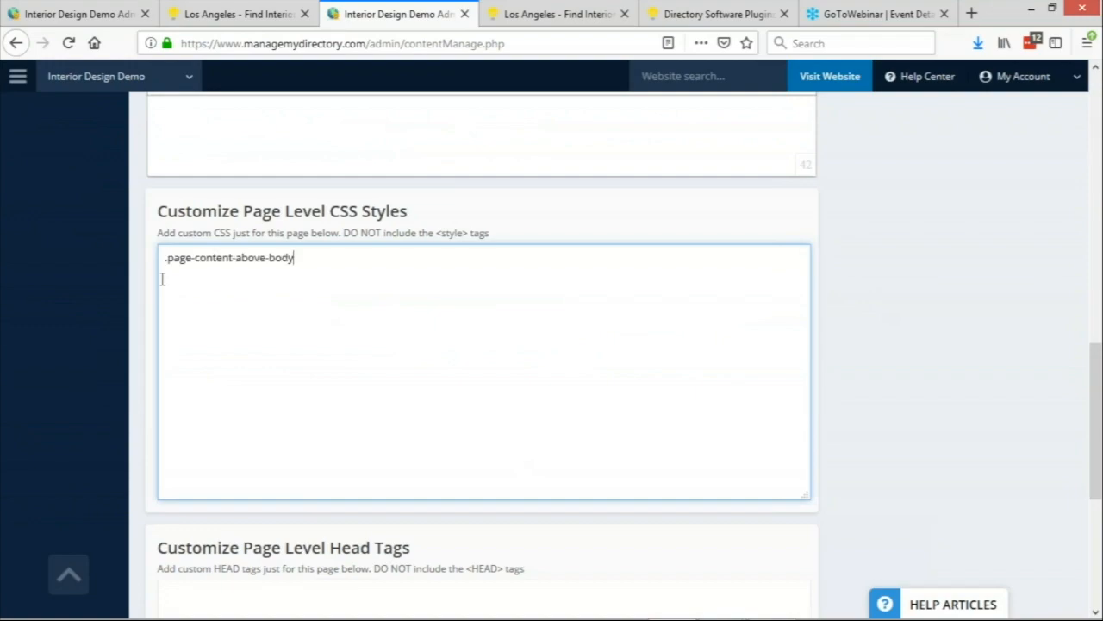
Open the live home page, inspect its hero section and copy the #first_container background CSS rule.
left_click(850, 81)
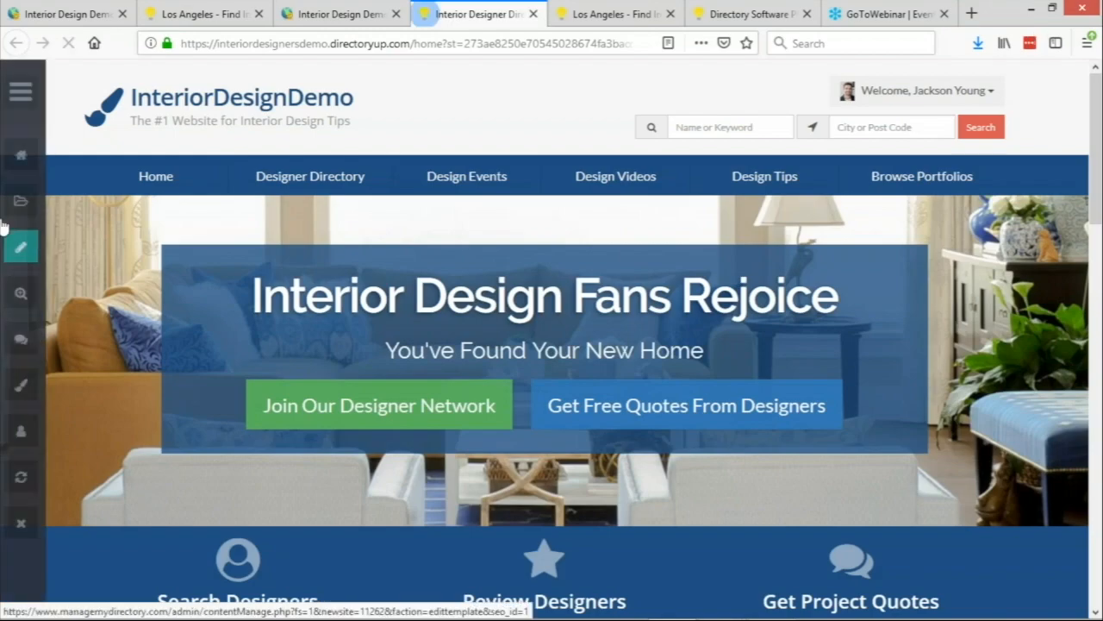
right_click(67, 230)
left_click(130, 411)
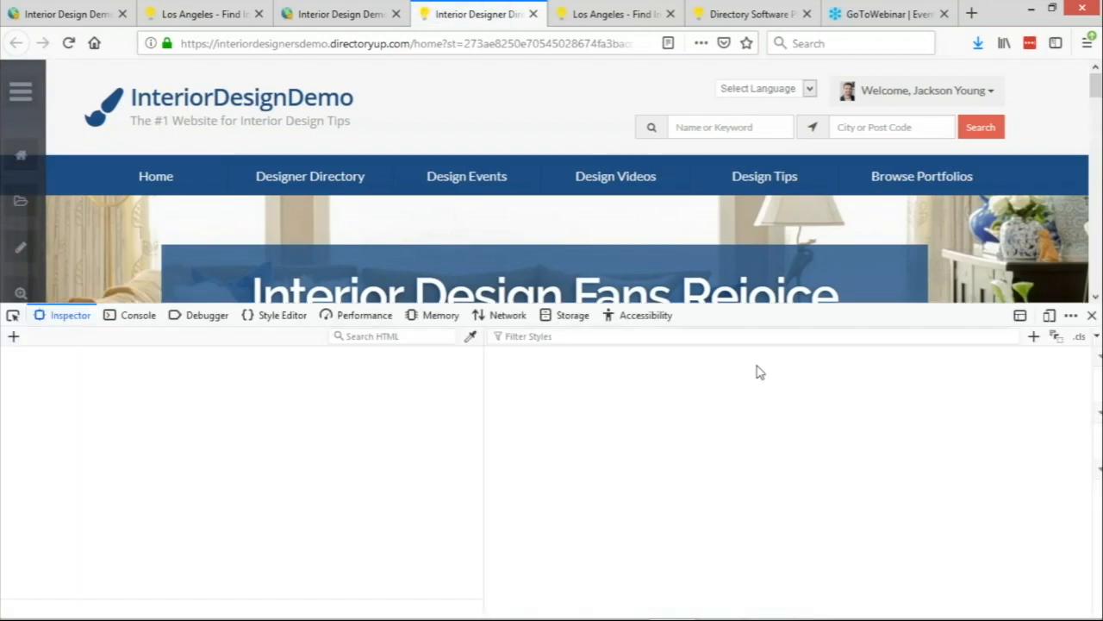
left_click_drag(497, 477, 488, 420)
key("ctrl+c")
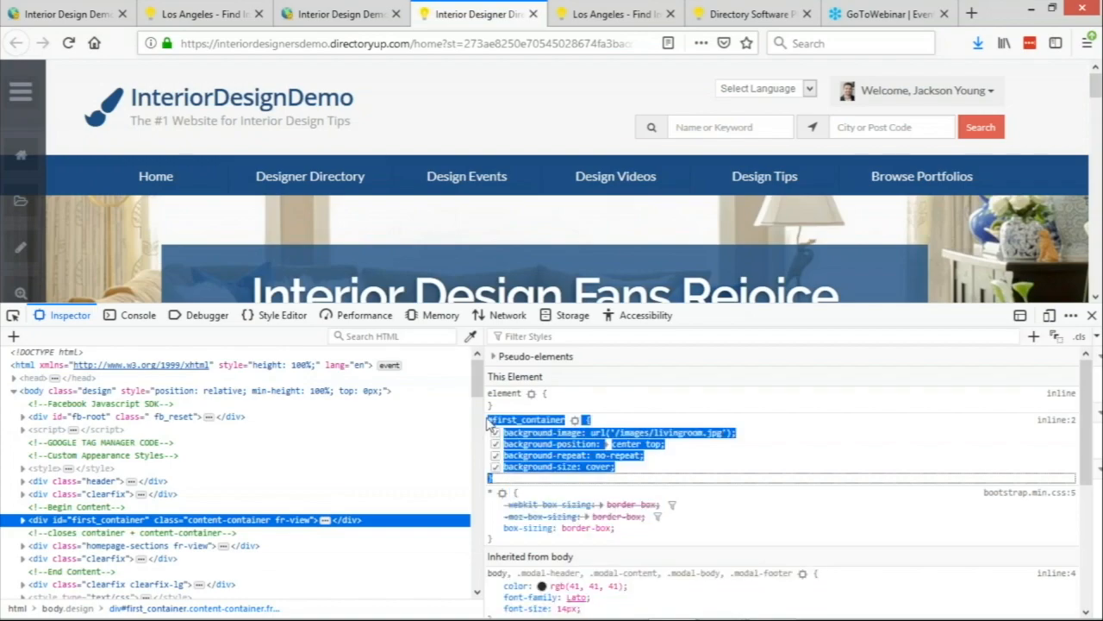
Paste the copied background rule into the page-level CSS and replace its selector with .page-content-above-body.
left_click(317, 10)
left_click(306, 265)
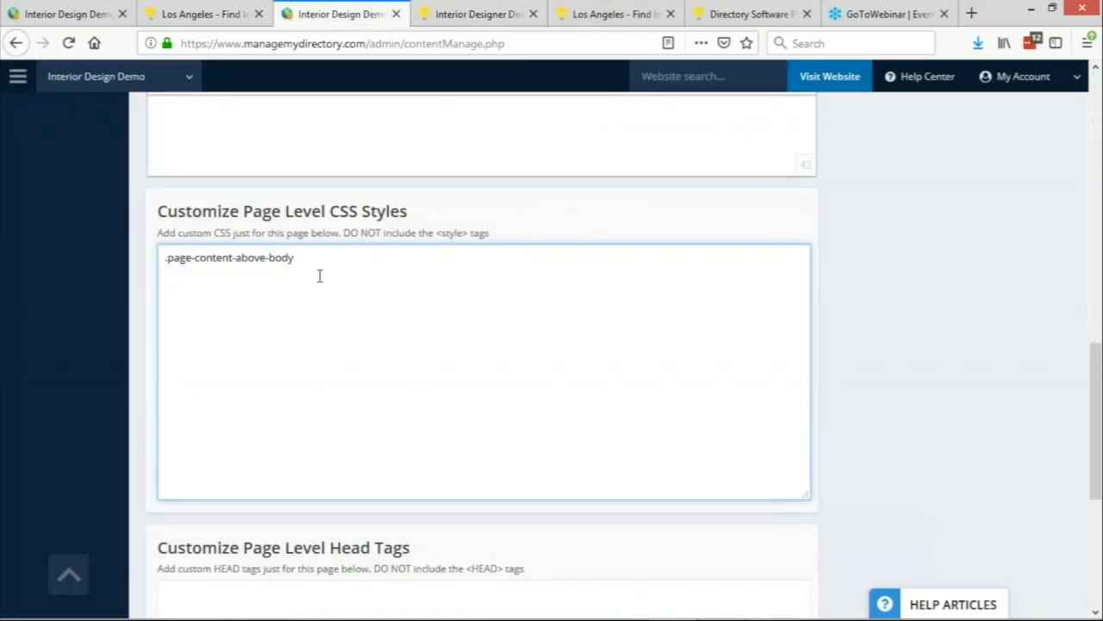
key("Return")
key("ctrl+v")
left_click_drag(298, 257, 144, 263)
key("ctrl+c")
key("BackSpace")
left_click_drag(242, 274, 147, 270)
key("ctrl+v")
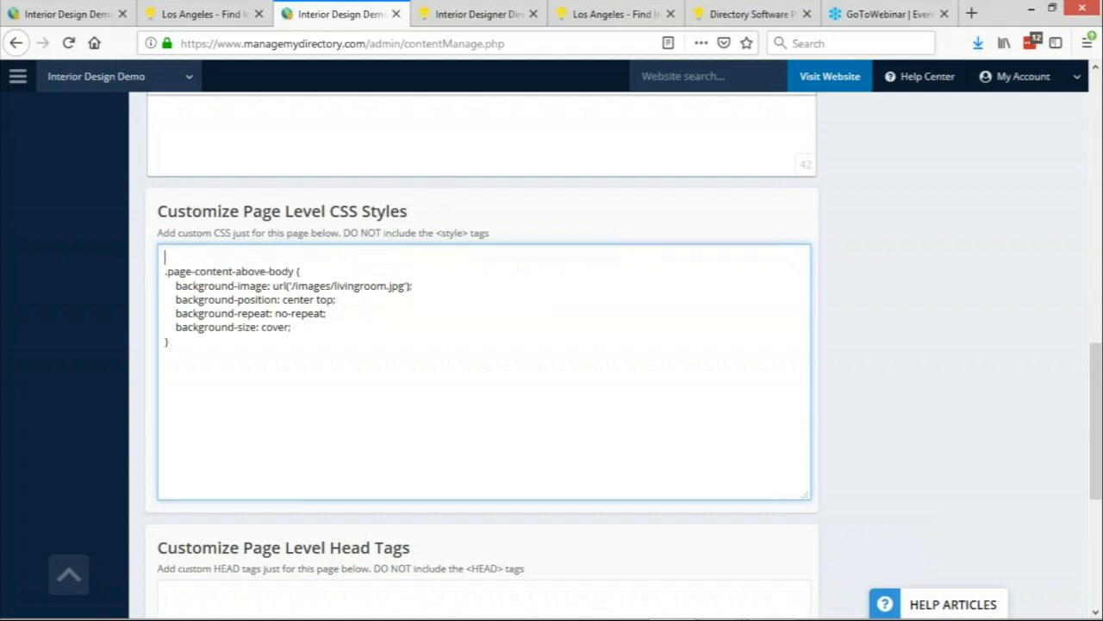
key("Delete")
Copy the skyline image's location from the live Los Angeles page and use it as the CSS rule's background-image URL.
left_click(479, 14)
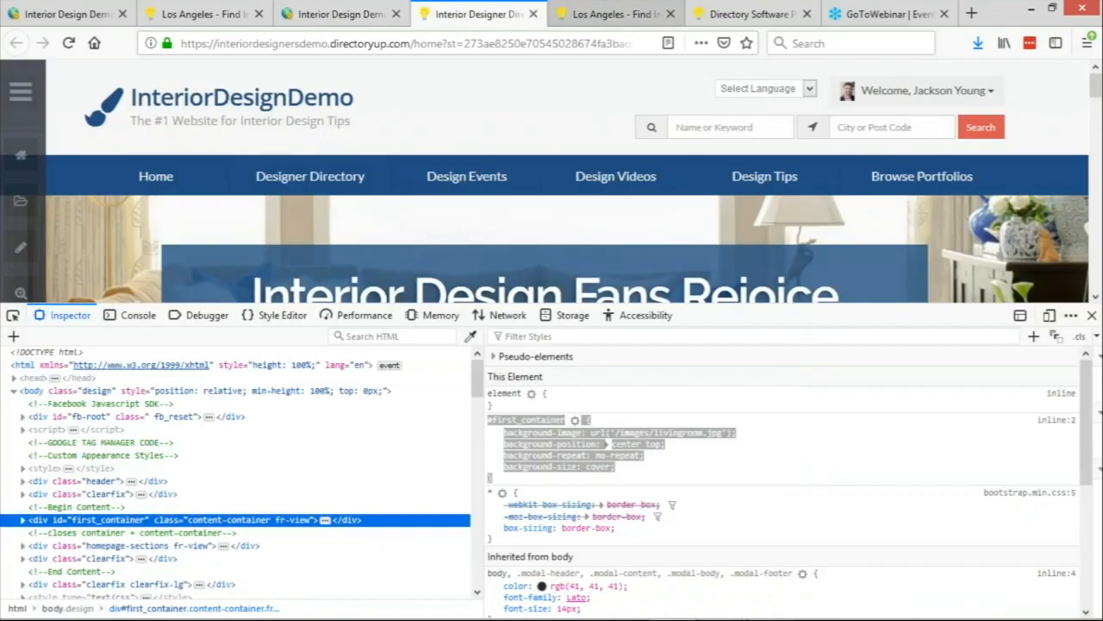
left_click(613, 14)
right_click(829, 188)
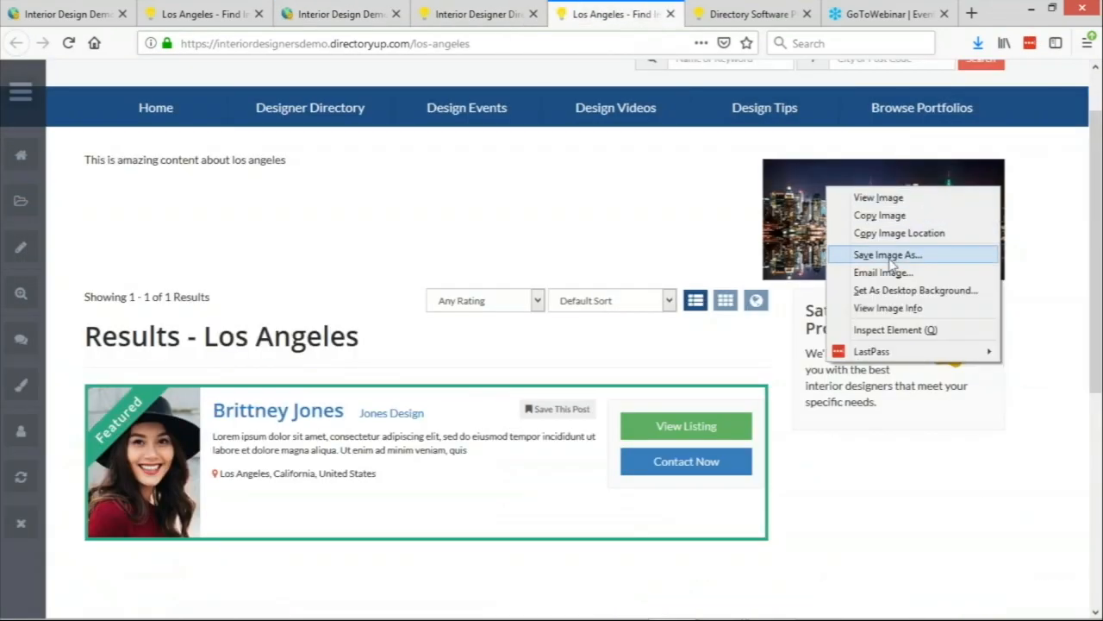
left_click(899, 233)
left_click(341, 14)
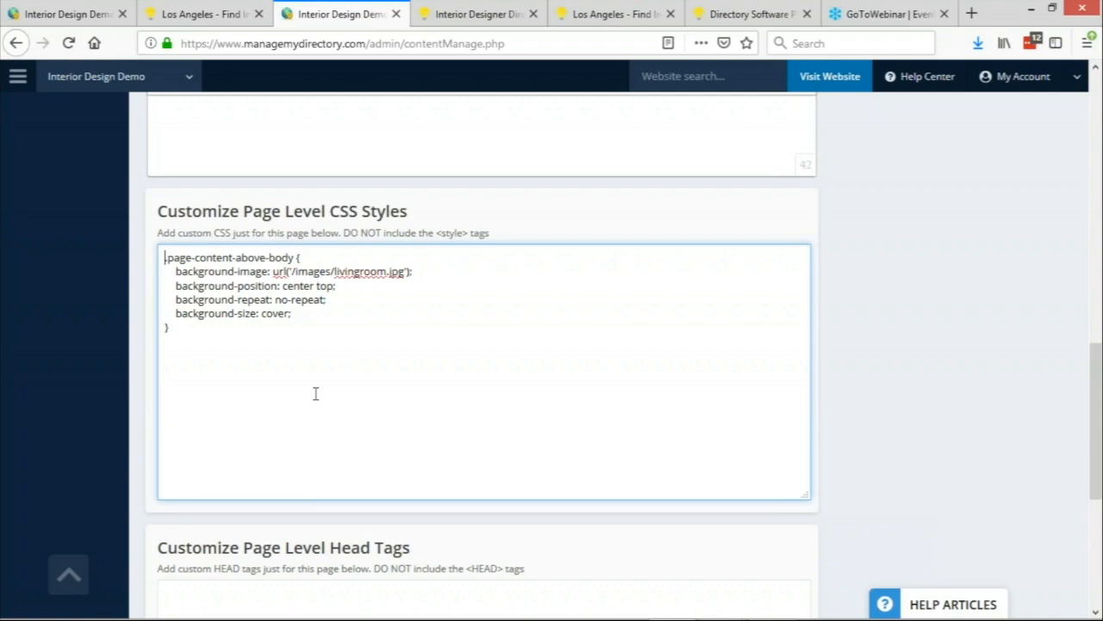
left_click_drag(290, 271, 407, 271)
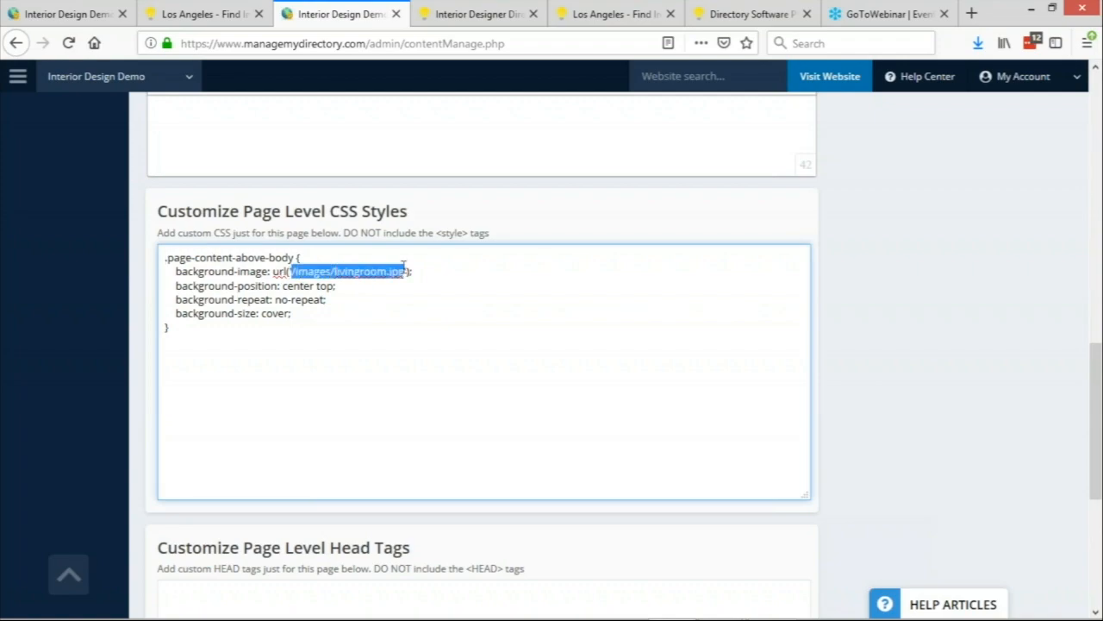
key("ctrl+v")
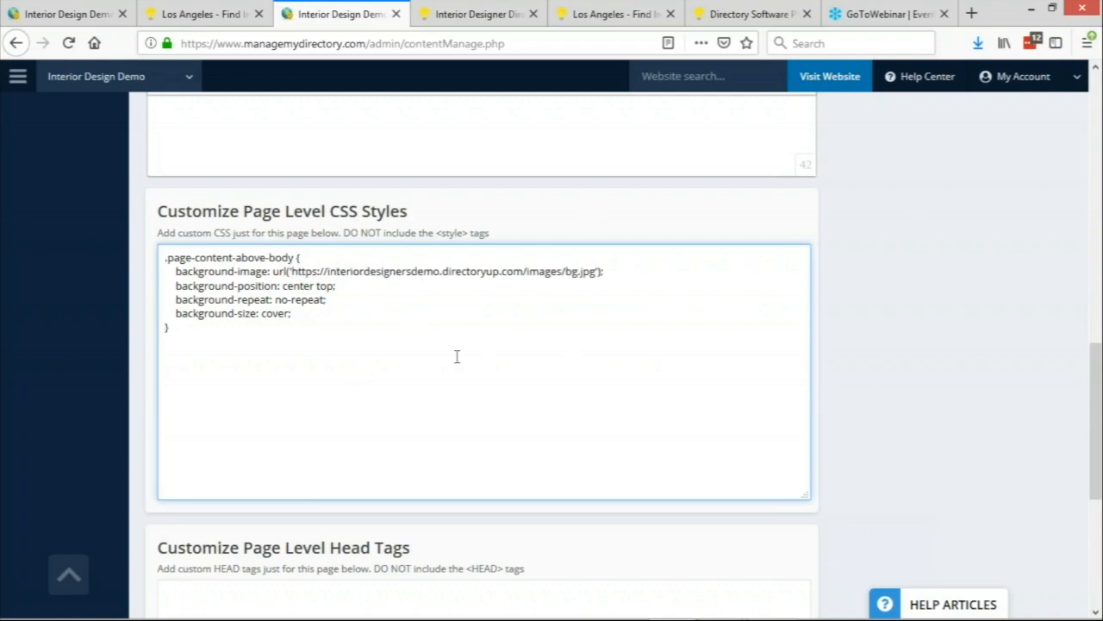
Delete all text and the skyline image from the Los Angeles page's body content.
scroll(475, 362, "up", 12)
key("ctrl+a")
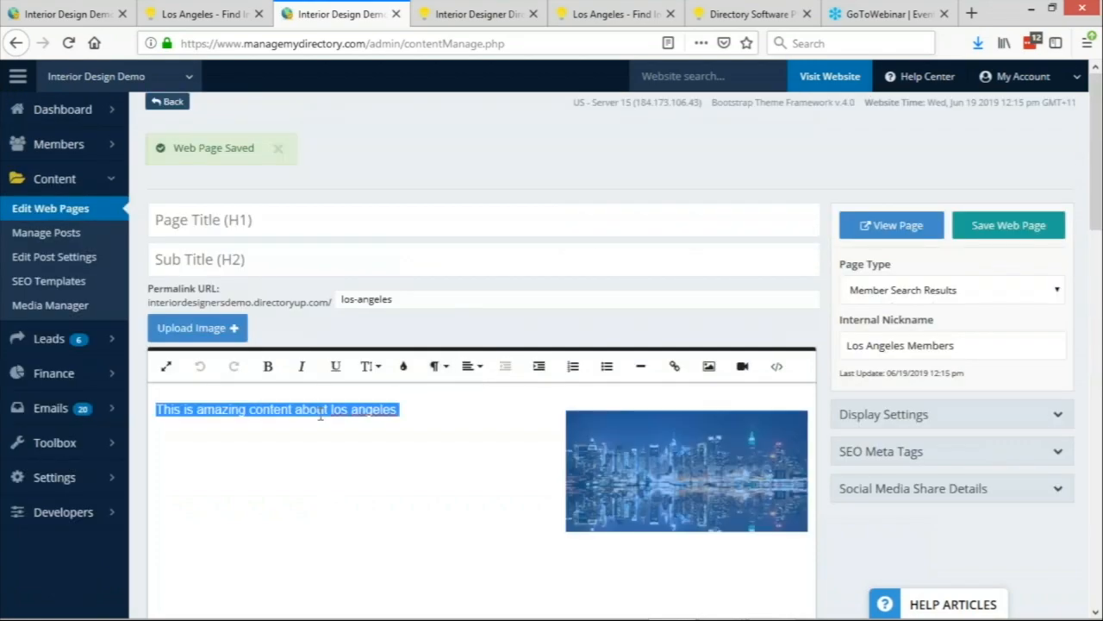
key("BackSpace")
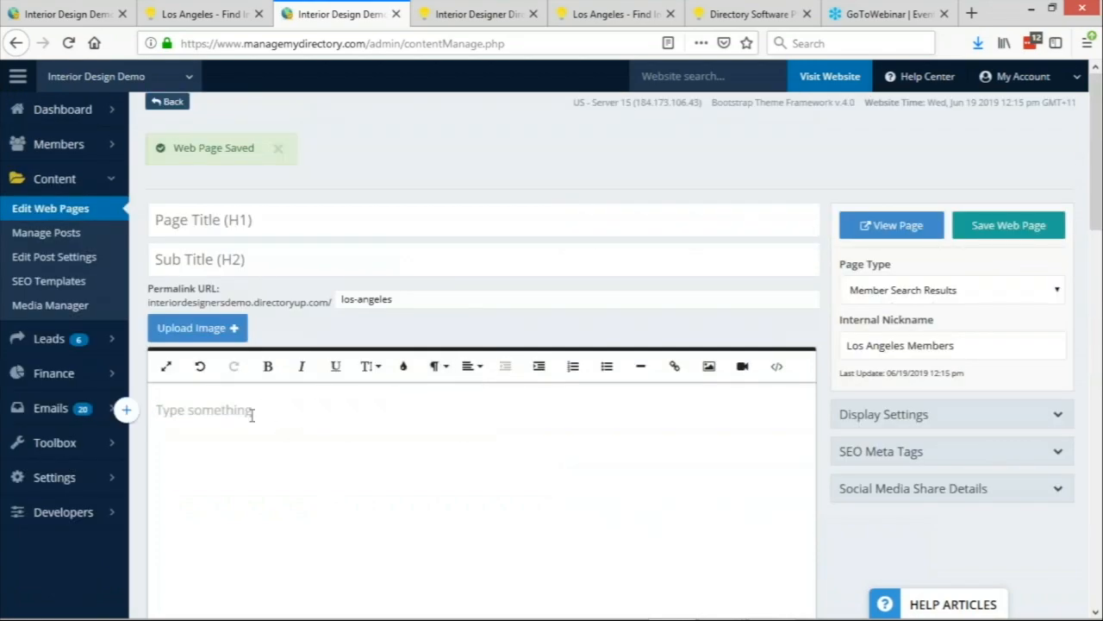
Add the centred text "WELCOME TO EVERYTHING ABOUT LOS ANGELES" to the Los Angeles page's body content.
left_click(469, 366)
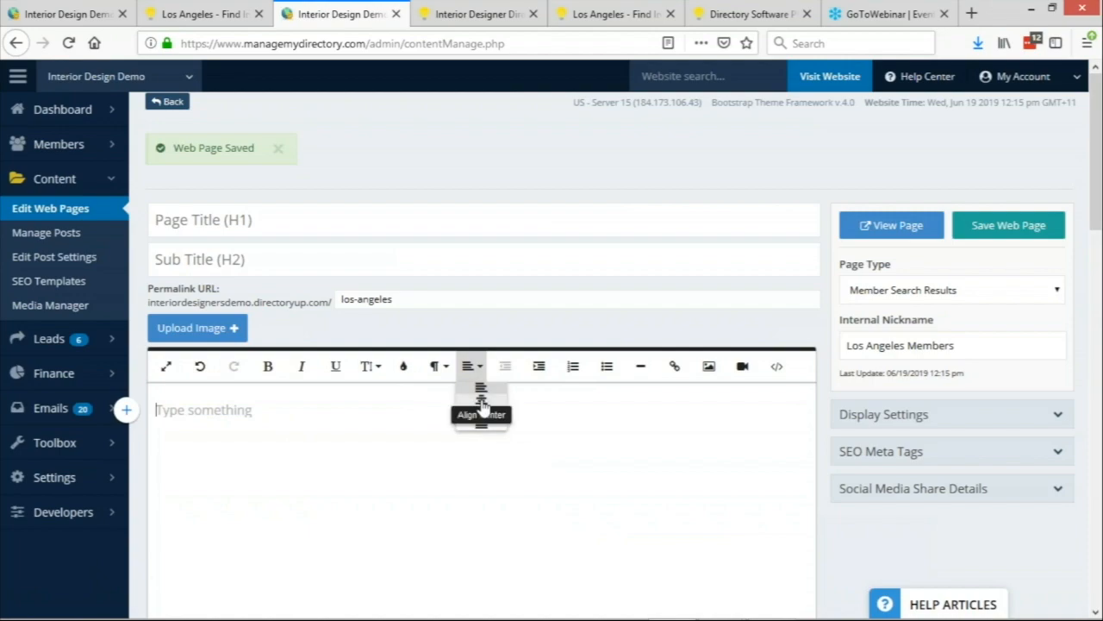
left_click(482, 403)
type("WELCOME TO EVER")
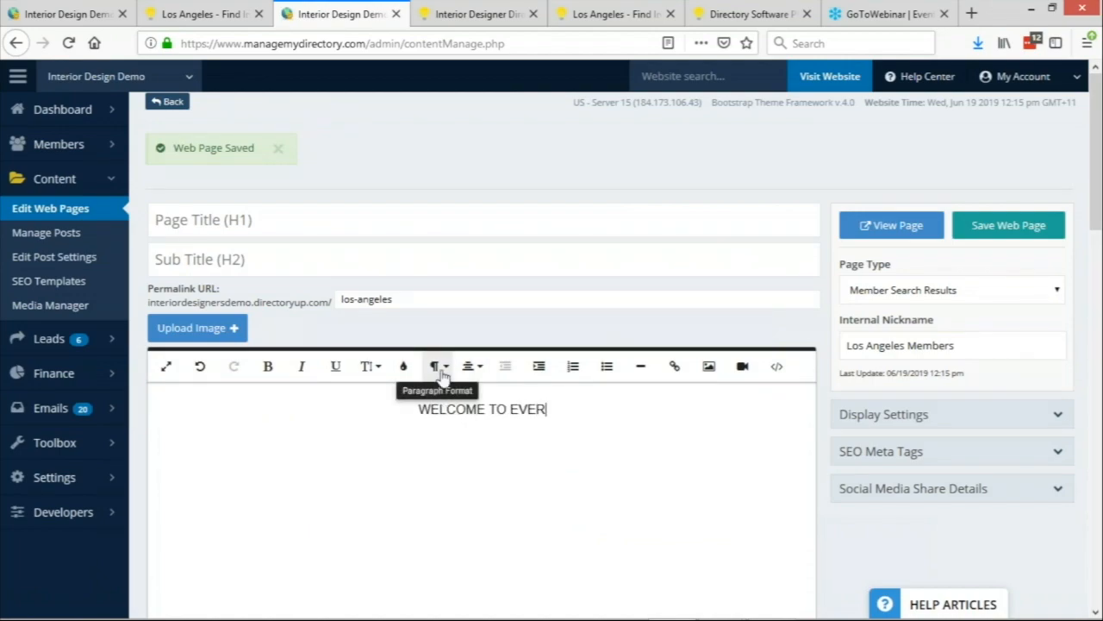
type("YTHING ABOUT LOAS")
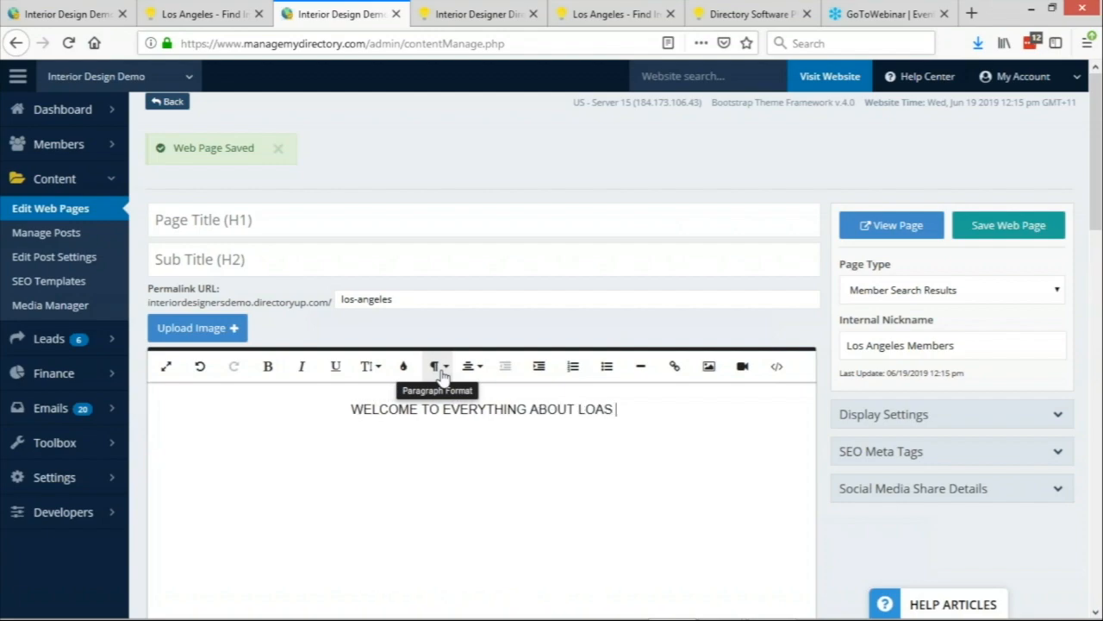
key("BackSpace")
key("BackSpace")
type("S ANGE")
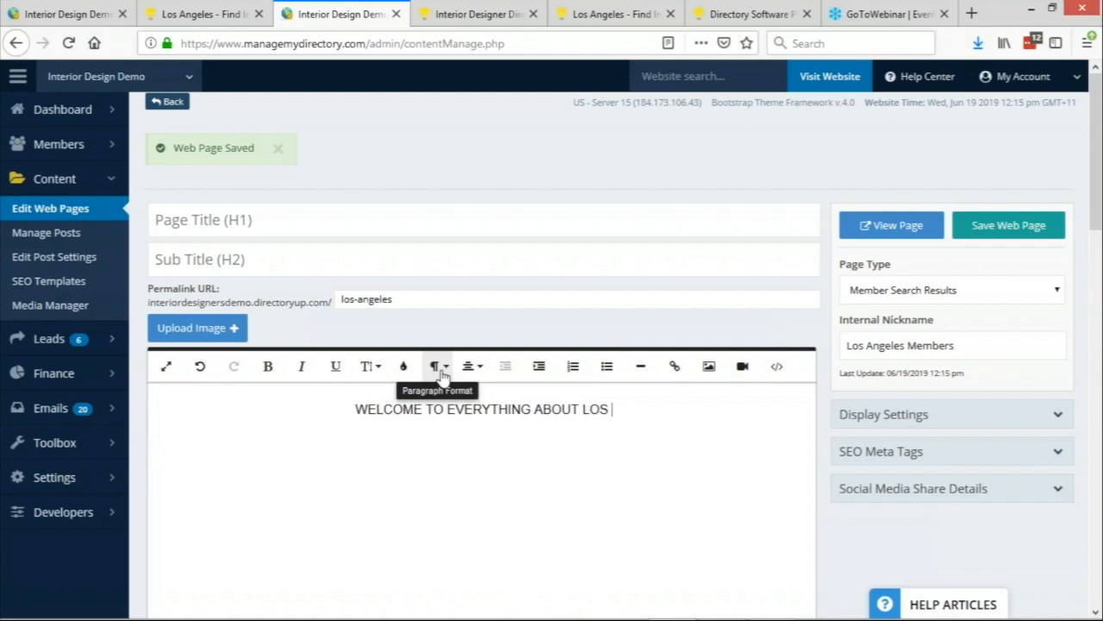
type("LES")
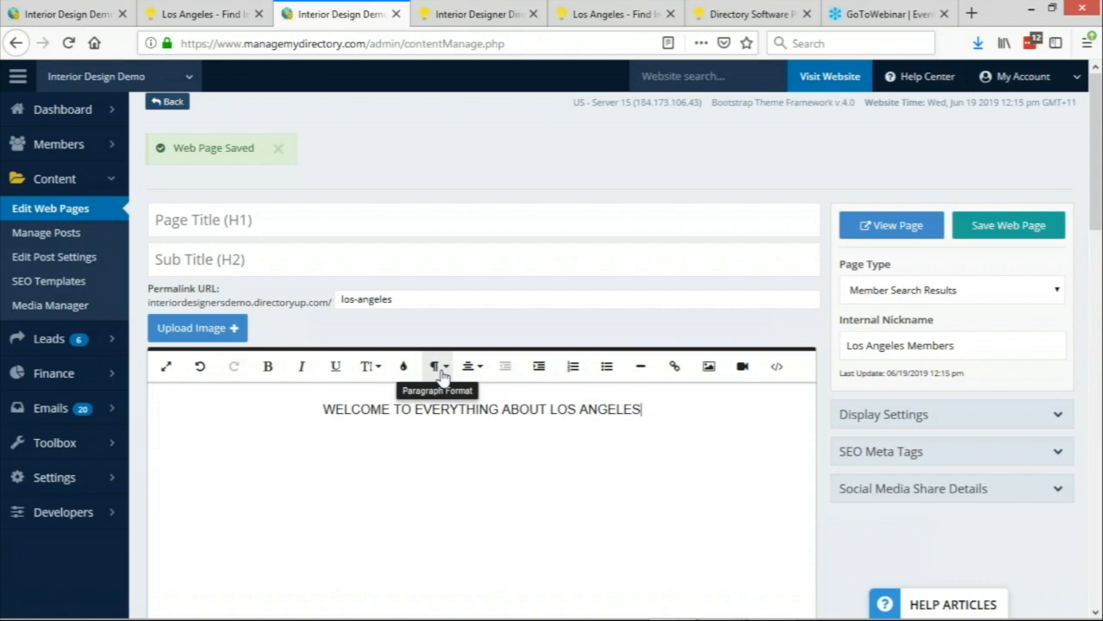
Enlarge the welcome text's font size, make it bold and colour it white.
triple_click(492, 409)
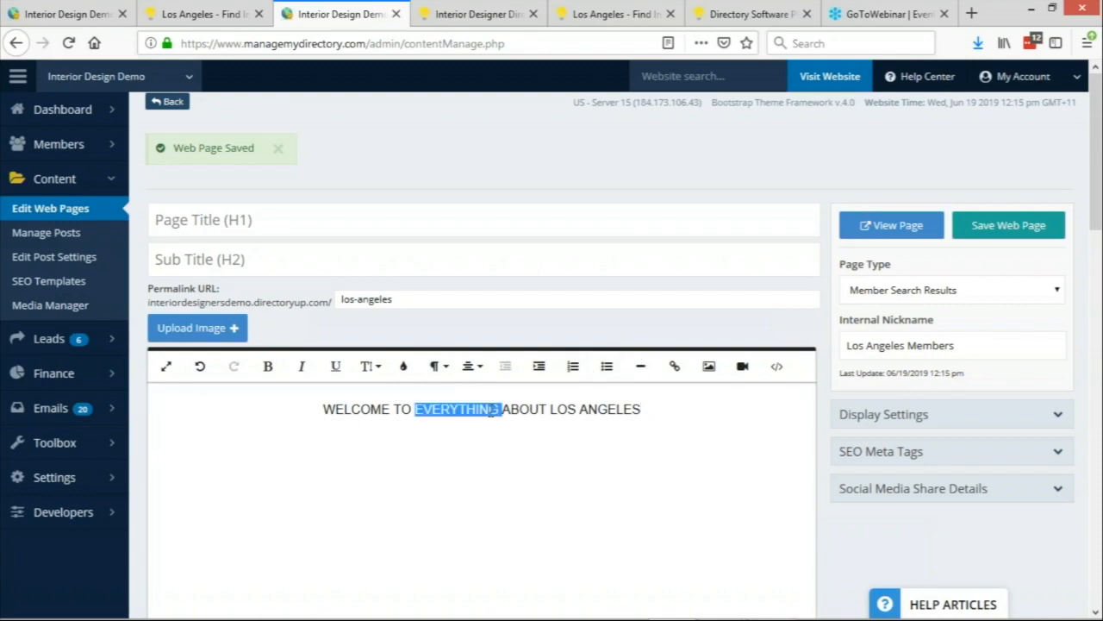
left_click(369, 366)
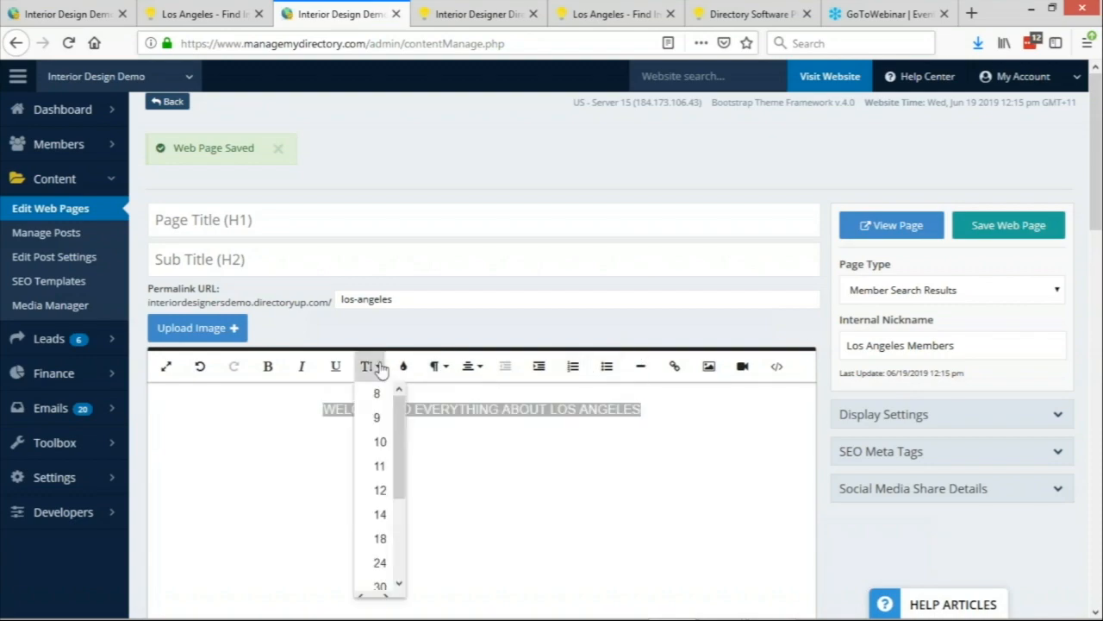
scroll(379, 569, "down", 2)
left_click(380, 579)
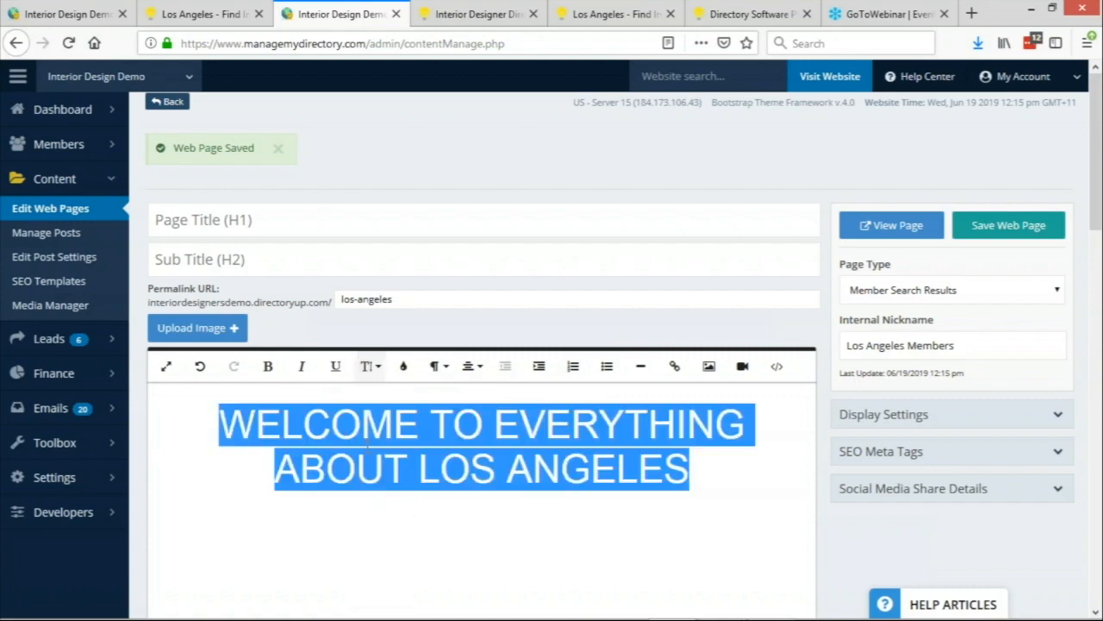
left_click(268, 369)
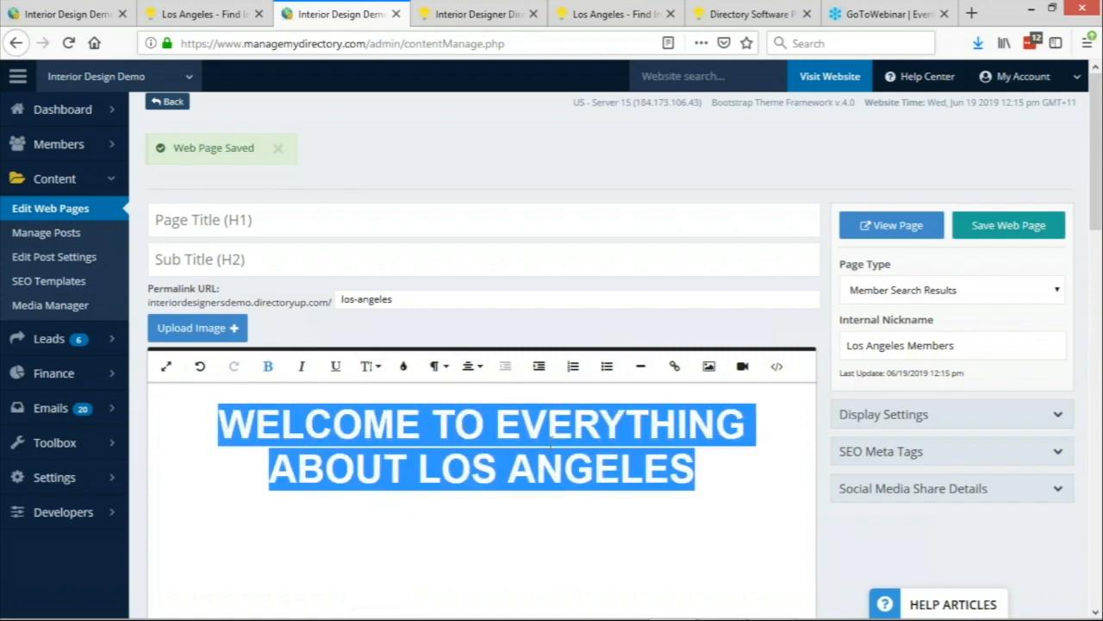
left_click(371, 371)
left_click(370, 370)
left_click(403, 367)
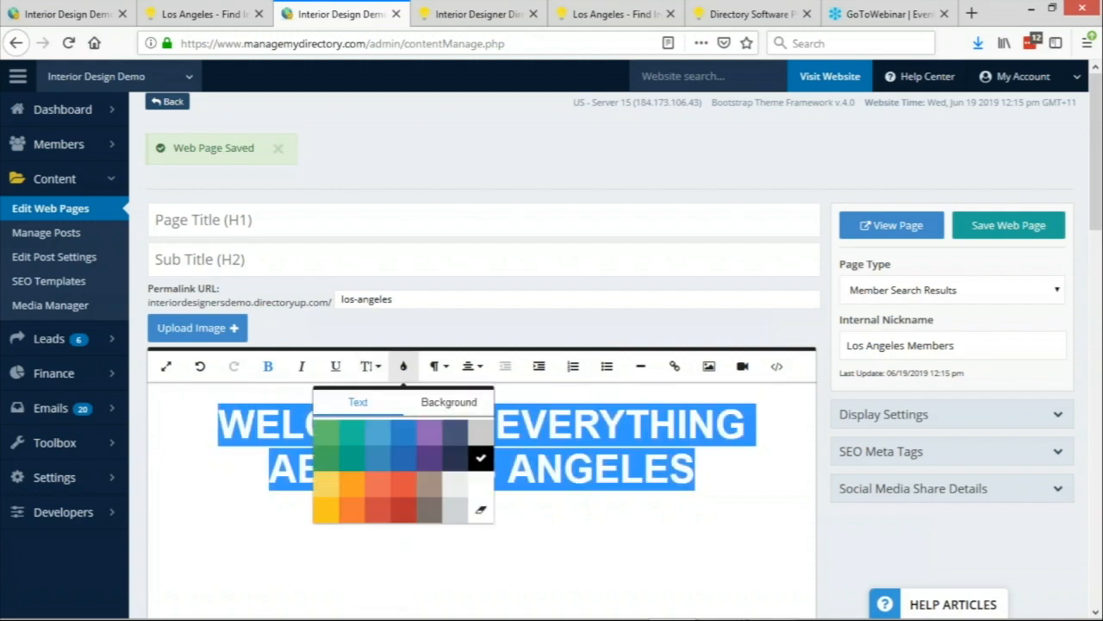
left_click(483, 484)
Save the Los Angeles web page and view its live version.
left_click(1006, 227)
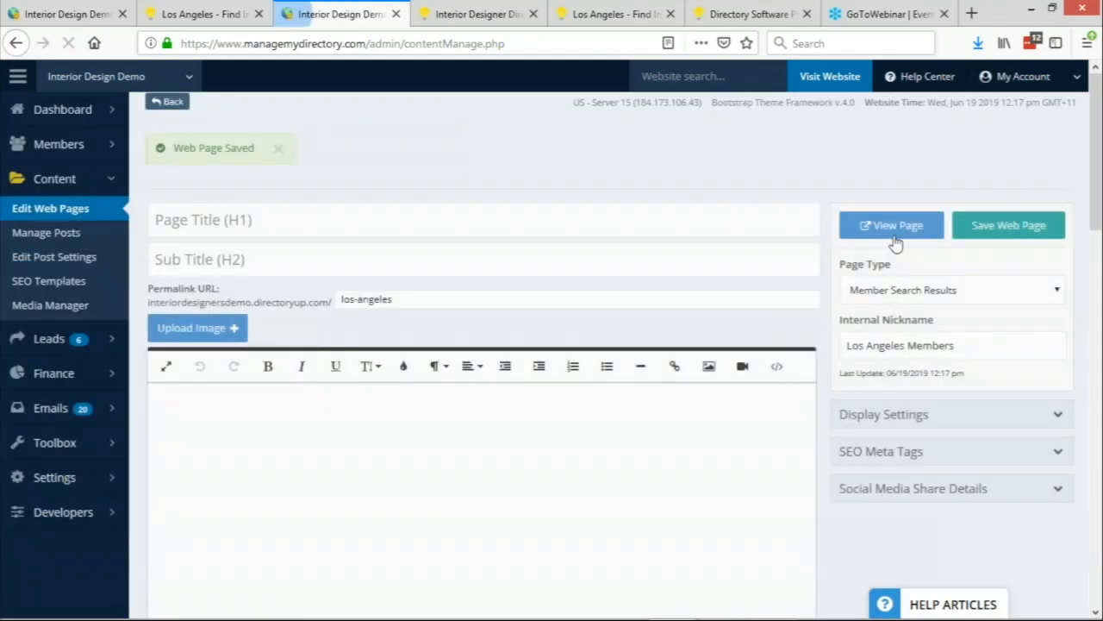
left_click(894, 233)
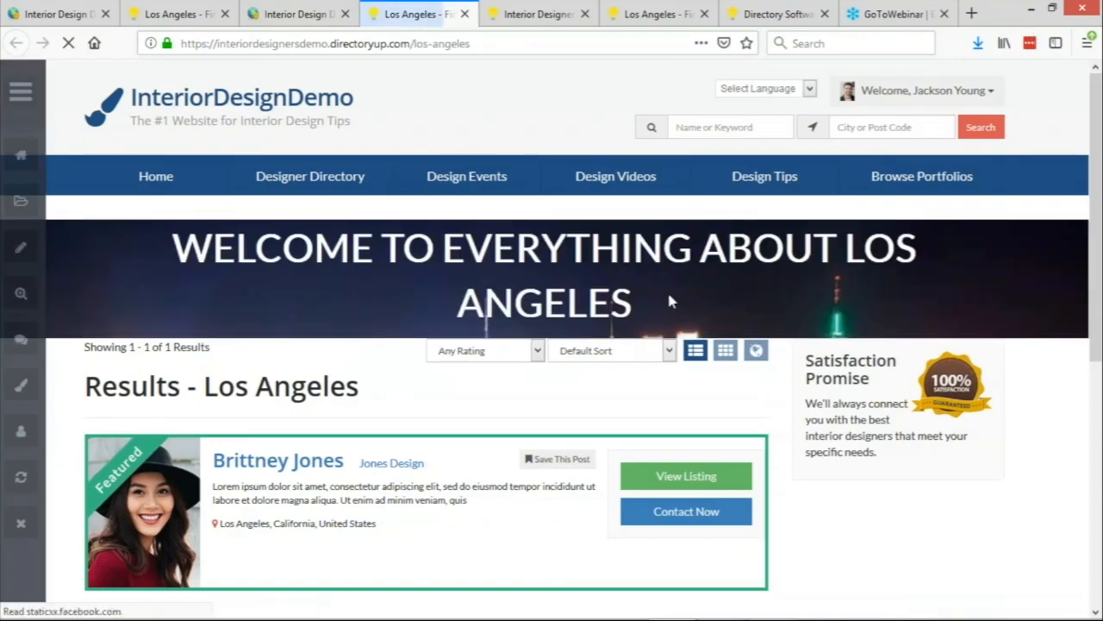
scroll(801, 241, "down", 2)
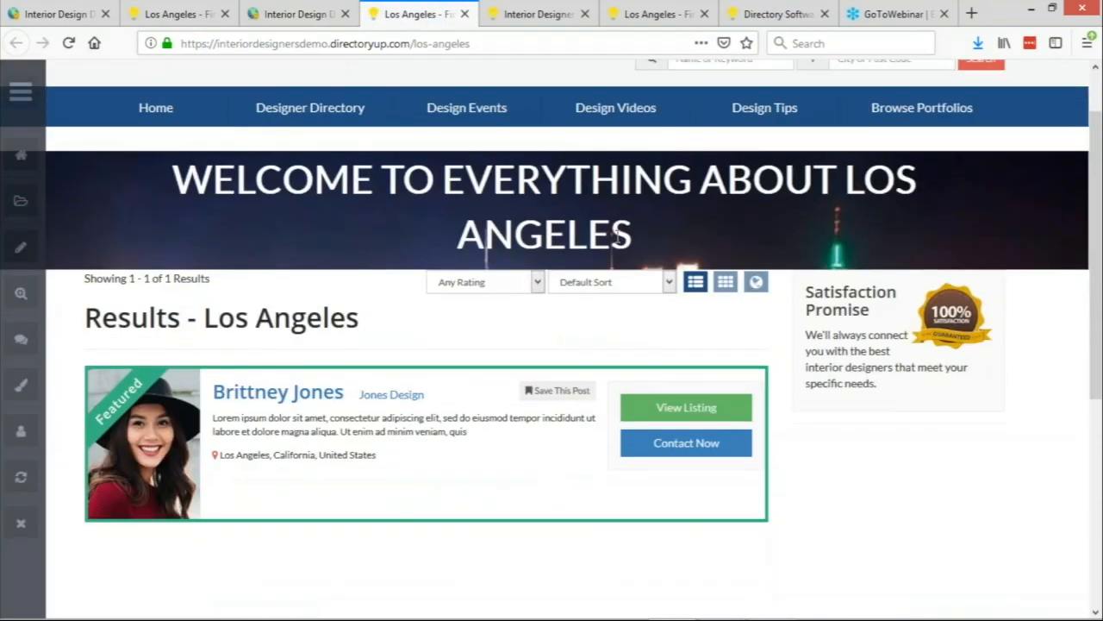
Inspect the live skyline section and add padding of 200px 0 to the .page-content-above-body rule, then close the inspector.
right_click(55, 166)
left_click(104, 351)
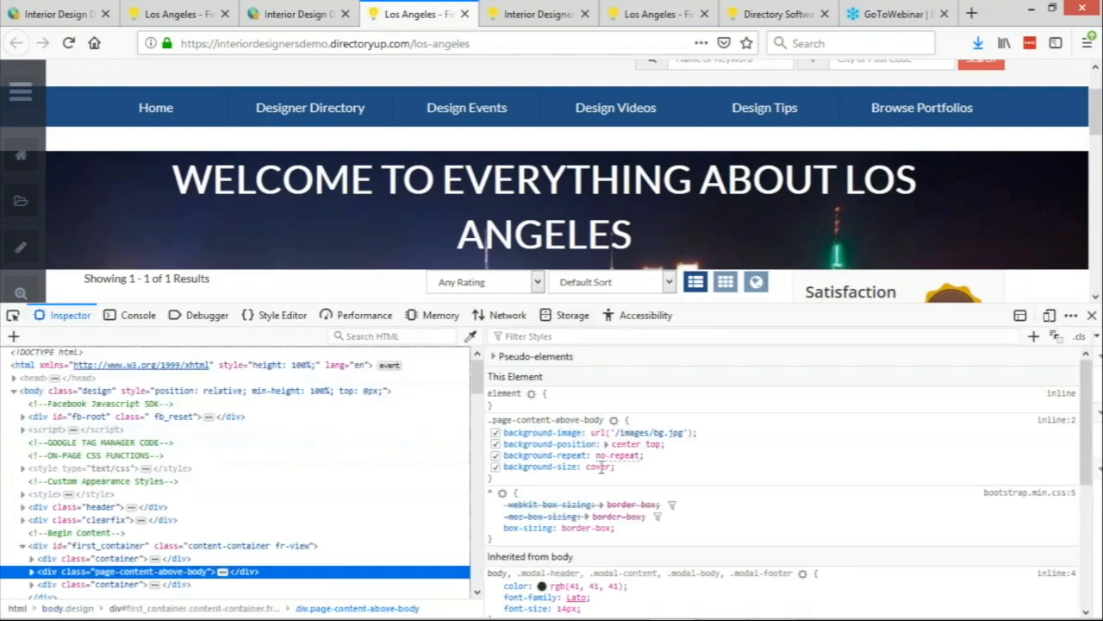
left_click(517, 478)
type("pa")
key("Tab")
type("0 200px")
key("ctrl+a")
type("200px 0")
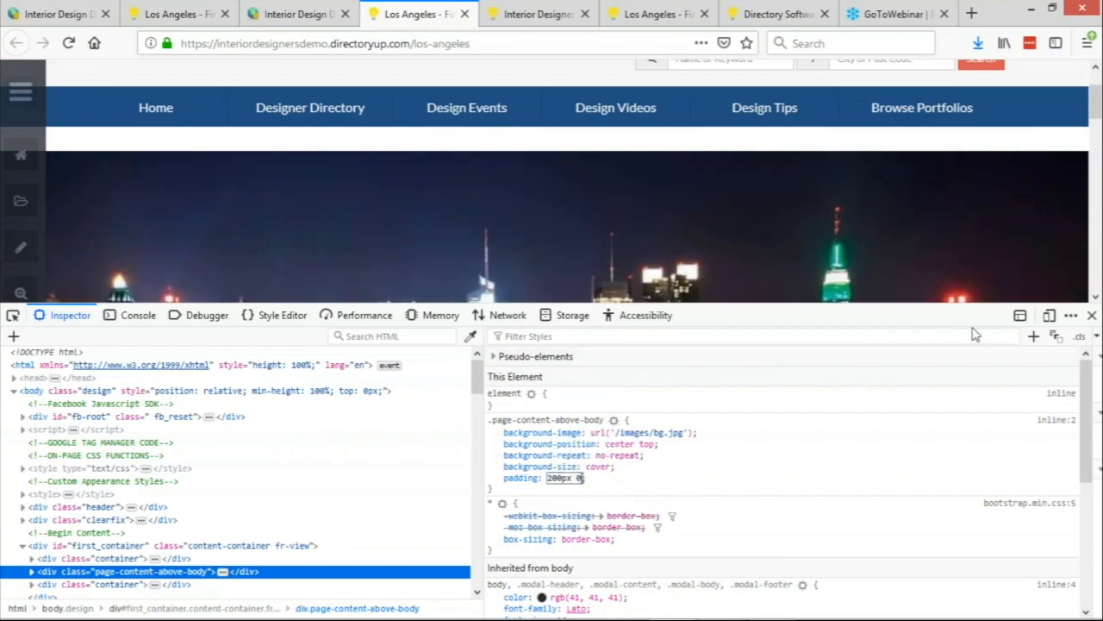
left_click(1092, 314)
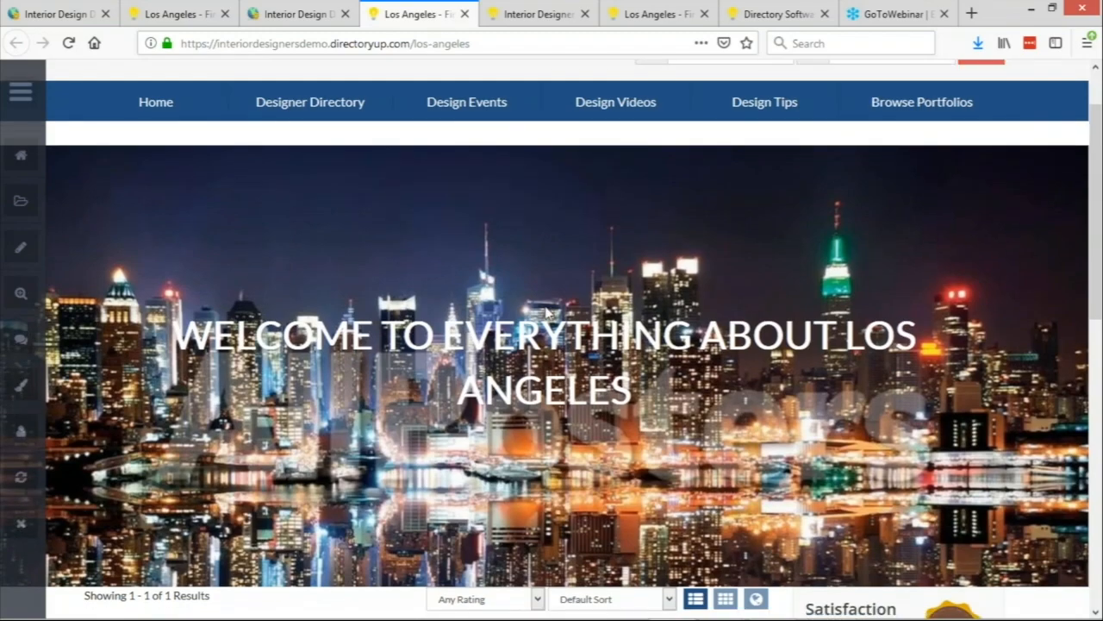
Examine how the padded skyline section and its welcome text look above the Los Angeles search results.
scroll(545, 312, "down", 5)
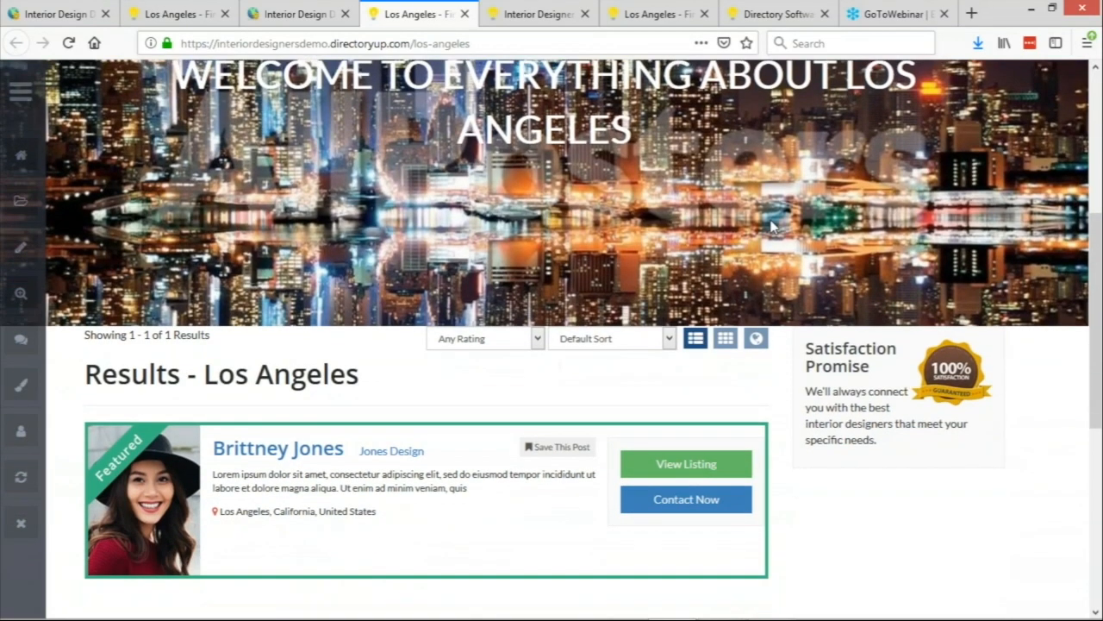
scroll(776, 250, "up", 5)
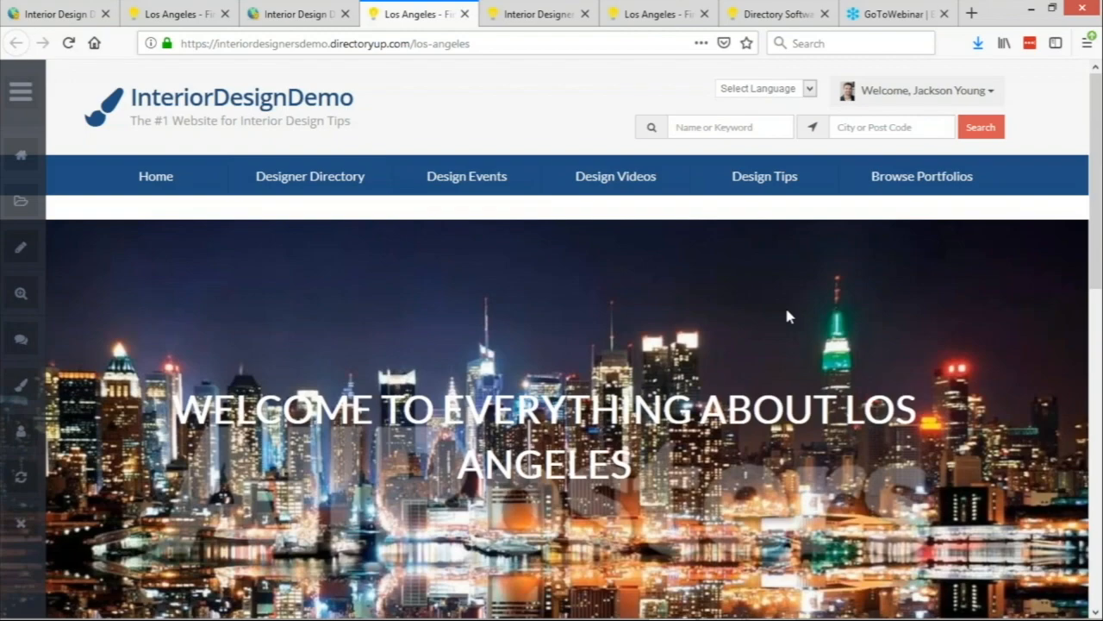
scroll(729, 330, "down", 3)
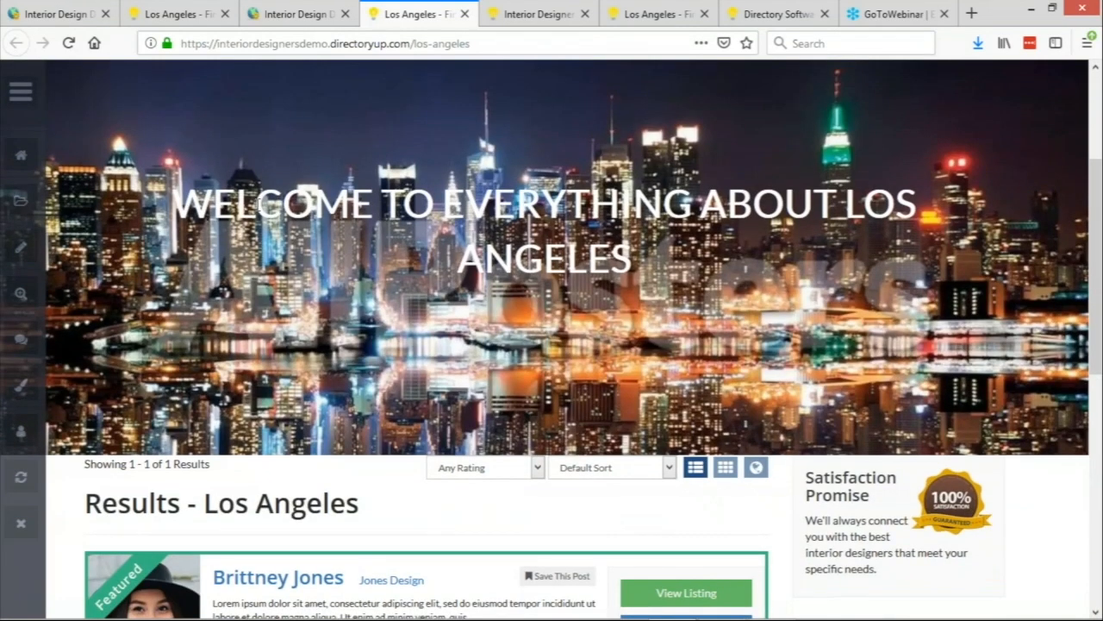
left_click_drag(233, 191, 376, 191)
left_click(610, 292)
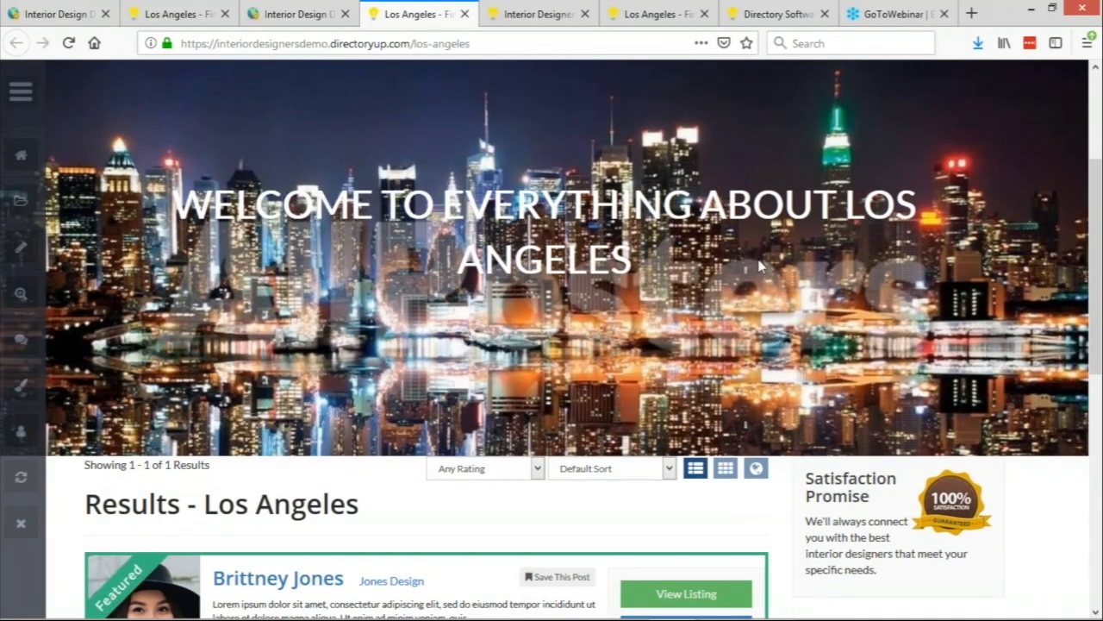
scroll(761, 259, "up", 1)
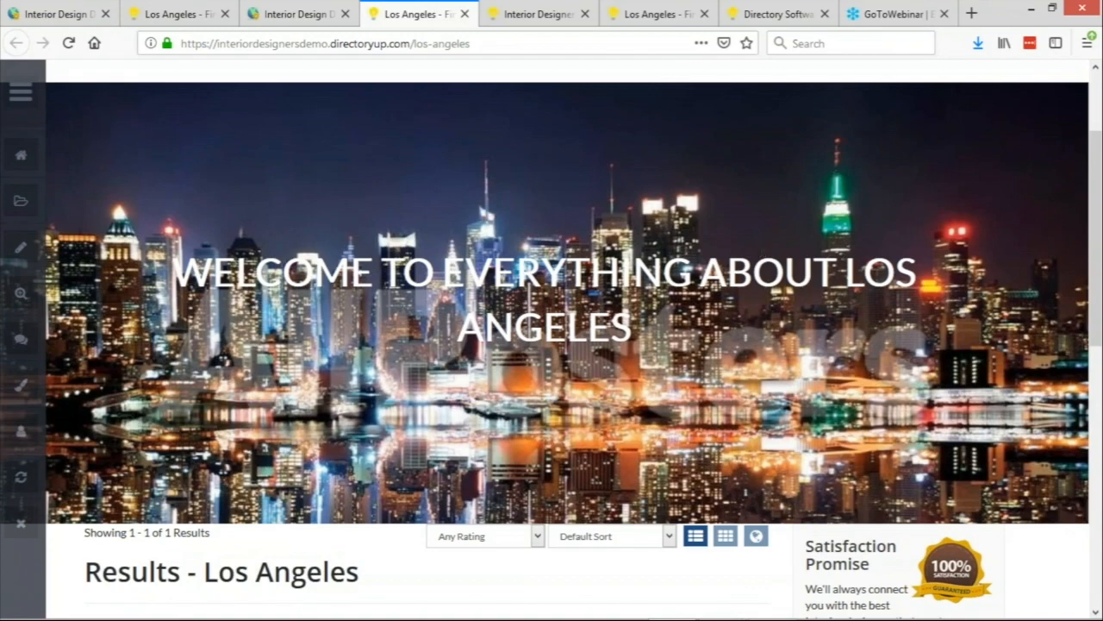
scroll(552, 339, "up", 1)
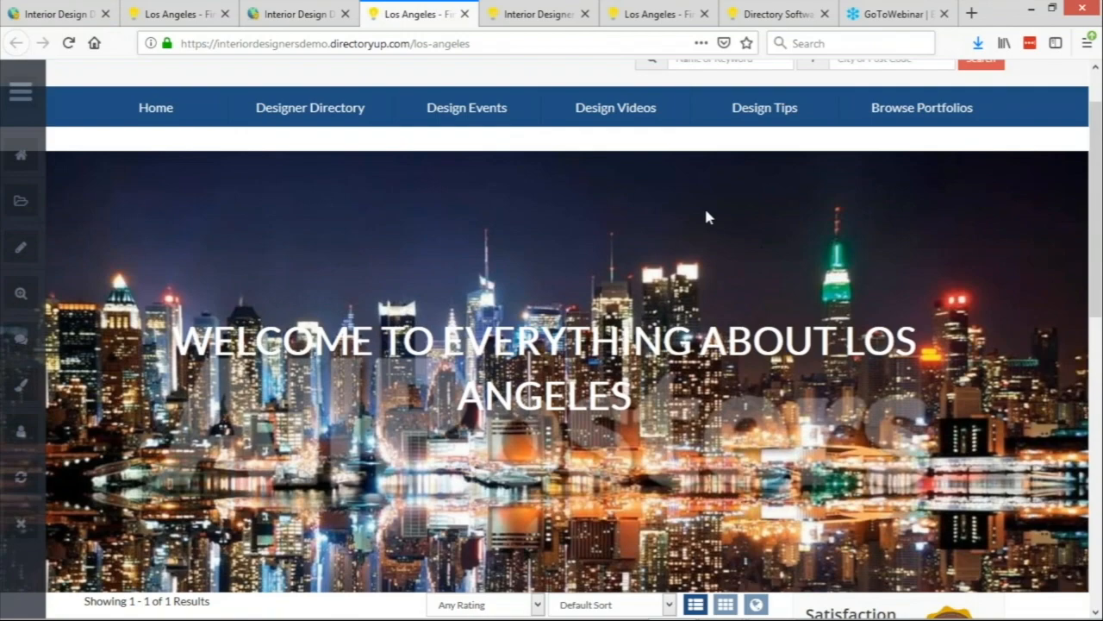
Review the Custom HTML Placement option in the page's display settings and compare it with the live Los Angeles page.
left_click(293, 14)
left_click(929, 425)
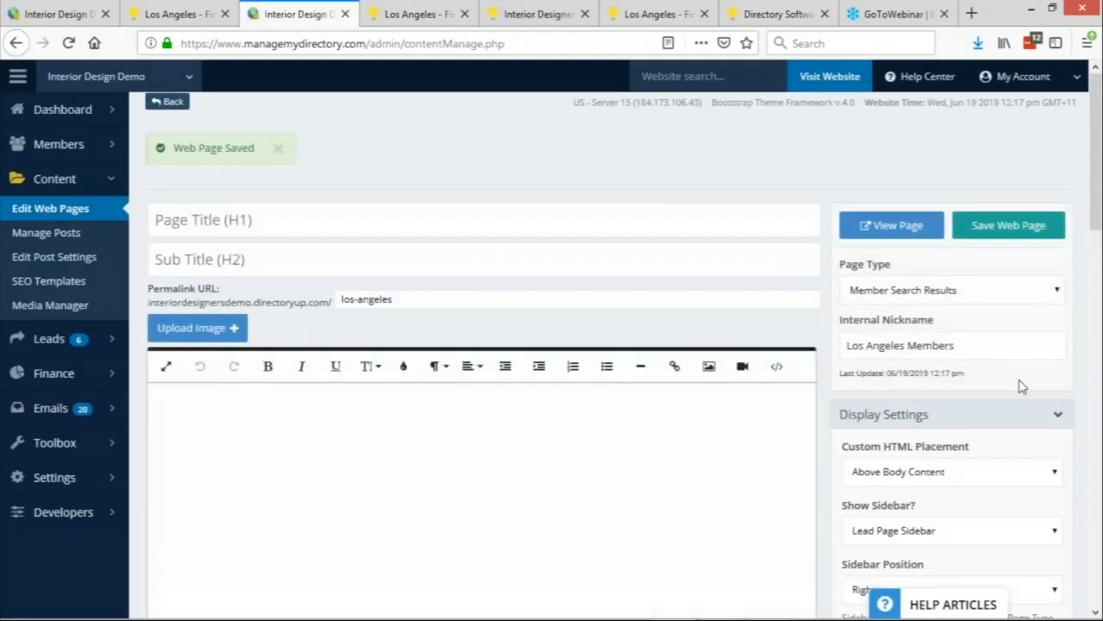
scroll(1022, 387, "down", 1)
left_click_drag(841, 379, 977, 382)
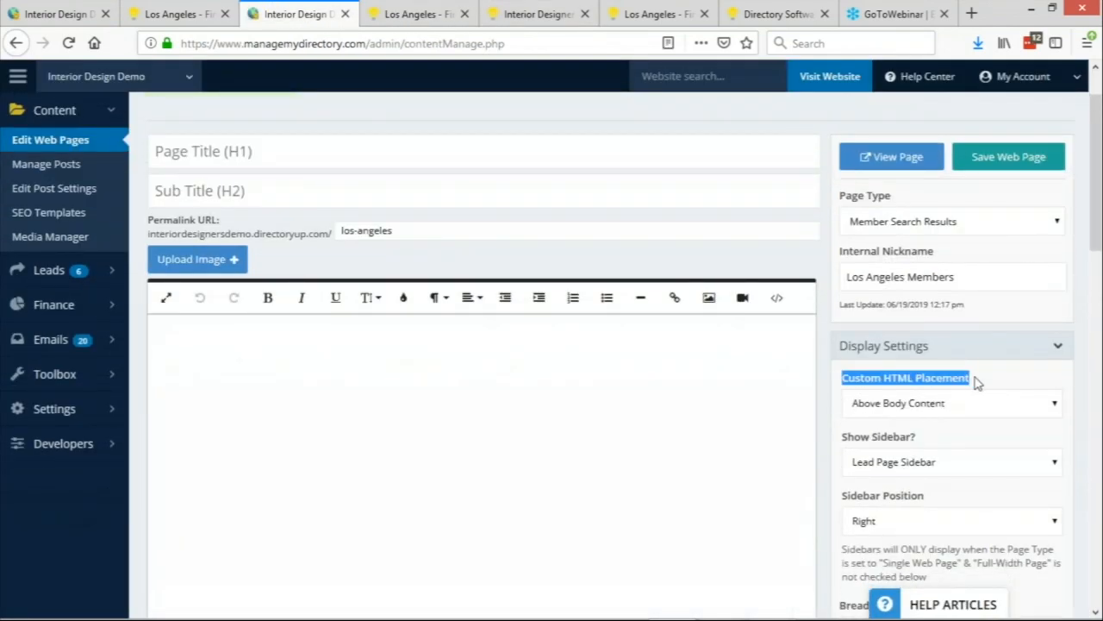
left_click(925, 385)
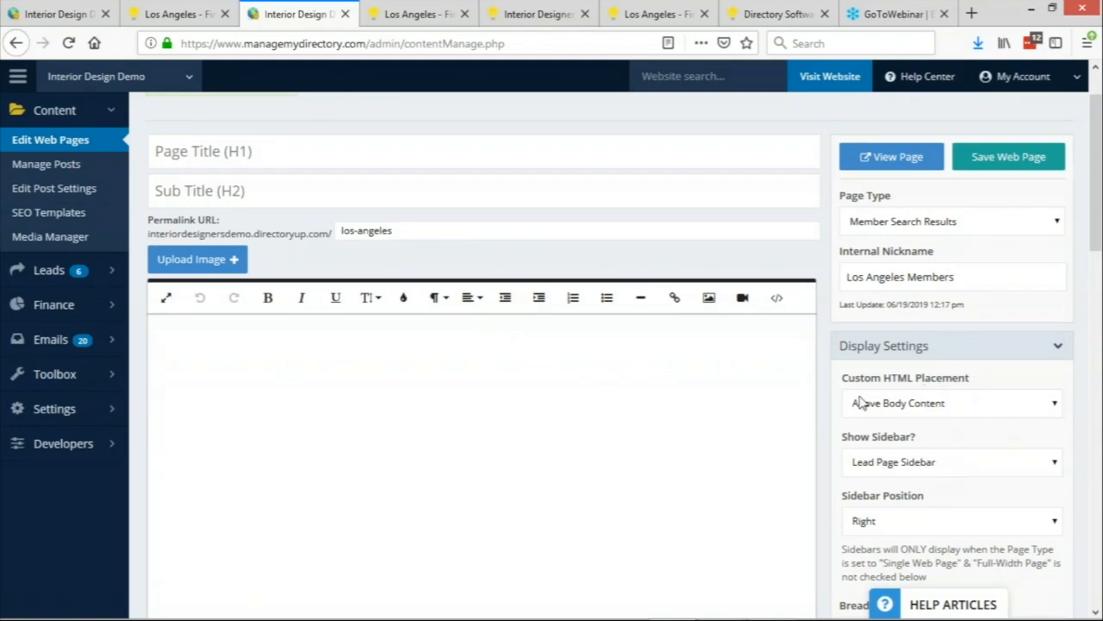
left_click(413, 13)
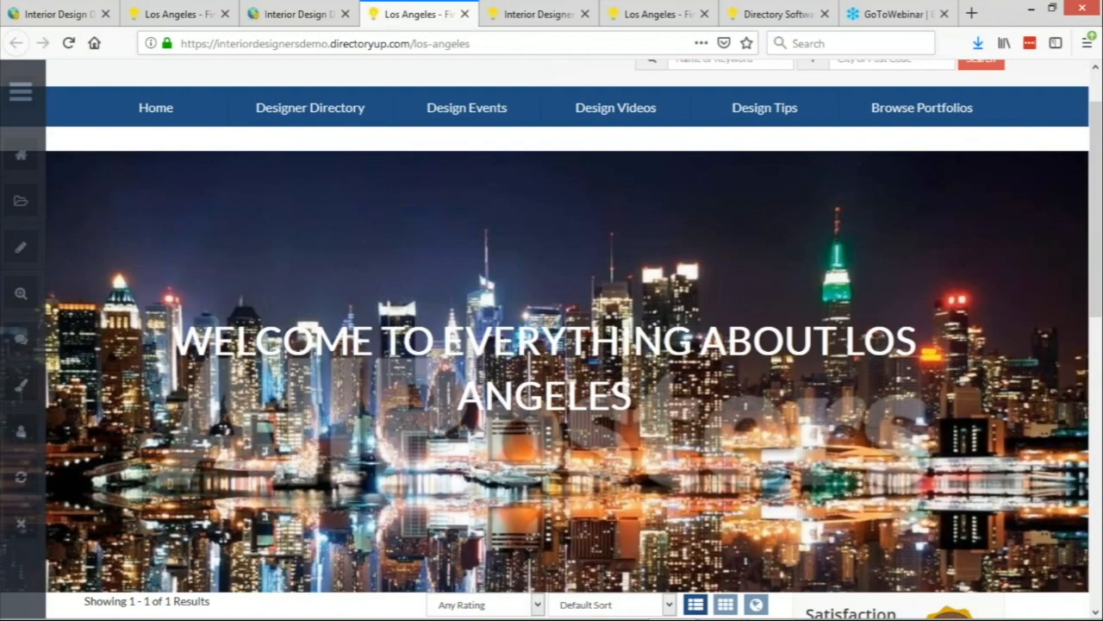
scroll(538, 242, "down", 2)
Open selectbraces.com/united-states/ohio in a new browser tab.
left_click(971, 13)
type("sele")
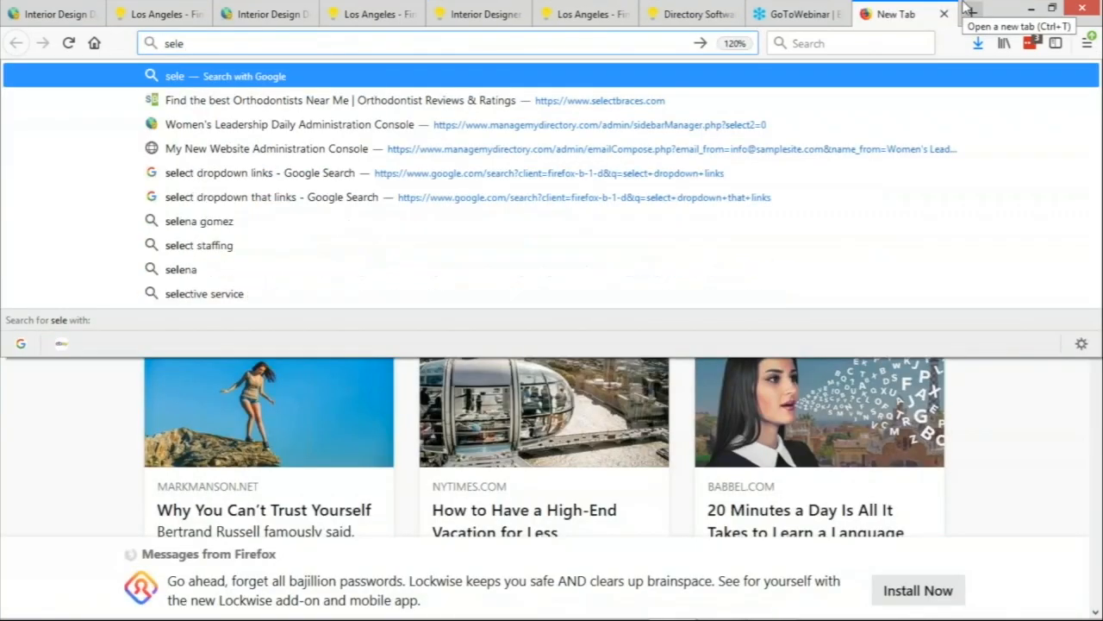
type("ctbra")
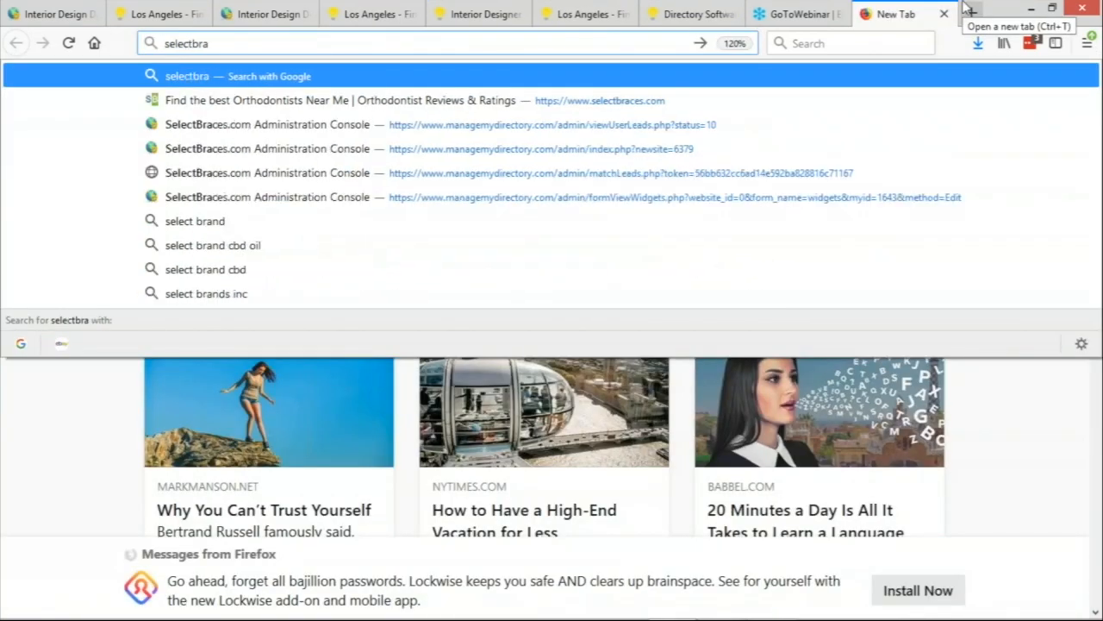
type("ces.")
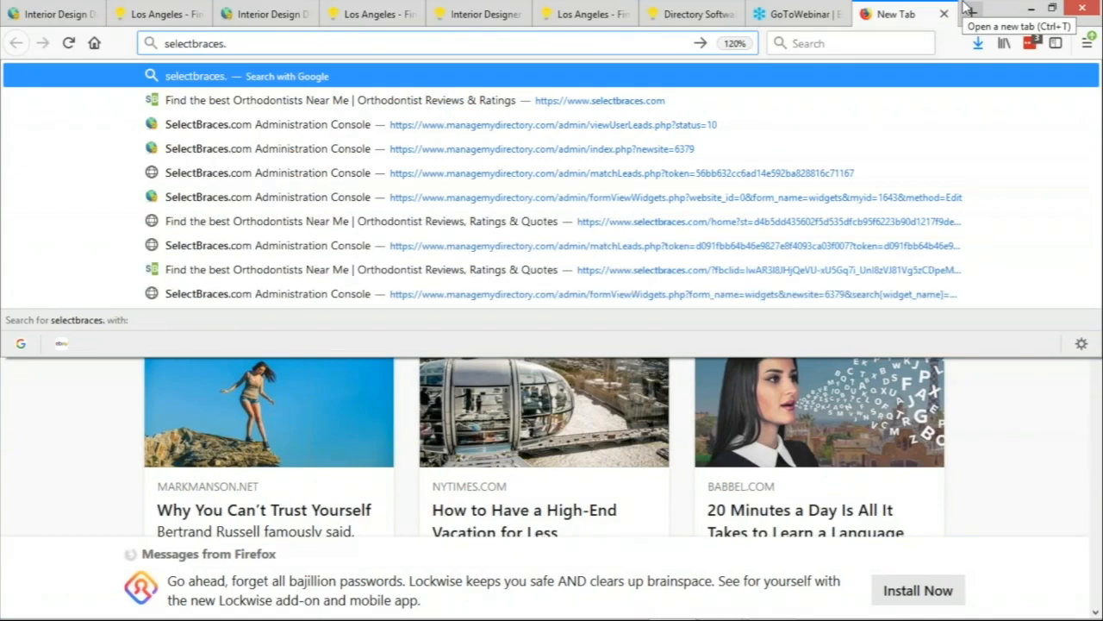
type("com/united-states/ohio")
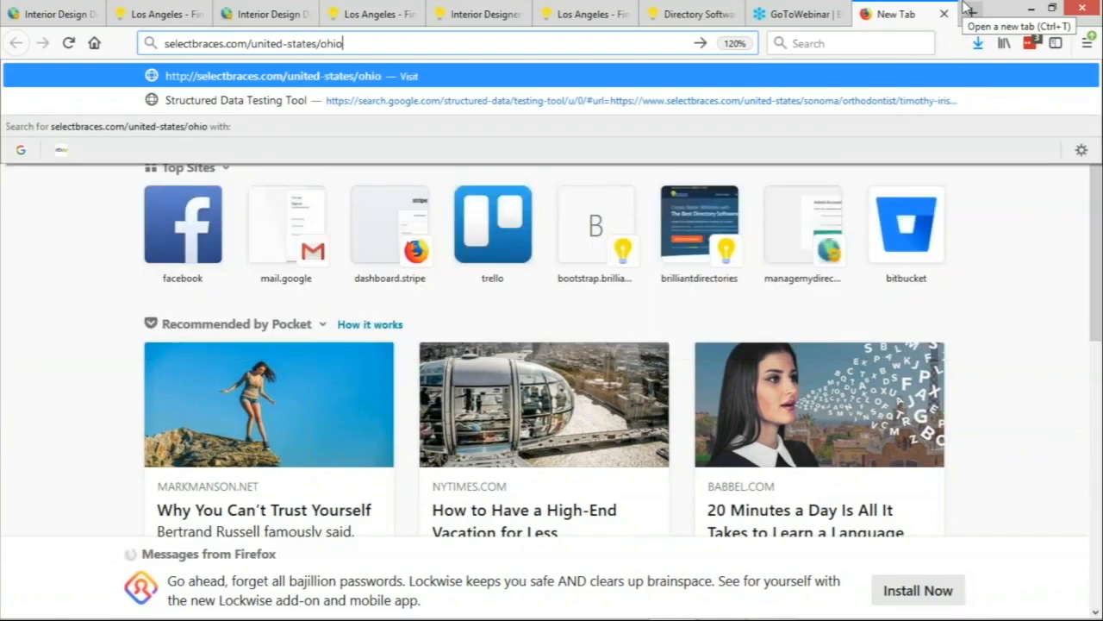
key("Return")
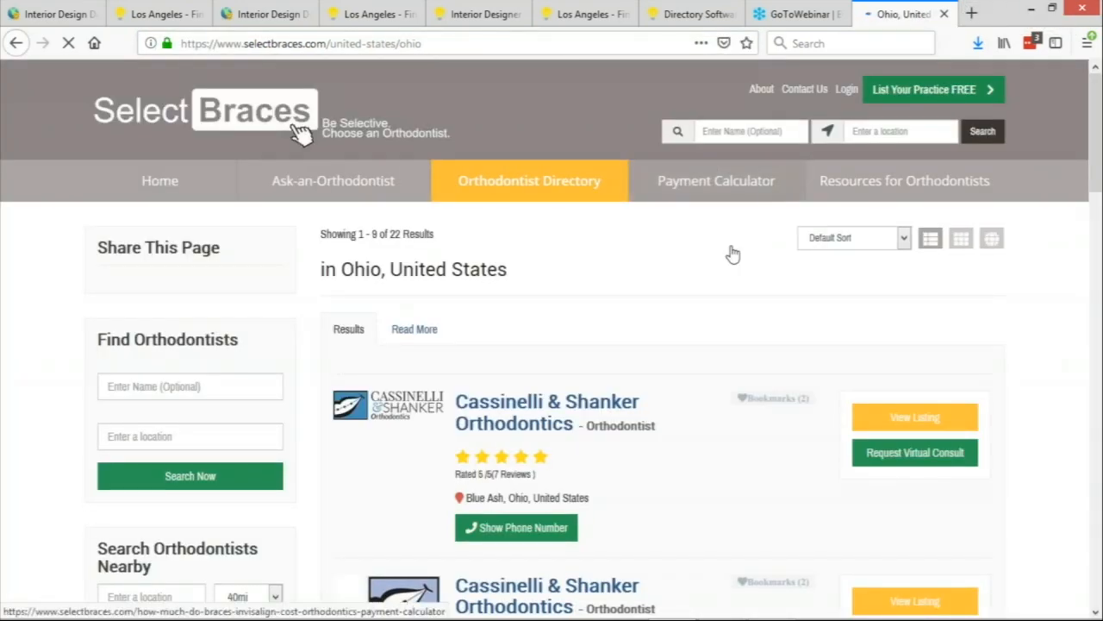
Examine the Read More content on the Ohio search results page, then return to its Results listings.
left_click(414, 329)
scroll(636, 307, "down", 3)
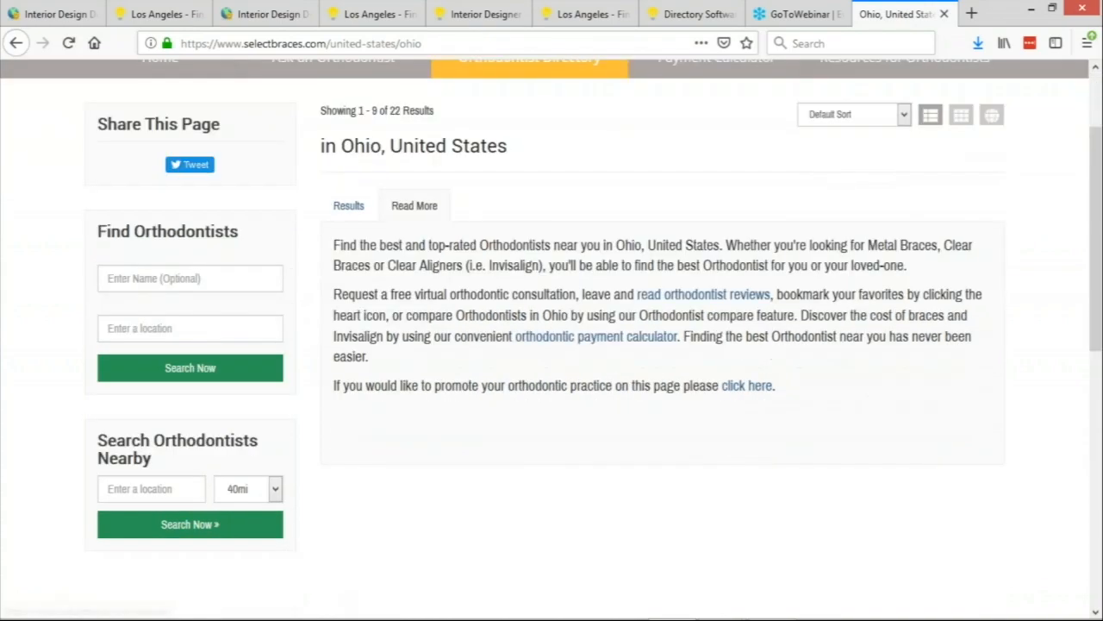
left_click_drag(333, 188, 455, 309)
left_click(454, 308)
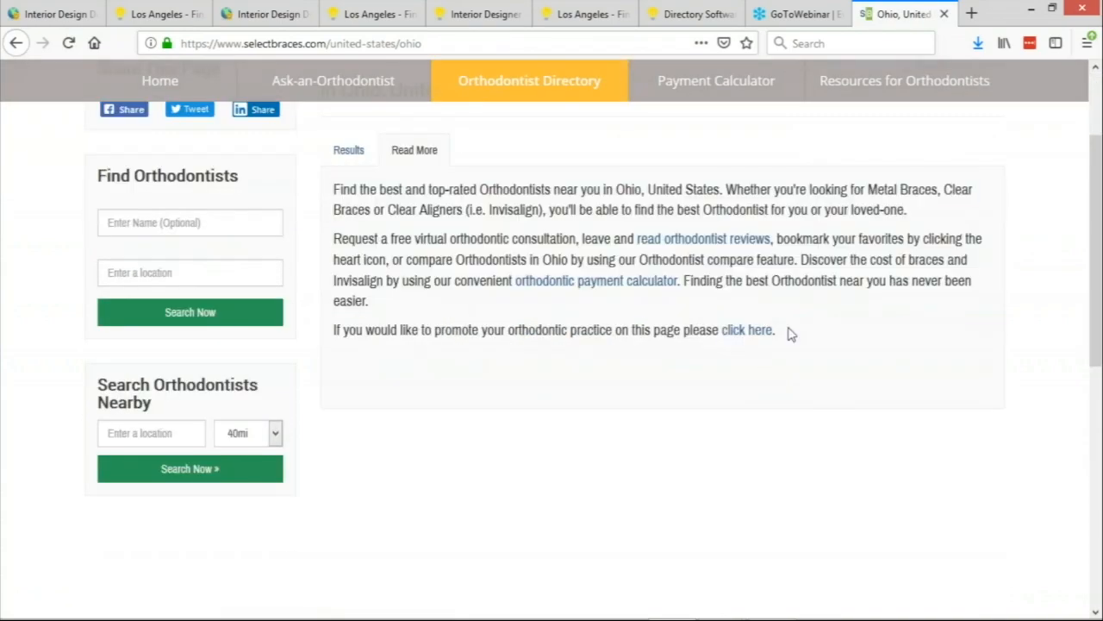
scroll(593, 291, "up", 3)
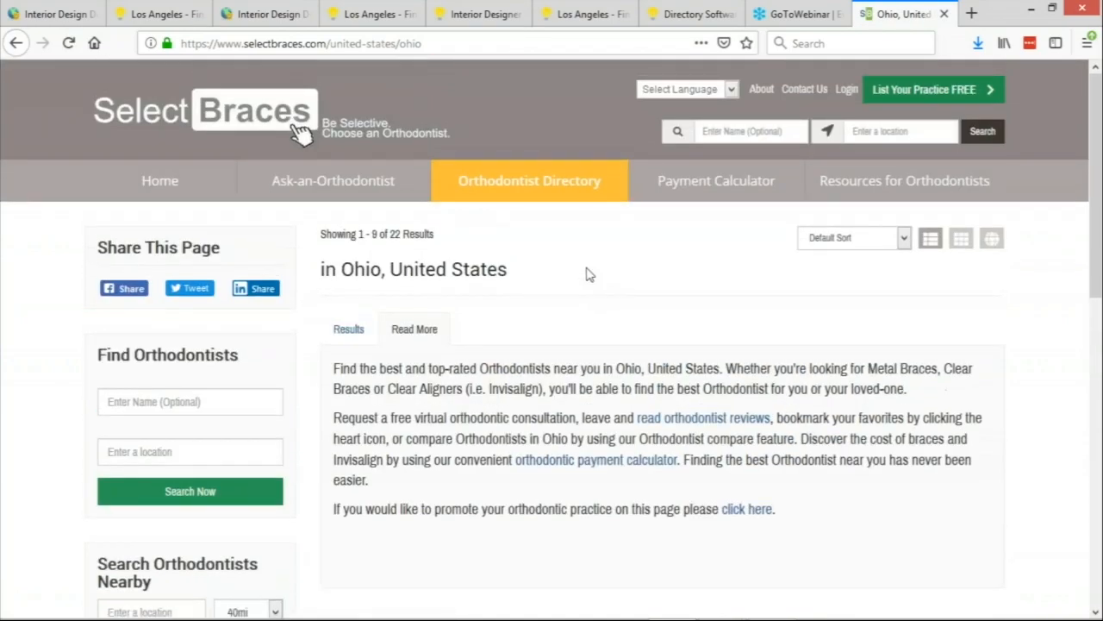
left_click(363, 337)
scroll(862, 328, "down", 1)
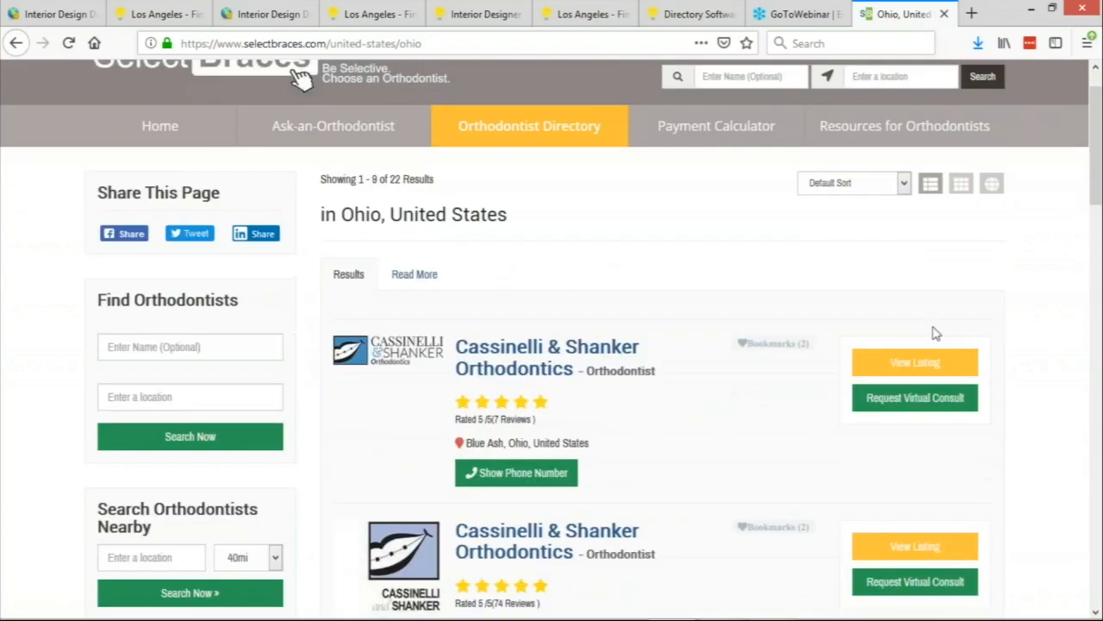
Compare the Read More content with the Results listings on the Ohio search results page, ending on Results.
scroll(936, 333, "up", 1)
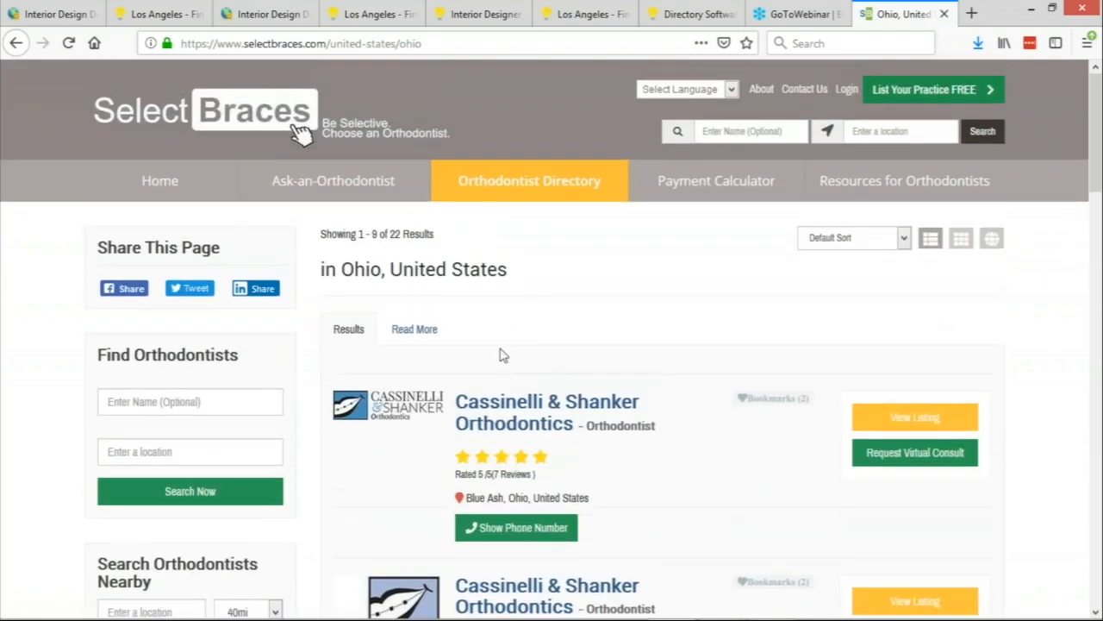
left_click(433, 341)
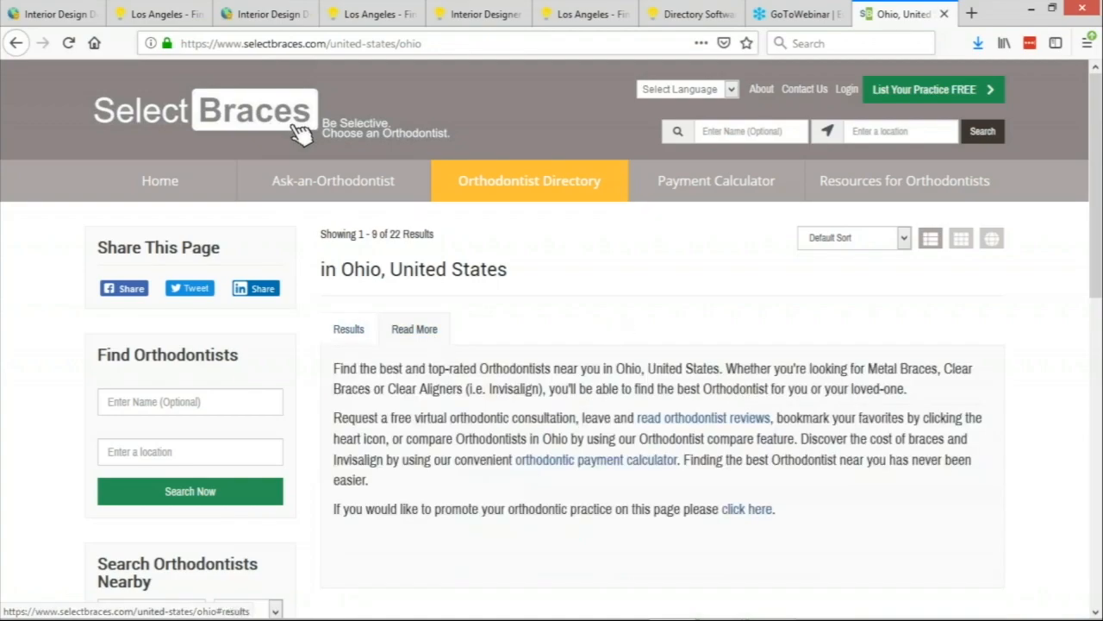
left_click(351, 327)
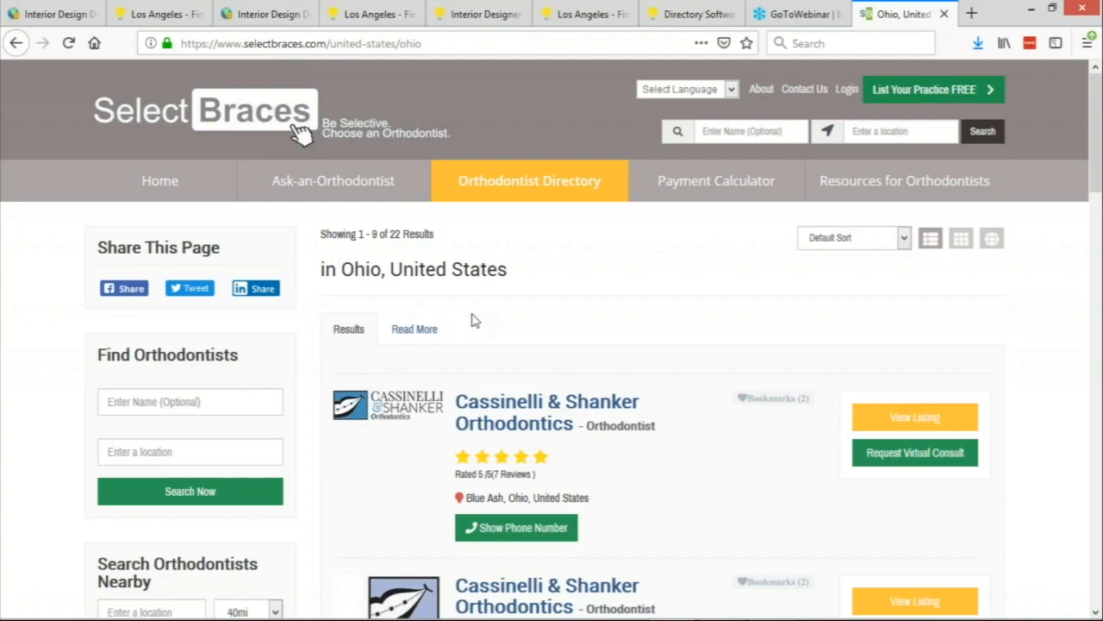
left_click(415, 338)
left_click(348, 328)
key("alt+Tab")
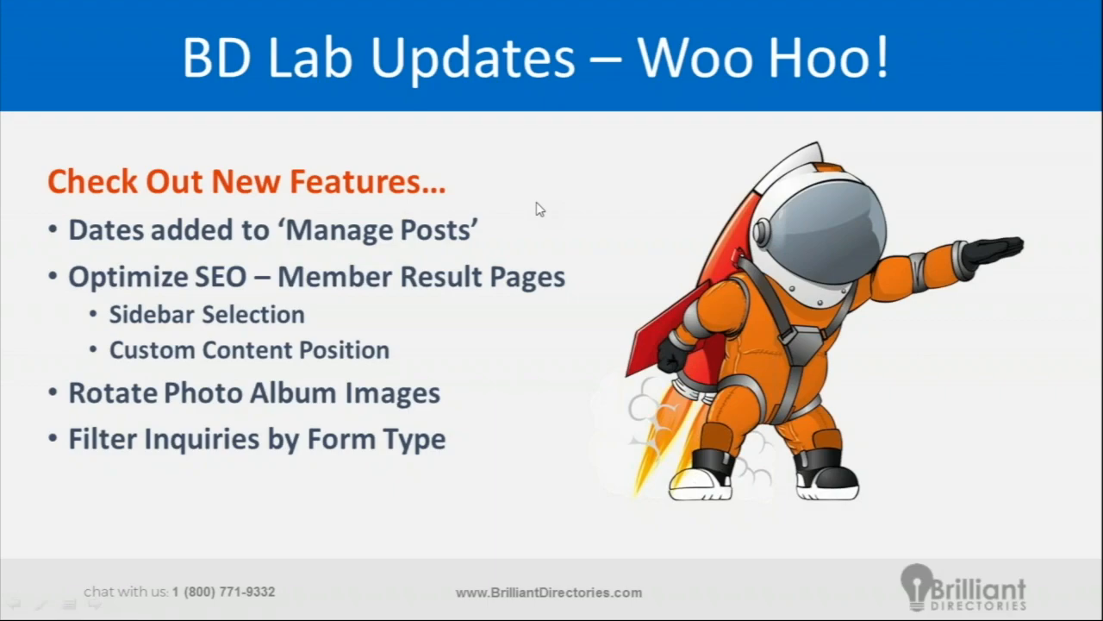
key("alt+Tab")
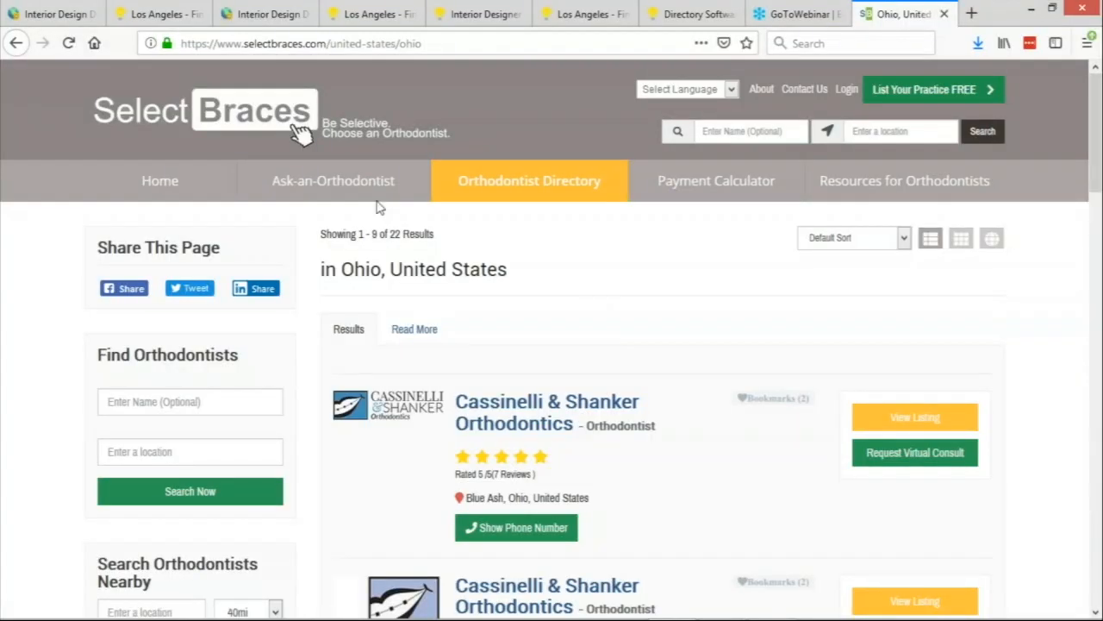
Go to the open Los Angeles page of InteriorDesignDemo and open the logged-in member's account dashboard.
left_click(159, 14)
left_click(200, 91)
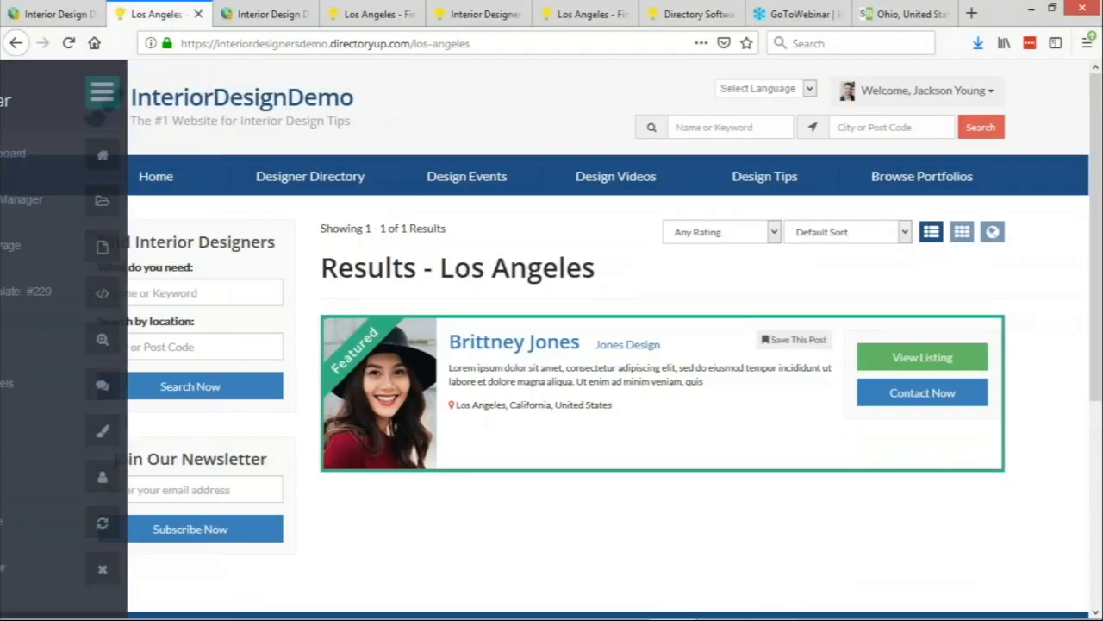
left_click(987, 93)
left_click(978, 319)
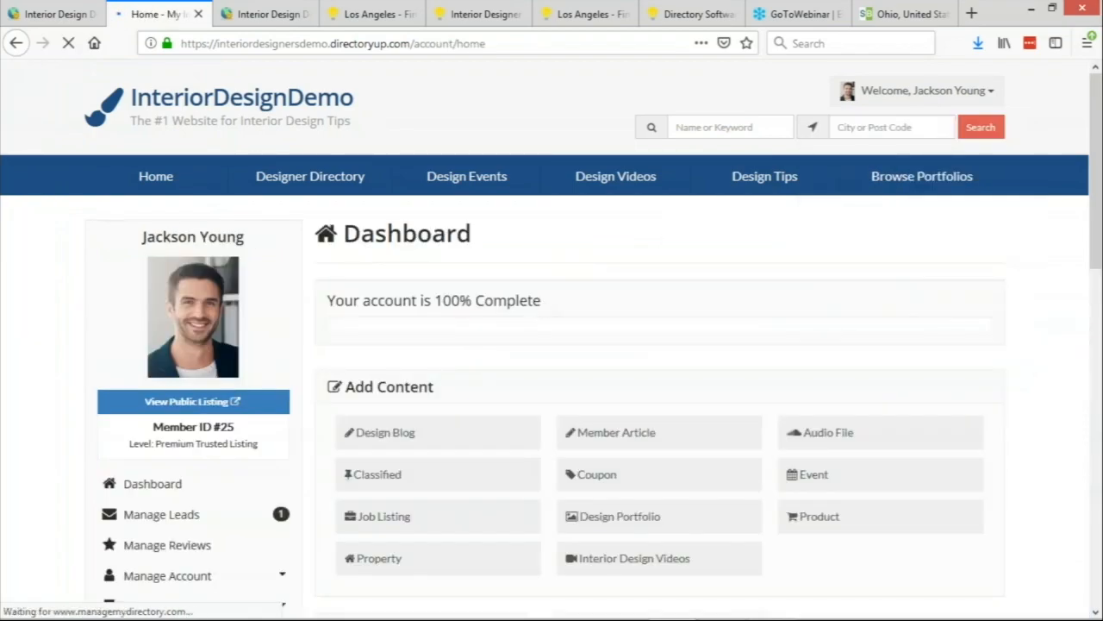
Open the photo upload page of the Sample Album in the member's Design Portfolios.
scroll(443, 288, "down", 3)
scroll(187, 376, "down", 3)
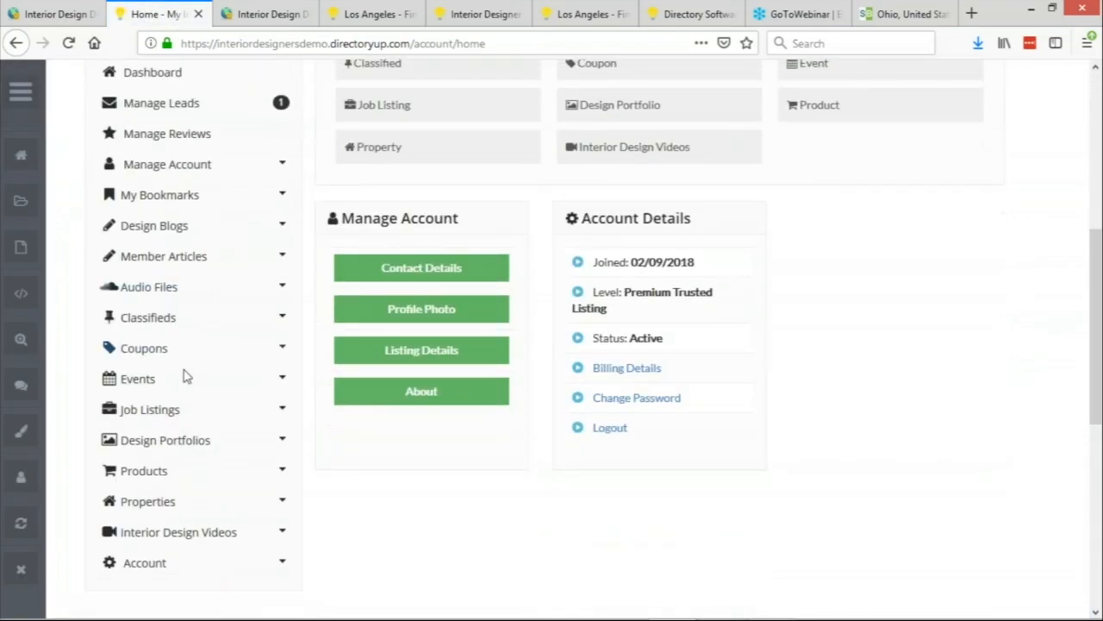
left_click(188, 441)
left_click(181, 470)
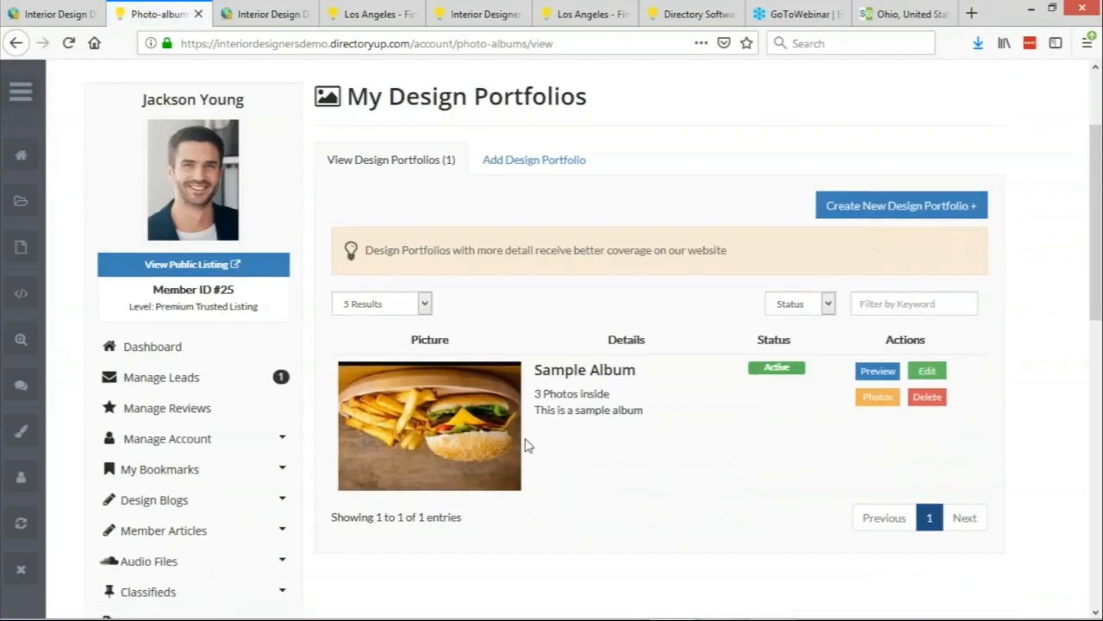
left_click(929, 372)
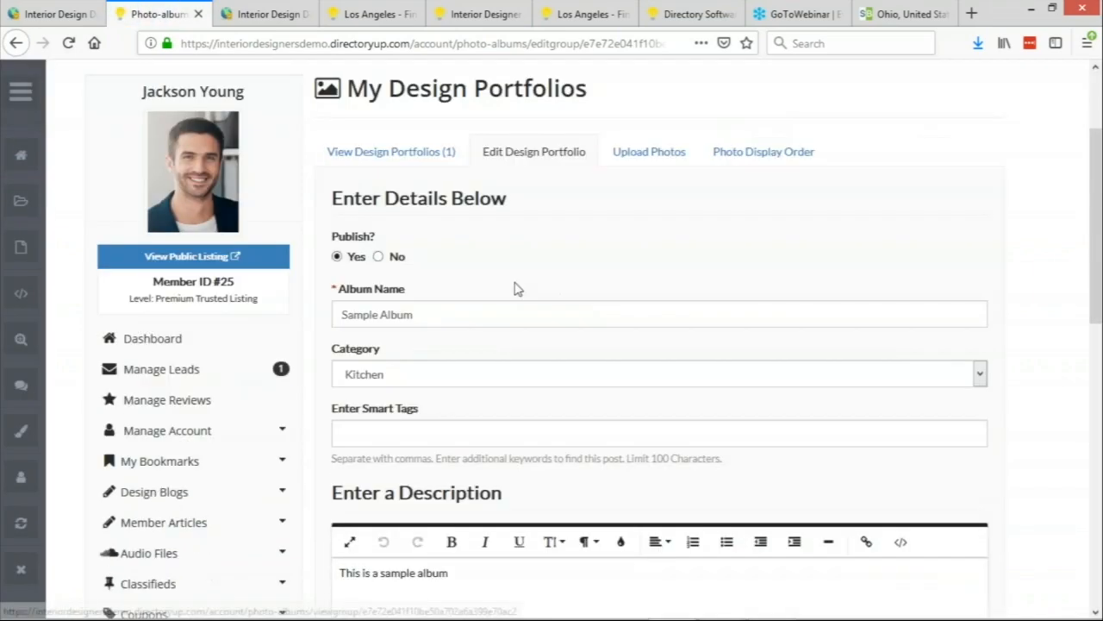
left_click(649, 164)
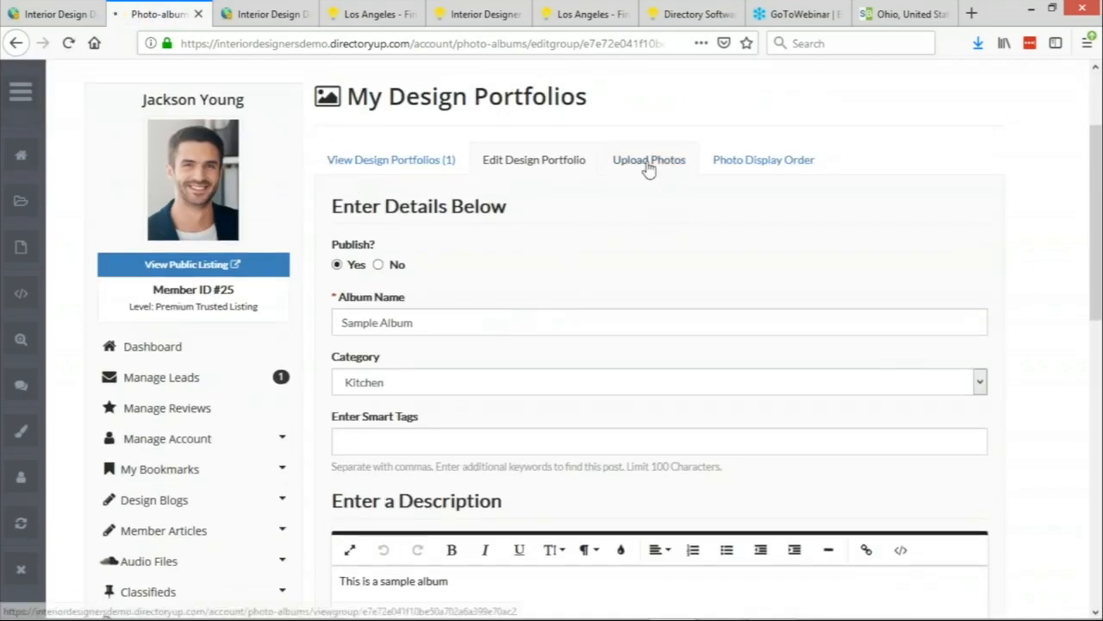
Rotate Photo #1 in the Sample Album repeatedly until the burger is upright, and save the photo changes.
scroll(676, 271, "down", 3)
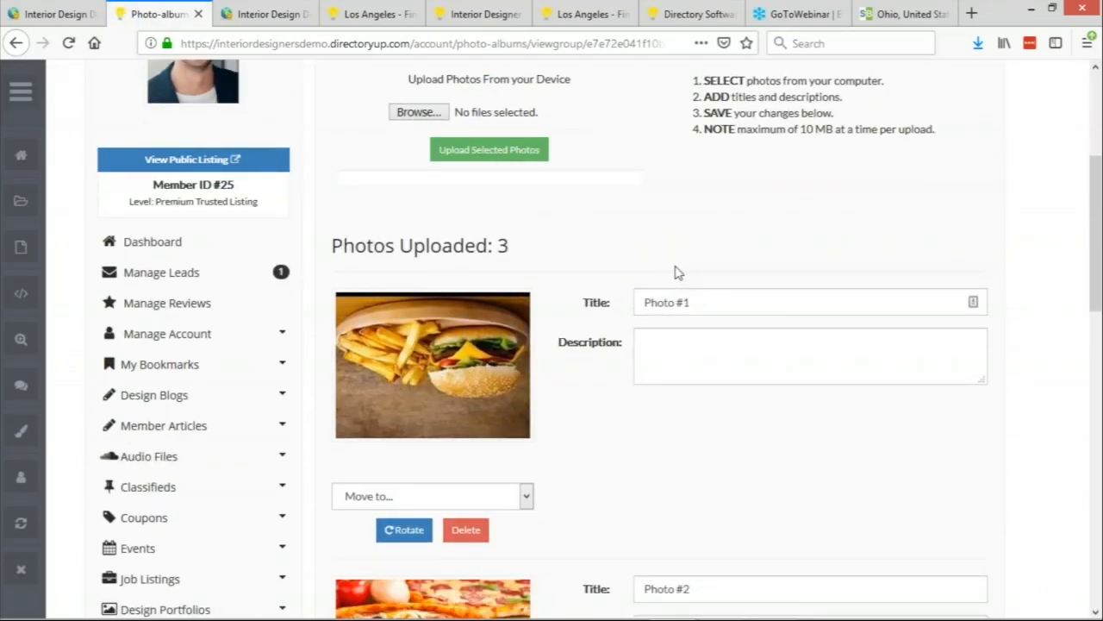
scroll(677, 270, "down", 2)
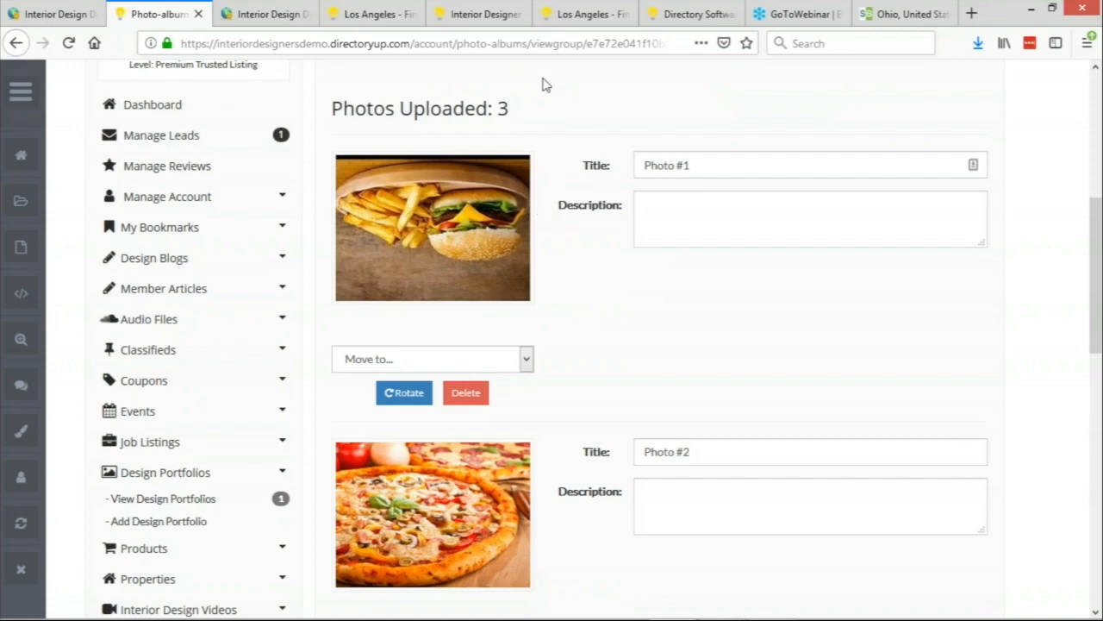
left_click(406, 398)
left_click(406, 398)
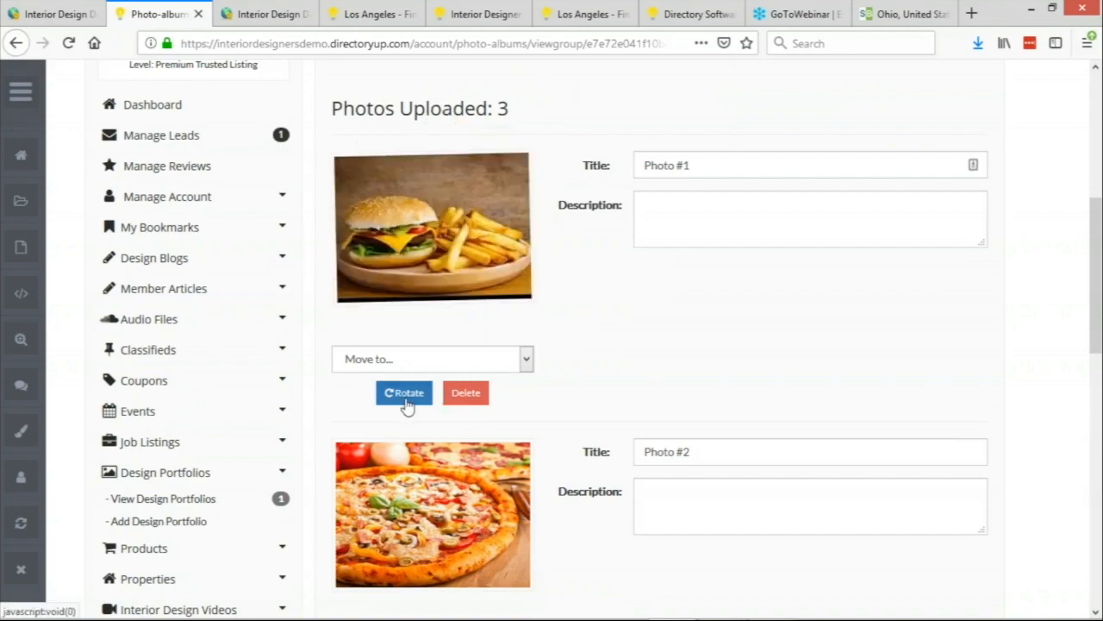
left_click(406, 399)
left_click(406, 398)
left_click(406, 400)
left_click(406, 399)
left_click(406, 399)
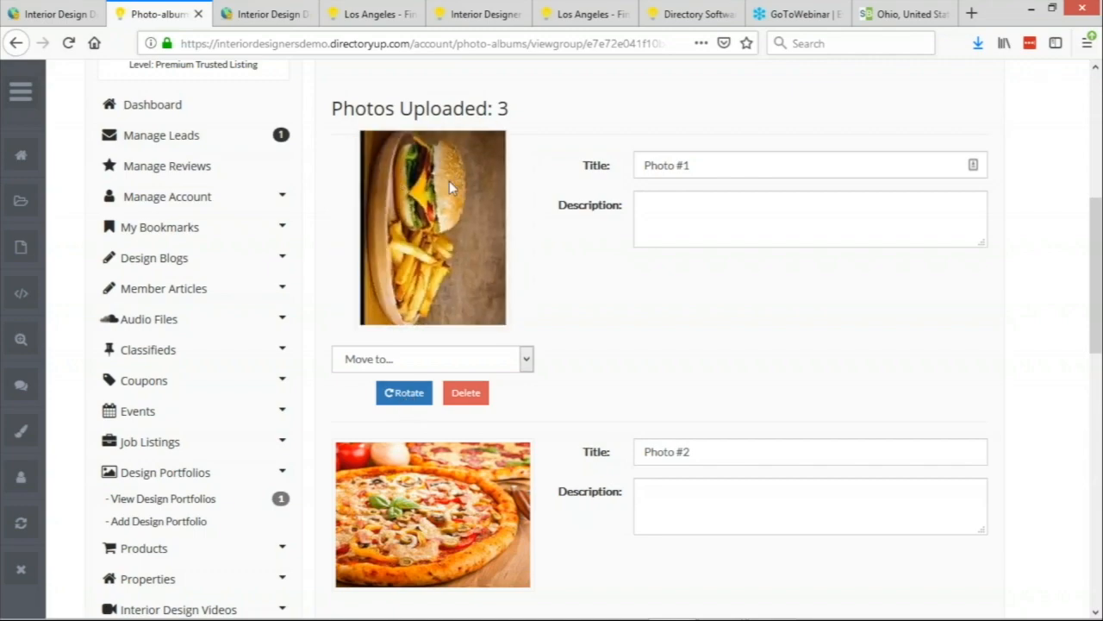
left_click(422, 393)
left_click(423, 394)
left_click(424, 394)
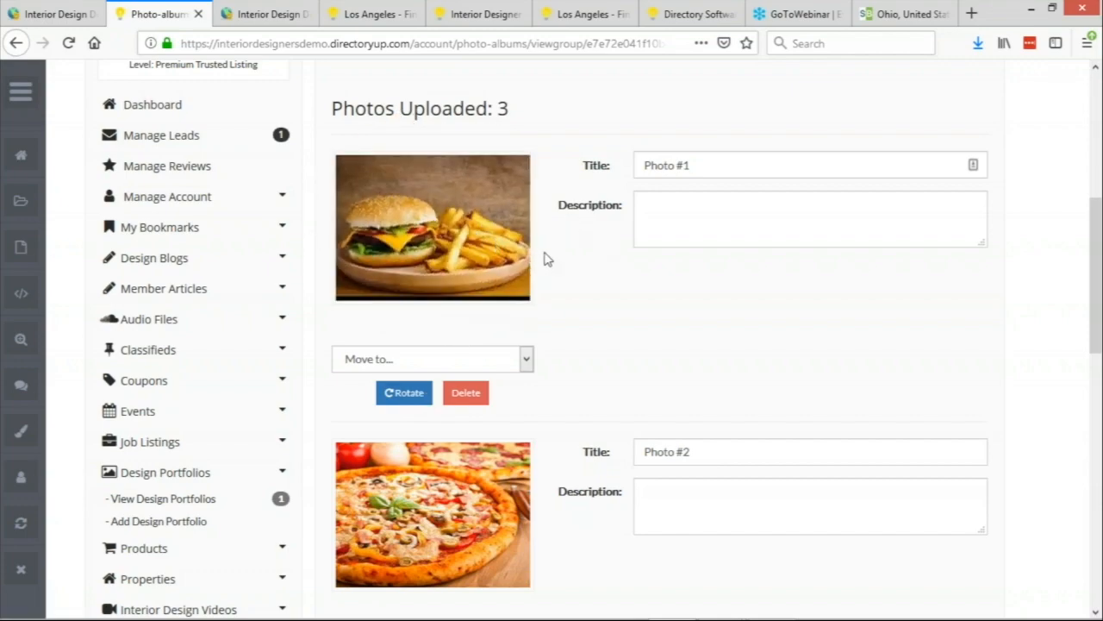
scroll(586, 259, "down", 10)
left_click(783, 382)
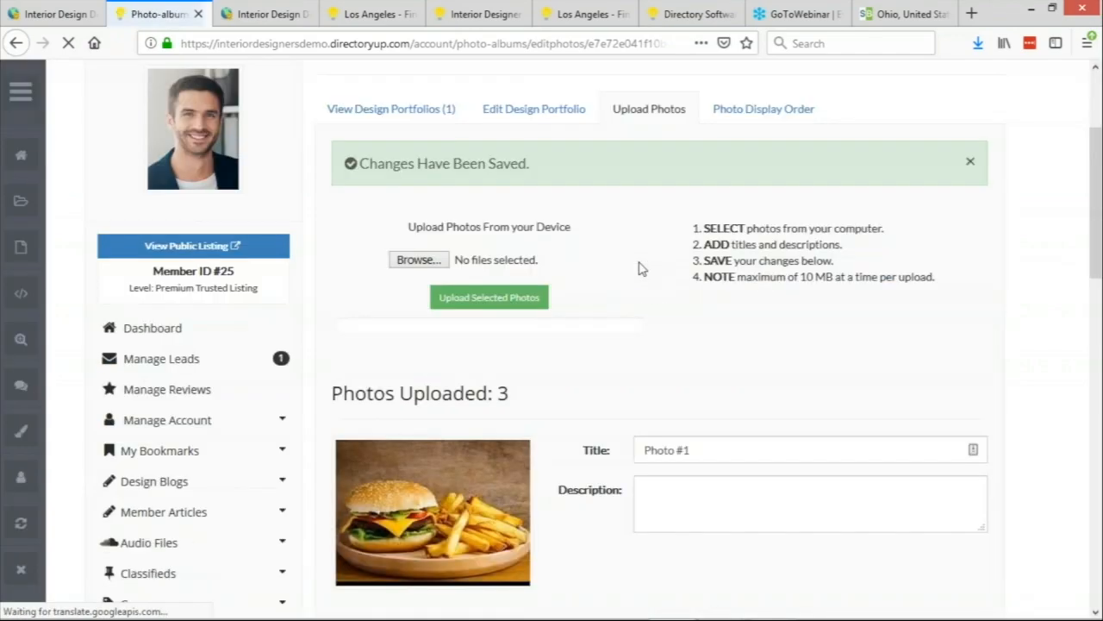
Review the saved orientation of Photo #1 and the rotation options for the uploaded album photos.
scroll(639, 269, "down", 5)
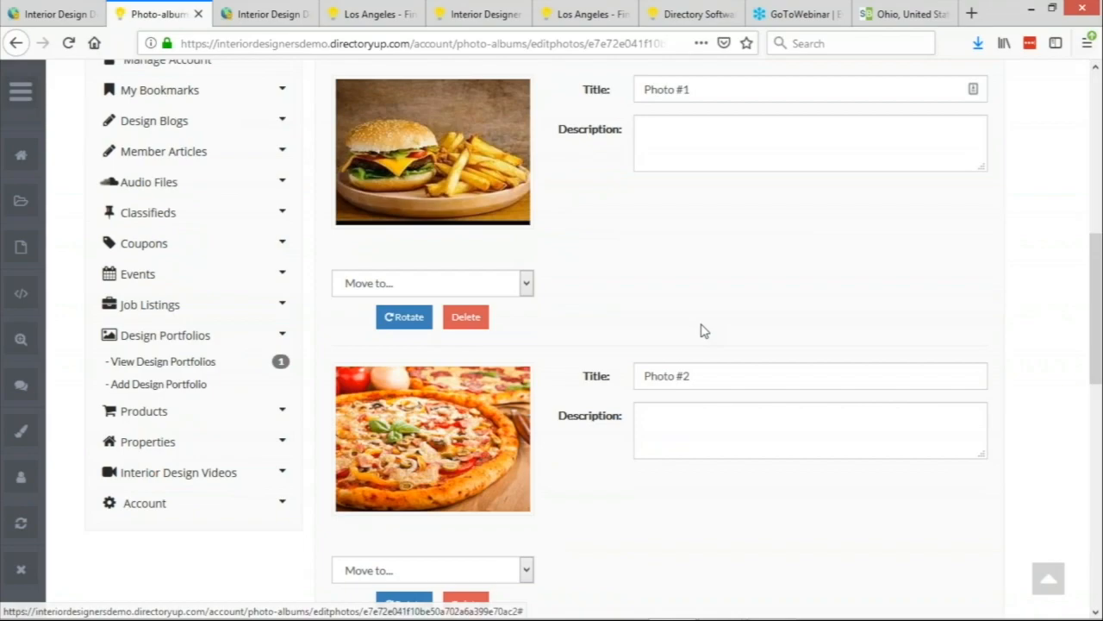
scroll(703, 330, "up", 2)
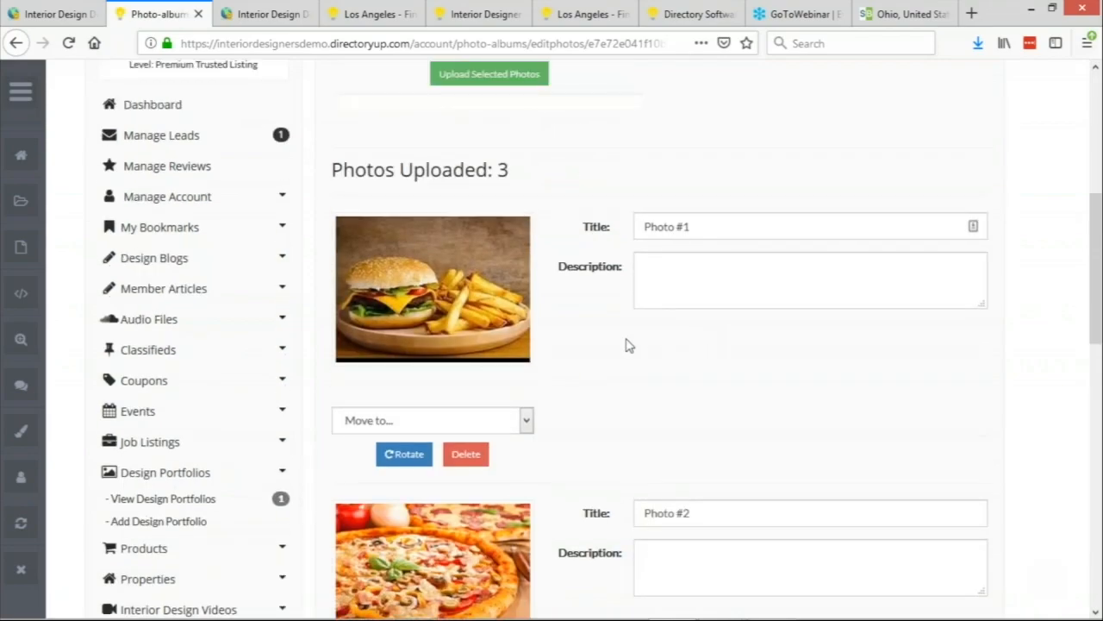
scroll(565, 246, "up", 2)
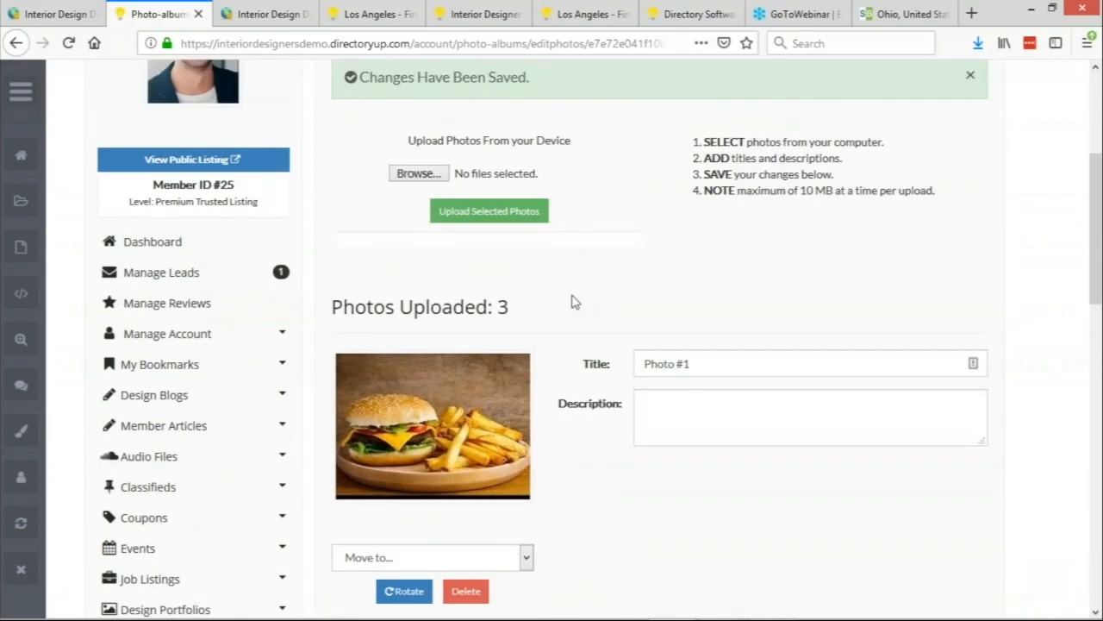
scroll(576, 301, "down", 2)
Open the member's Add Coupon form to view its picture upload area.
left_click(135, 387)
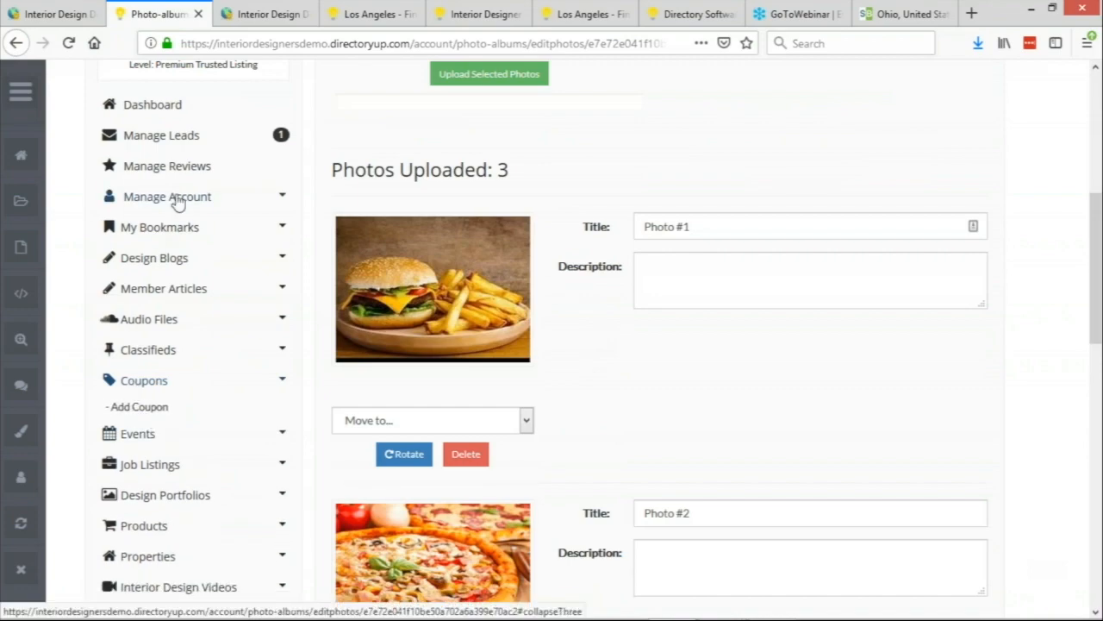
scroll(241, 217, "down", 2)
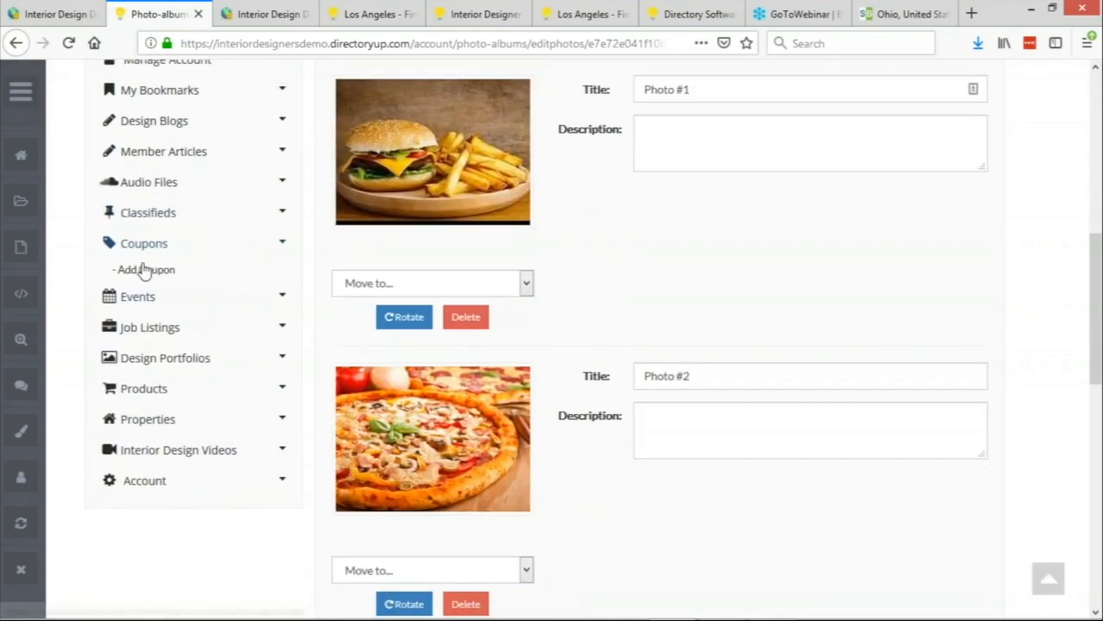
left_click(149, 270)
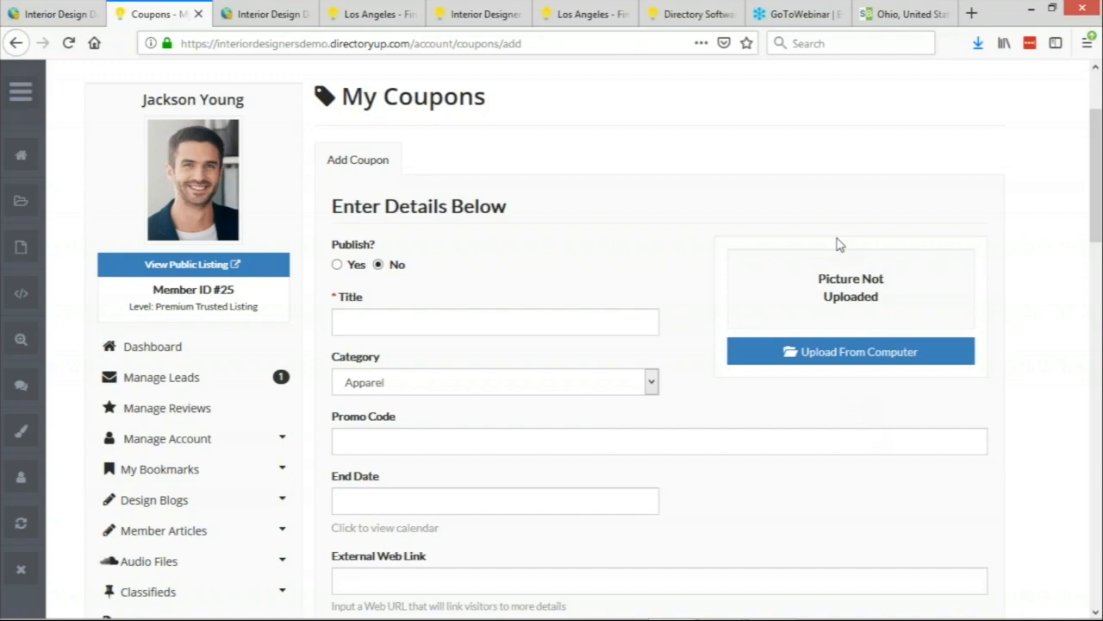
key("alt+Tab")
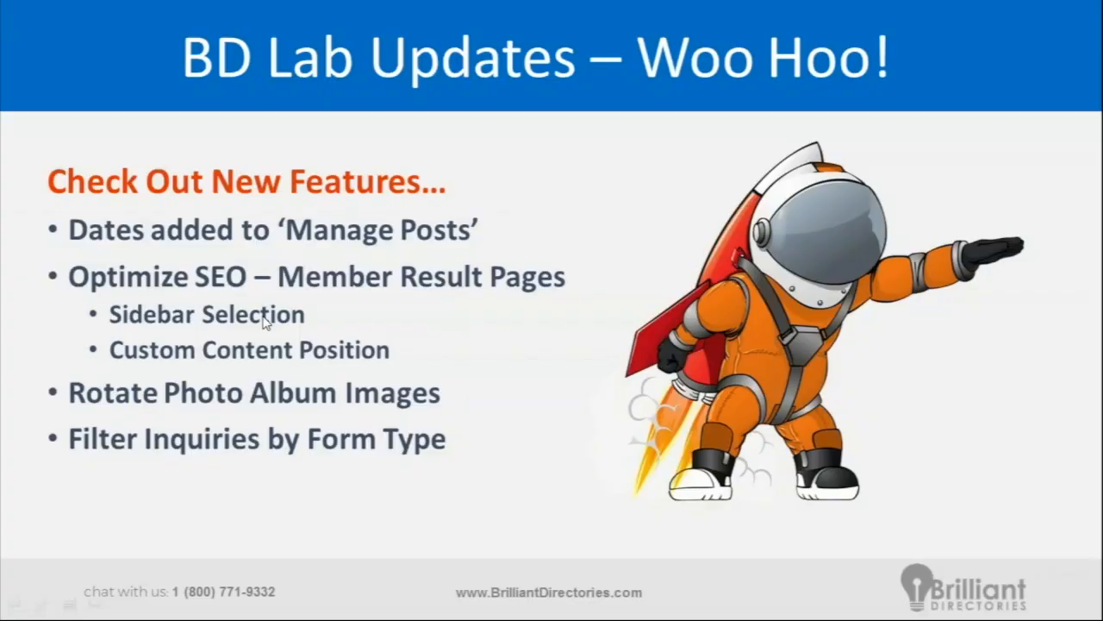
key("alt+Tab")
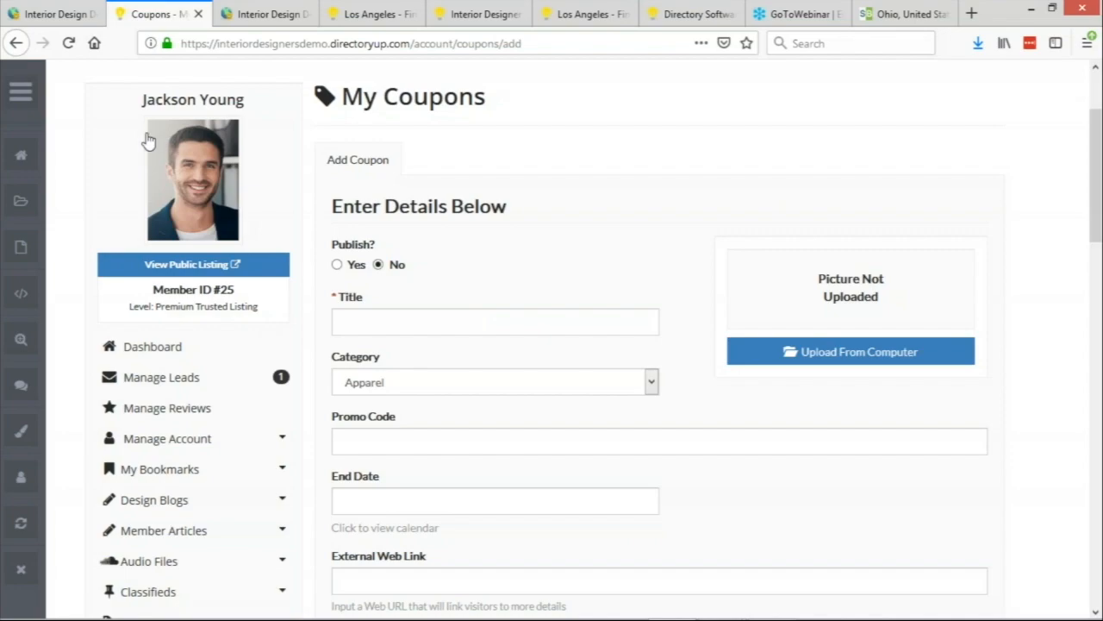
Return to the Interior Design Demo admin site and open the Form Inquiries page for submitted emails.
left_click(53, 14)
left_click(76, 109)
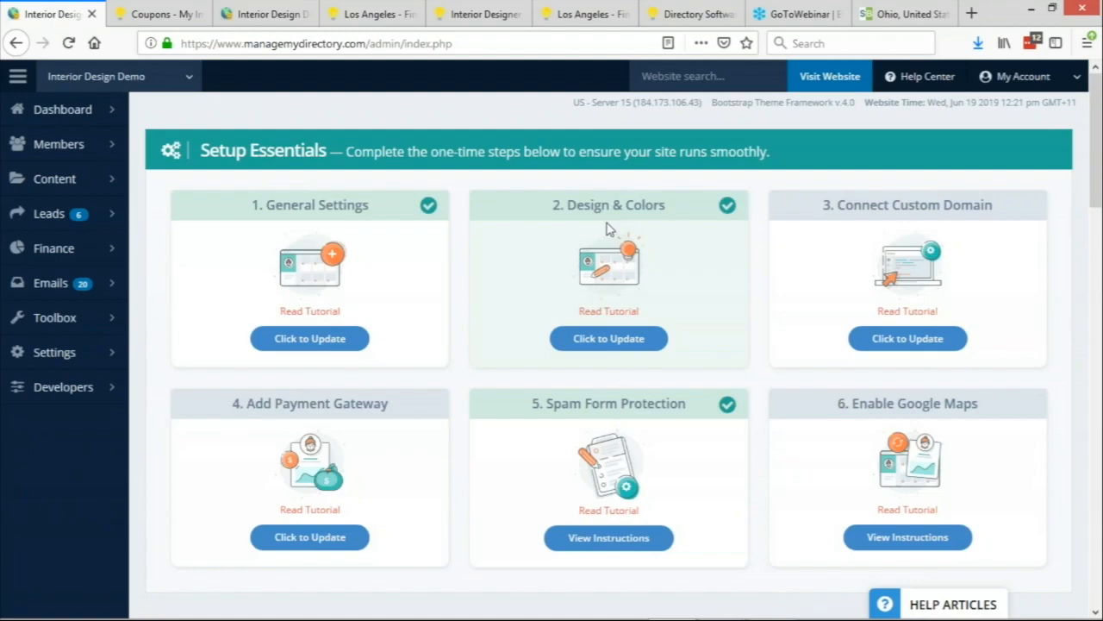
left_click(102, 286)
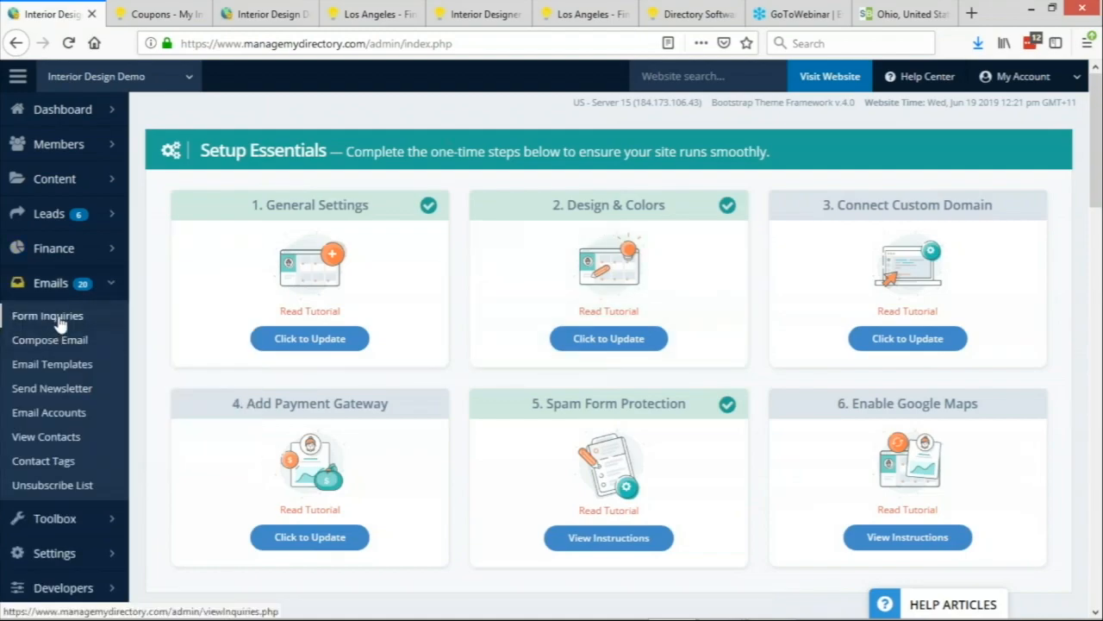
left_click(59, 319)
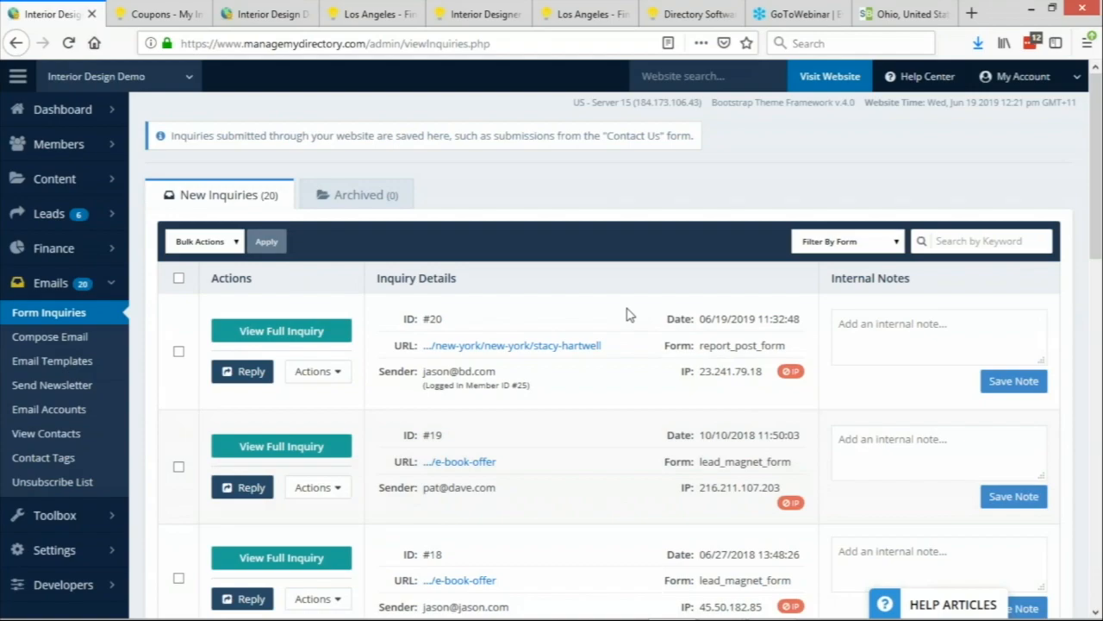
Filter the new inquiries by Report Post Form, and switch the filter to Lead Magnet Form.
left_click(869, 244)
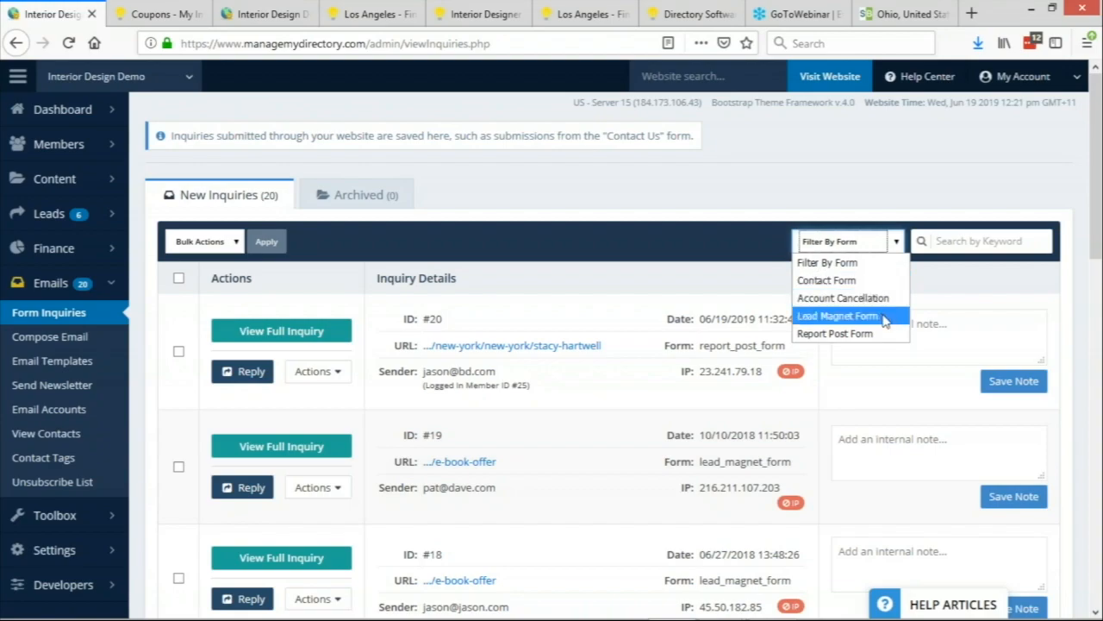
left_click(867, 334)
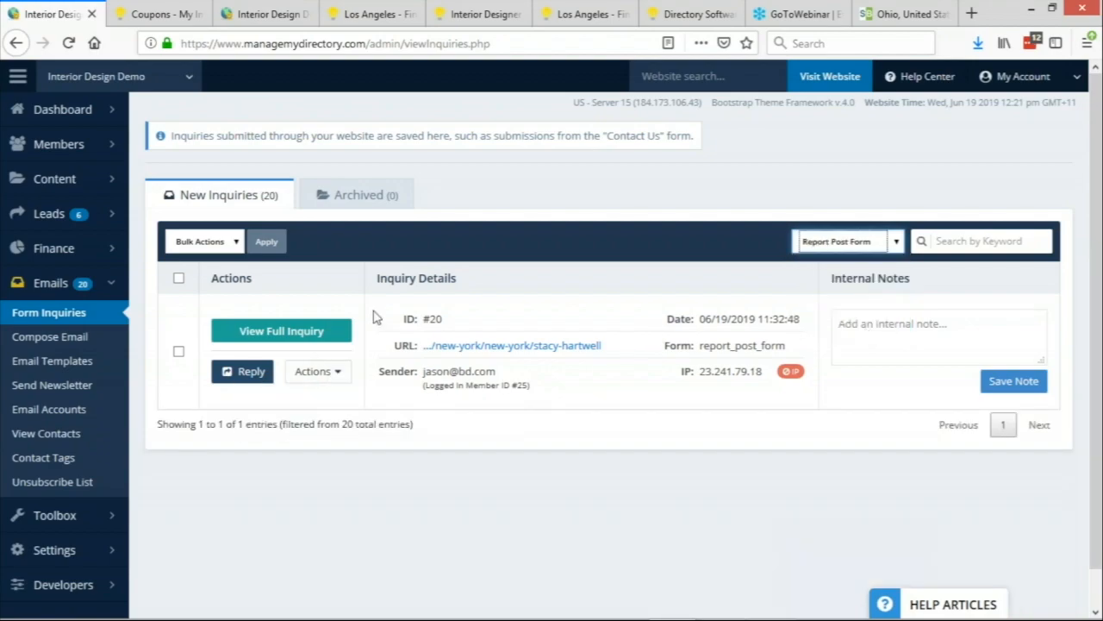
left_click(858, 243)
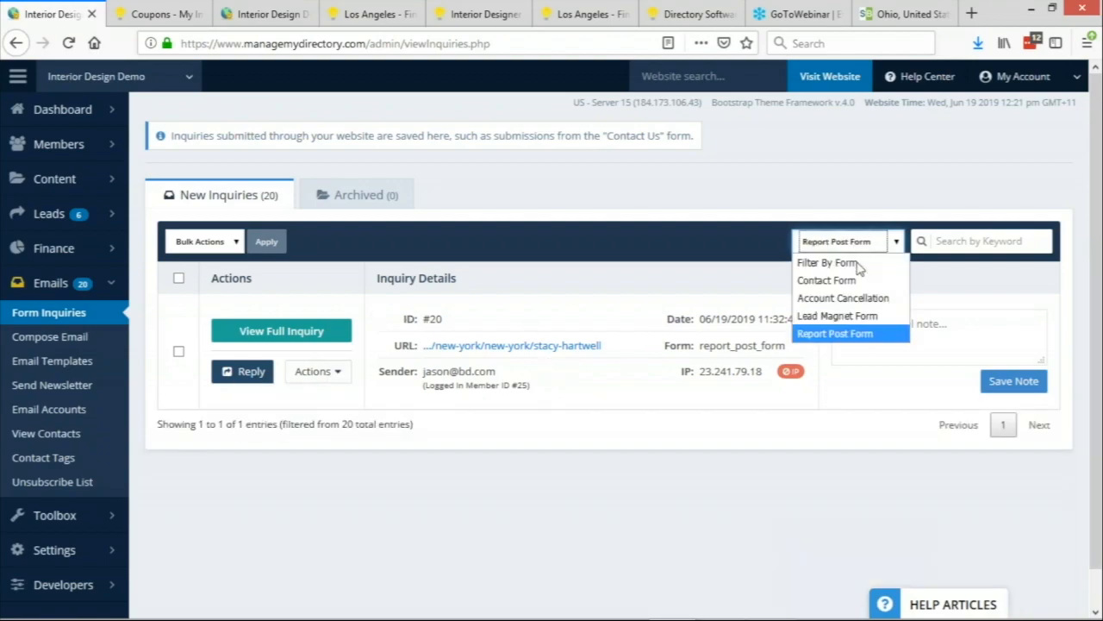
left_click(854, 317)
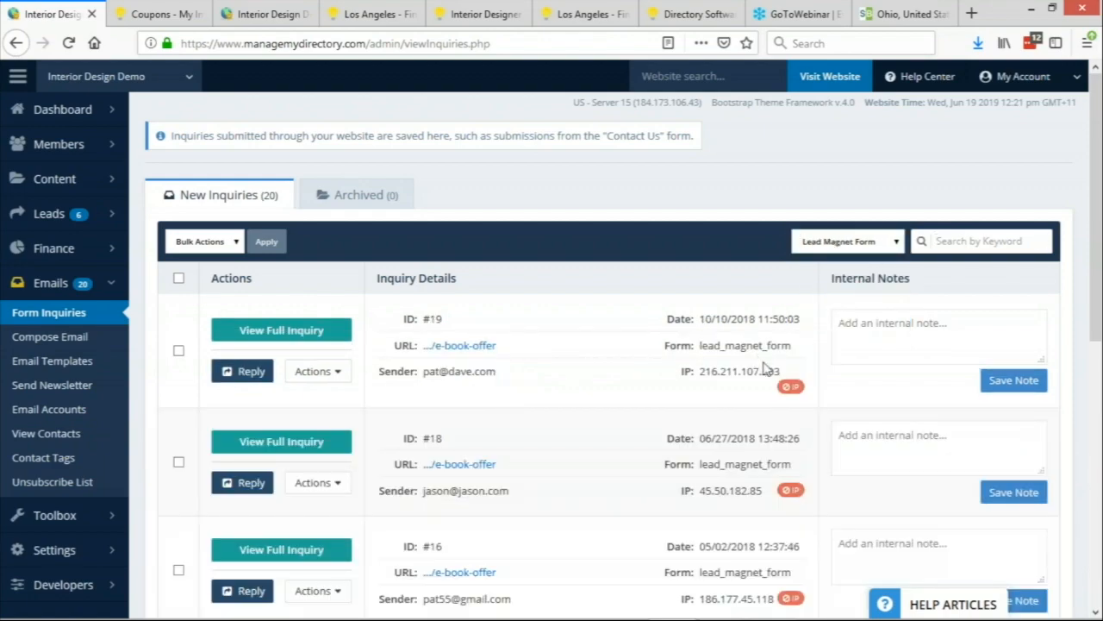
Copy the sender's e-mail from the first lead magnet inquiry and search the inquiries for it.
left_click_drag(423, 374, 497, 371)
key("ctrl+c")
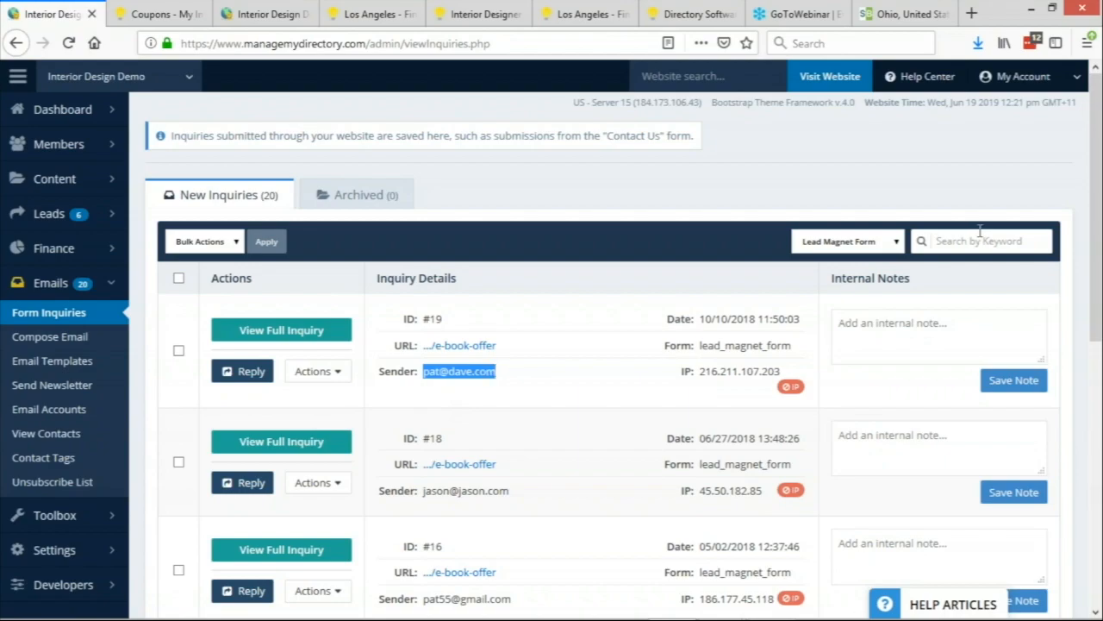
left_click(980, 240)
key("ctrl+v")
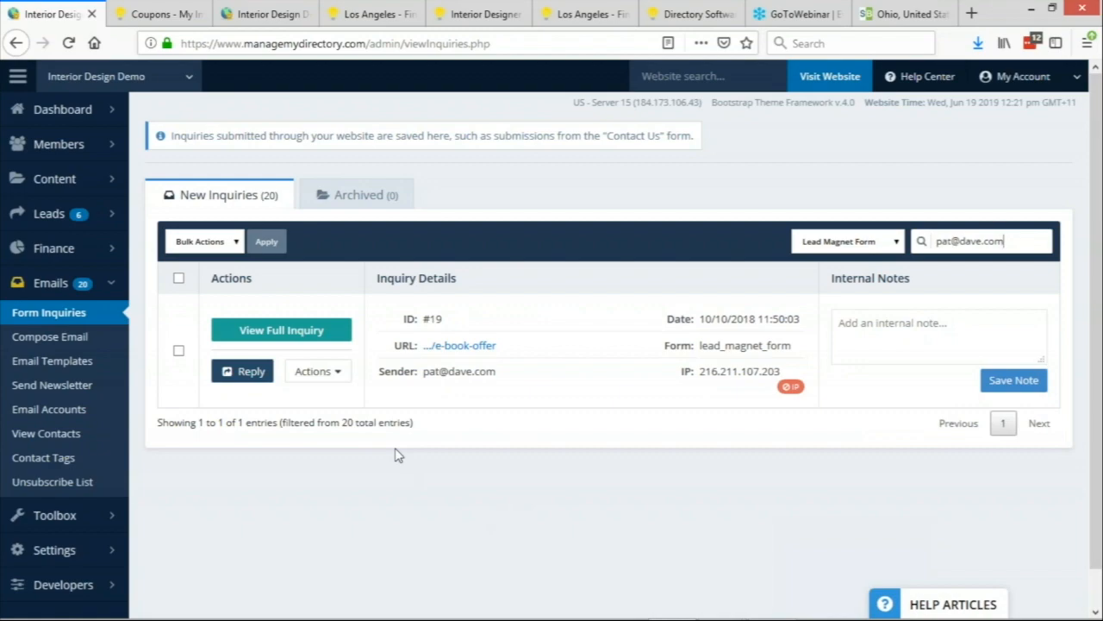
Filter the searched inquiries by Account Cancellation, and switch the filter back to Lead Magnet Form.
left_click(872, 239)
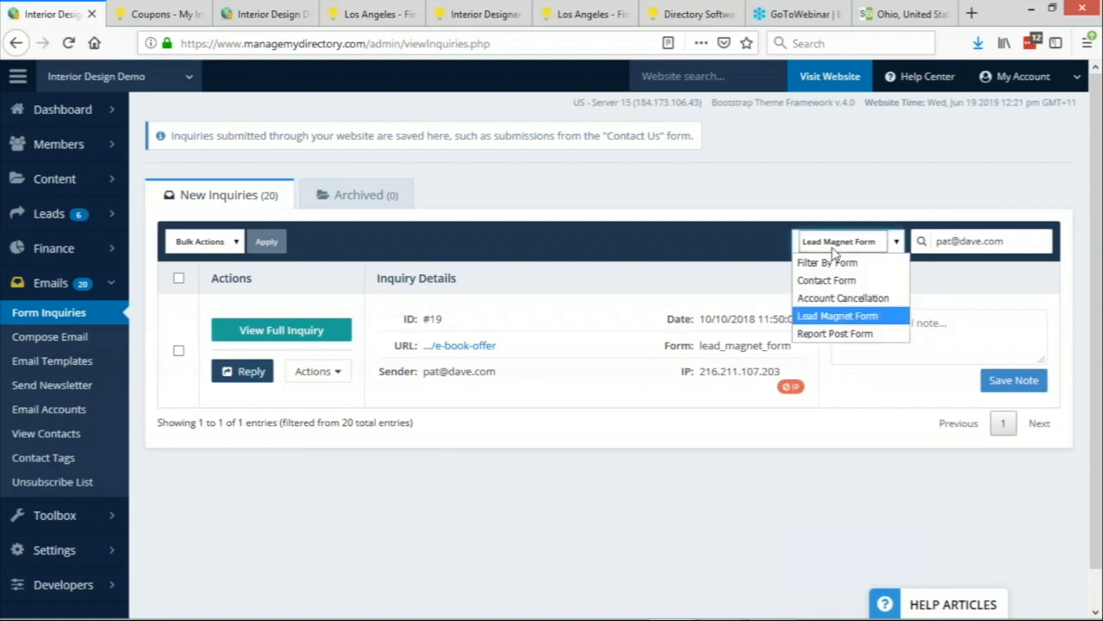
left_click(842, 299)
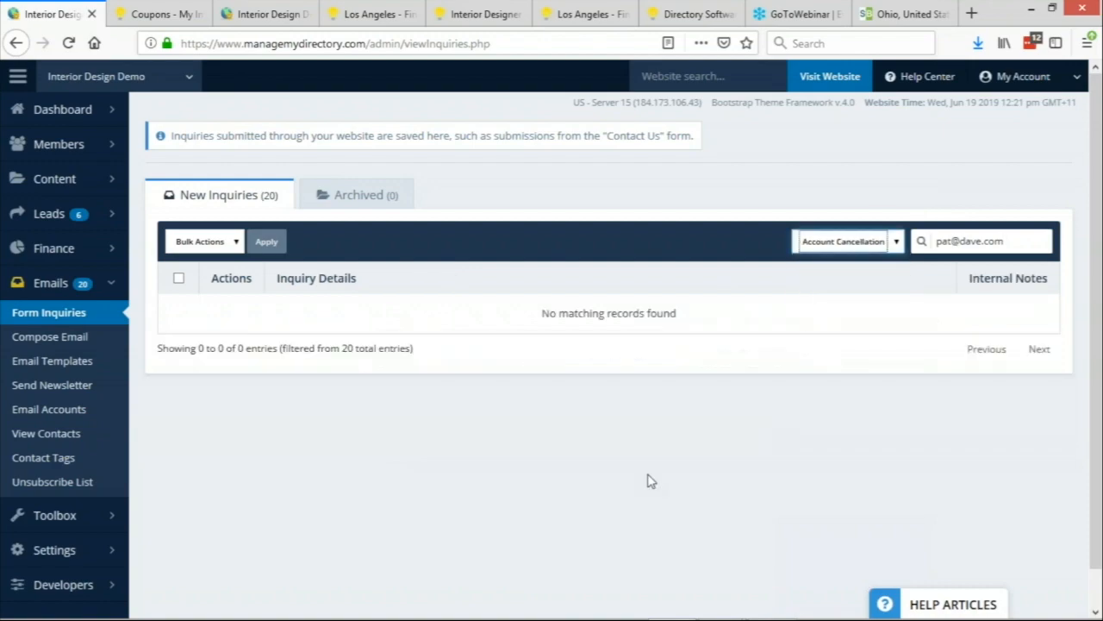
left_click(849, 242)
left_click(836, 315)
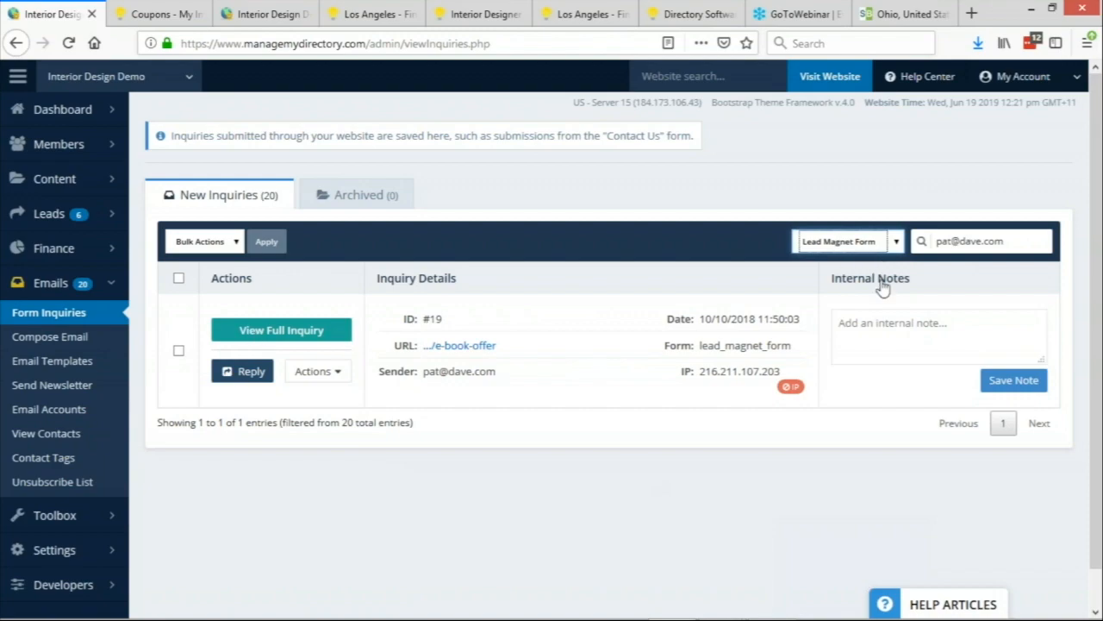
left_click(753, 574)
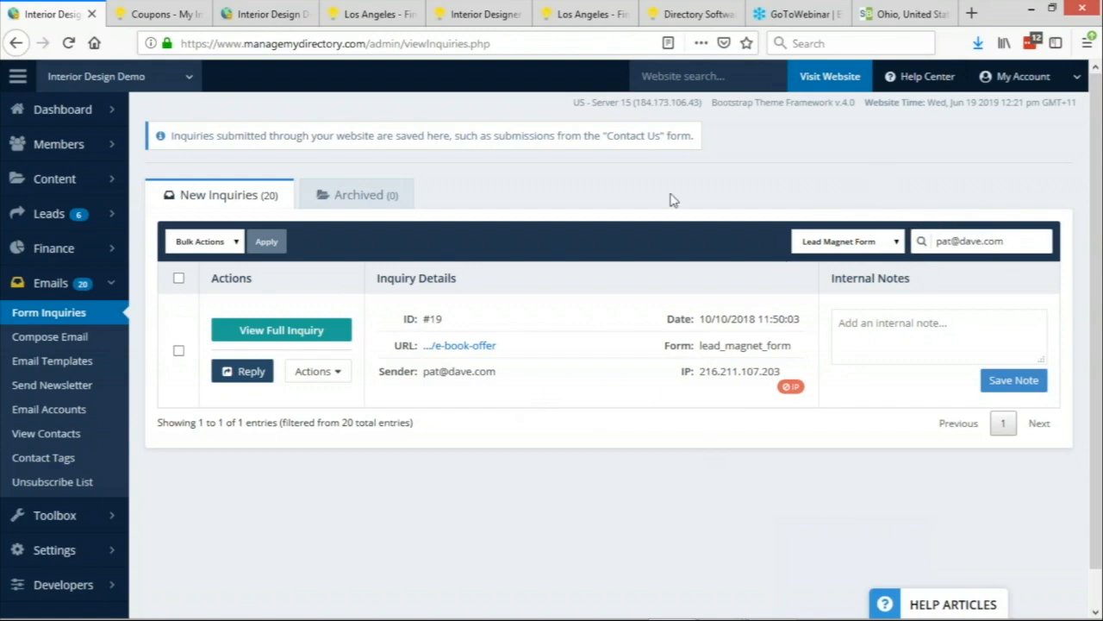
Open the Search Members page of the Interior Design Demo admin site in a separate tab.
key("alt+Tab")
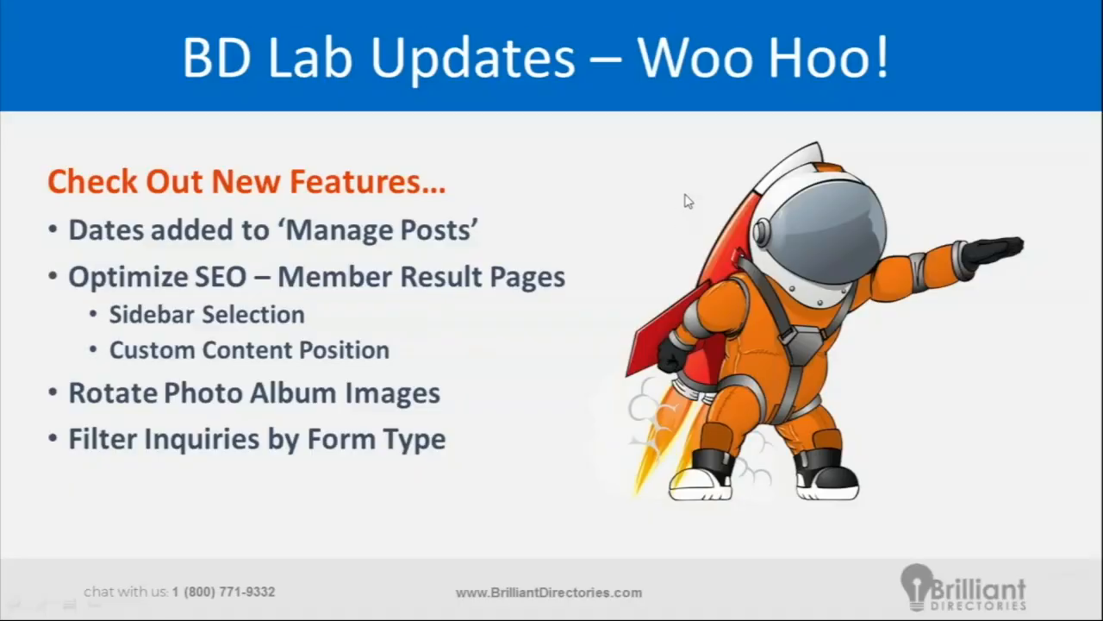
key("alt+Tab")
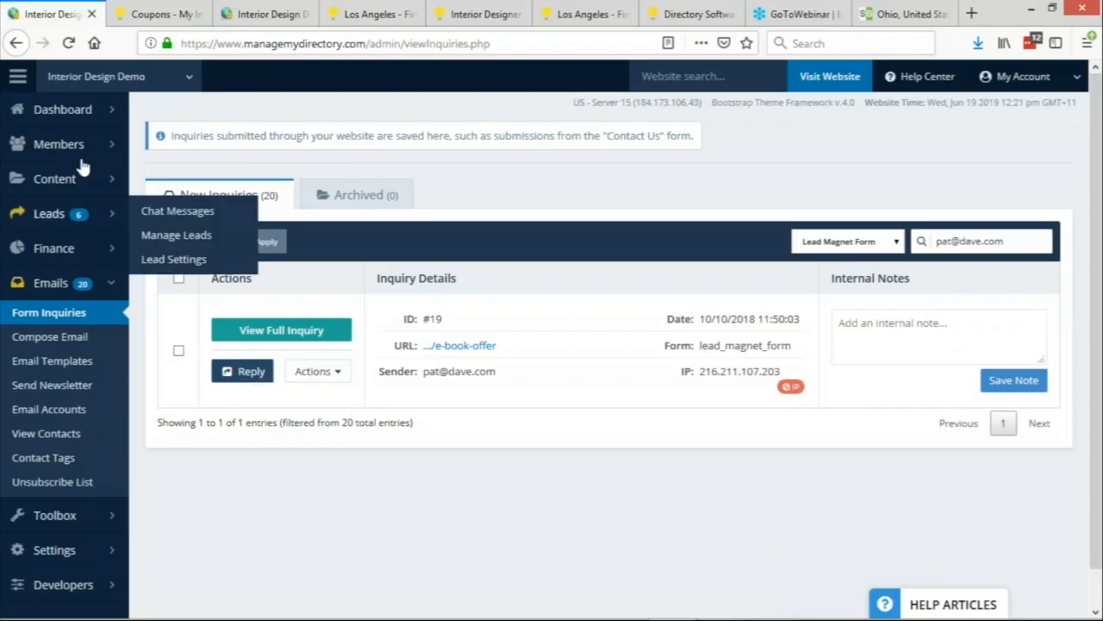
left_click(56, 142)
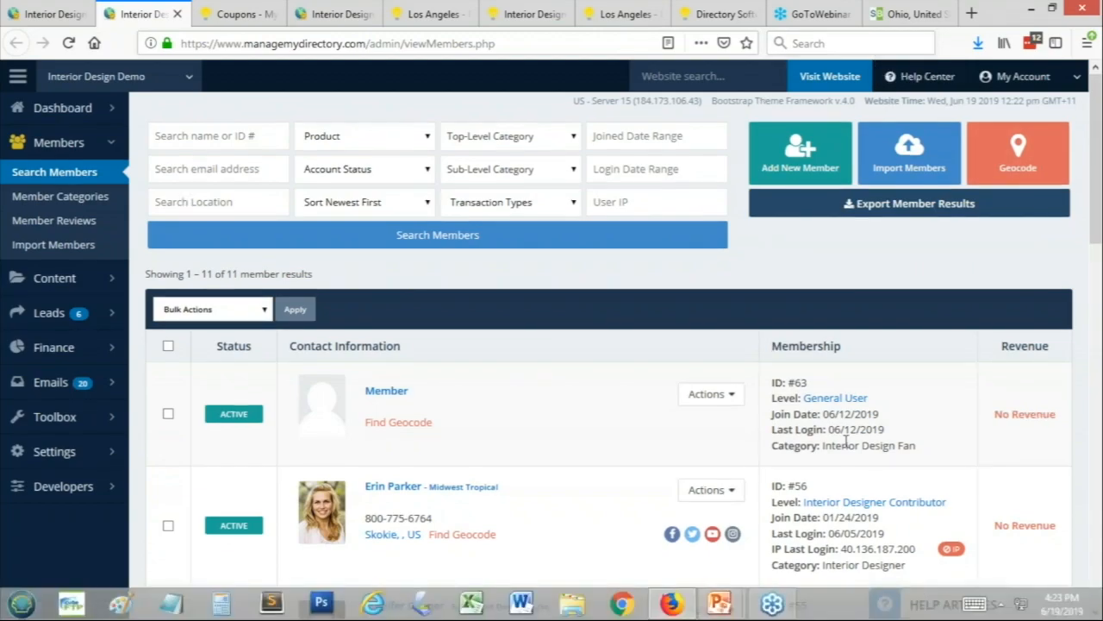
Copy the last-login IP of the second listed member and search the members by that user IP.
scroll(843, 481, "down", 1)
left_click_drag(842, 481, 917, 481)
key("ctrl+c")
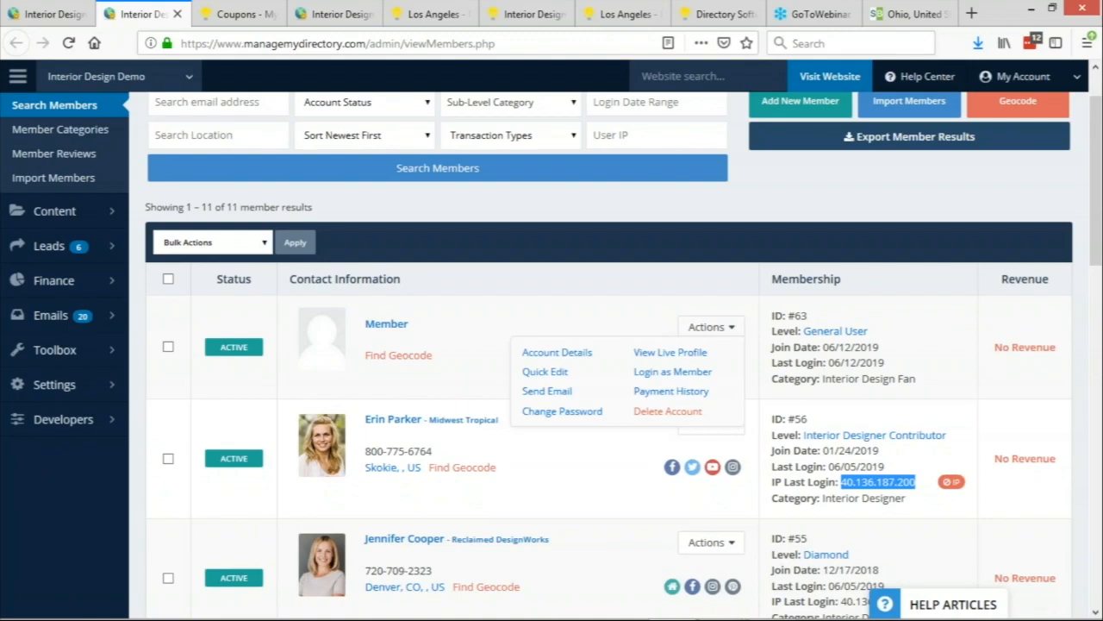
scroll(660, 388, "up", 1)
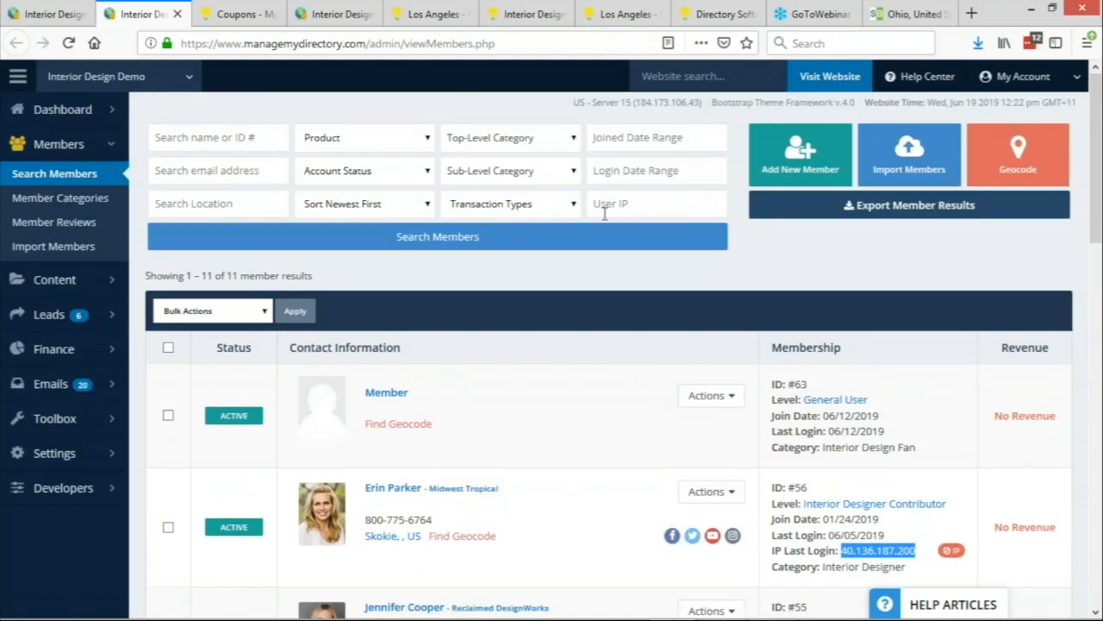
left_click(598, 209)
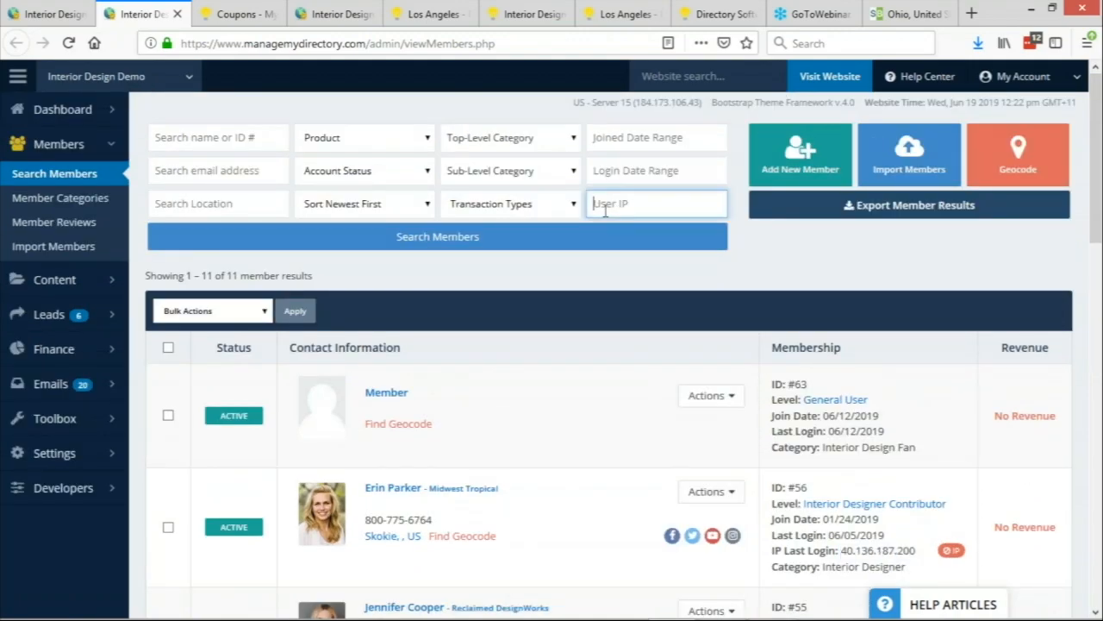
left_click(627, 207)
key("ctrl+v")
left_click(444, 242)
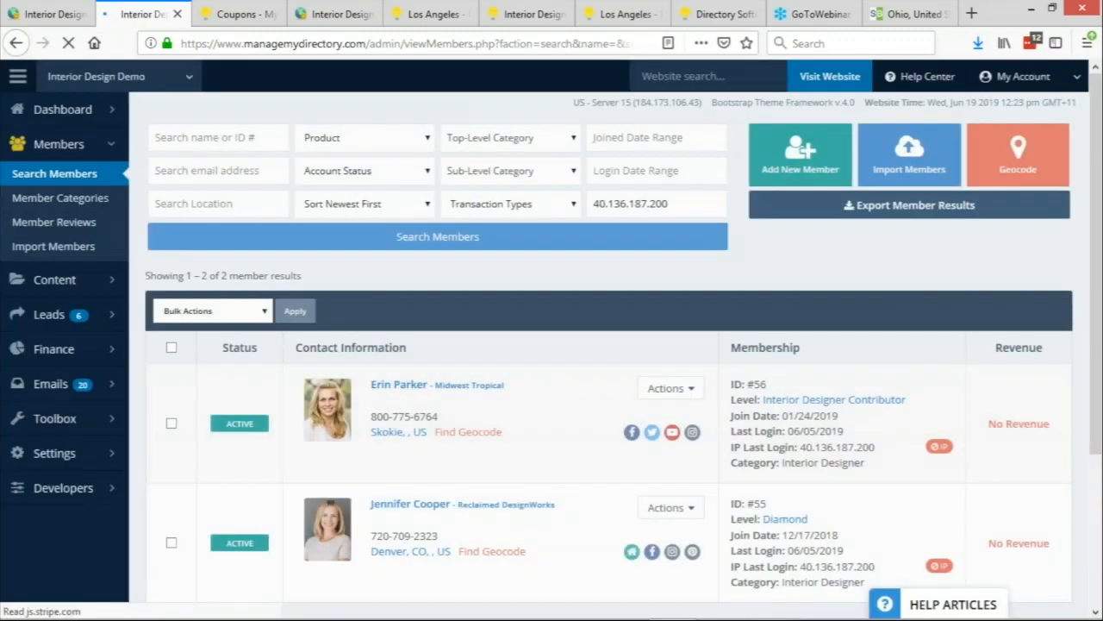
Select all members sharing the IP, view the bulk actions including Delete Members, and switch to the PowerPoint slide show.
scroll(419, 374, "down", 5)
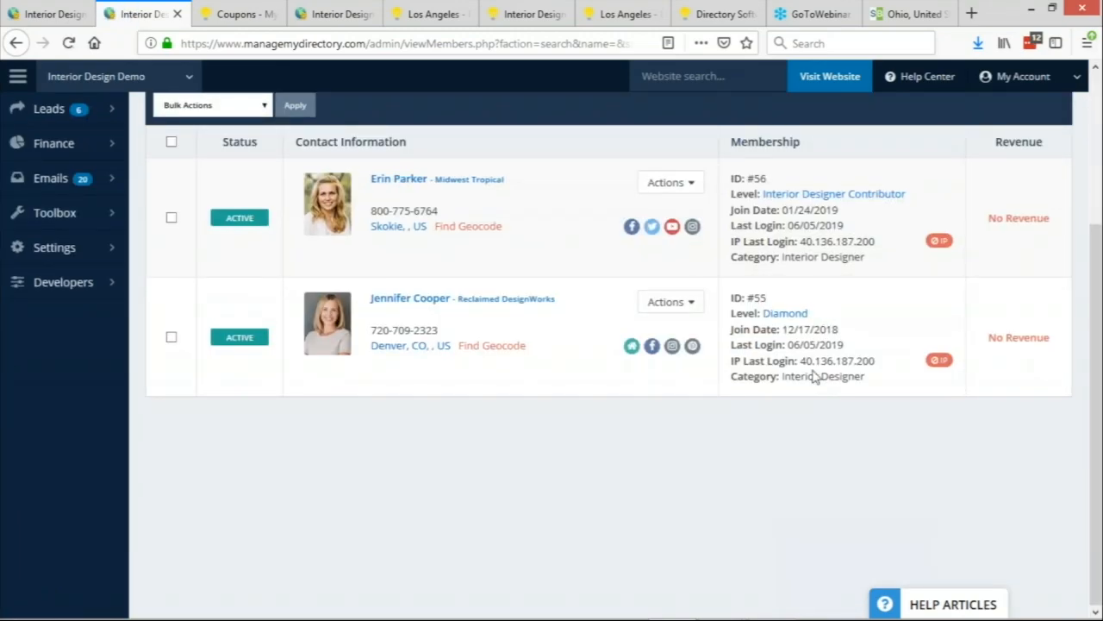
scroll(517, 344, "up", 3)
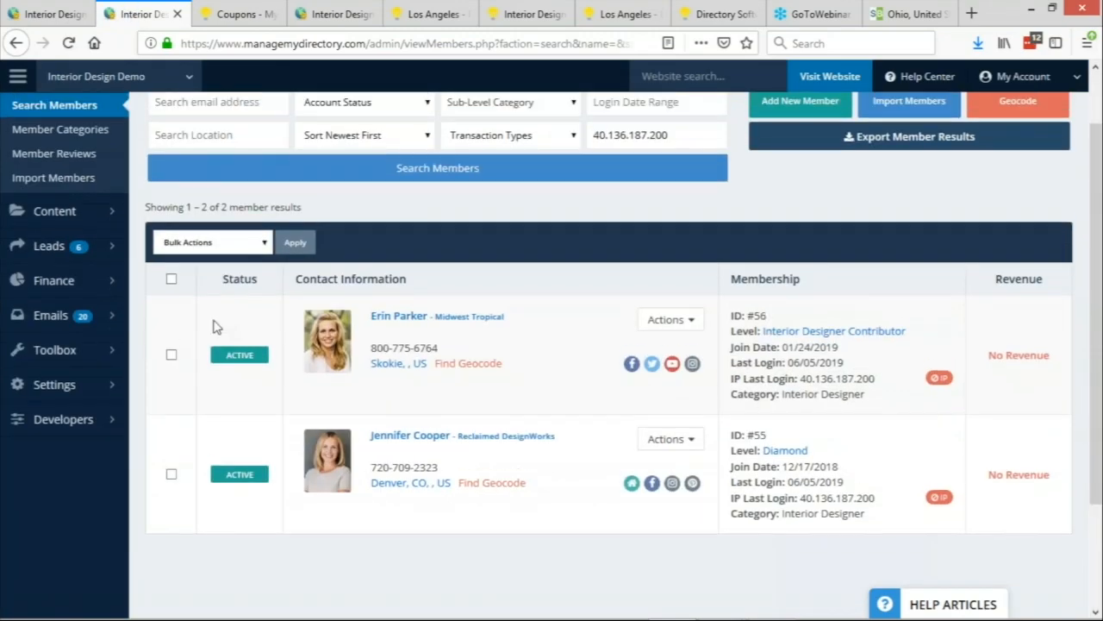
left_click(172, 279)
left_click(256, 243)
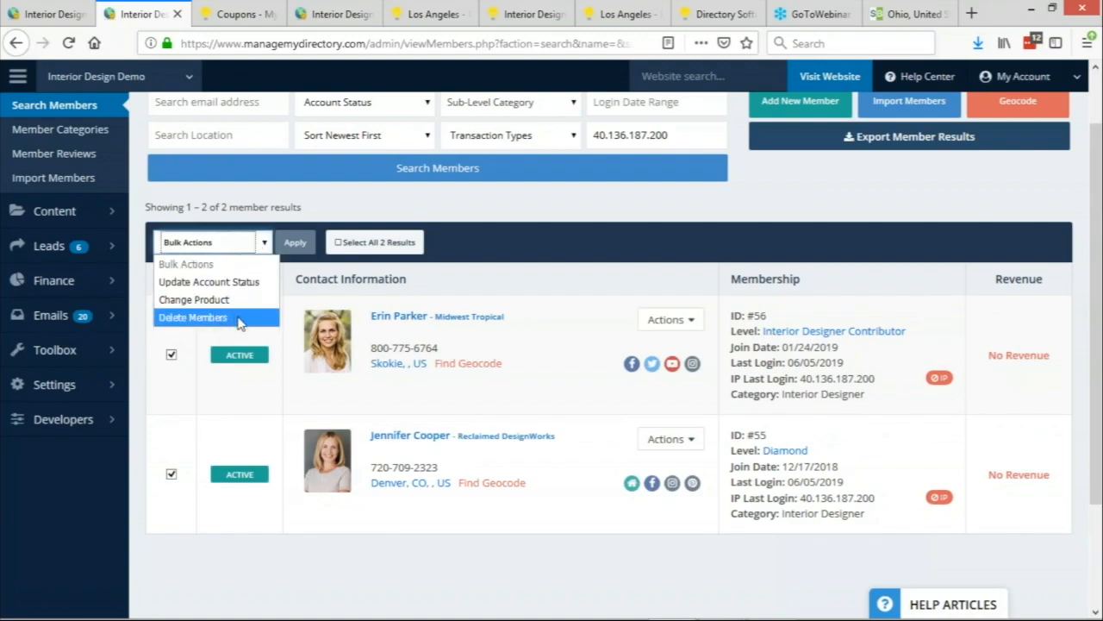
left_click(591, 200)
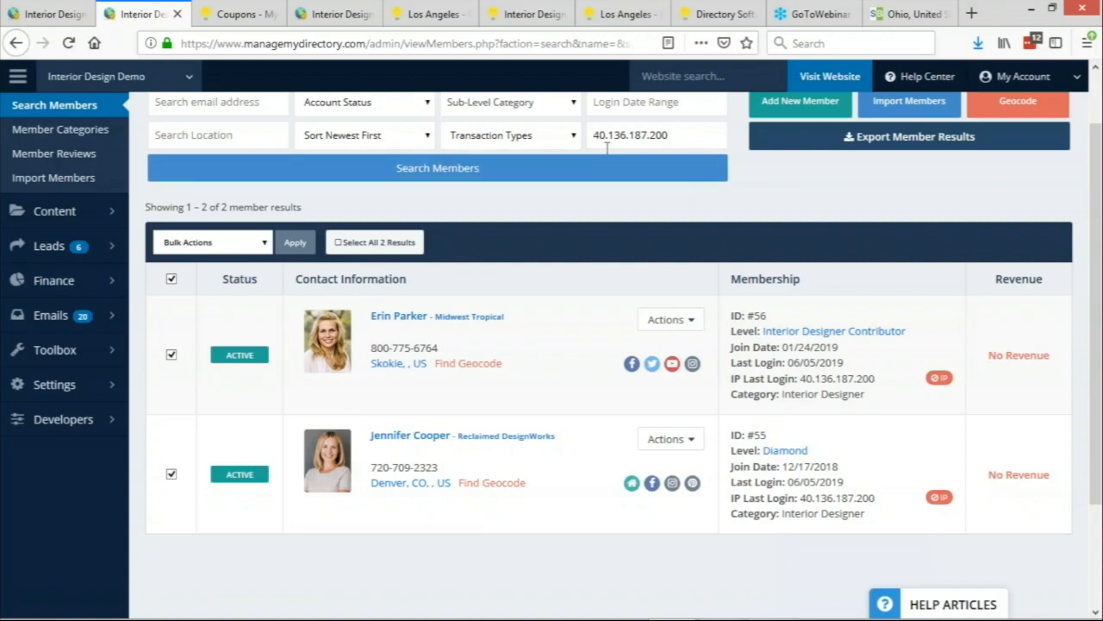
left_click_drag(593, 134, 716, 134)
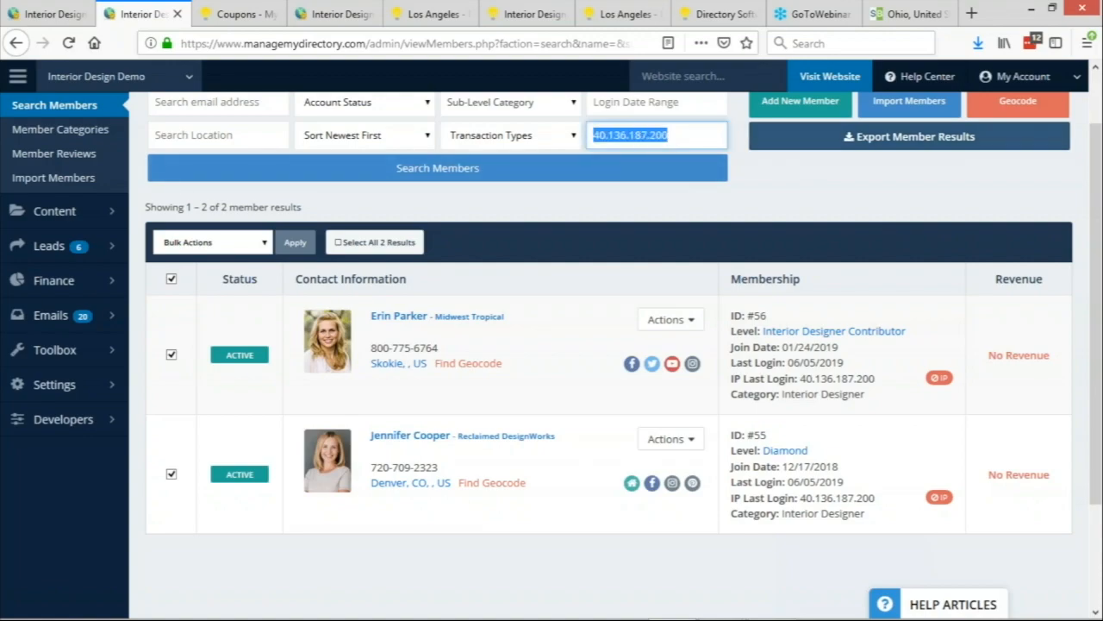
key("alt+Tab")
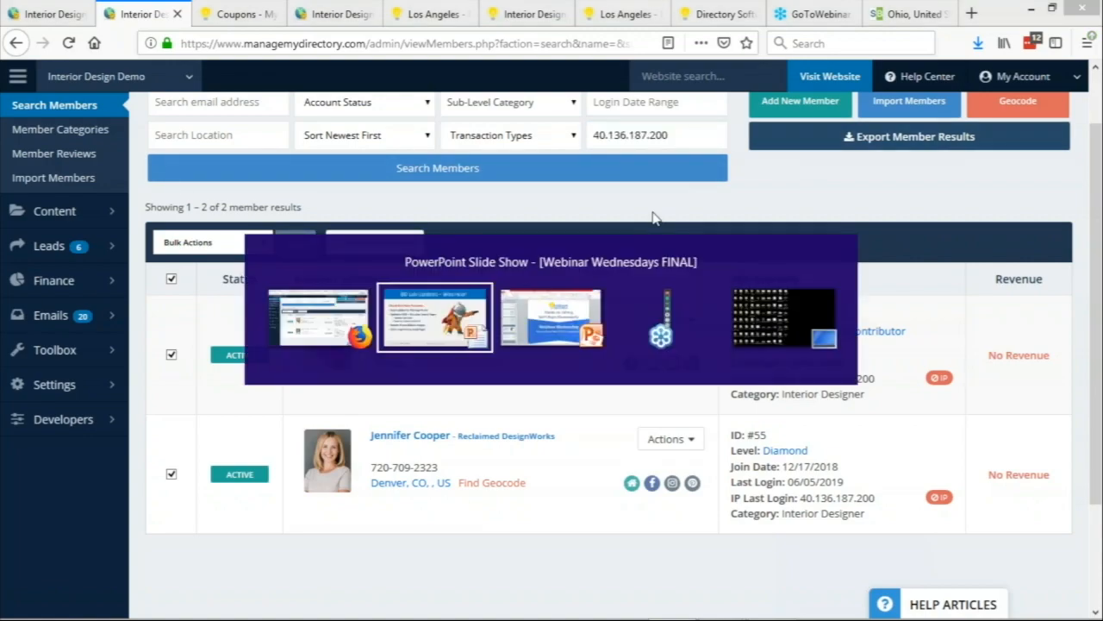
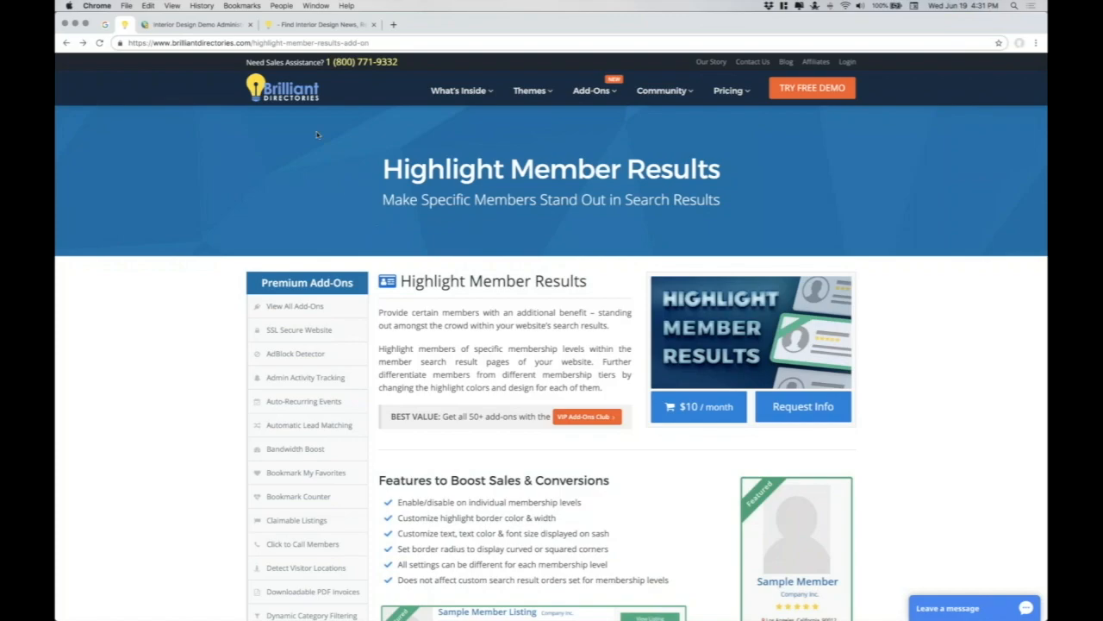
Examine the highlighted and plain member listings on the demo site's search results page, and switch the results to grid view.
left_click(317, 33)
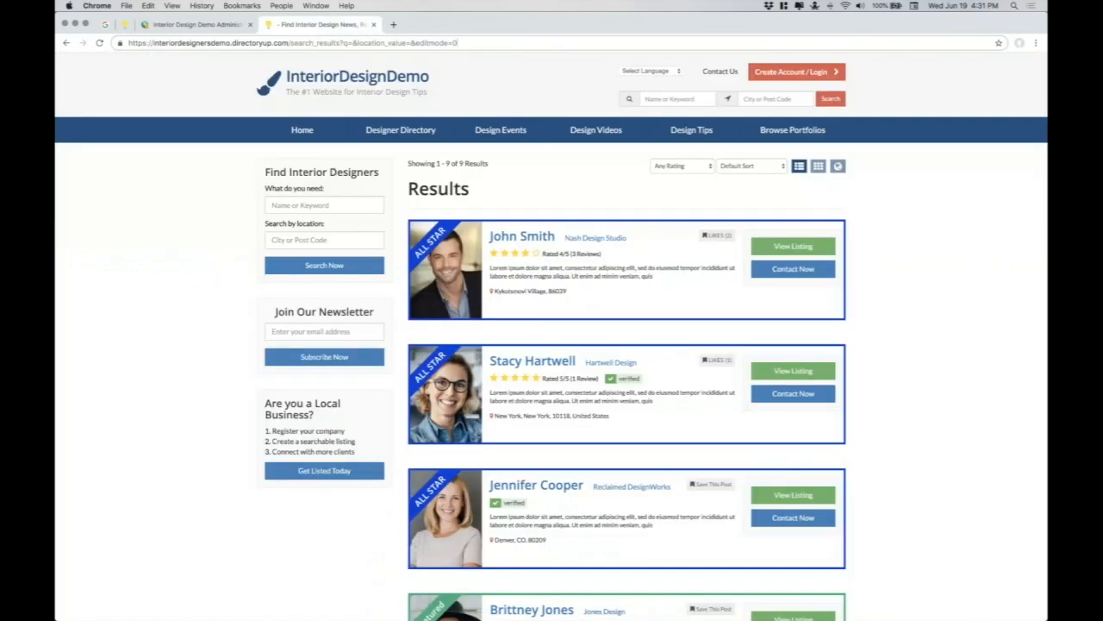
scroll(735, 231, "down", 10)
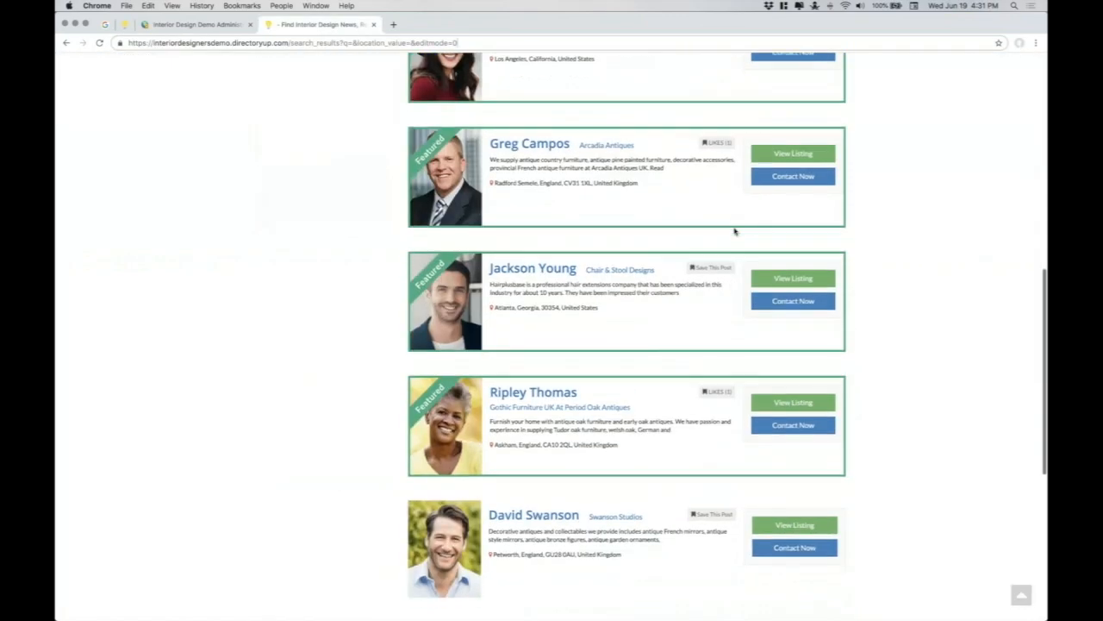
scroll(734, 231, "up", 10)
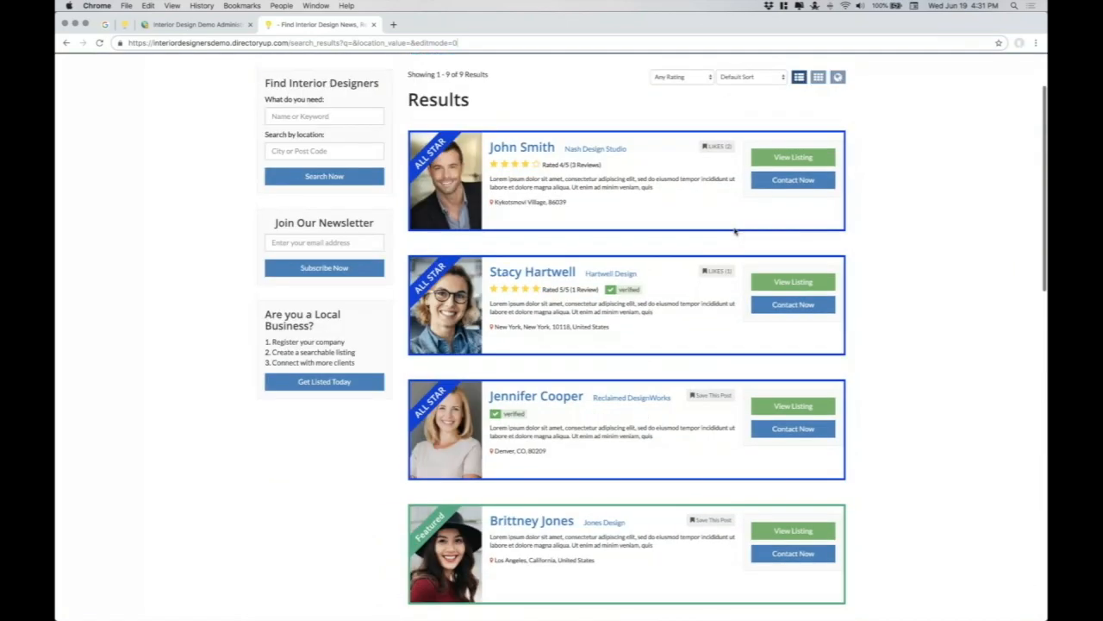
scroll(734, 231, "up", 1)
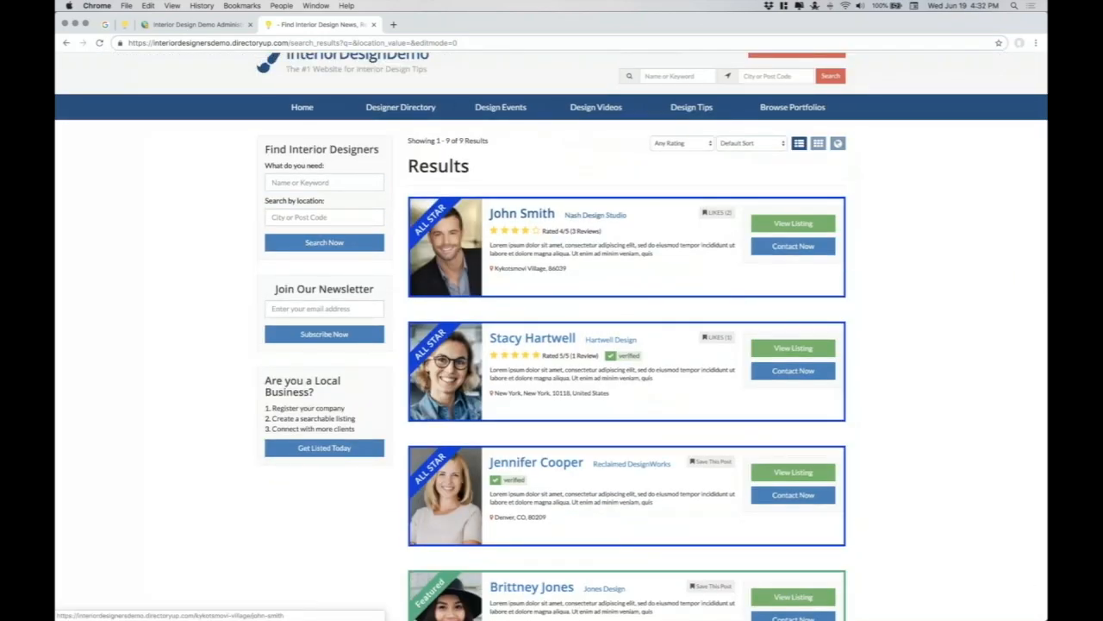
scroll(734, 231, "down", 15)
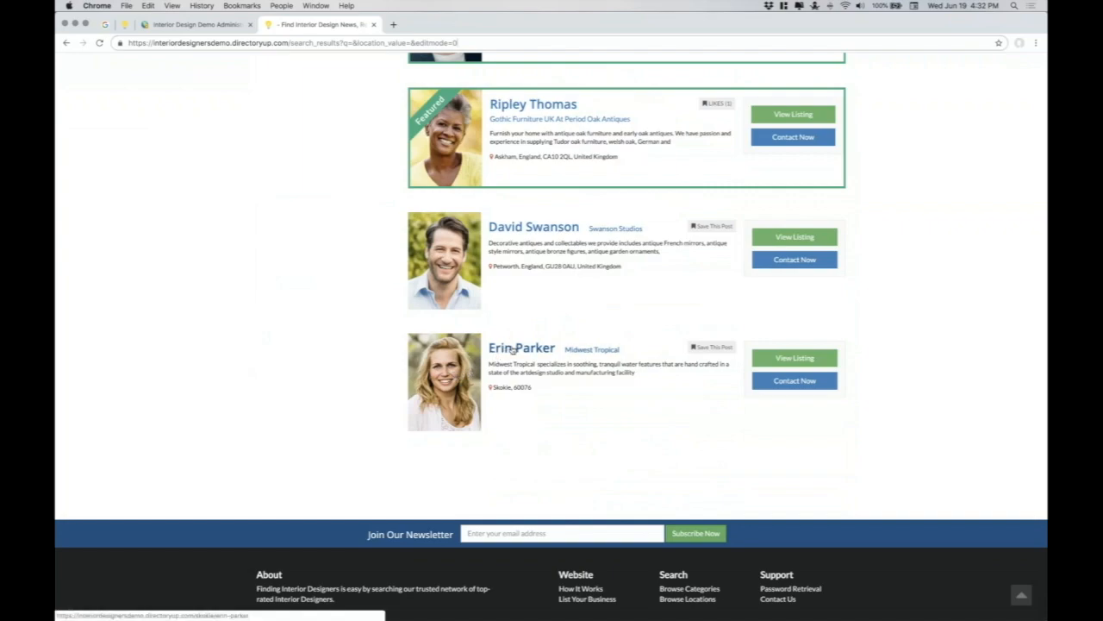
left_click_drag(502, 373, 606, 386)
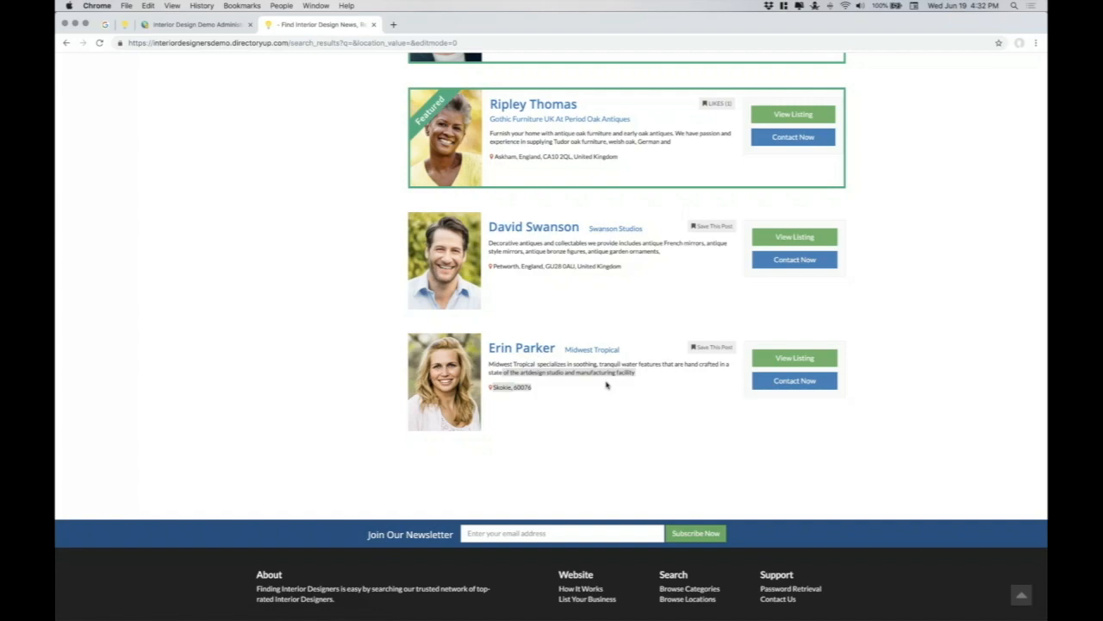
left_click(747, 458)
scroll(588, 460, "up", 20)
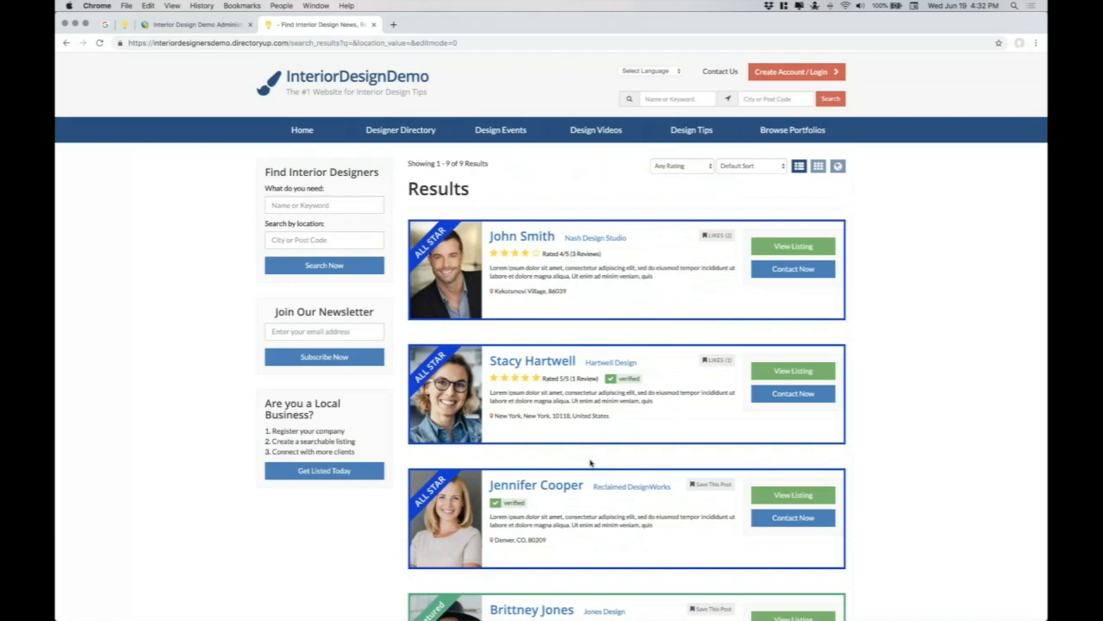
scroll(590, 463, "down", 5)
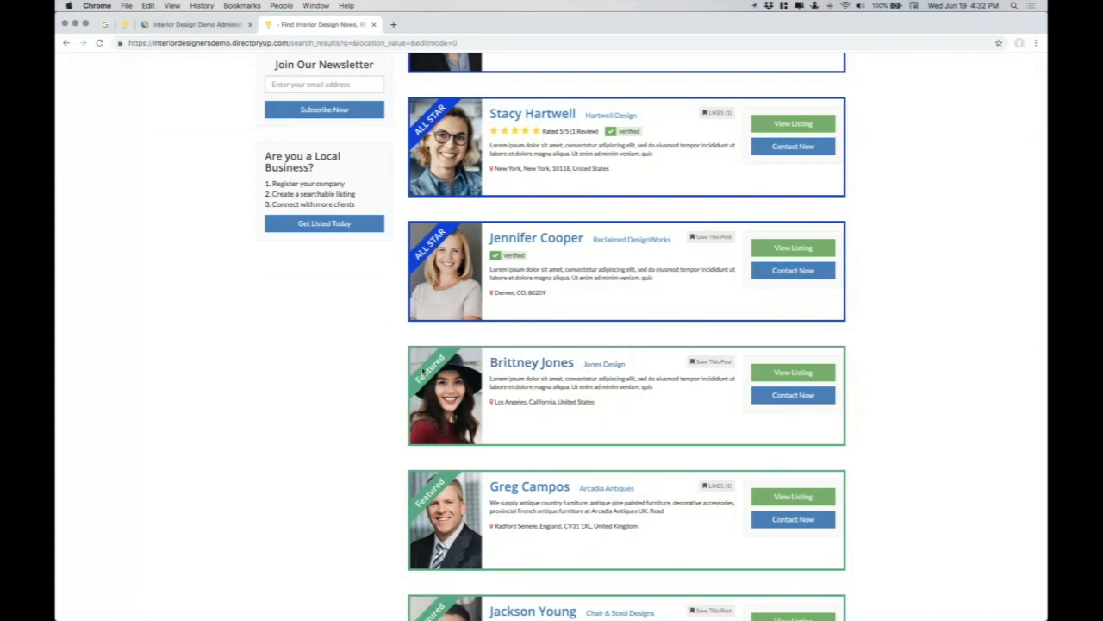
scroll(638, 399, "up", 3)
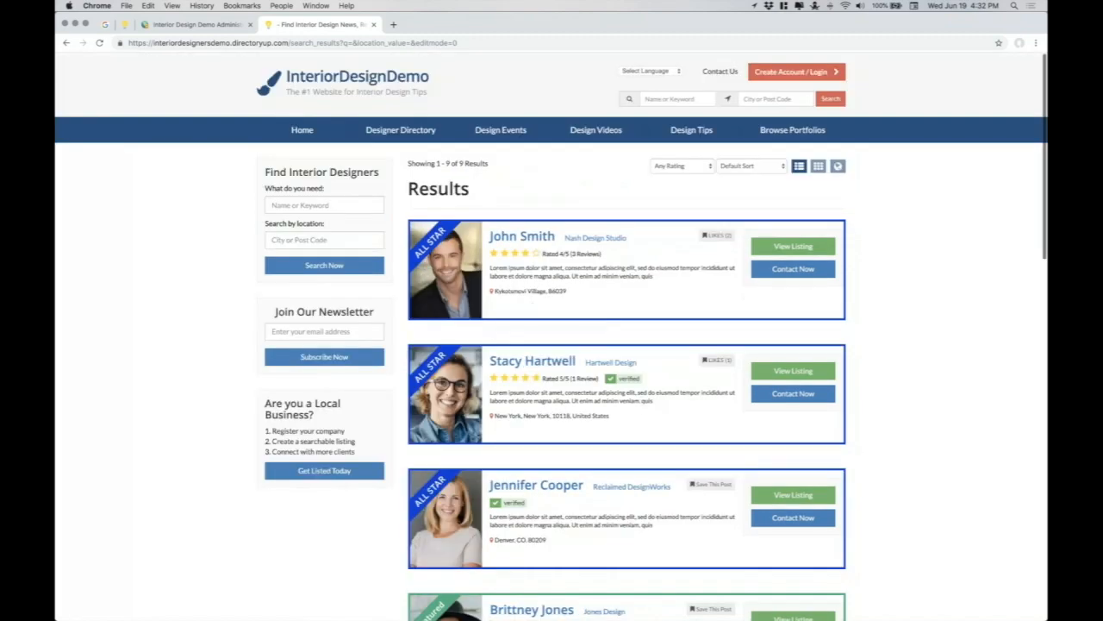
left_click(818, 167)
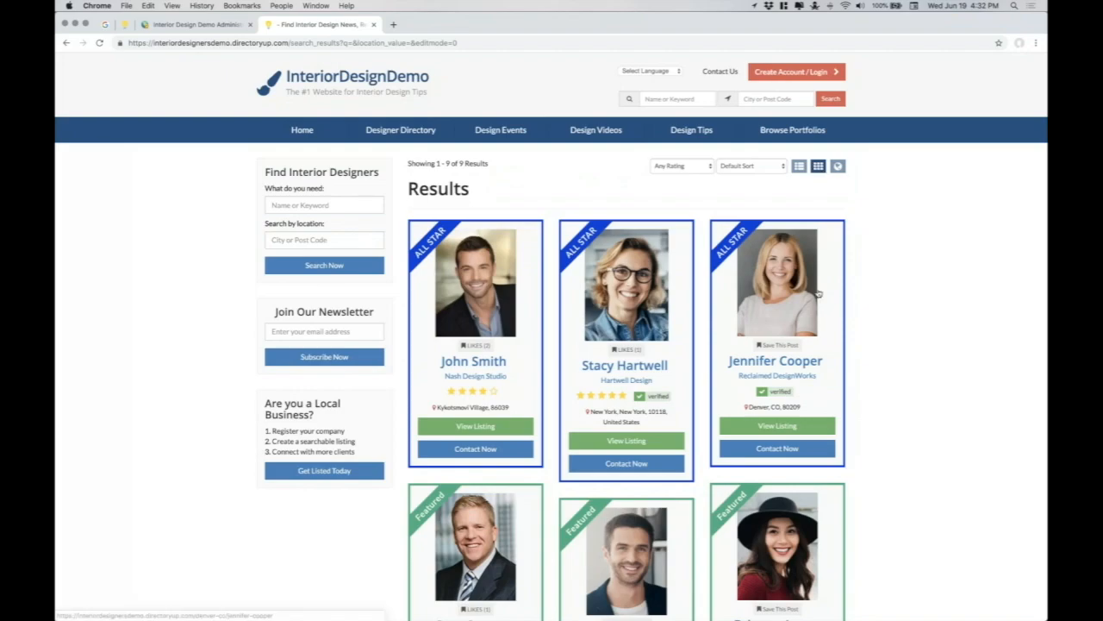
right_click(874, 200)
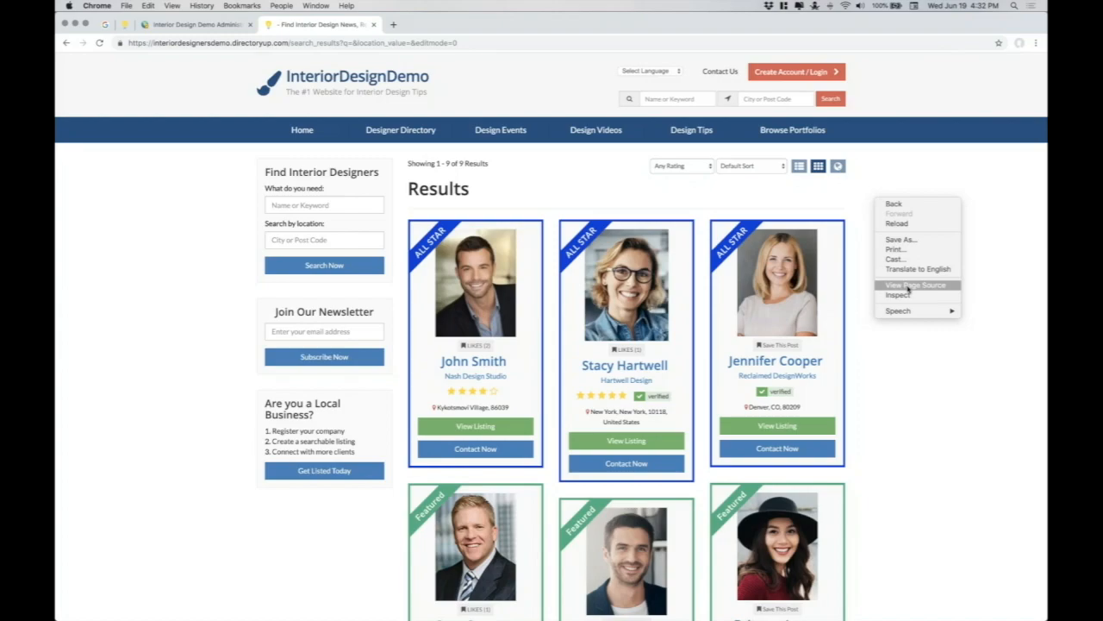
left_click(912, 286)
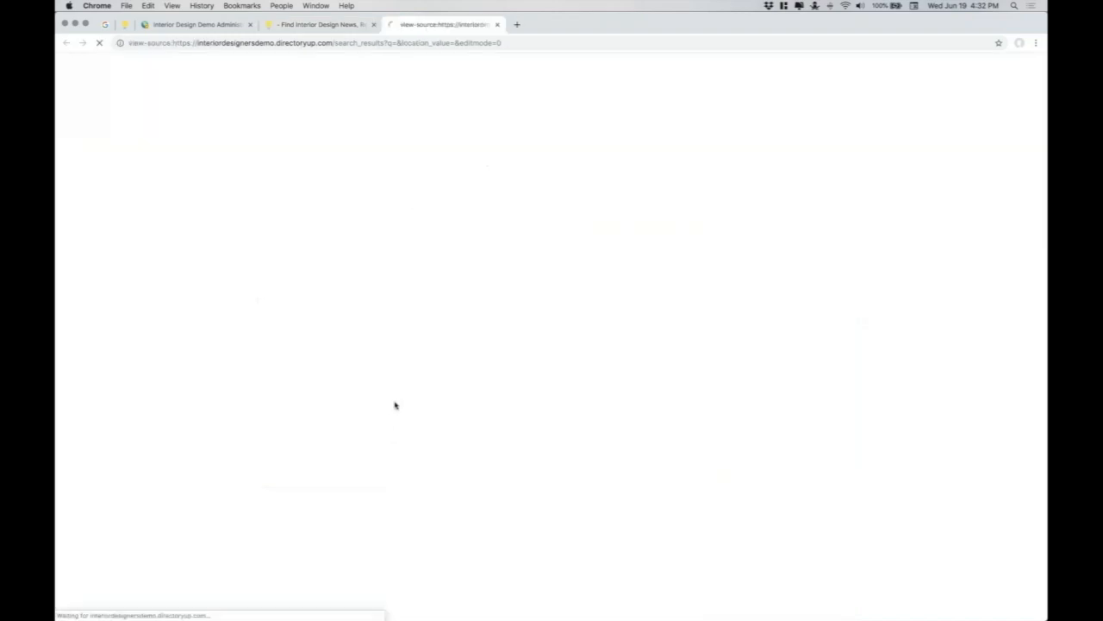
key("super+w")
Inspect the page to preview the highlighted results on a Pixel 2 XL screen, and return to the desktop list view.
right_click(850, 280)
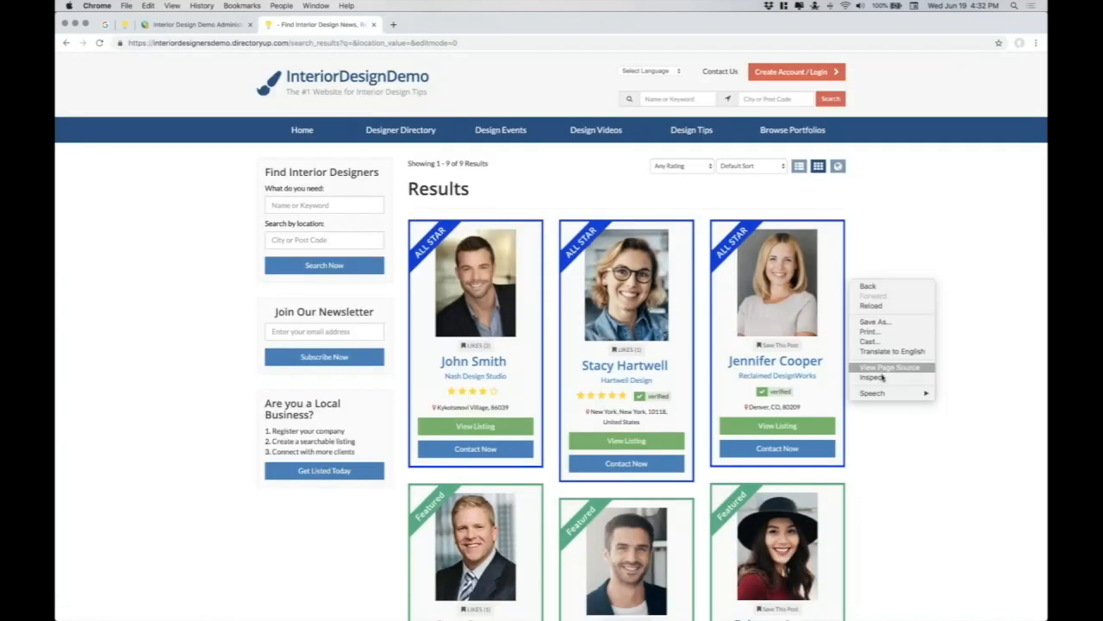
left_click(883, 377)
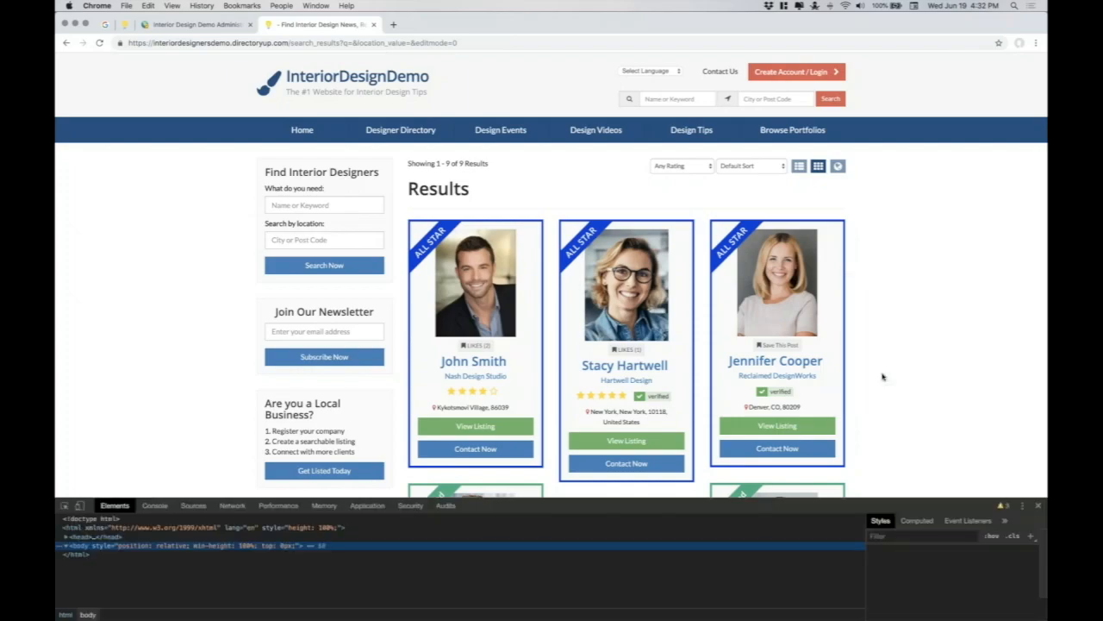
left_click(78, 505)
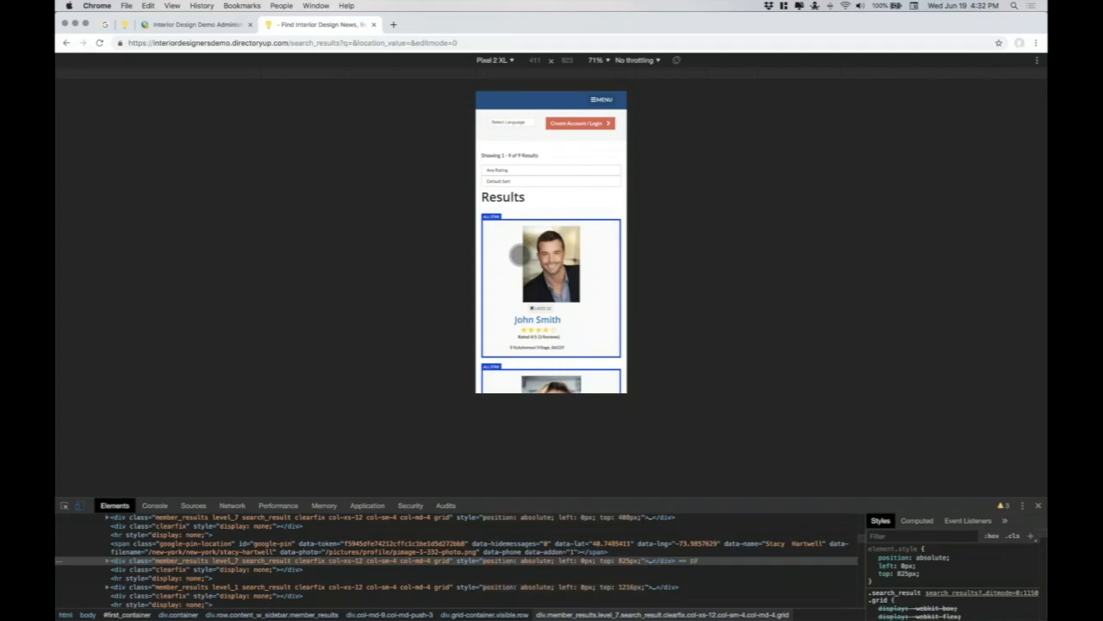
scroll(520, 255, "down", 5)
scroll(520, 254, "up", 5)
left_click(1041, 507)
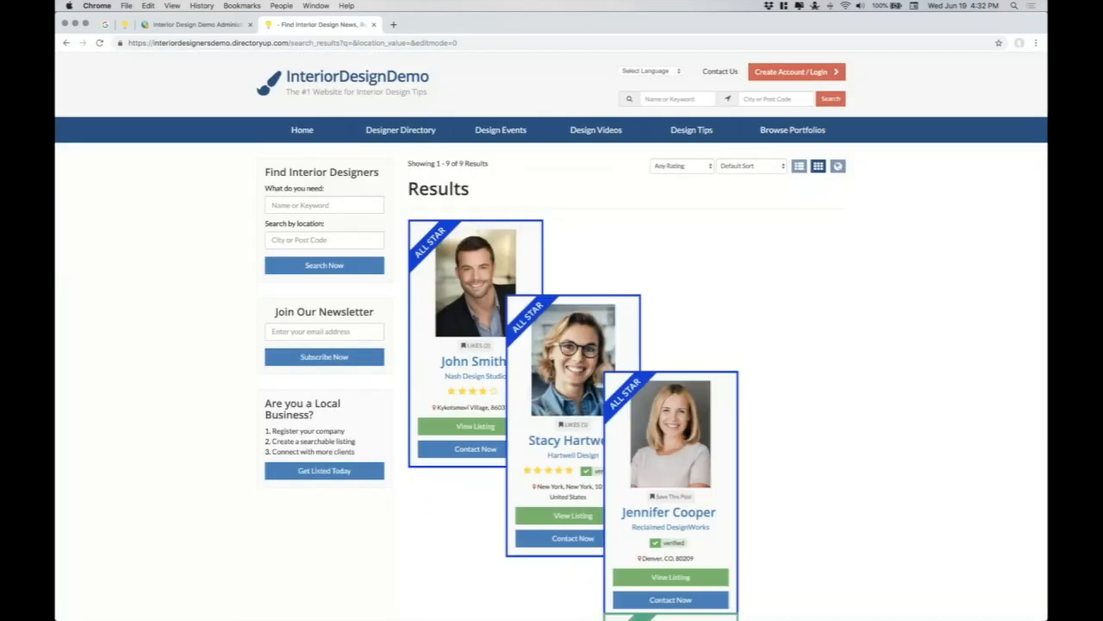
left_click(800, 165)
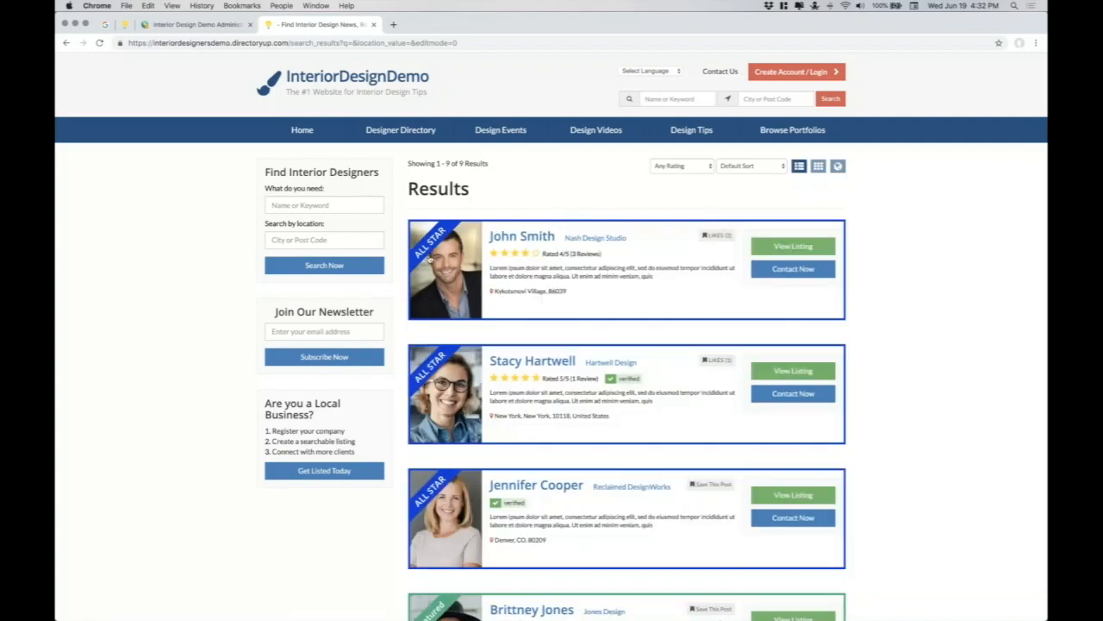
Open the Diamond membership product for editing and compare its search results highlight settings with the live member listings.
left_click(173, 31)
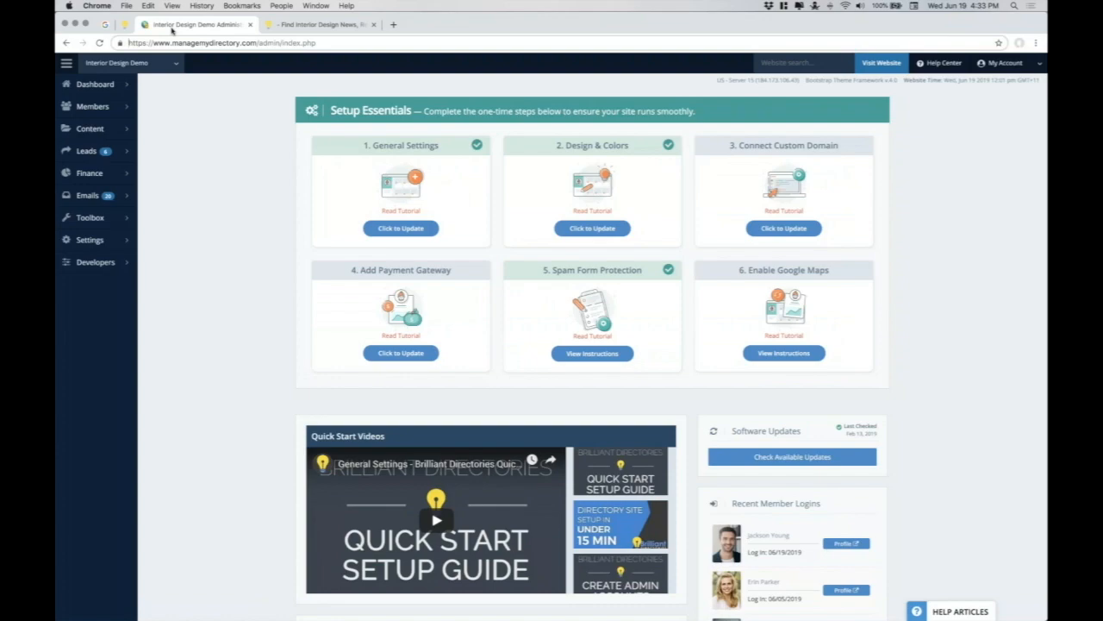
mouse_move(99, 177)
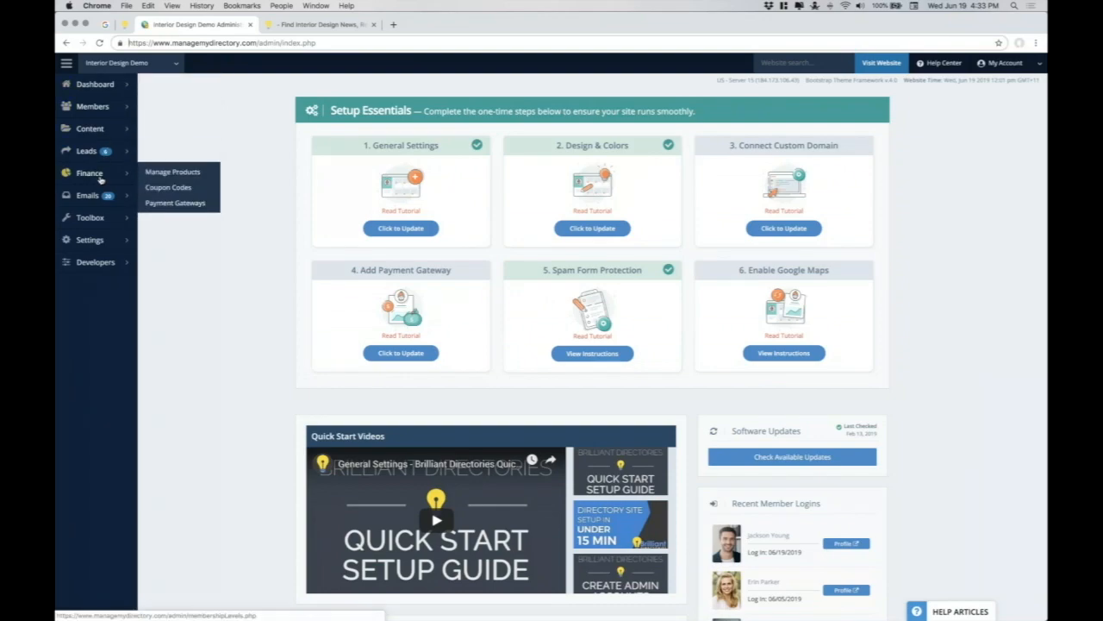
left_click(170, 175)
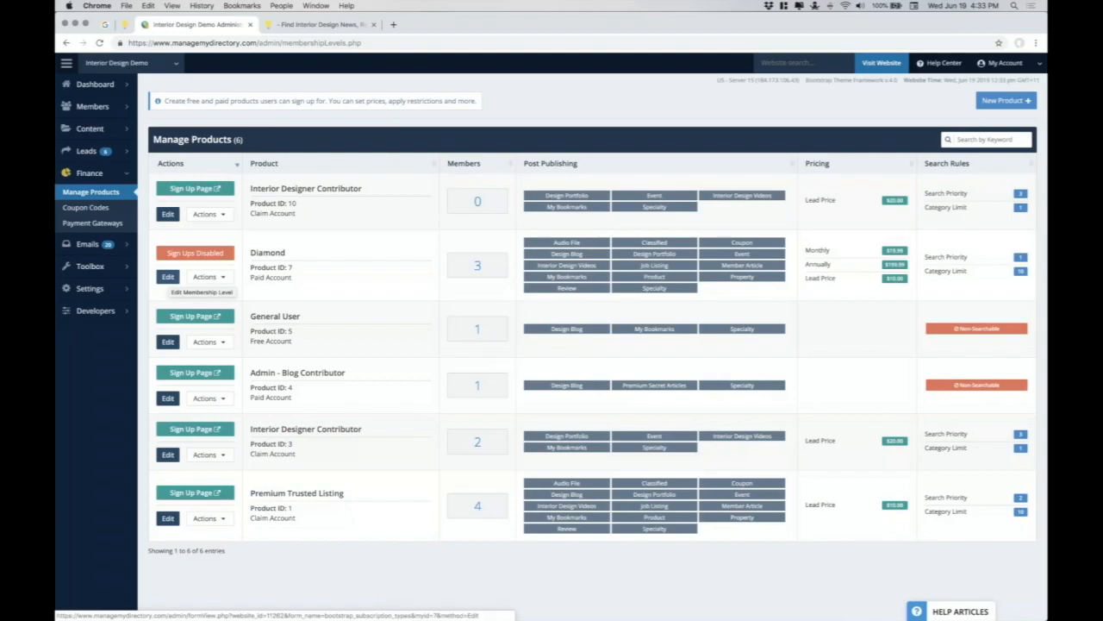
left_click(168, 276)
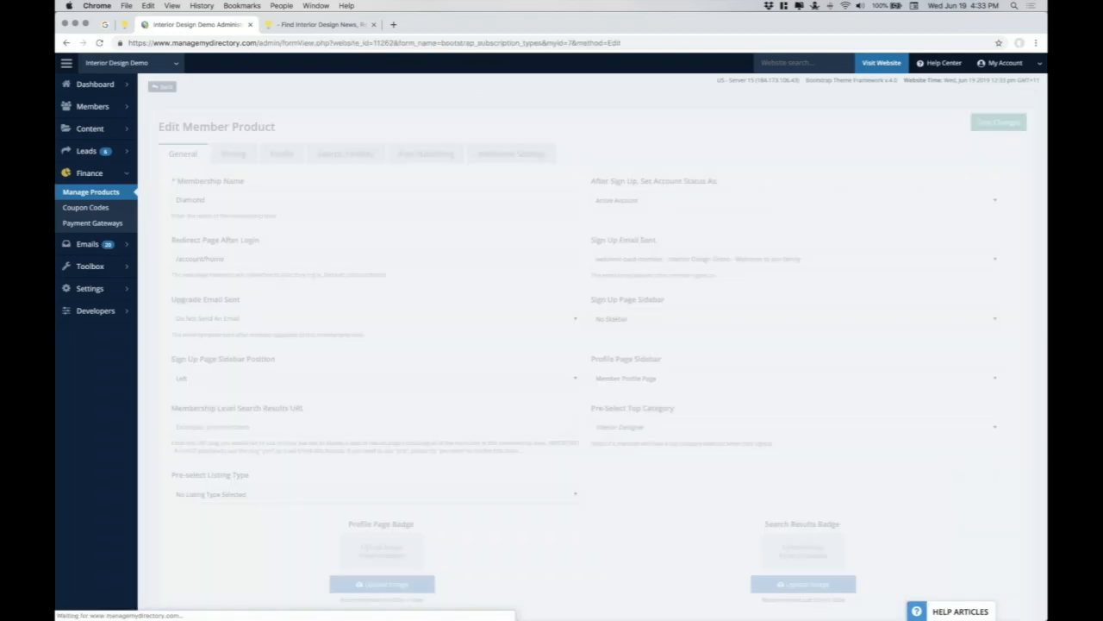
scroll(592, 345, "down", 5)
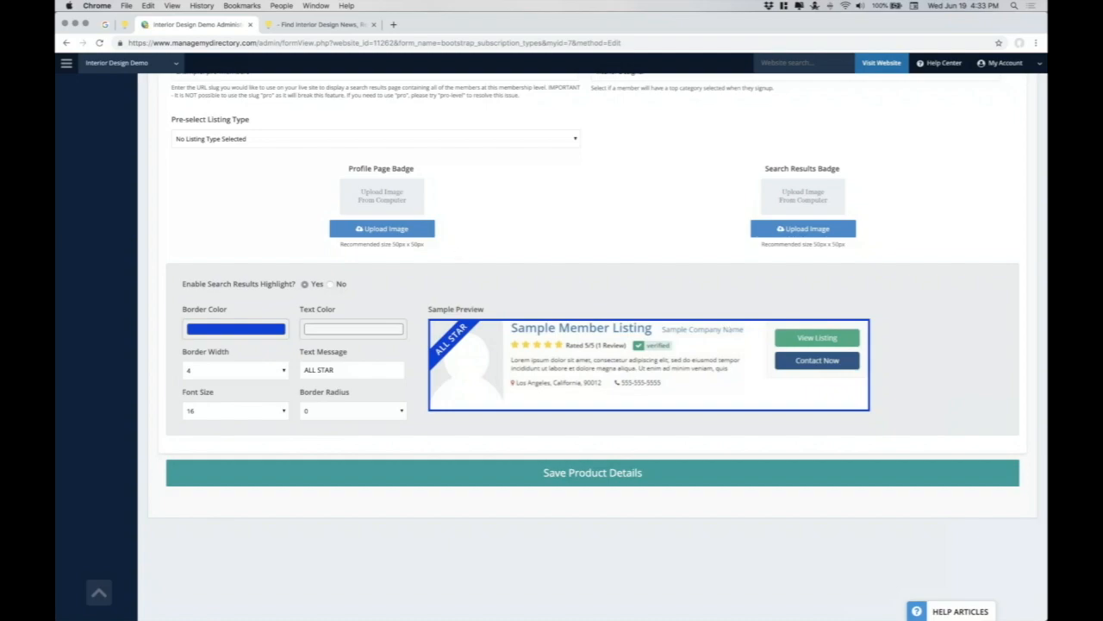
left_click(320, 25)
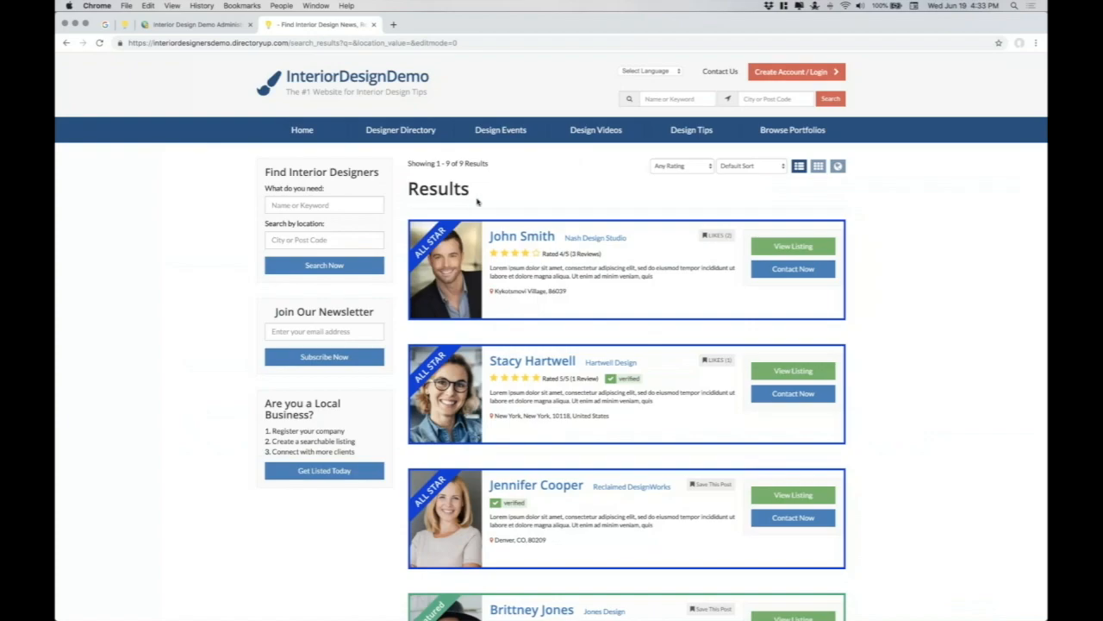
left_click(214, 26)
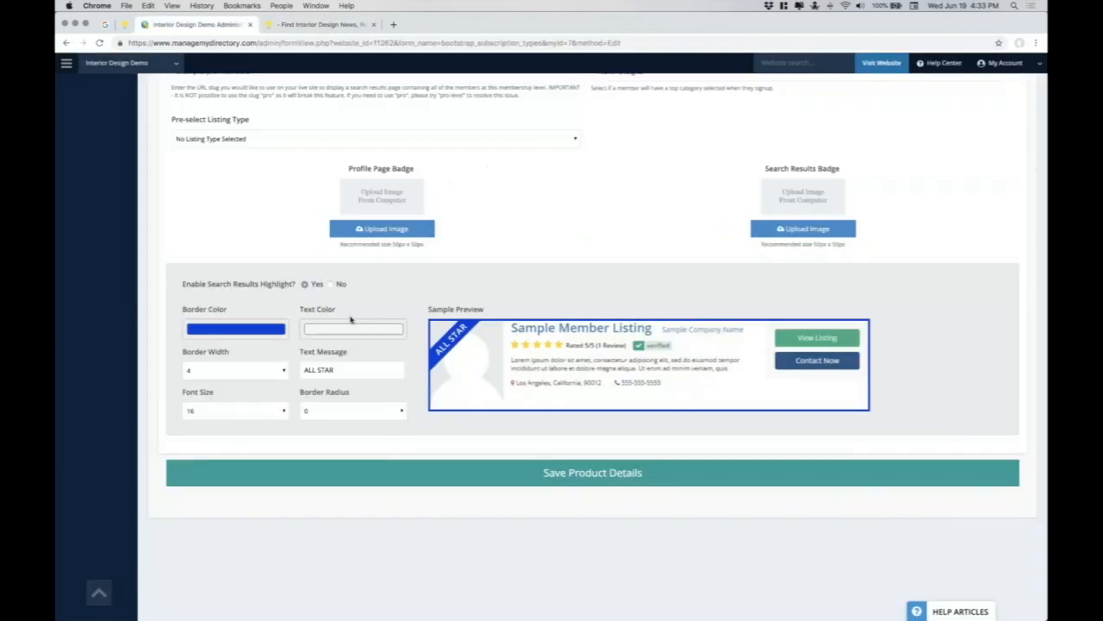
Set the search results highlight's border color to red and its text color to white.
left_click(224, 328)
left_click(277, 365)
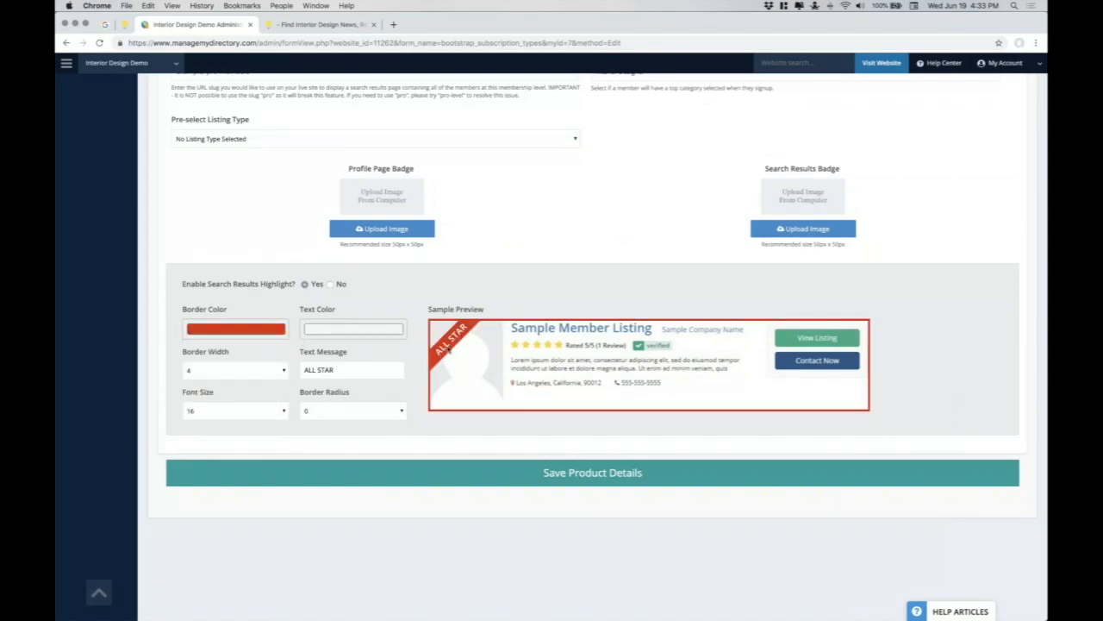
left_click(384, 333)
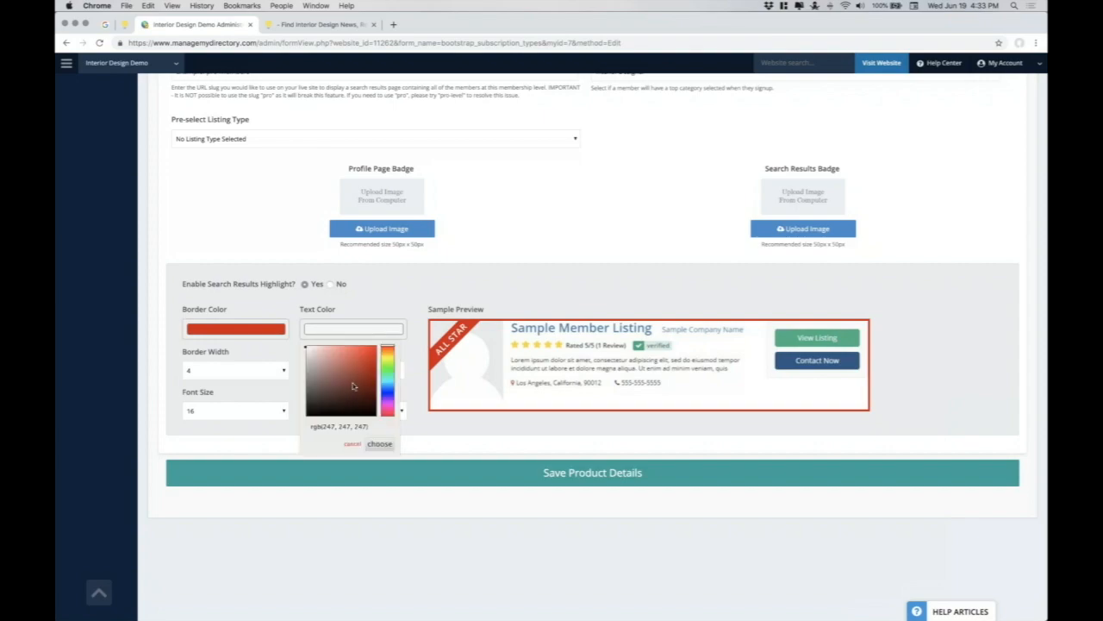
left_click(346, 401)
left_click_drag(339, 419, 287, 331)
left_click(388, 356)
left_click(287, 331)
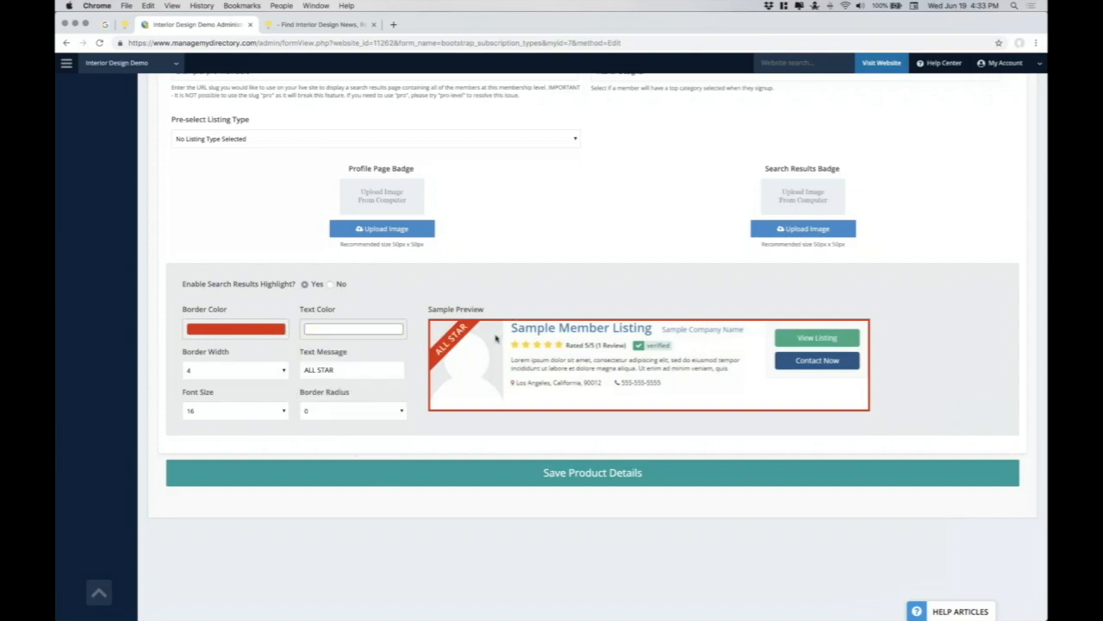
Try a highlight border width of 0 and settle on a width of 5.
left_click(204, 372)
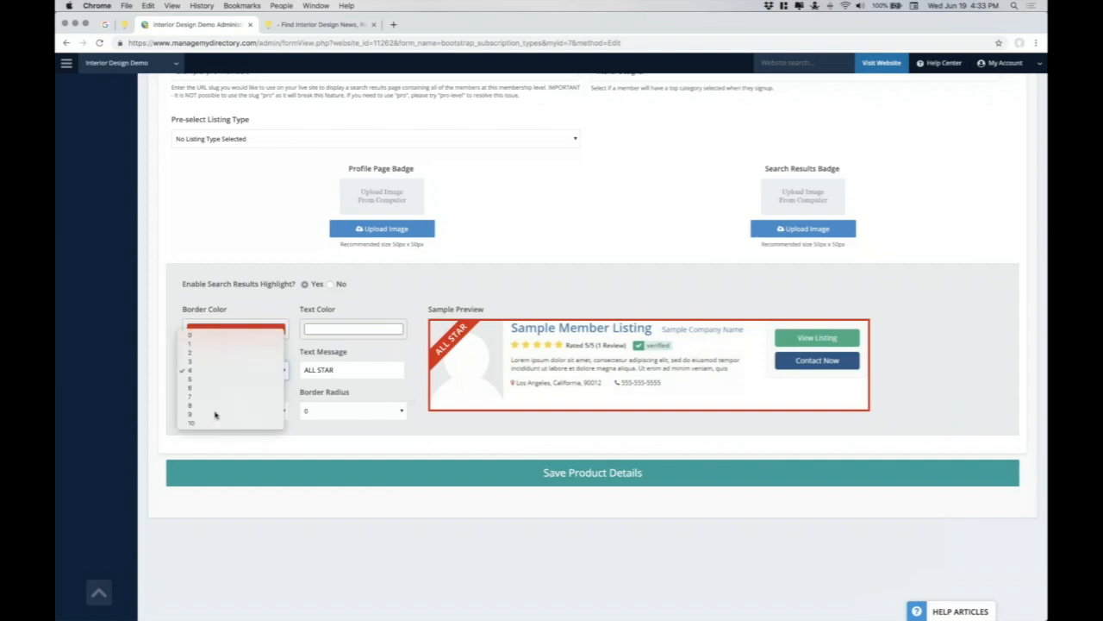
left_click(188, 335)
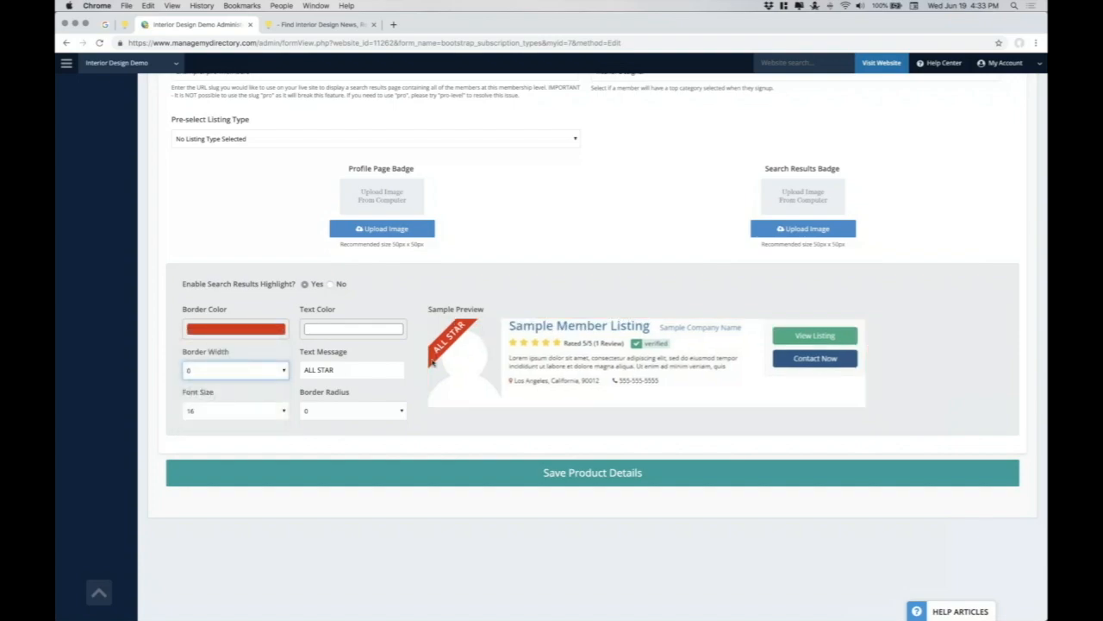
left_click(225, 372)
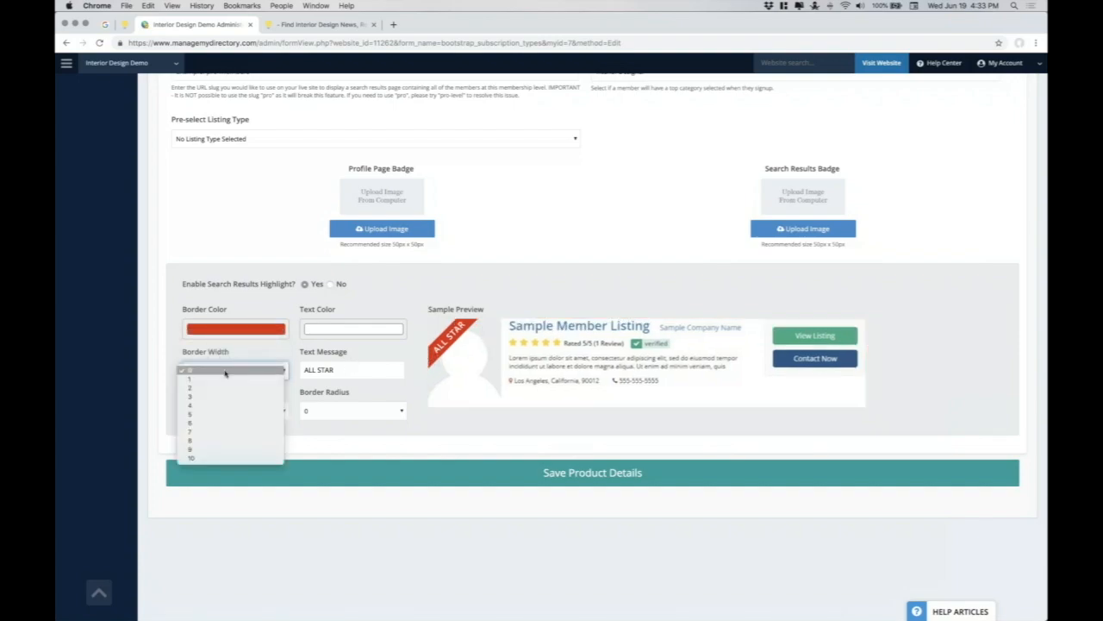
left_click(215, 416)
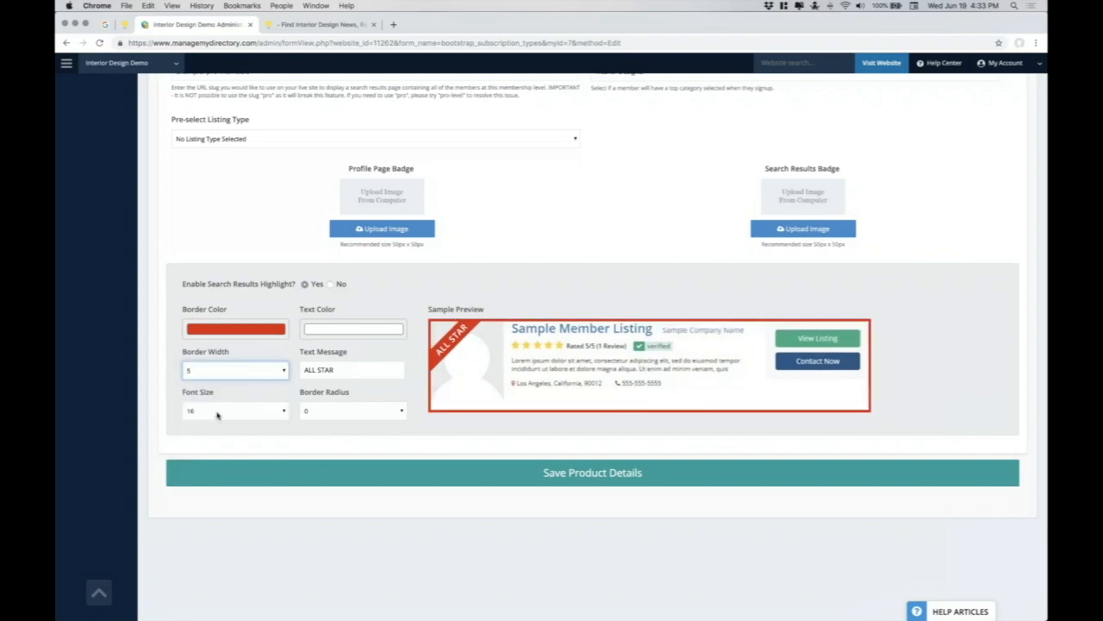
Replace the highlight's text message with TOP RATED and view the available font sizes.
triple_click(313, 370)
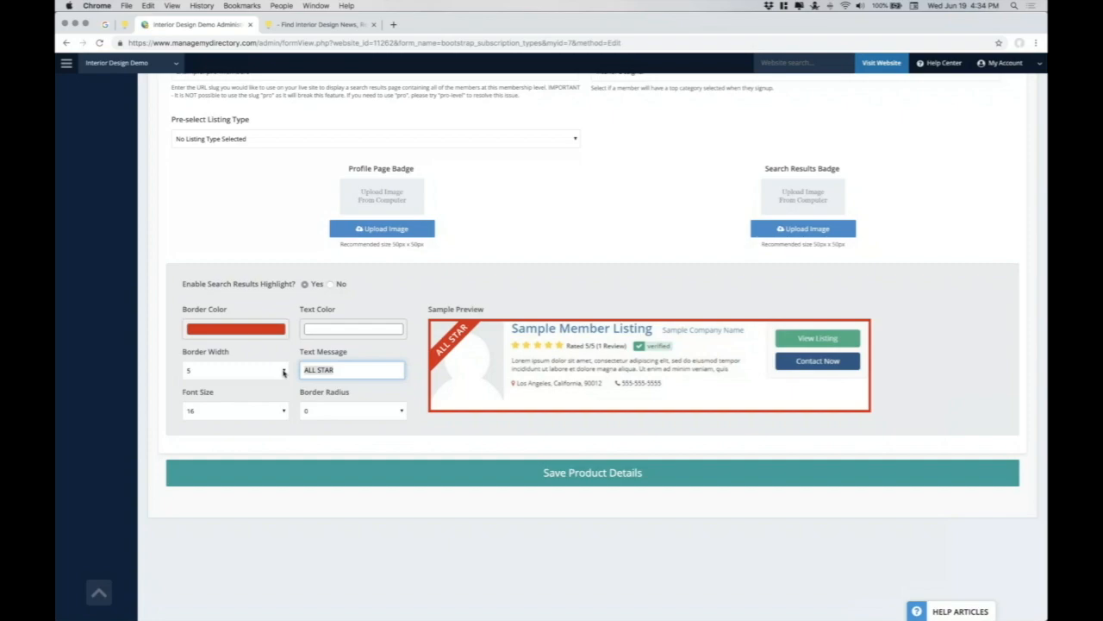
type("TOP RATED")
left_click(242, 413)
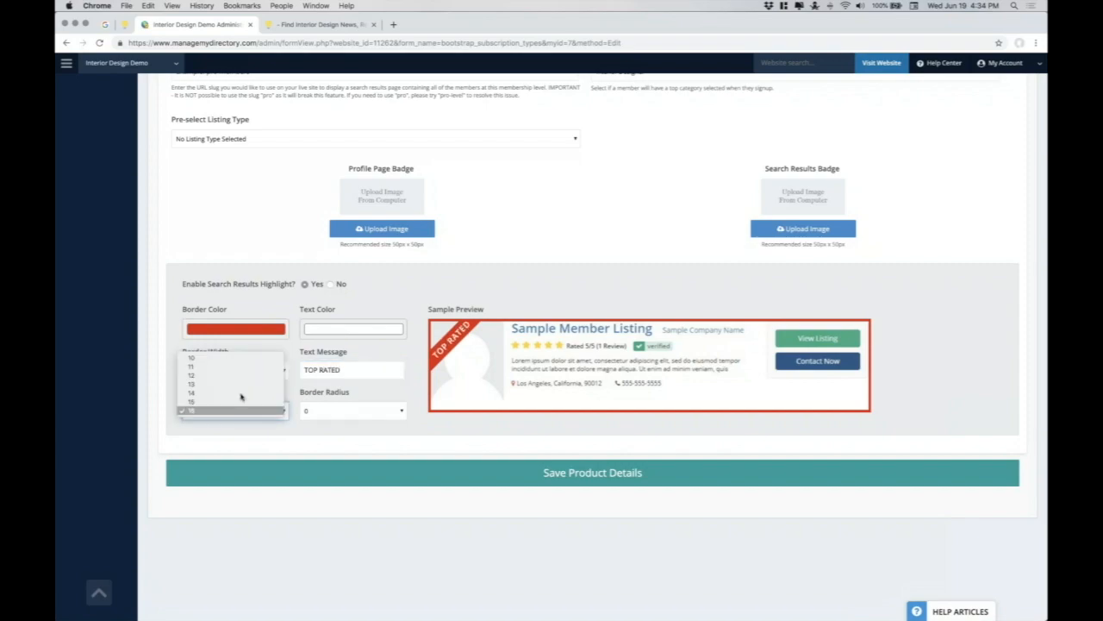
left_click(351, 370)
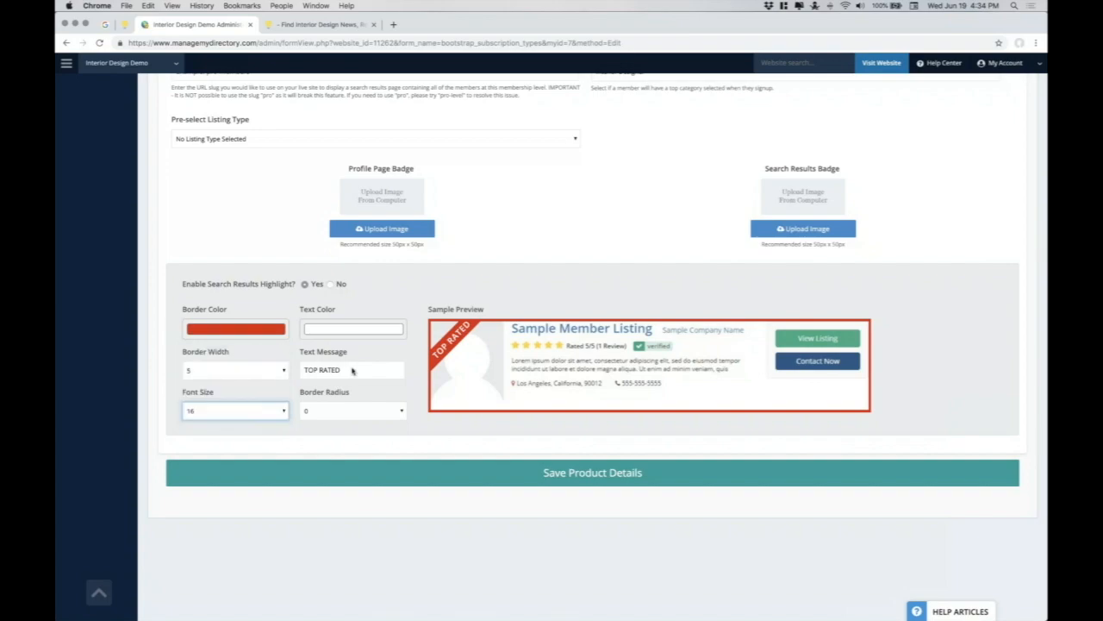
left_click(351, 370)
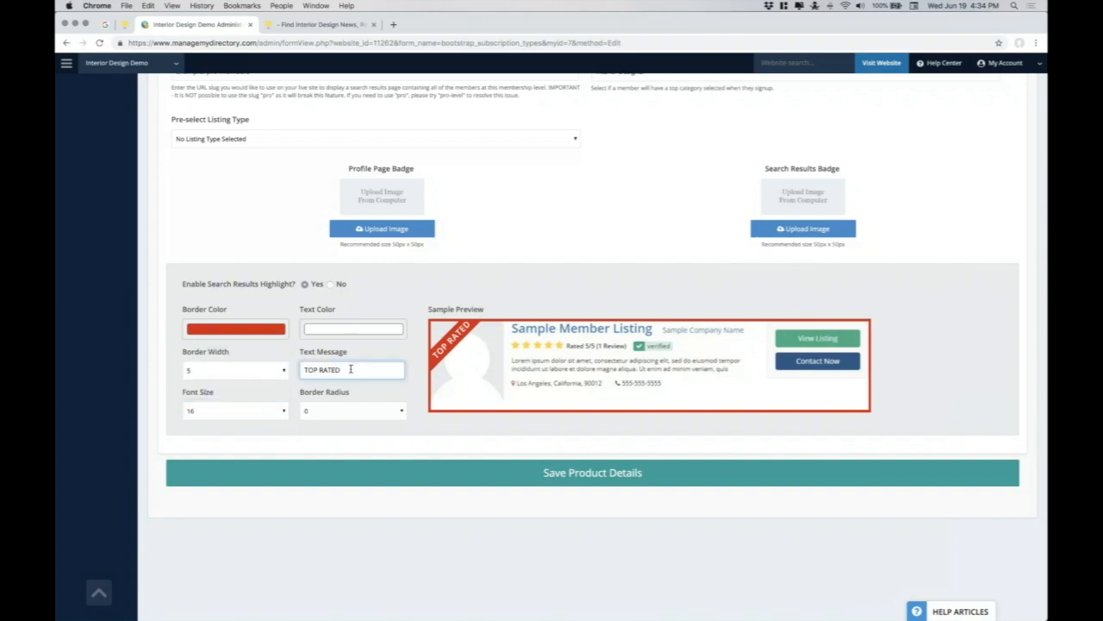
Try a font size of 10 for the highlight's ribbon text and settle on 14.
left_click(198, 411)
left_click(206, 360)
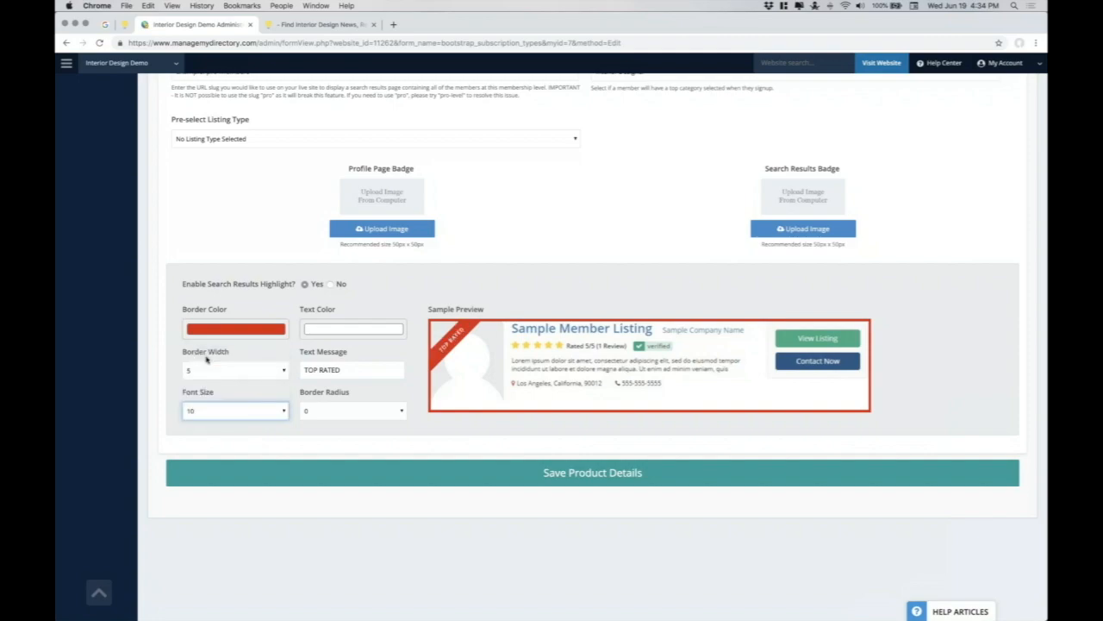
left_click(207, 413)
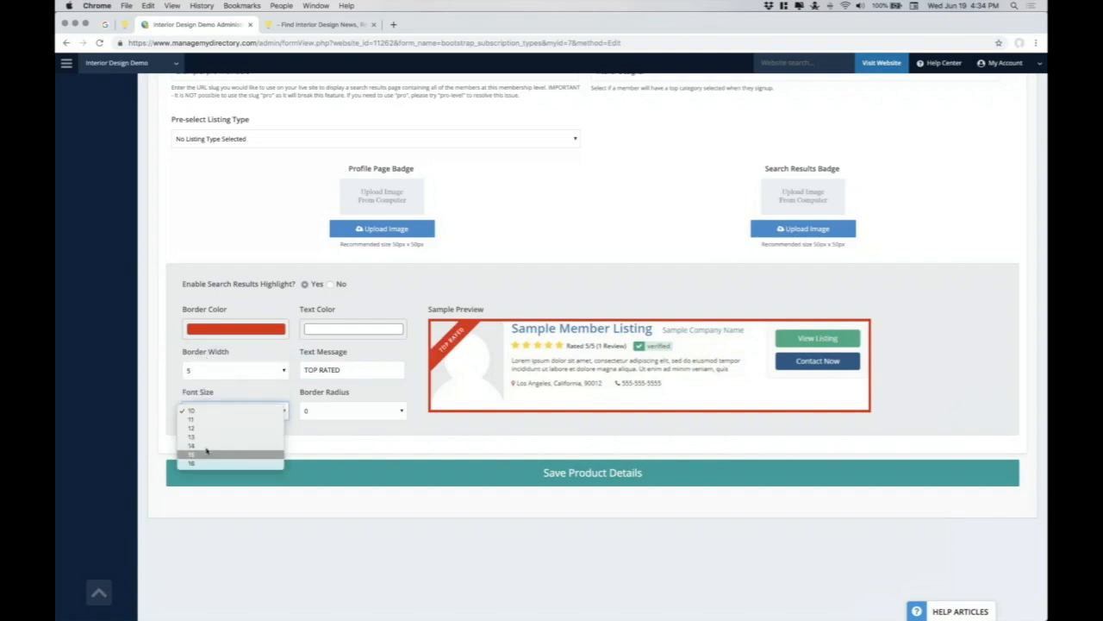
left_click(206, 449)
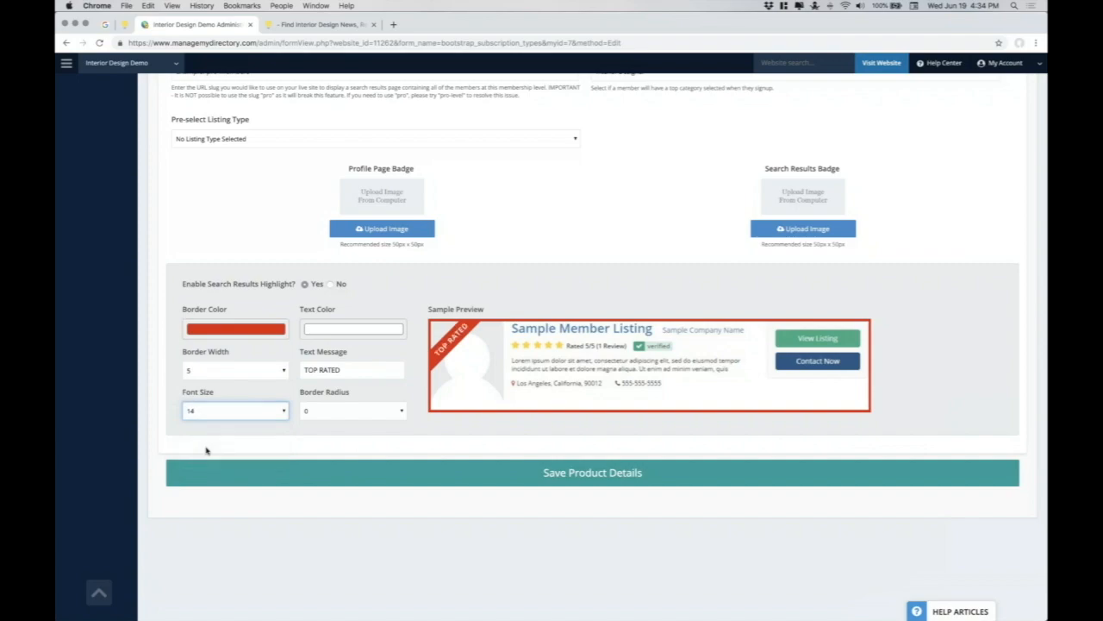
Try border radius values of 10 and 0 for the highlighted listing.
left_click(346, 410)
left_click(329, 499)
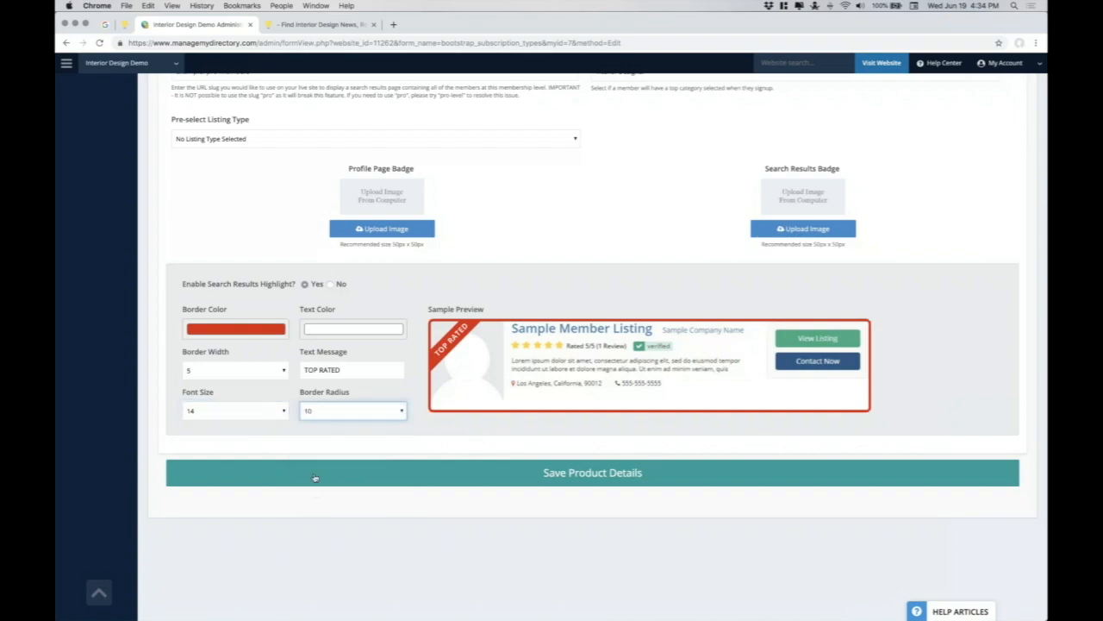
left_click(337, 412)
left_click(333, 323)
Set the highlight's border radius to 6 after trying 3, and save the product details.
left_click(333, 411)
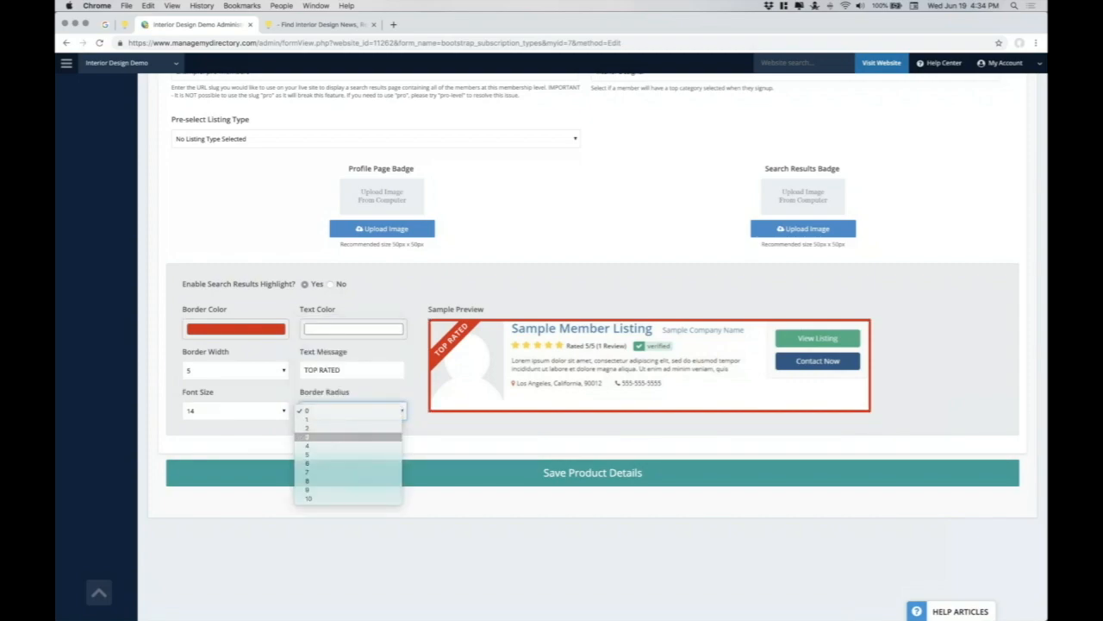
left_click(344, 437)
left_click(345, 411)
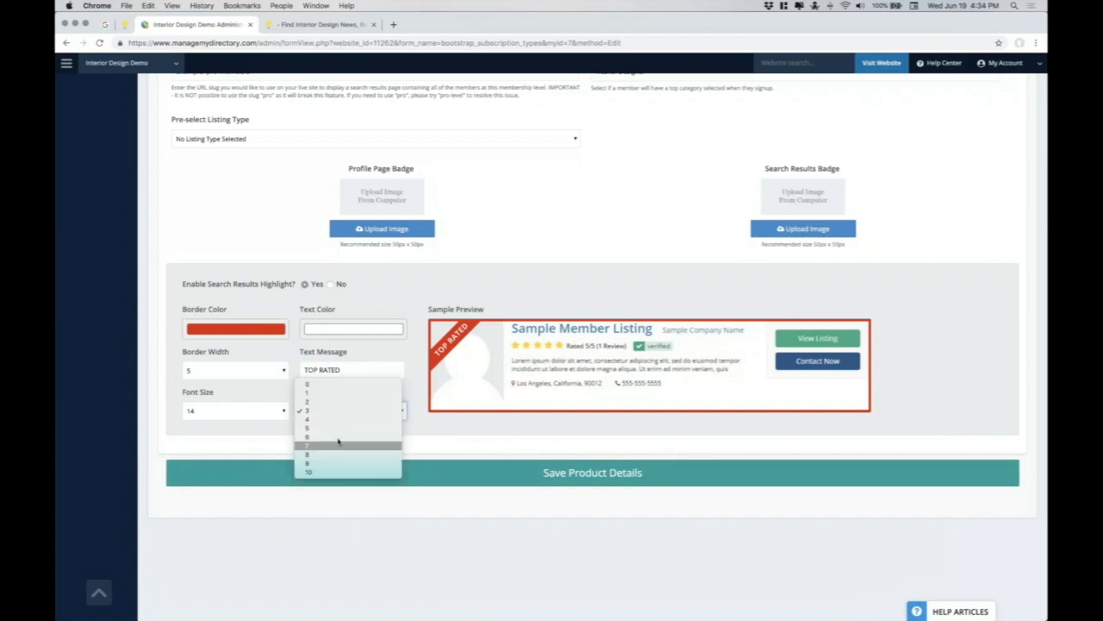
left_click(338, 436)
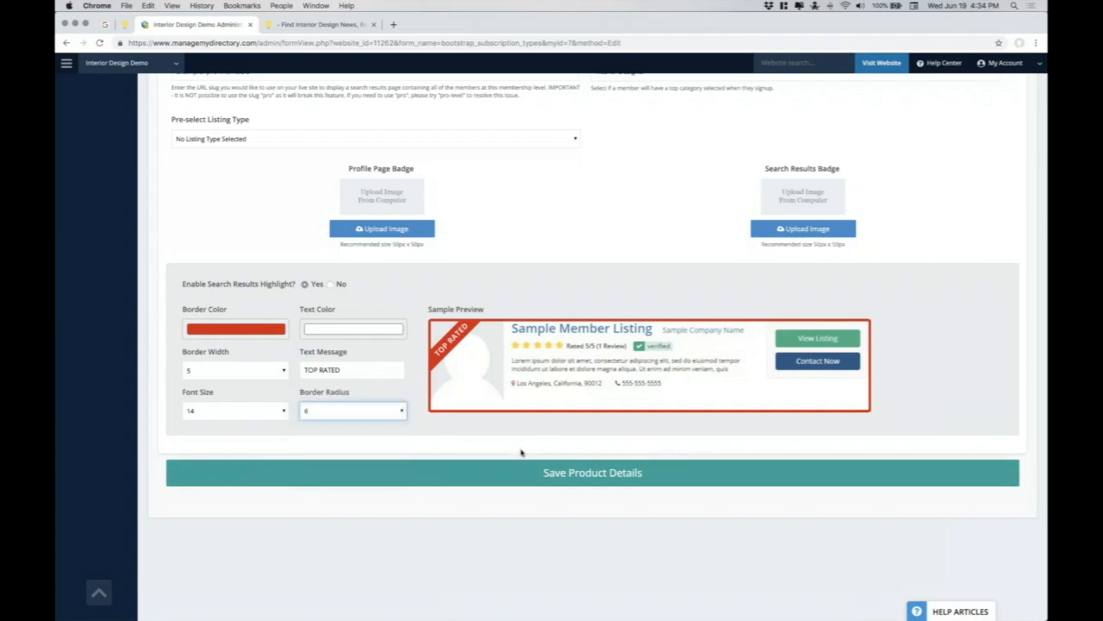
left_click(519, 475)
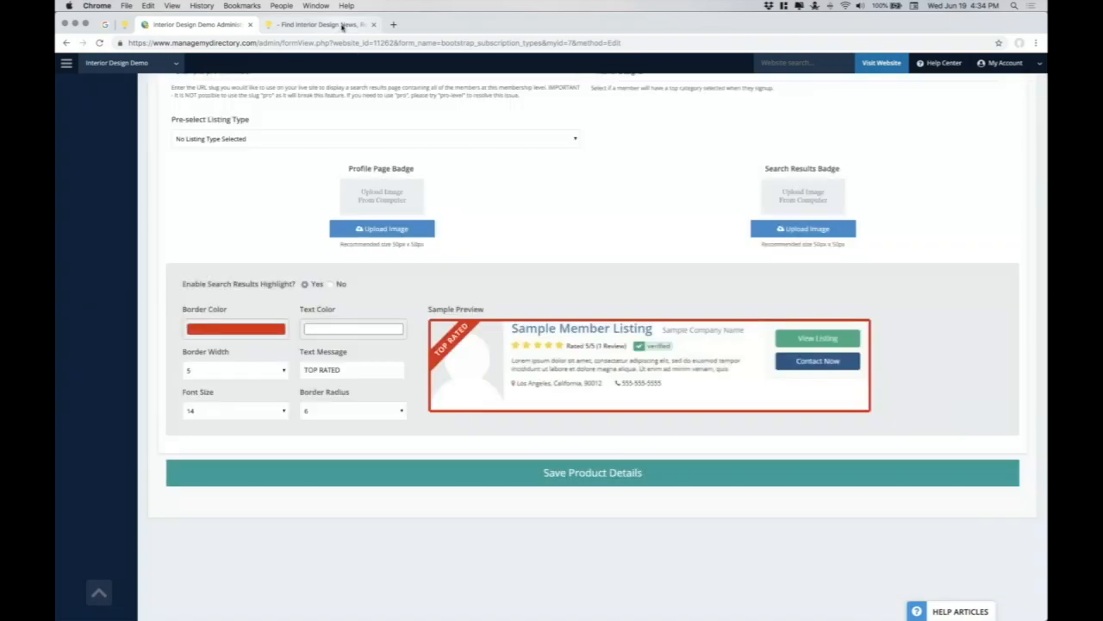
Open a duplicate of the demo site's search results page alongside the original to load the saved highlight style.
left_click(342, 26)
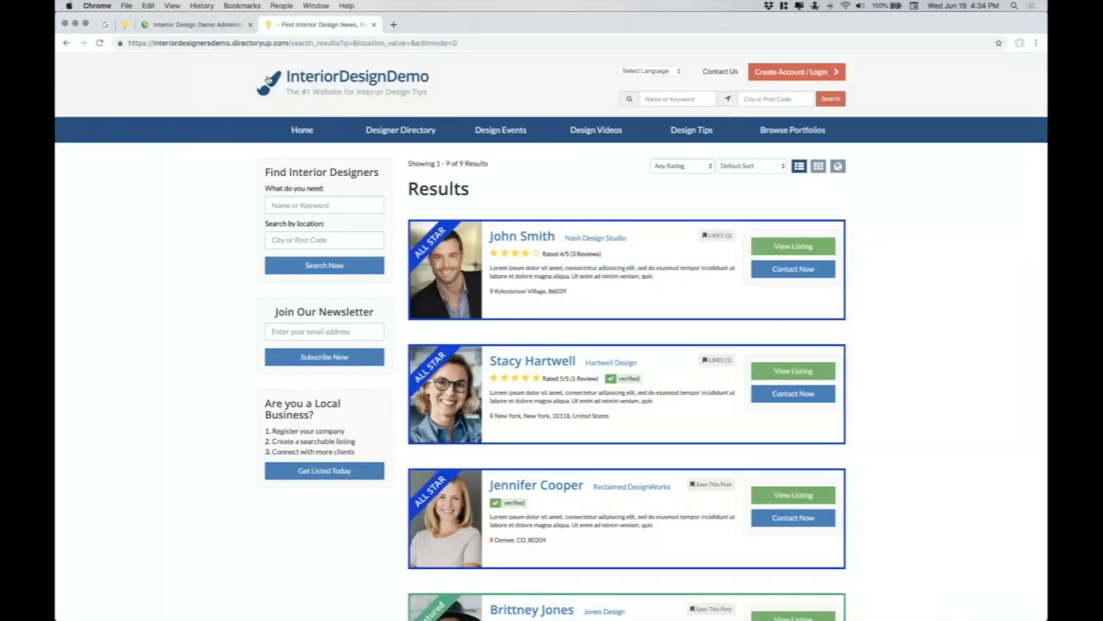
right_click(346, 24)
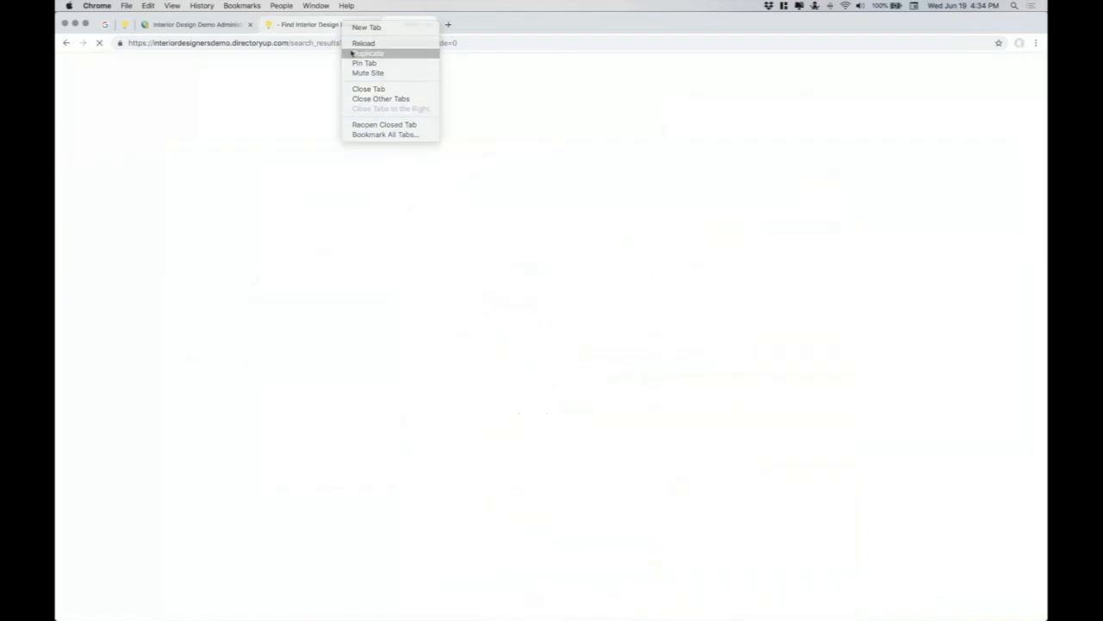
left_click(369, 54)
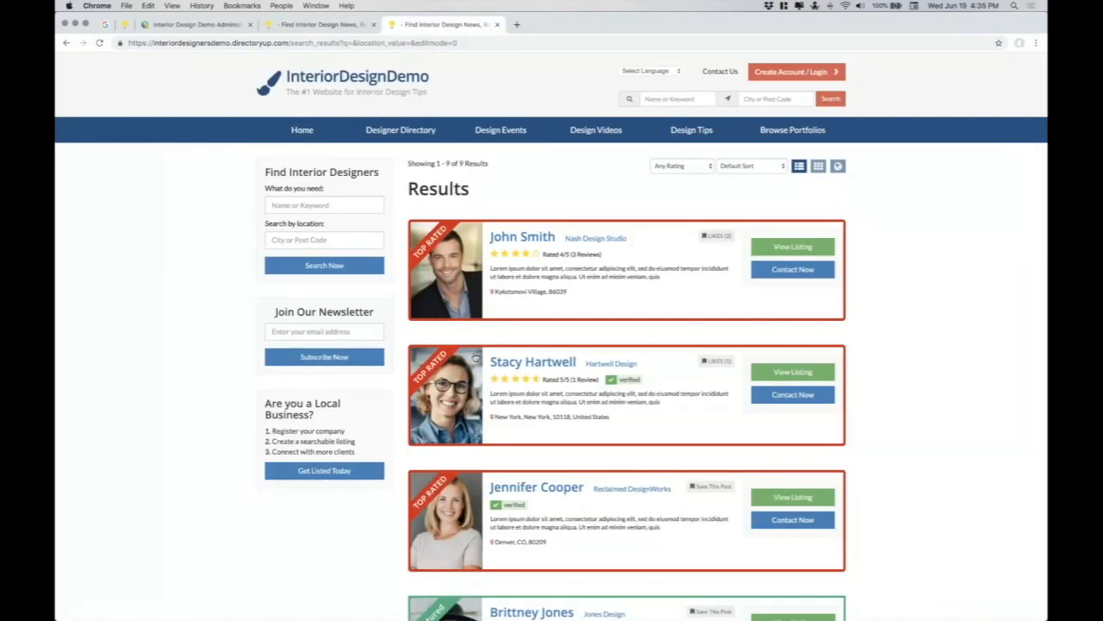
Examine the TOP RATED and Featured highlights on the member listings throughout the duplicated search results page.
scroll(477, 354, "down", 3)
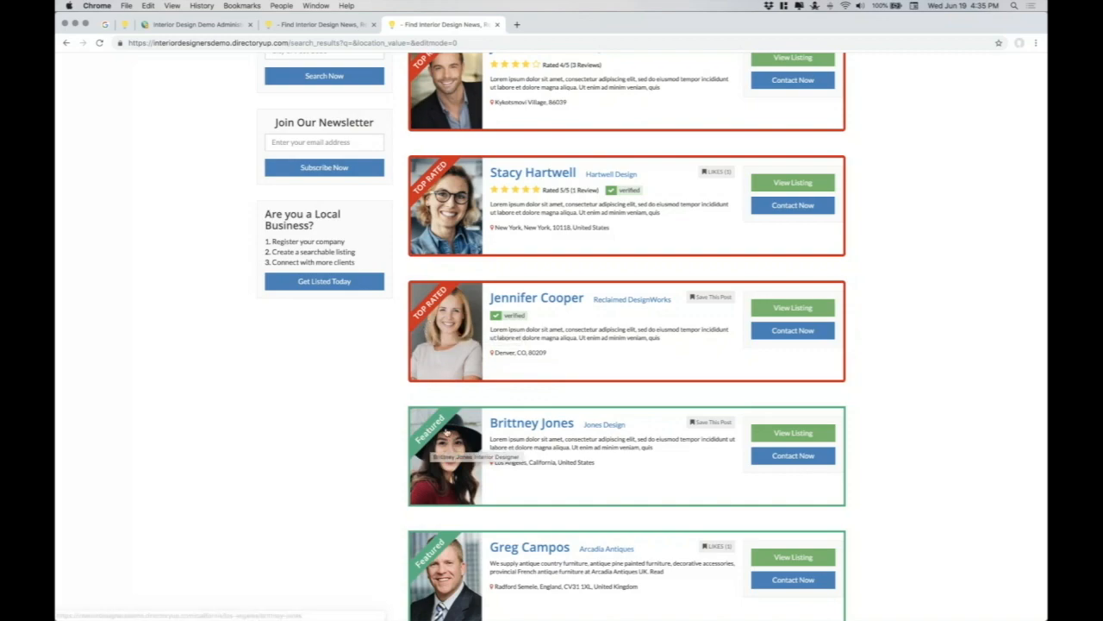
scroll(429, 441, "down", 3)
scroll(444, 482, "down", 1)
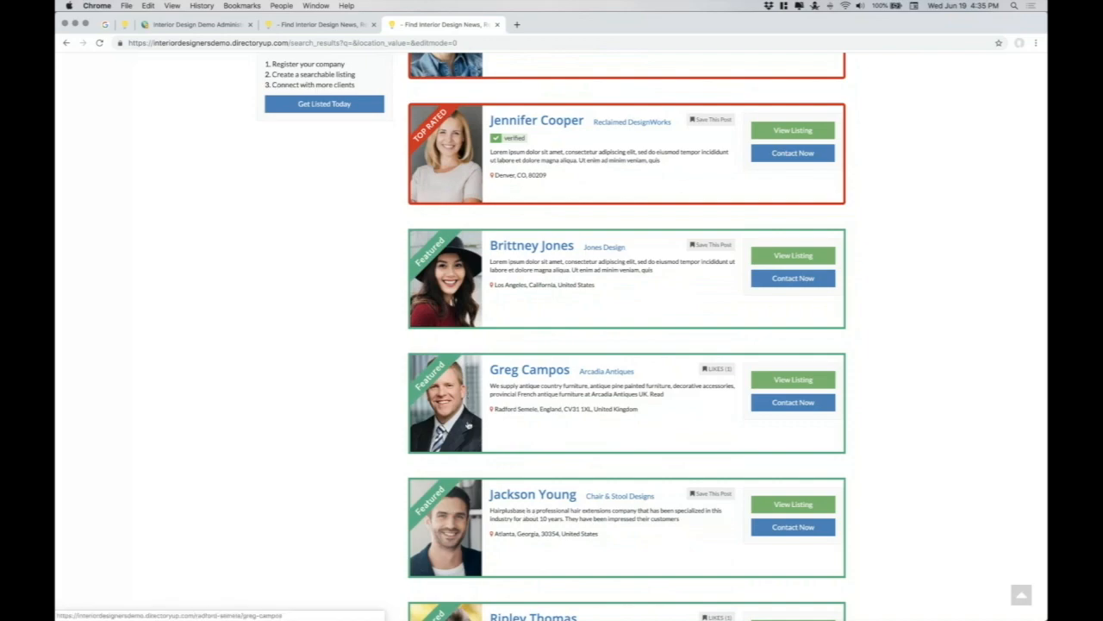
scroll(449, 505, "up", 8)
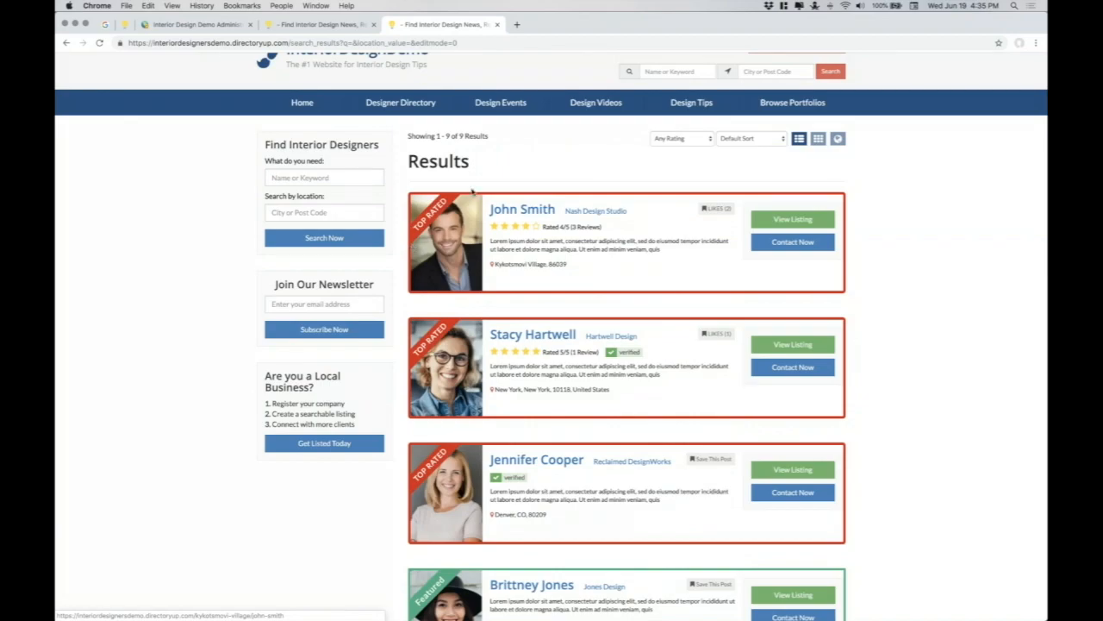
scroll(445, 250, "down", 5)
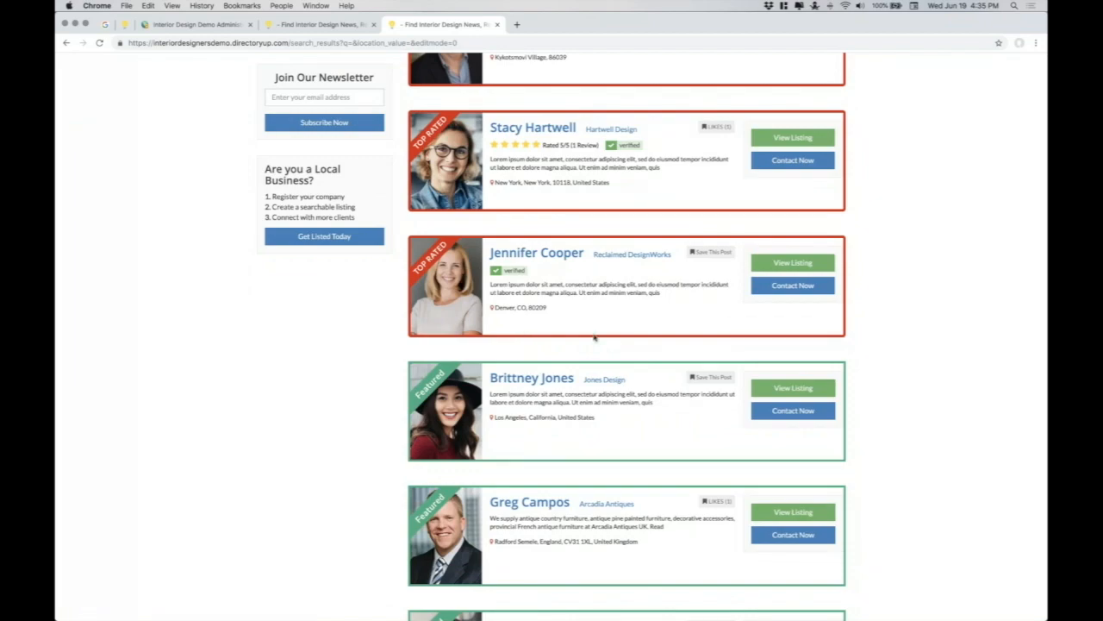
scroll(791, 412, "up", 3)
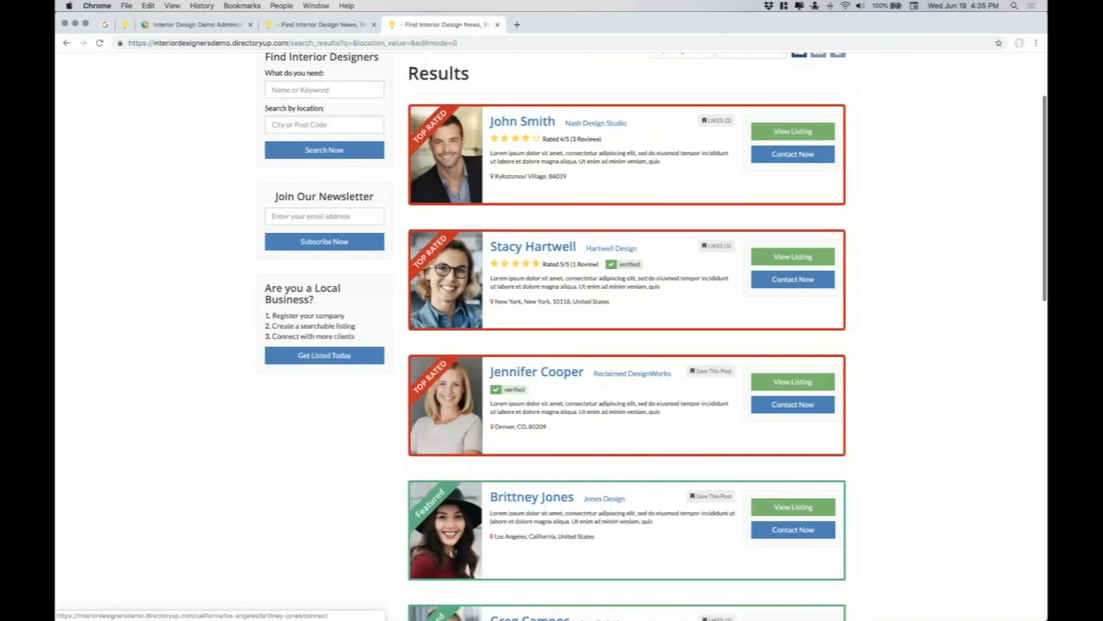
scroll(793, 529, "up", 2)
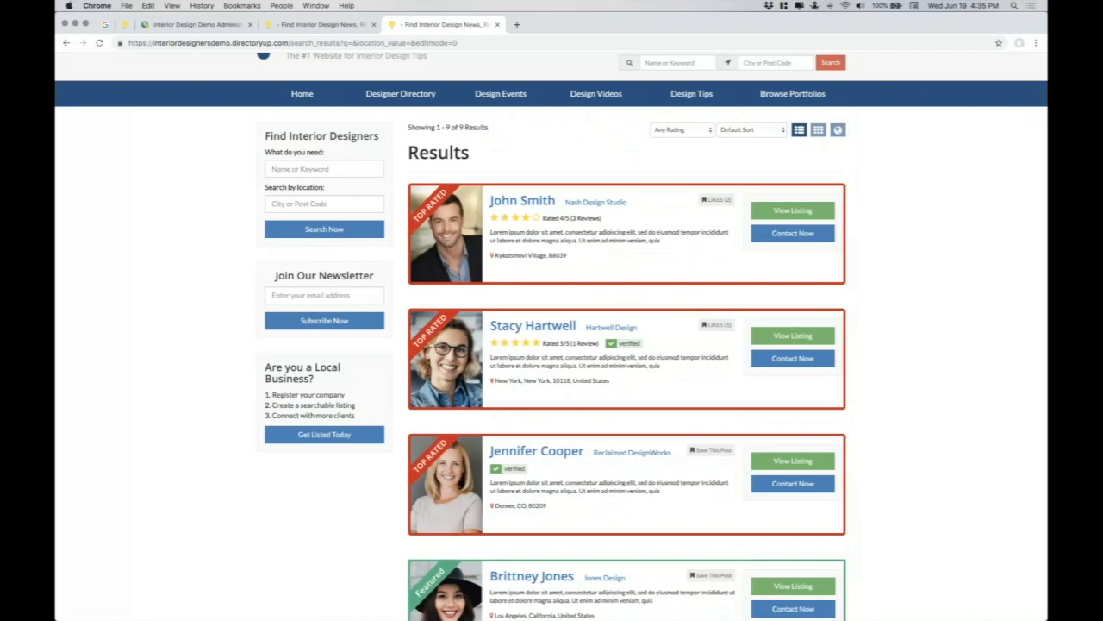
Preview the highlighted member search results in grid view, and return them to list view.
scroll(552, 336, "up", 1)
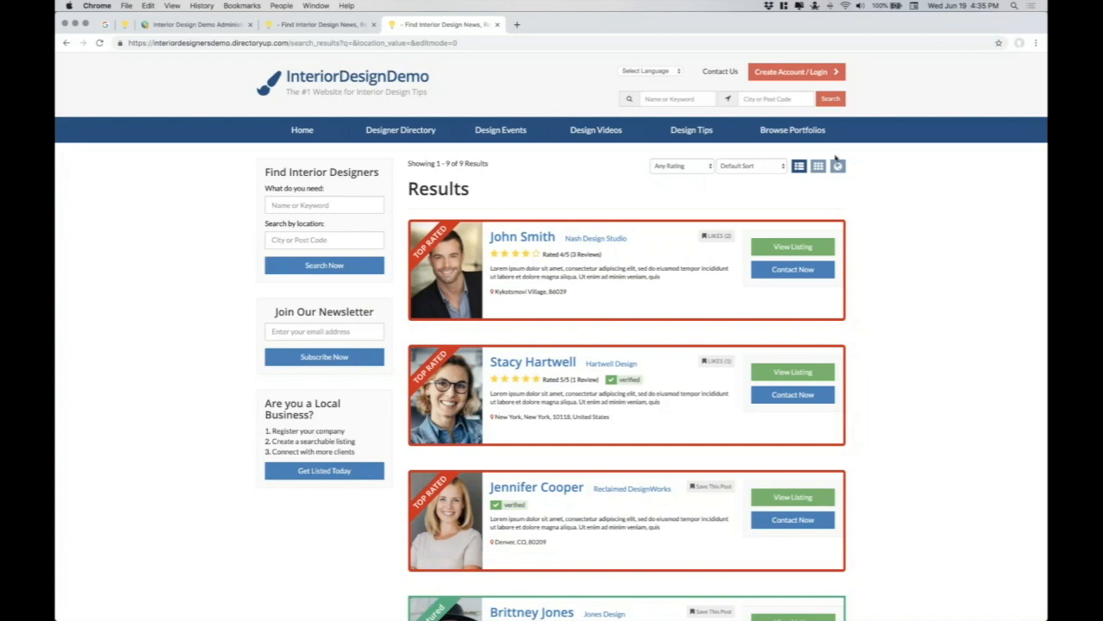
left_click(818, 166)
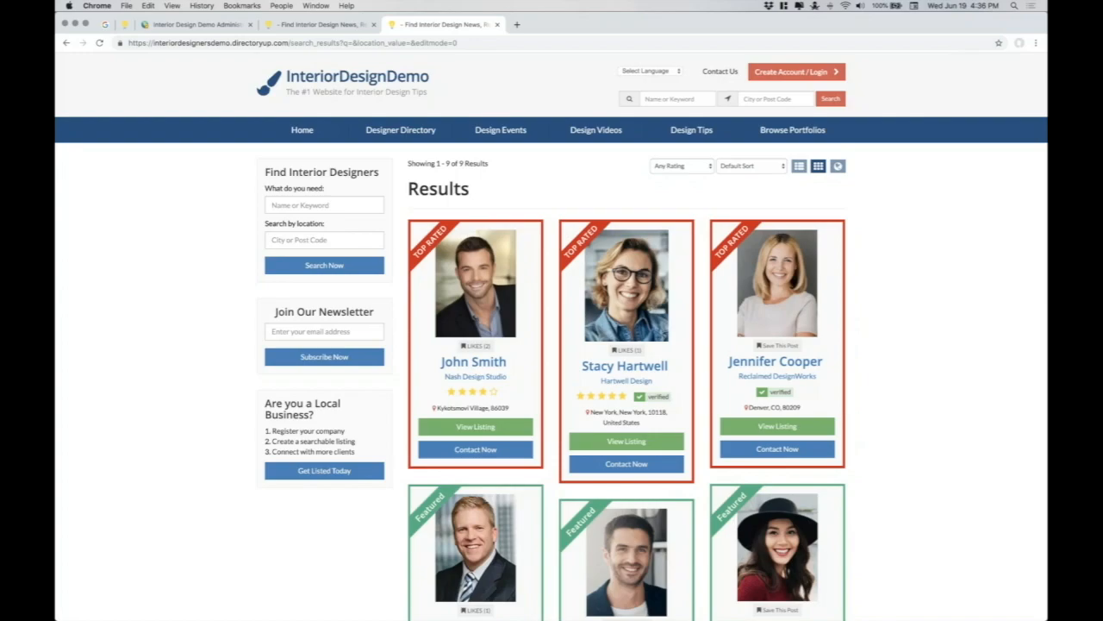
left_click(799, 165)
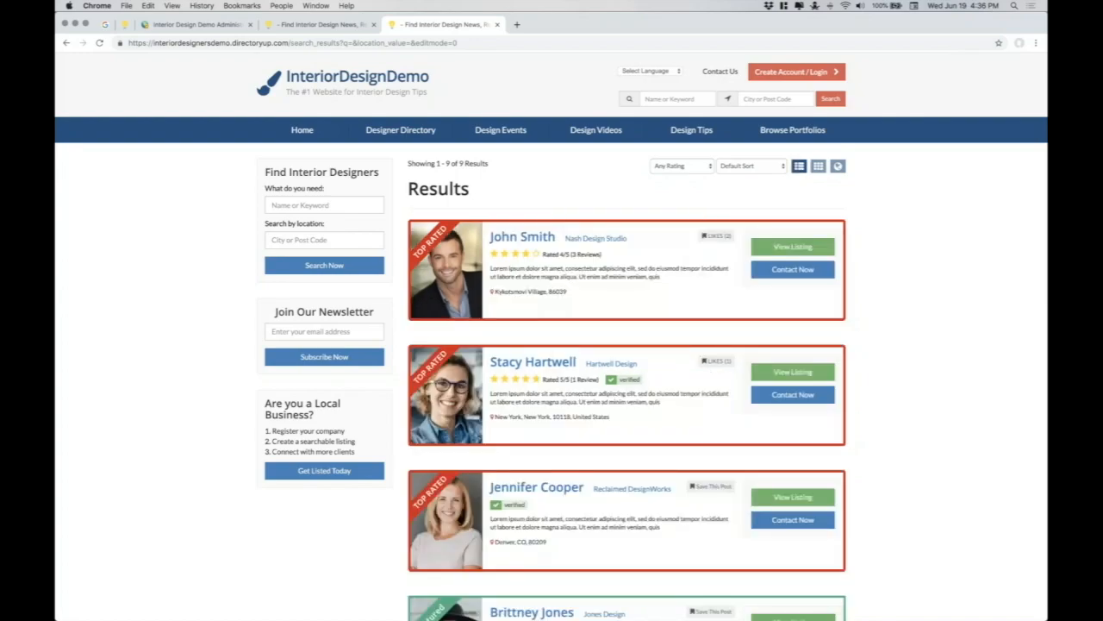
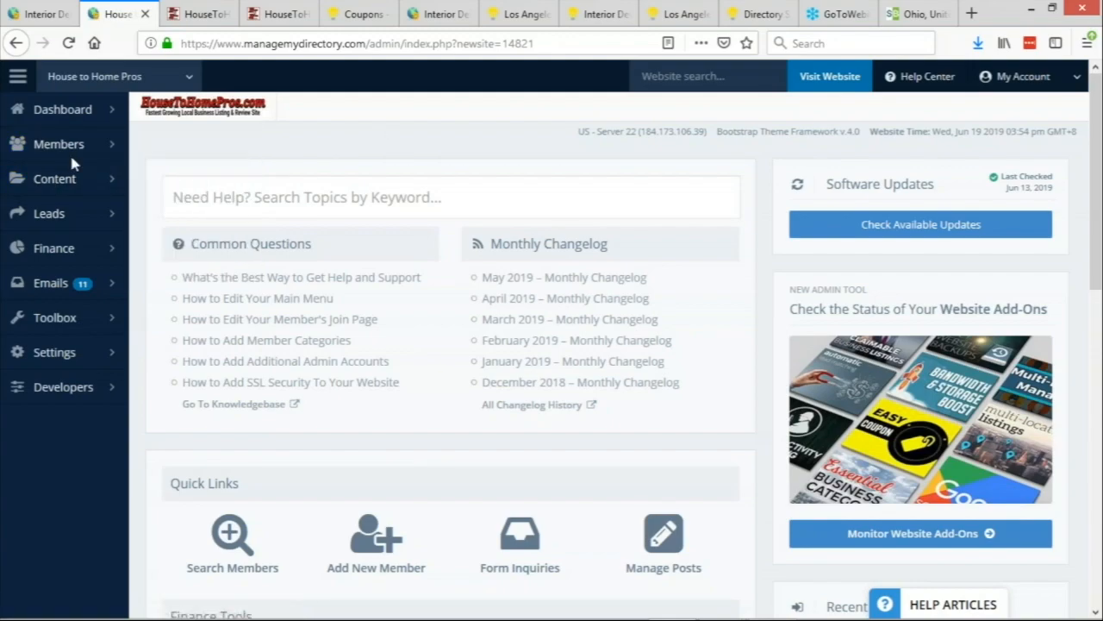
Open the web pages list in the House to Home Pros admin and search it for "orange".
left_click(172, 178)
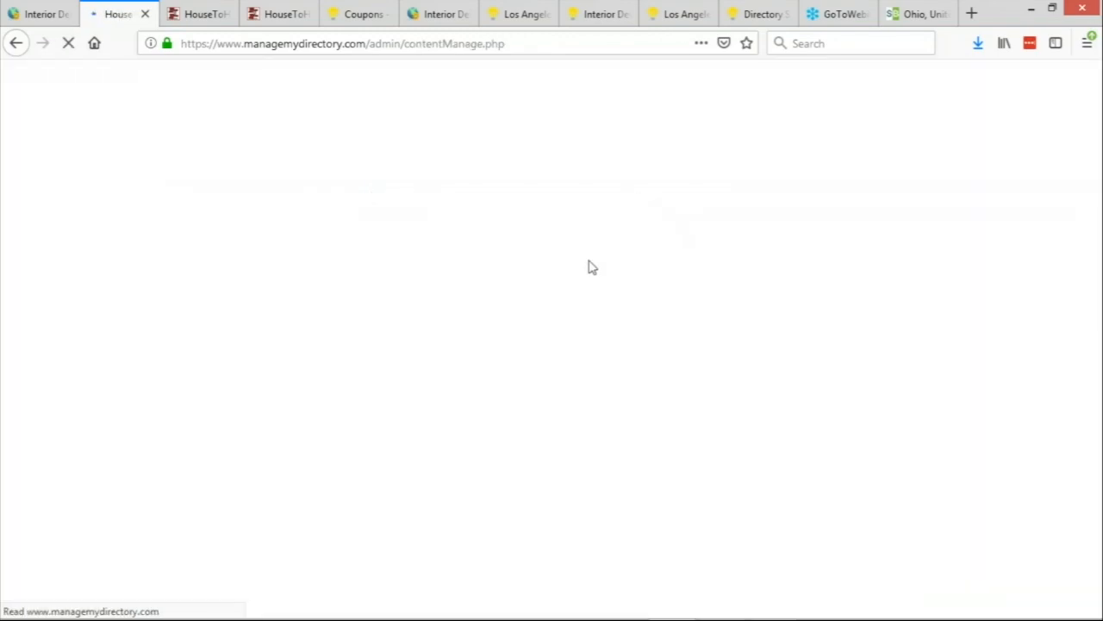
scroll(562, 269, "down", 5)
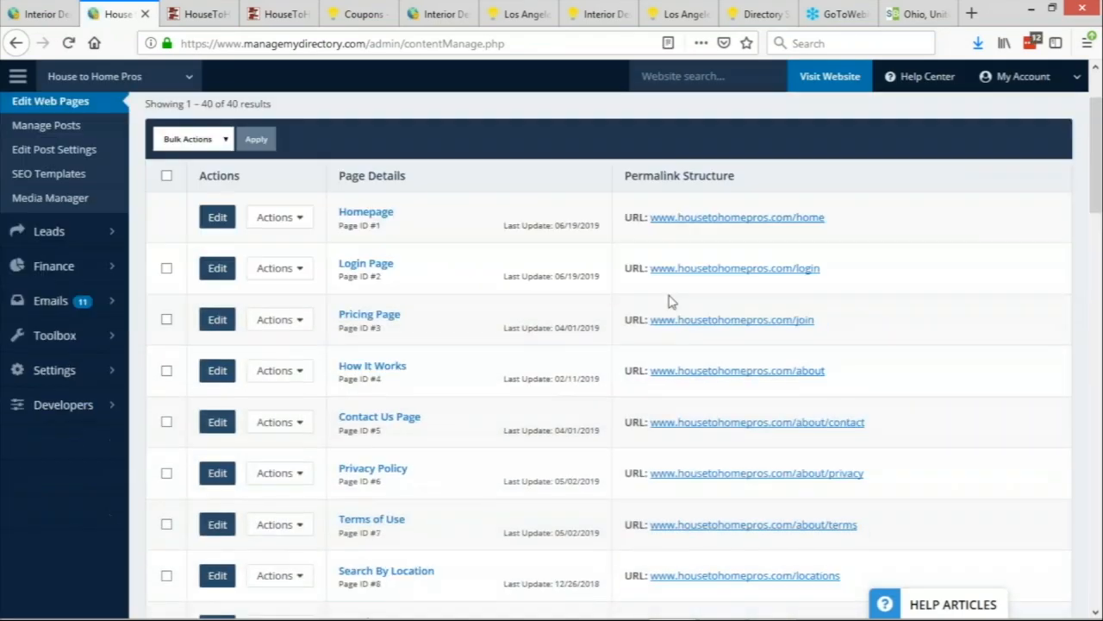
scroll(933, 295, "down", 8)
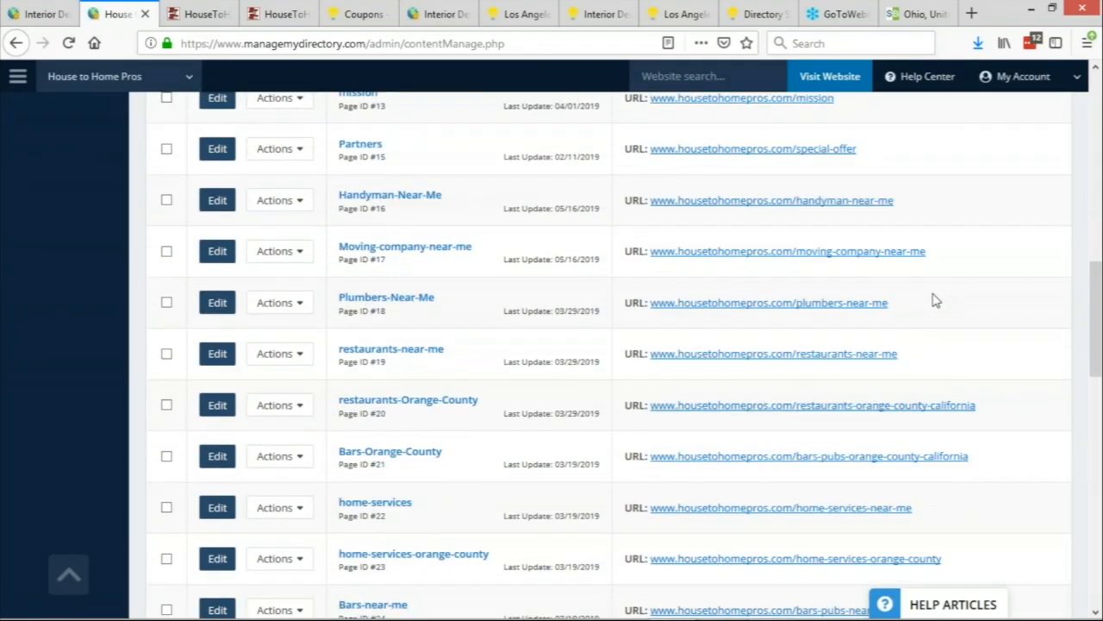
scroll(436, 301, "up", 13)
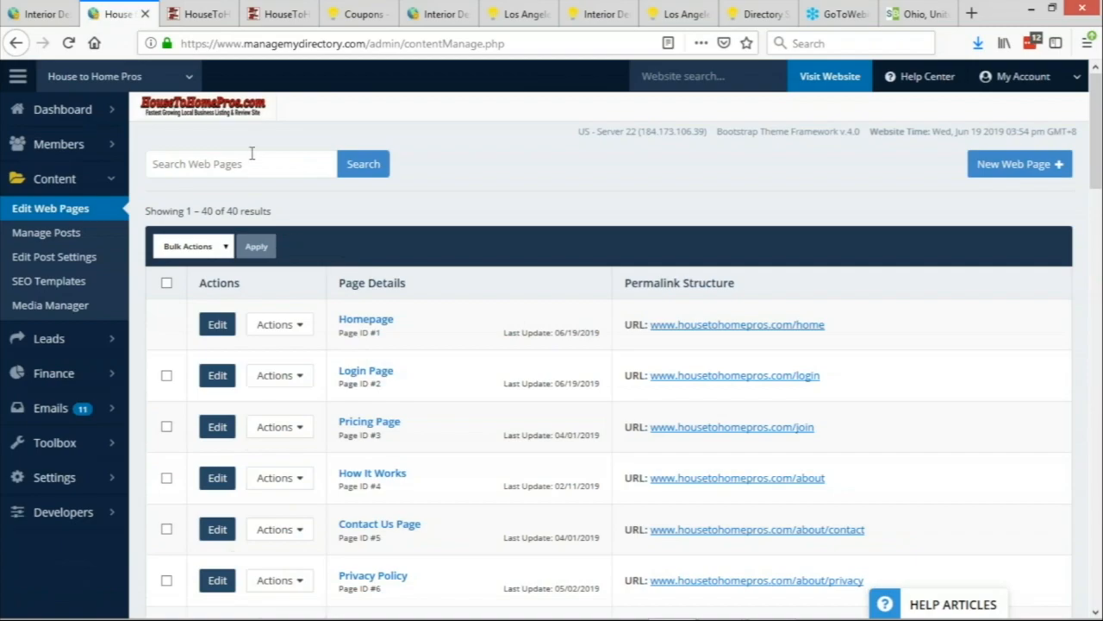
left_click(254, 161)
type("orange")
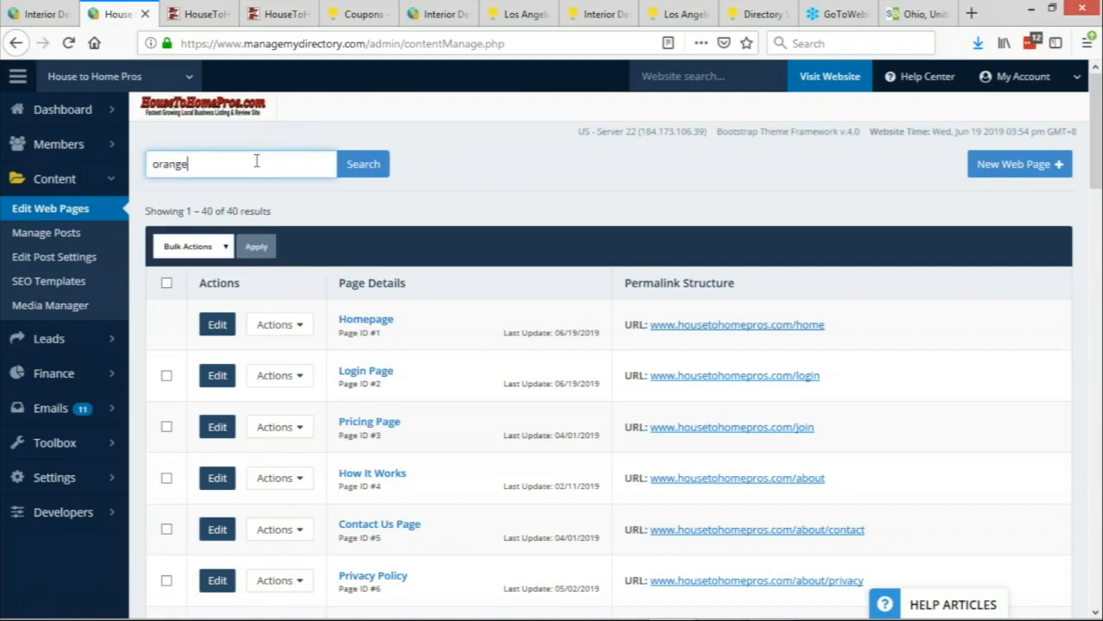
key("Return")
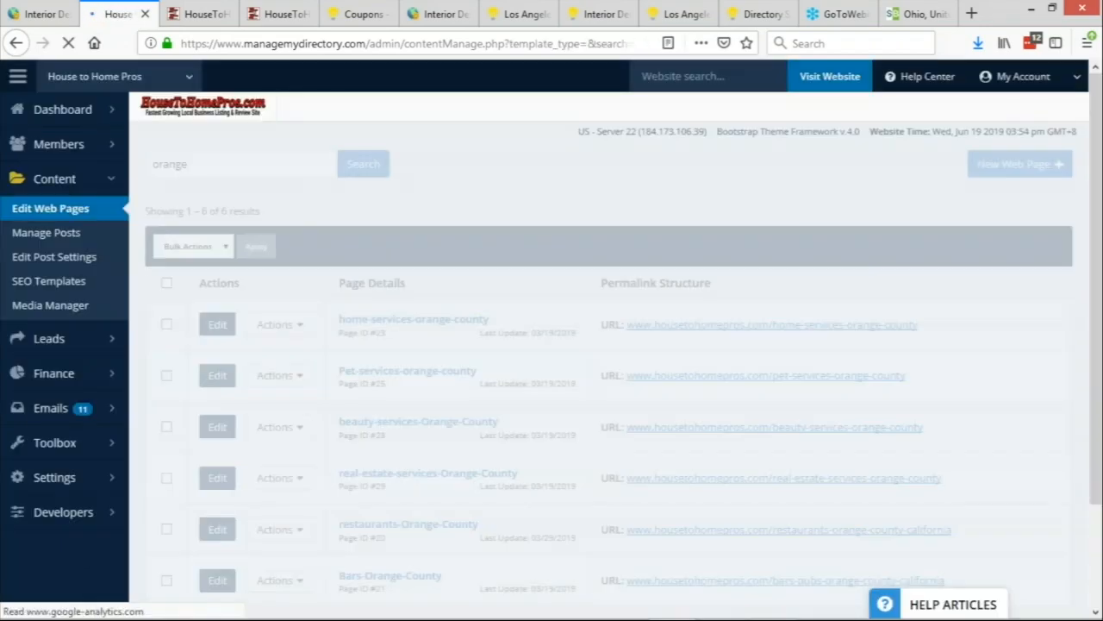
scroll(793, 178, "down", 1)
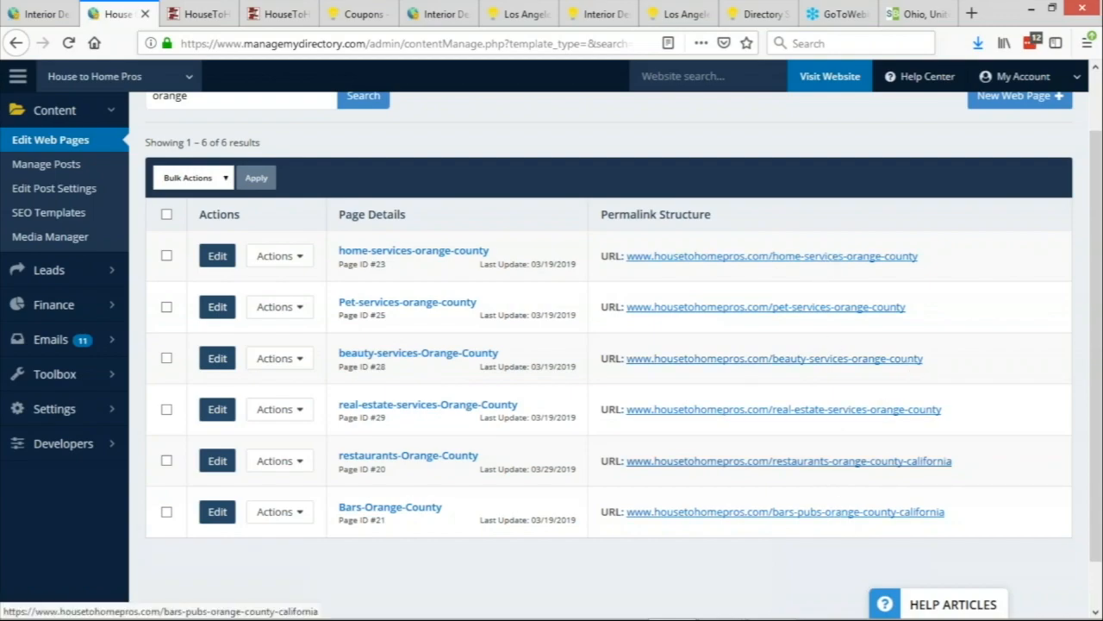
View the home-services-orange-county page on the live site and deny its location access request, remembering the decision.
left_click(274, 257)
left_click(226, 280)
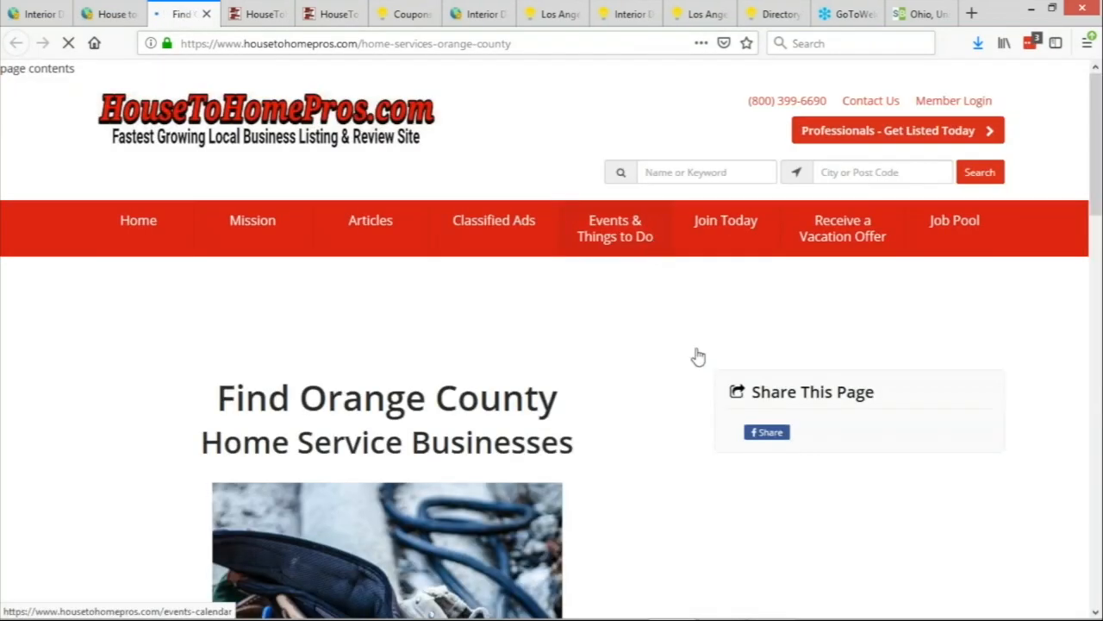
scroll(617, 411, "down", 2)
scroll(617, 411, "down", 2)
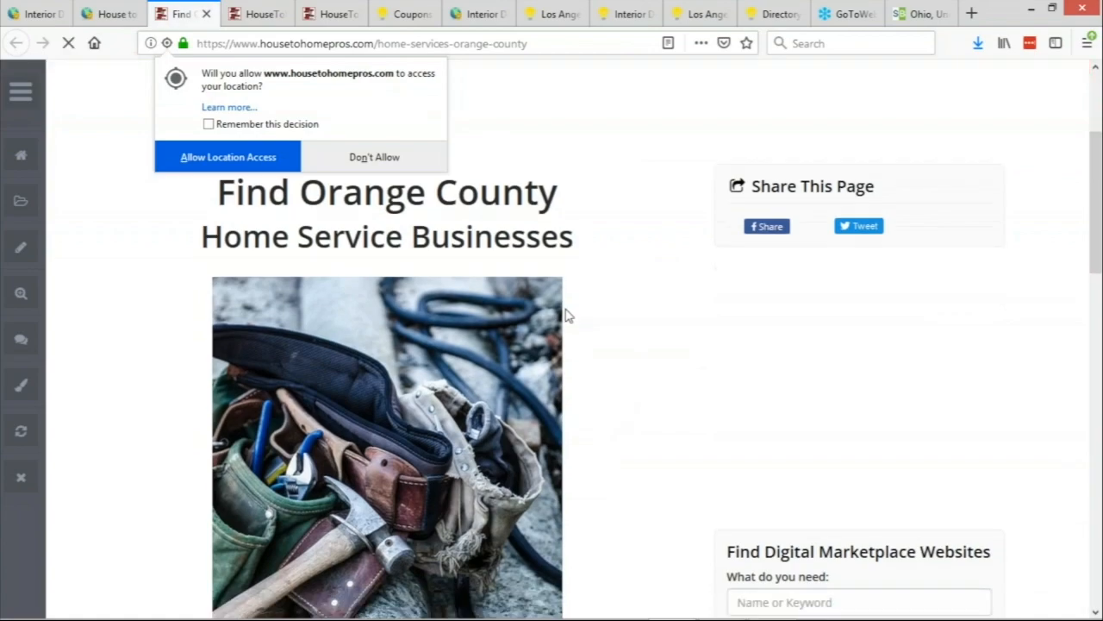
left_click(231, 124)
left_click(394, 159)
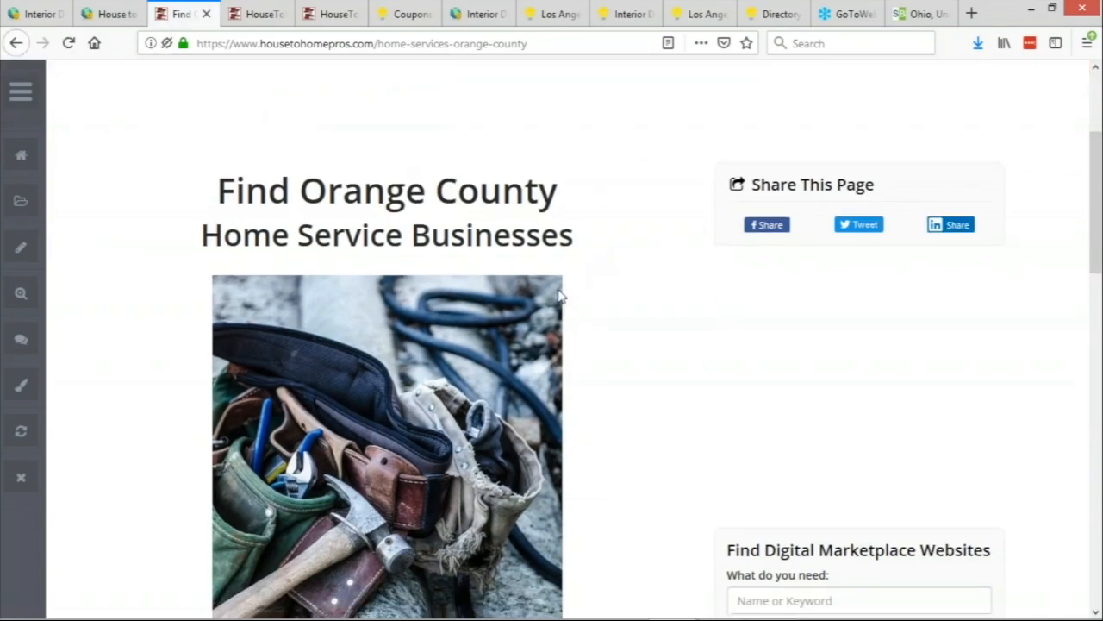
Examine the Orange County home services page's body text and the "home-services" part of its URL.
scroll(638, 350, "down", 5)
scroll(521, 376, "down", 3)
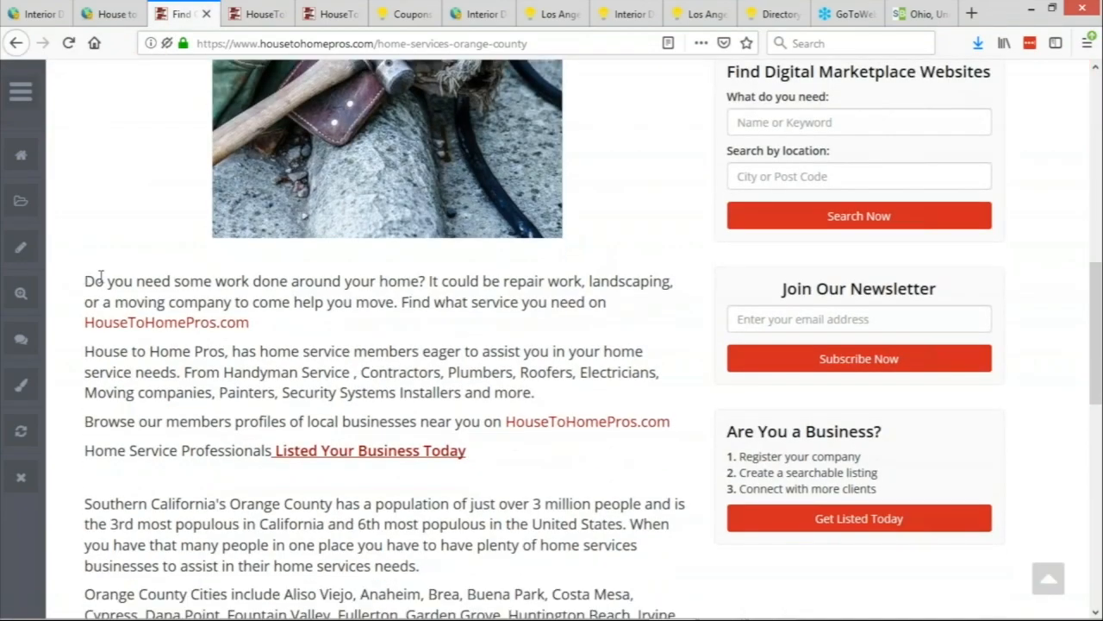
left_click_drag(101, 276, 497, 383)
scroll(517, 362, "down", 6)
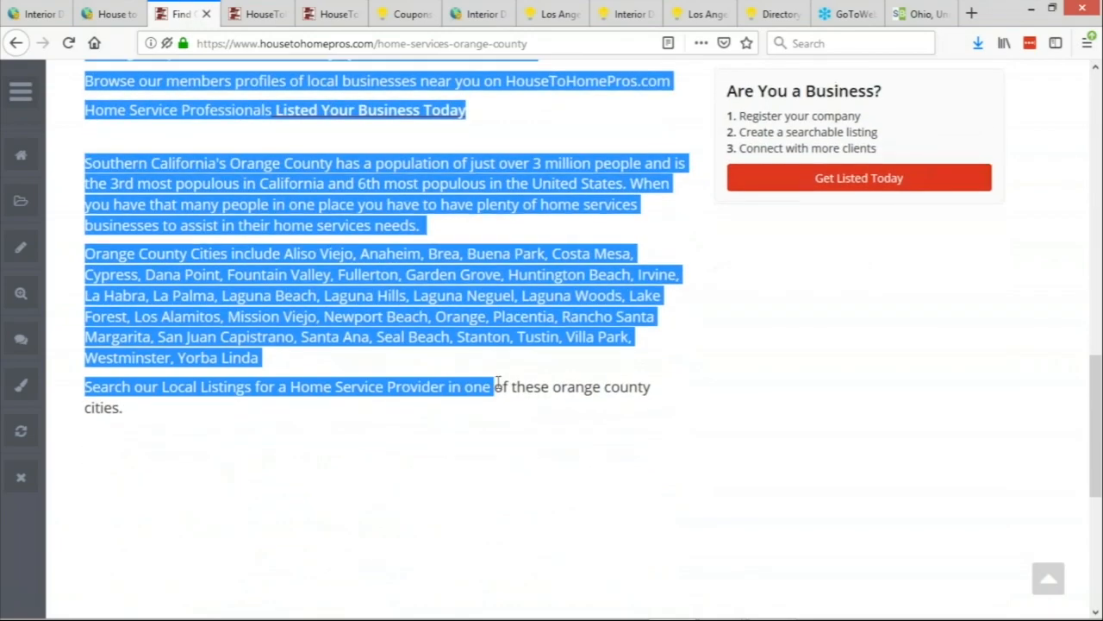
scroll(497, 382, "up", 15)
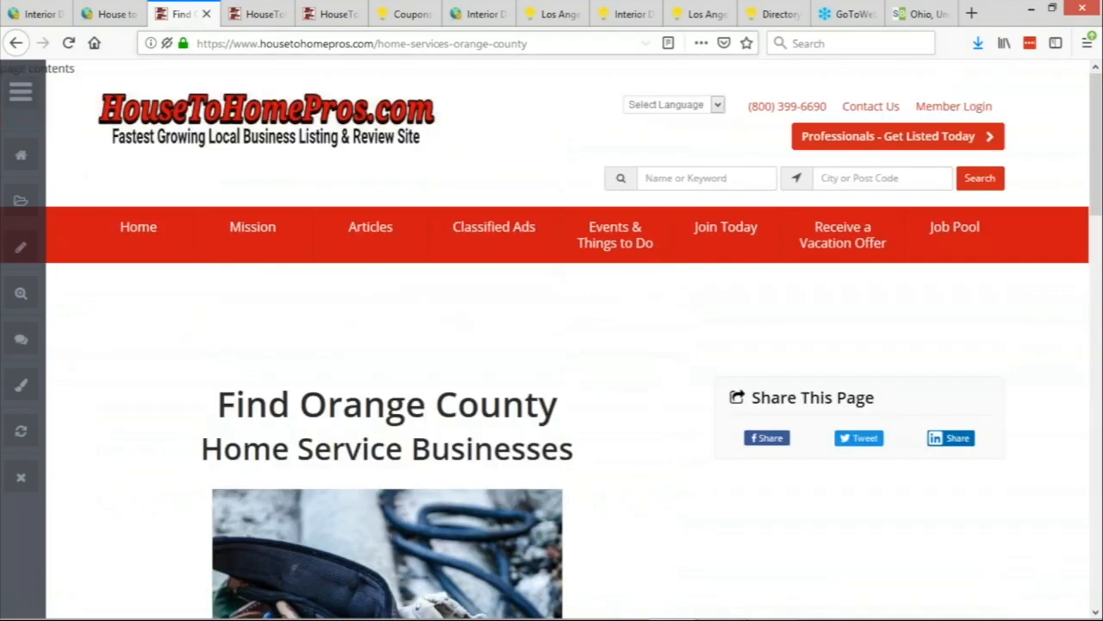
left_click_drag(378, 48, 426, 48)
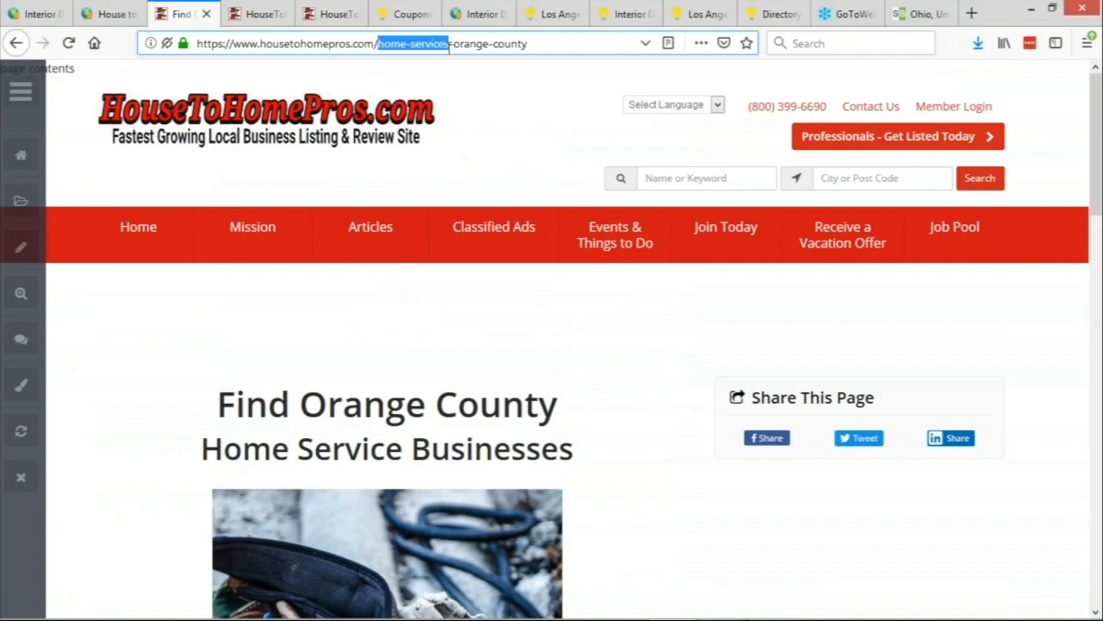
left_click(453, 46)
Search the live directory for members located in Orange County, CA, USA.
left_click(853, 177)
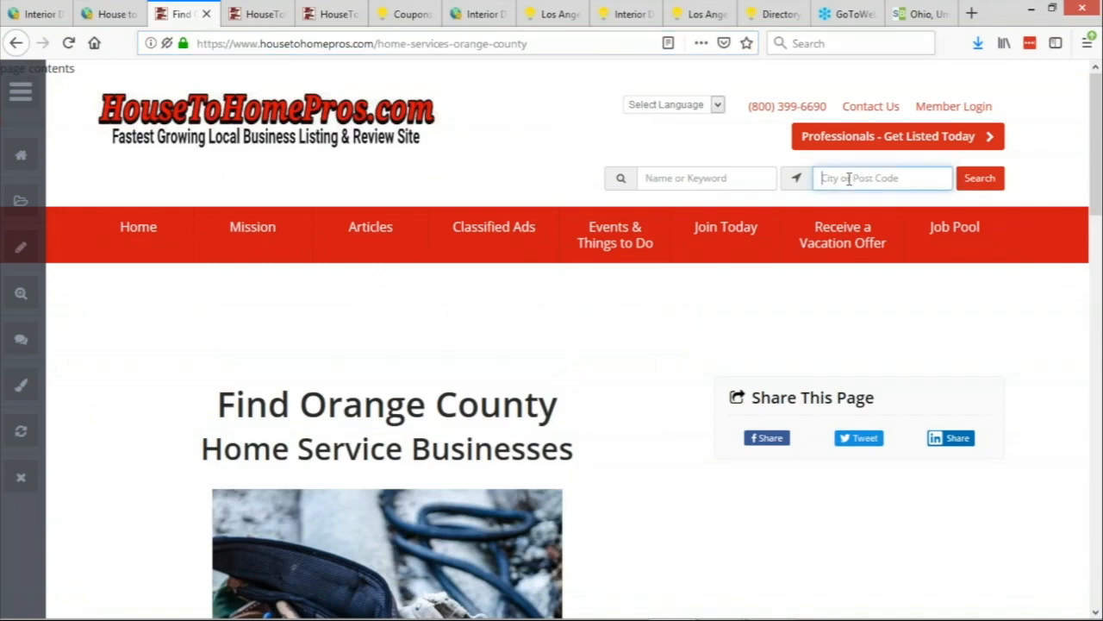
type("oran")
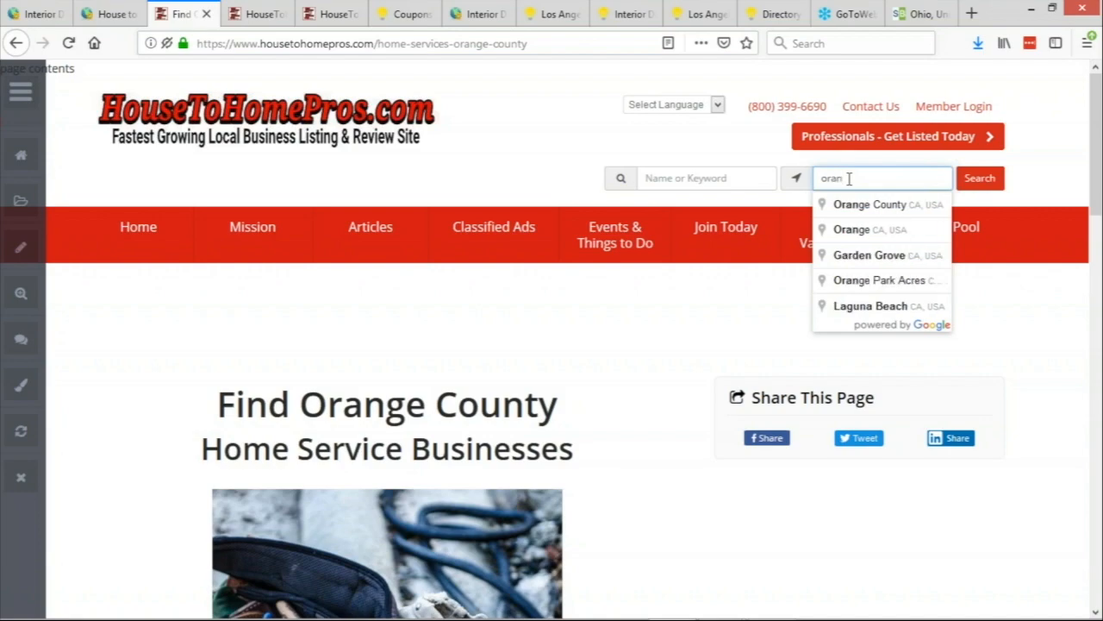
left_click(891, 207)
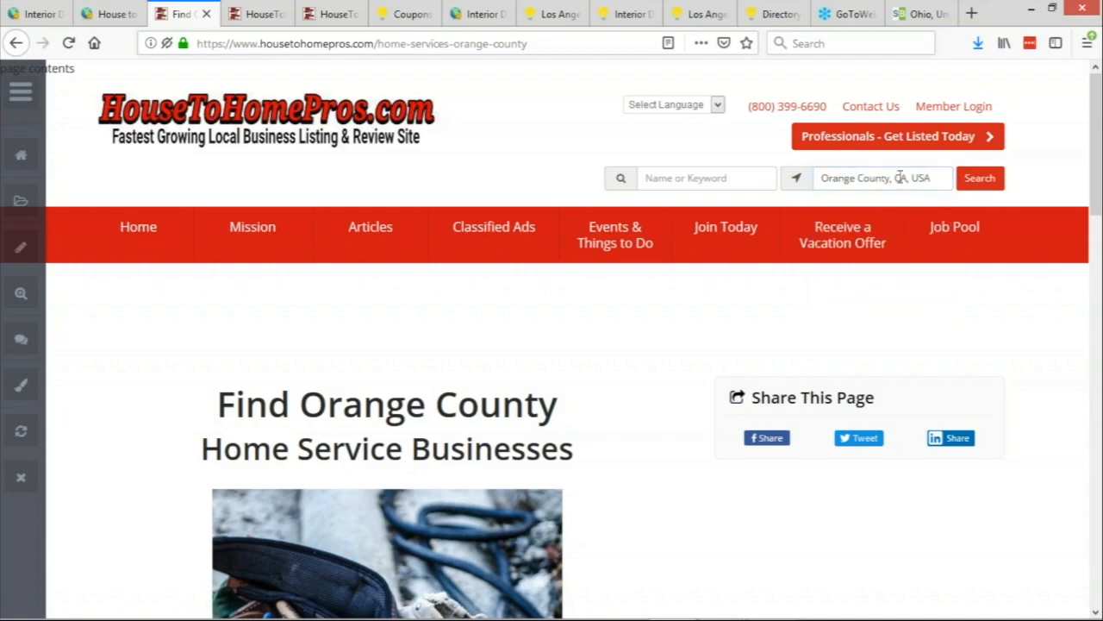
left_click(983, 183)
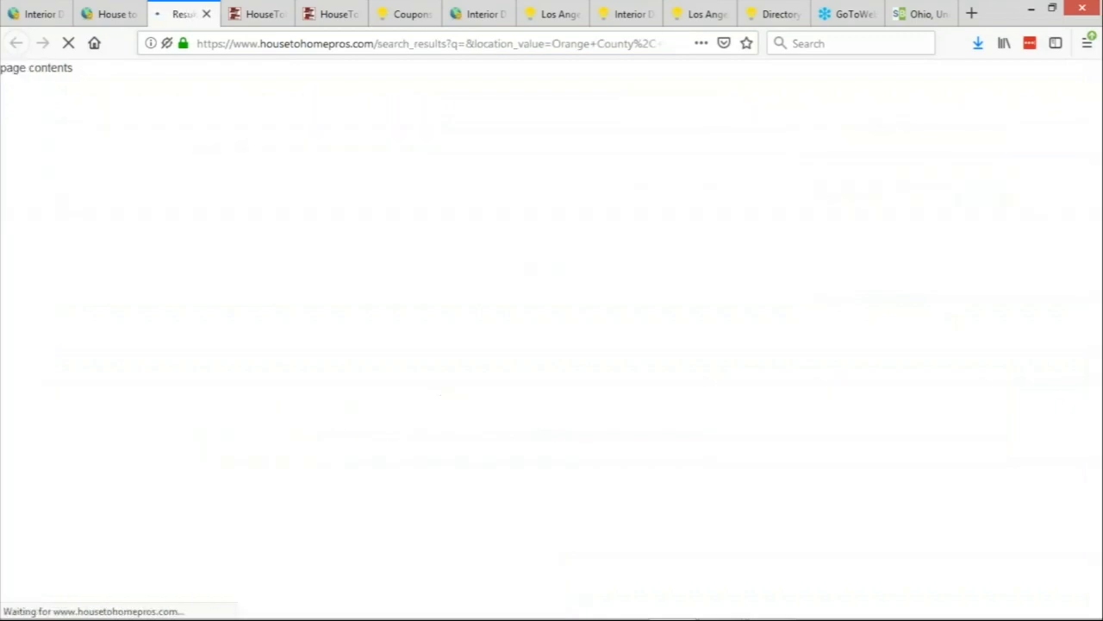
Examine the member listings, categories and locations throughout the Orange County search results.
scroll(653, 328, "down", 2)
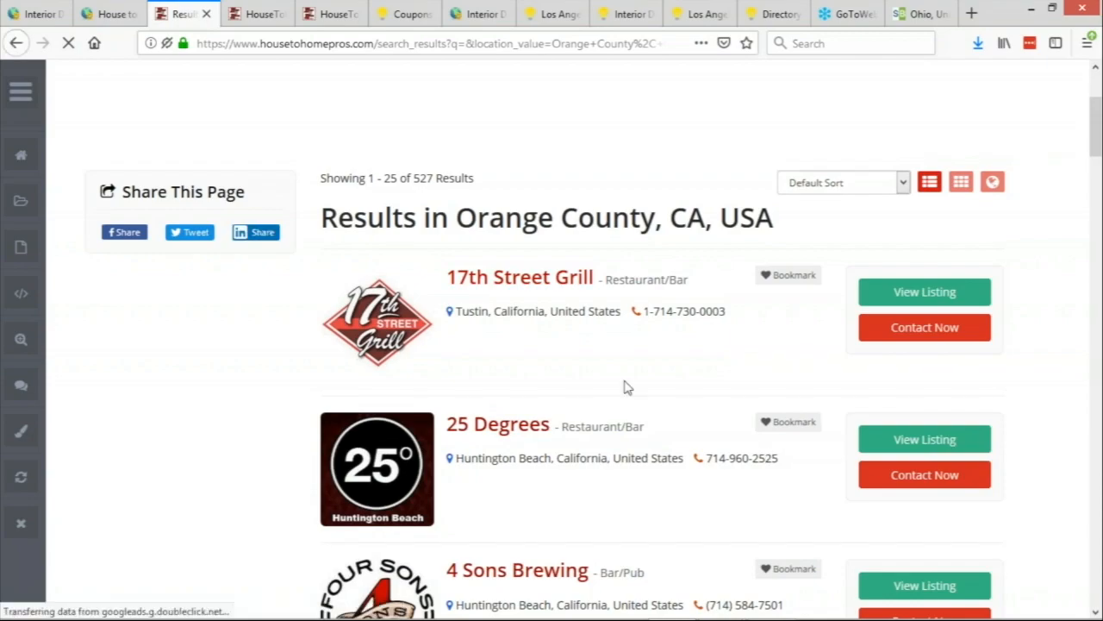
scroll(650, 394, "down", 2)
scroll(535, 414, "down", 3)
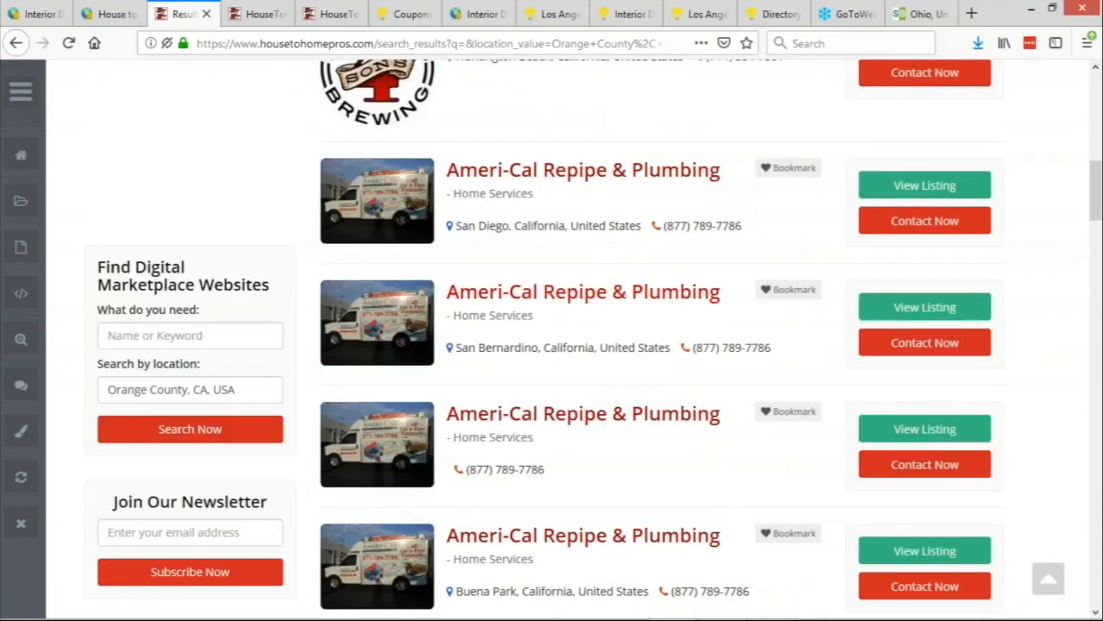
scroll(537, 293, "up", 2)
scroll(604, 354, "up", 3)
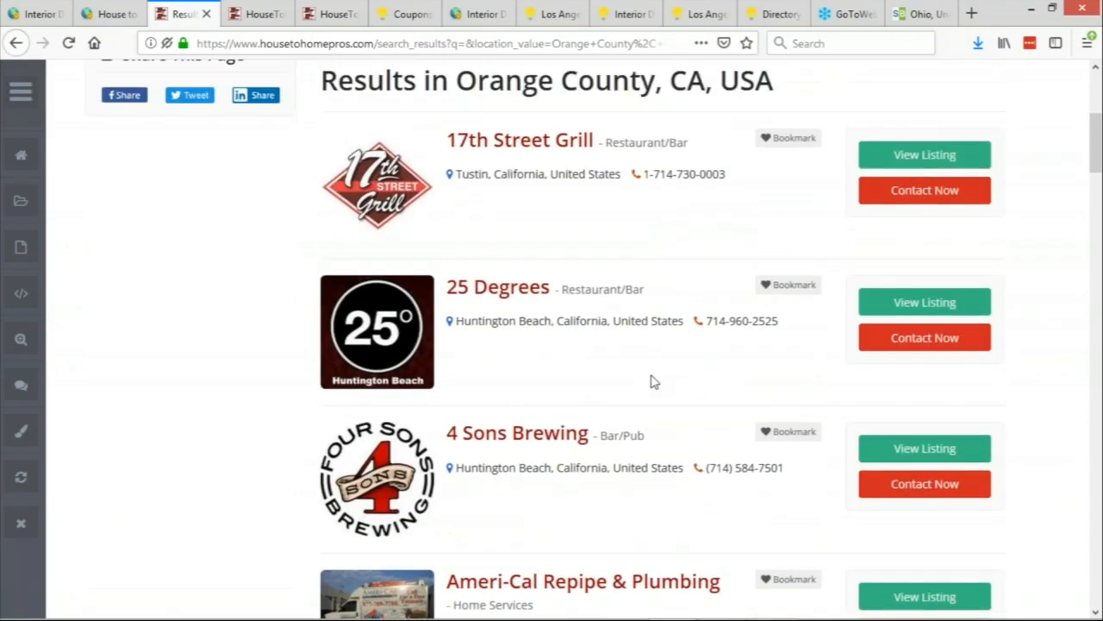
scroll(653, 382, "down", 7)
scroll(703, 365, "down", 3)
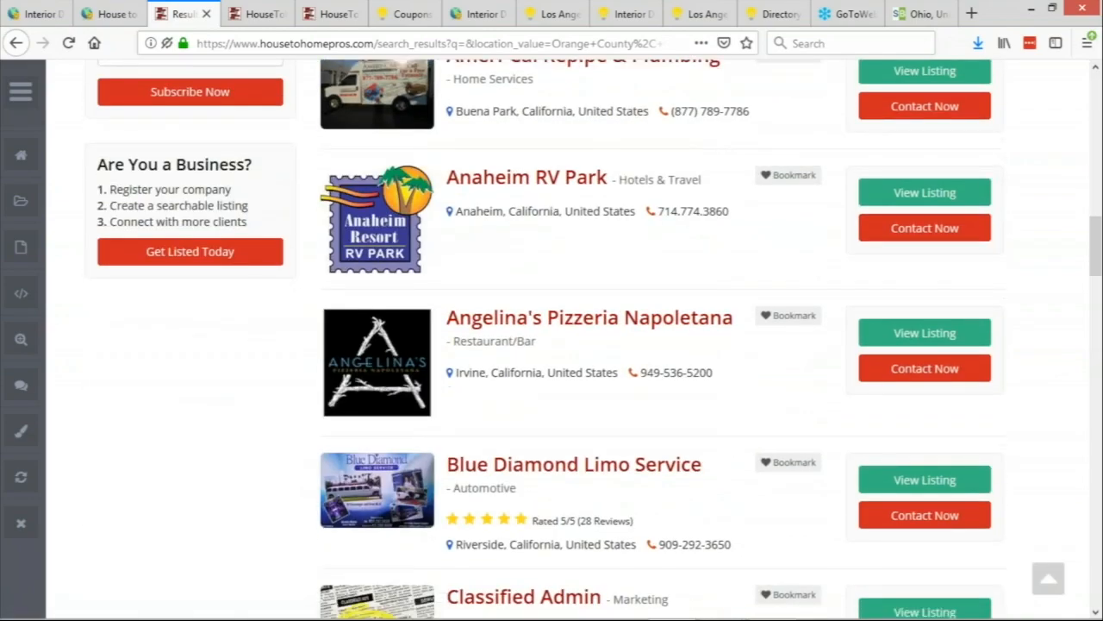
scroll(702, 365, "down", 4)
scroll(678, 406, "down", 9)
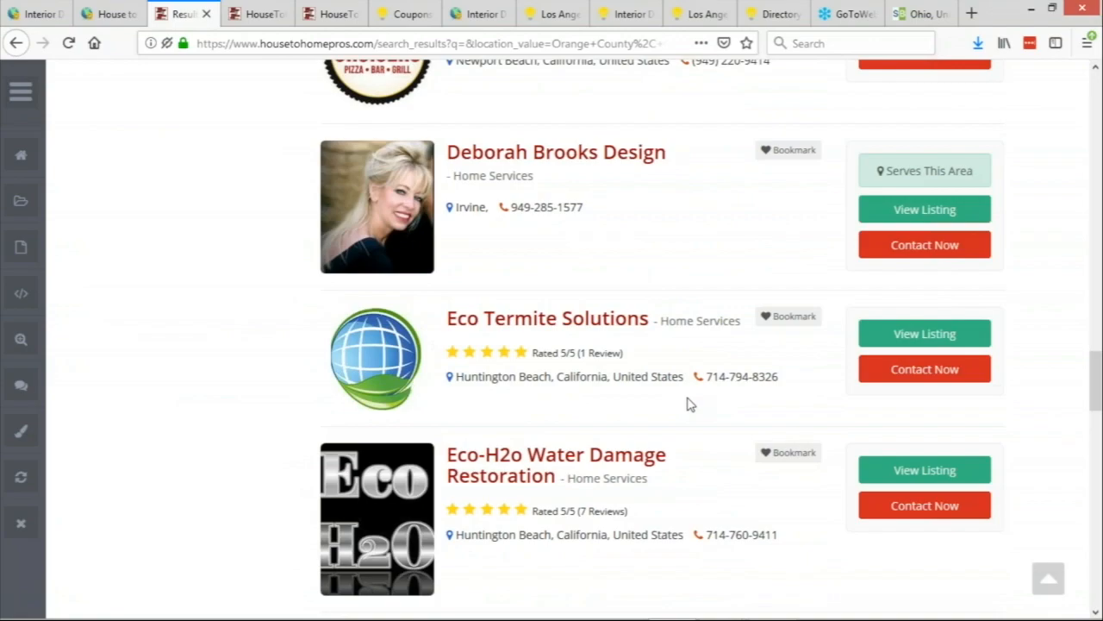
scroll(688, 405, "down", 2)
scroll(688, 404, "up", 15)
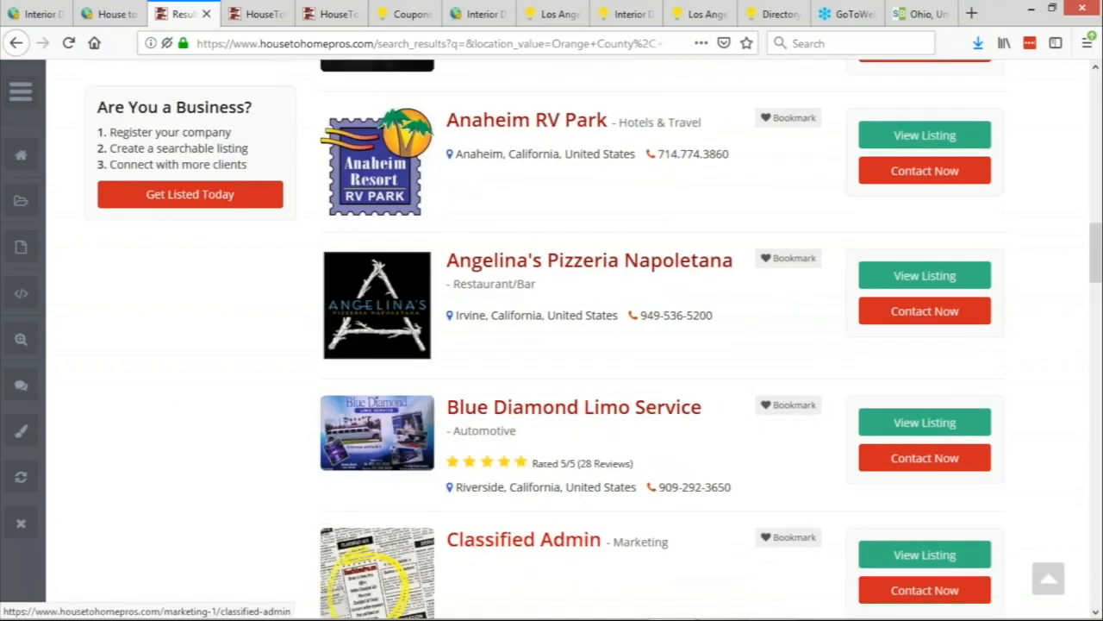
scroll(600, 338, "up", 1)
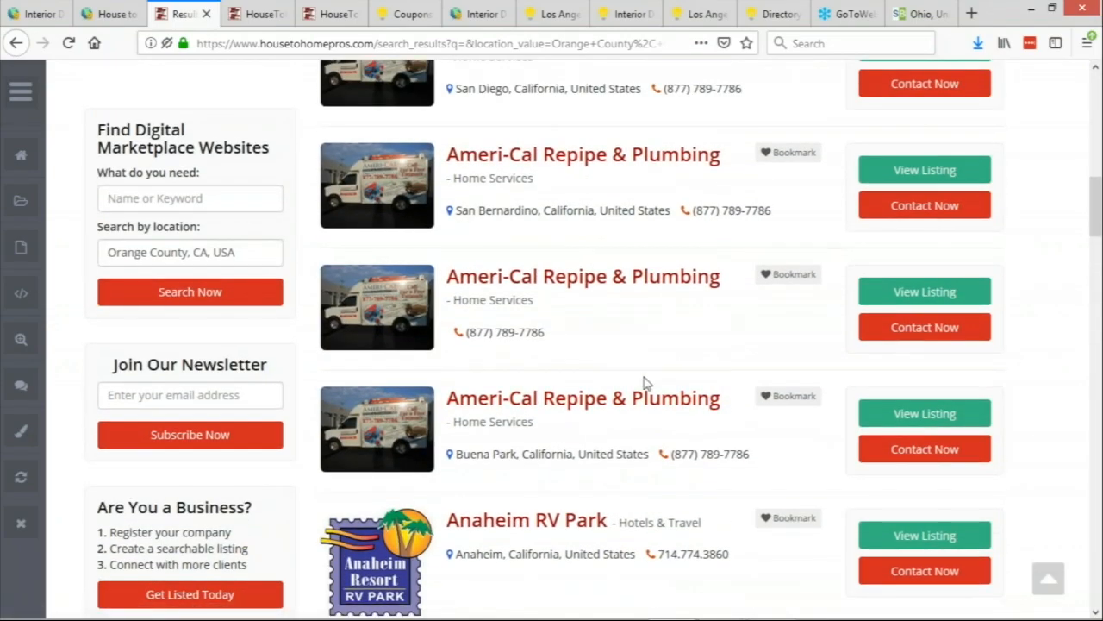
scroll(647, 382, "down", 15)
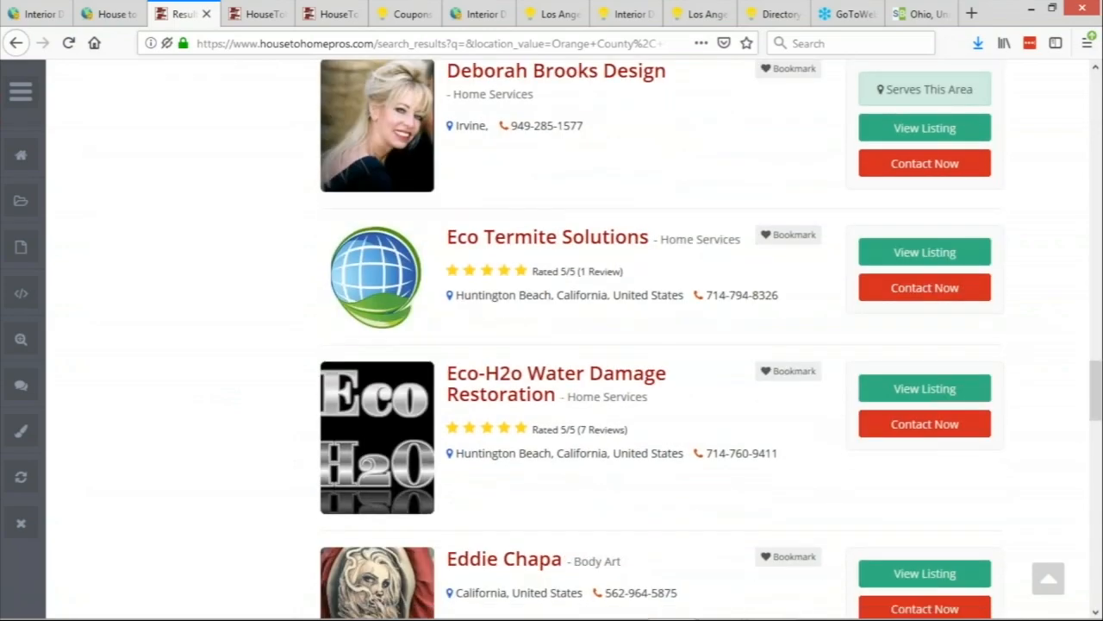
scroll(505, 276, "down", 12)
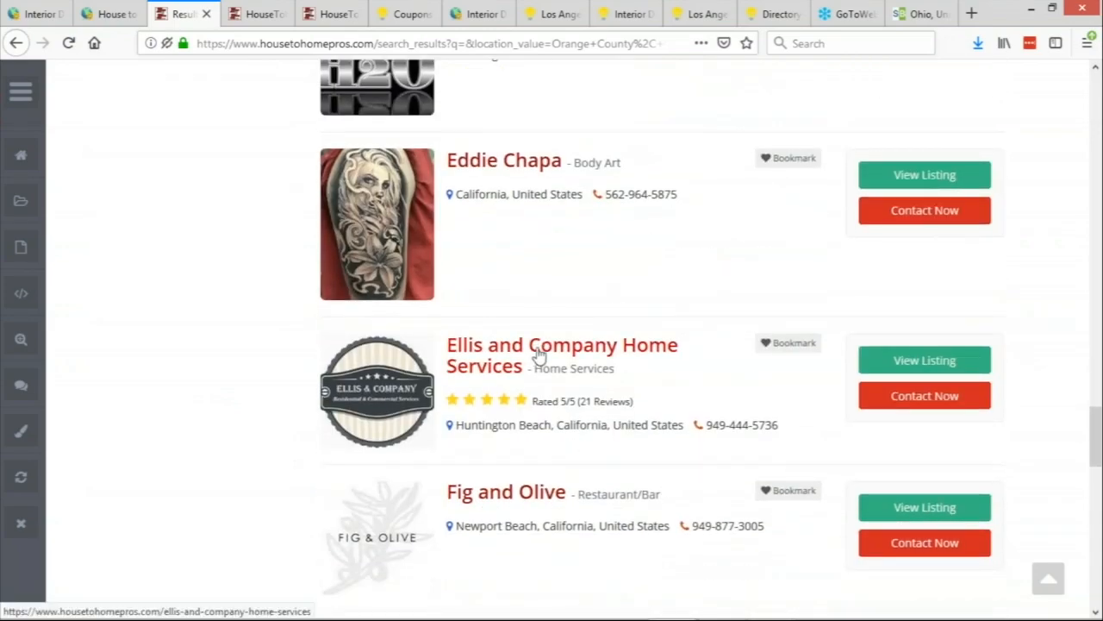
scroll(470, 445, "down", 6)
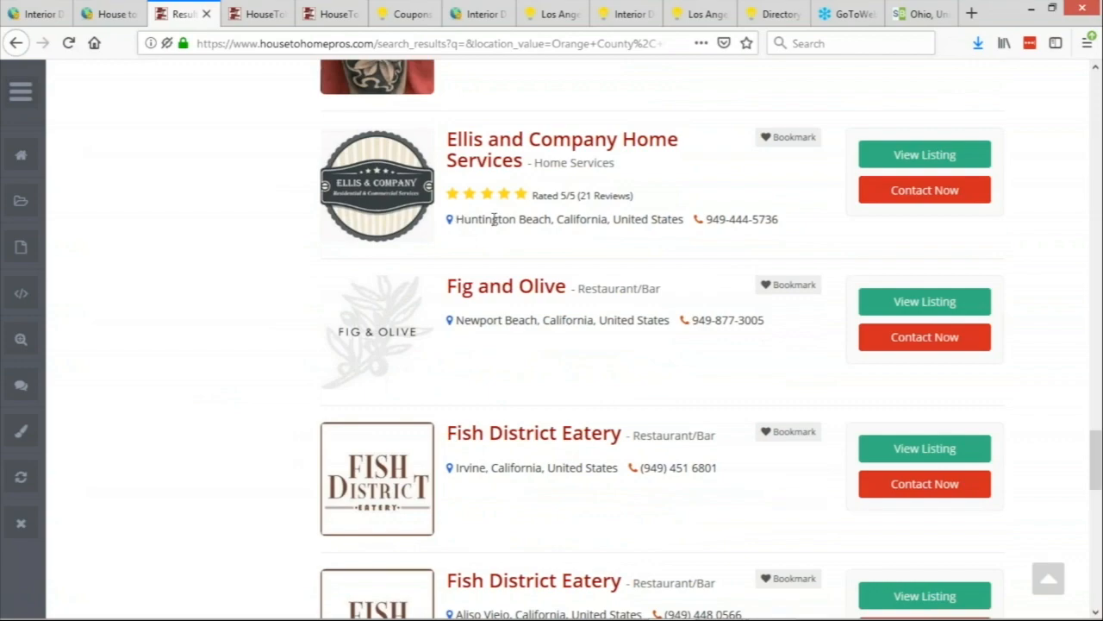
Highlight Huntington Beach in the Ellis and Company Home Services result and view that member's profile in a new tab.
left_click_drag(494, 219, 548, 219)
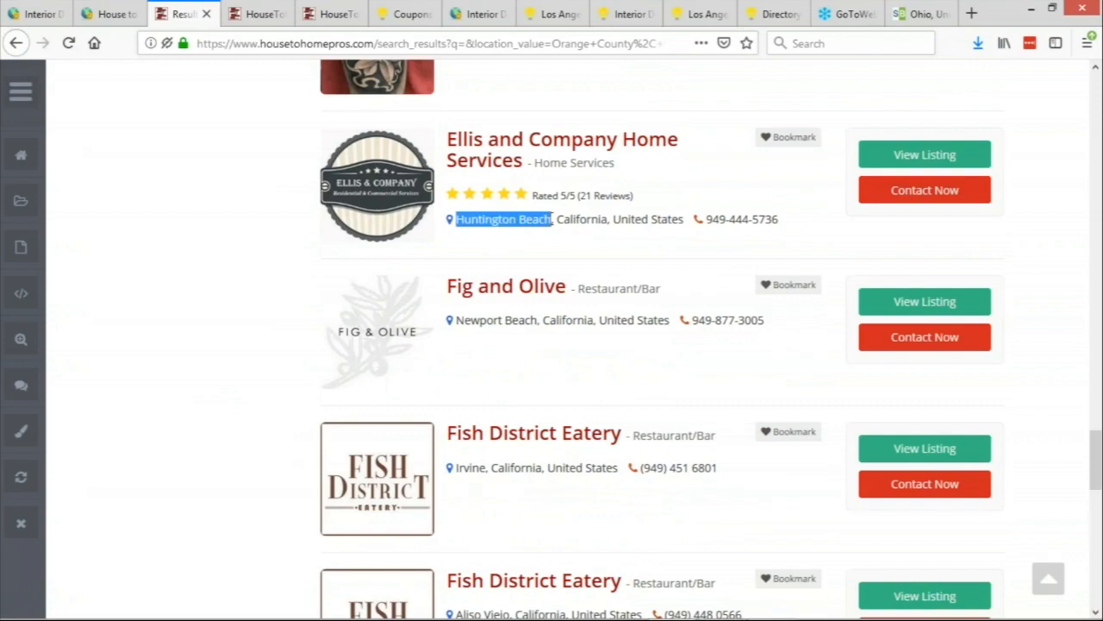
middle_click(493, 150)
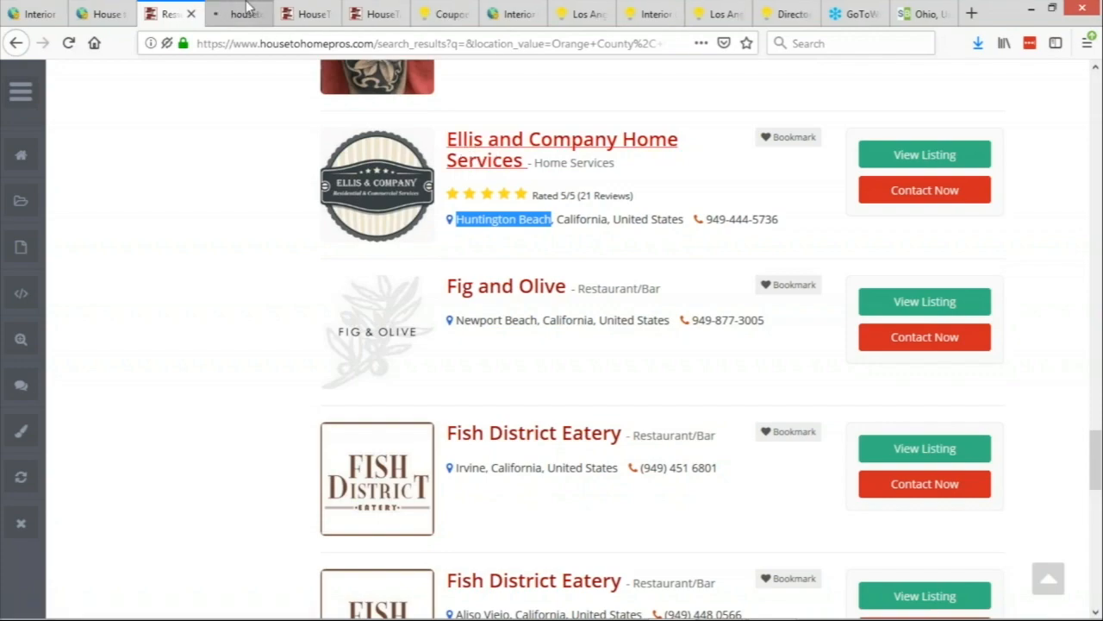
left_click(243, 14)
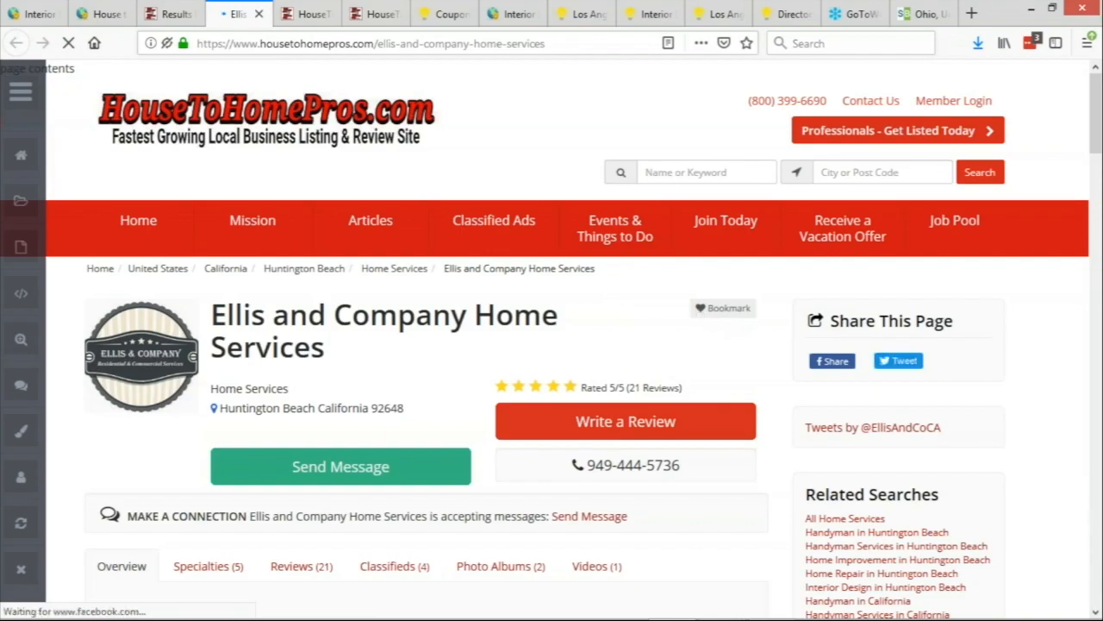
Examine the Ellis and Company profile down to its Related Searches and view the Handyman in Huntington Beach results.
scroll(968, 313, "down", 1)
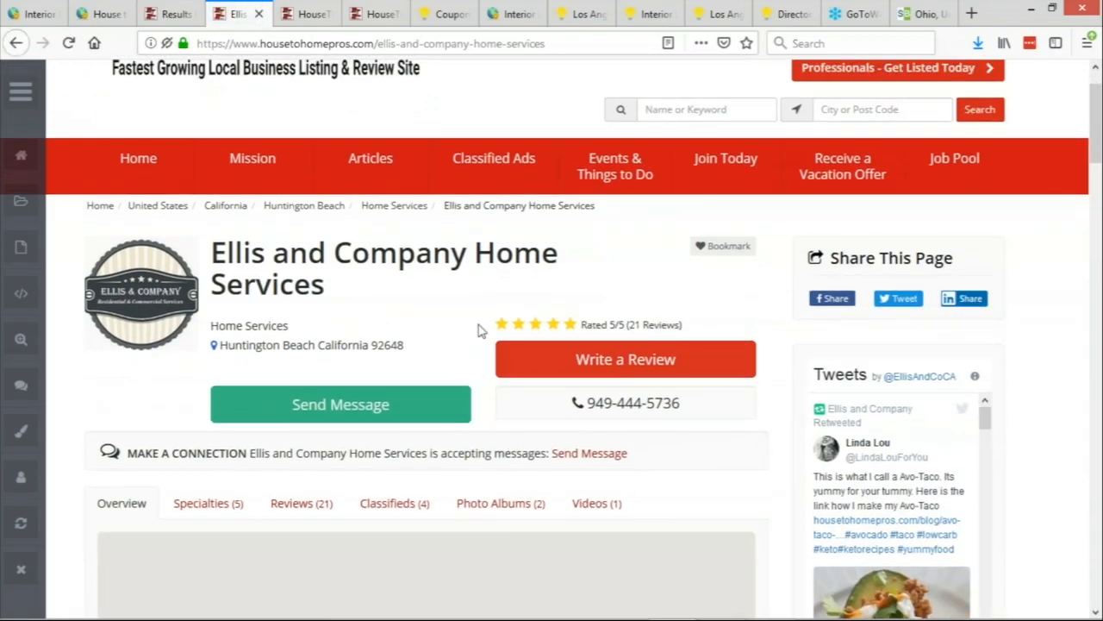
scroll(1015, 253, "down", 5)
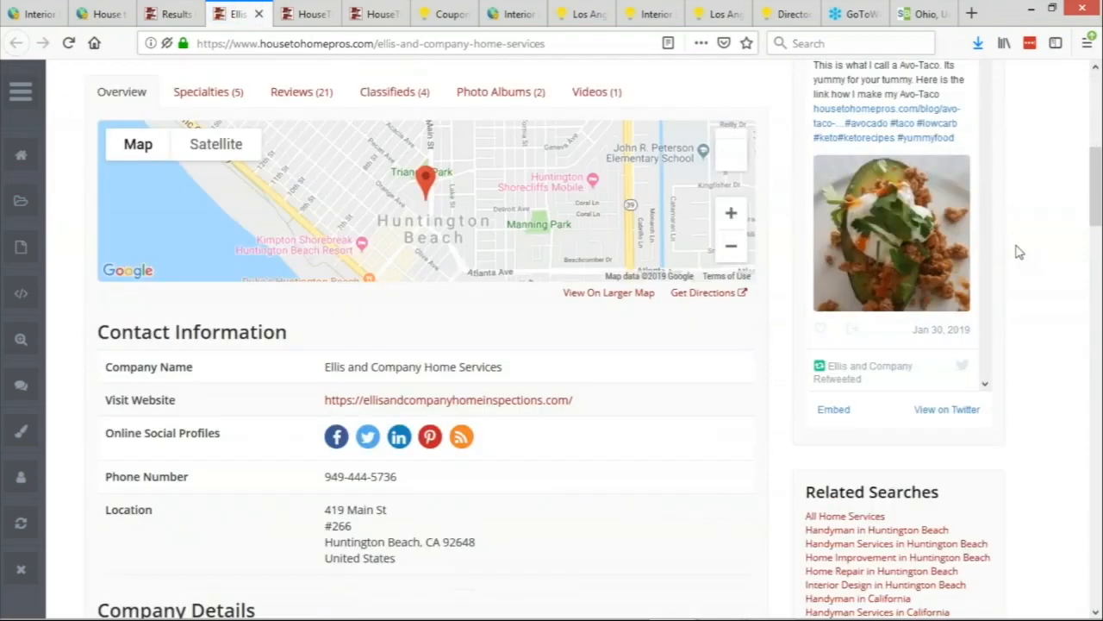
scroll(1017, 252, "down", 3)
left_click_drag(816, 286, 944, 276)
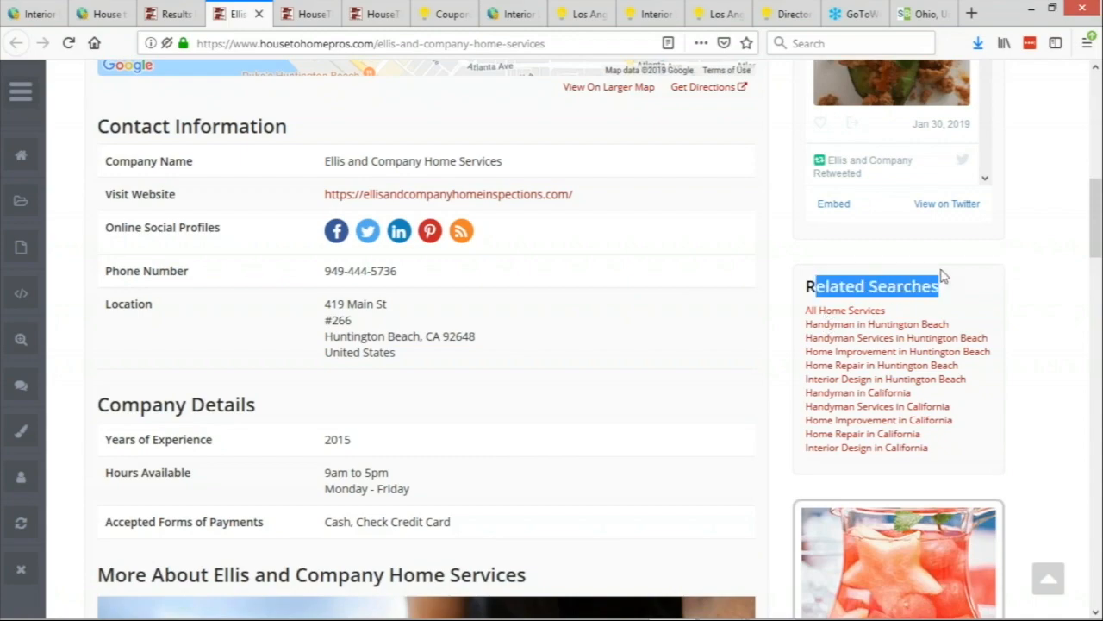
left_click(890, 325)
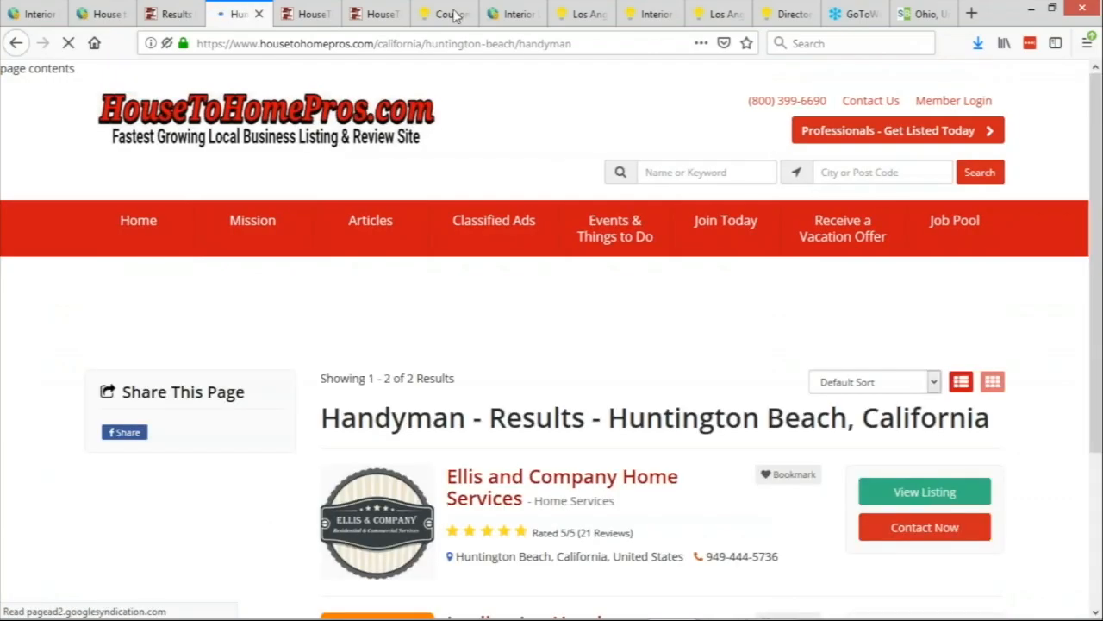
Highlight the /california/huntington-beach/handyman path in the handyman results URL and check the keyword and location search fields.
left_click_drag(376, 43, 619, 43)
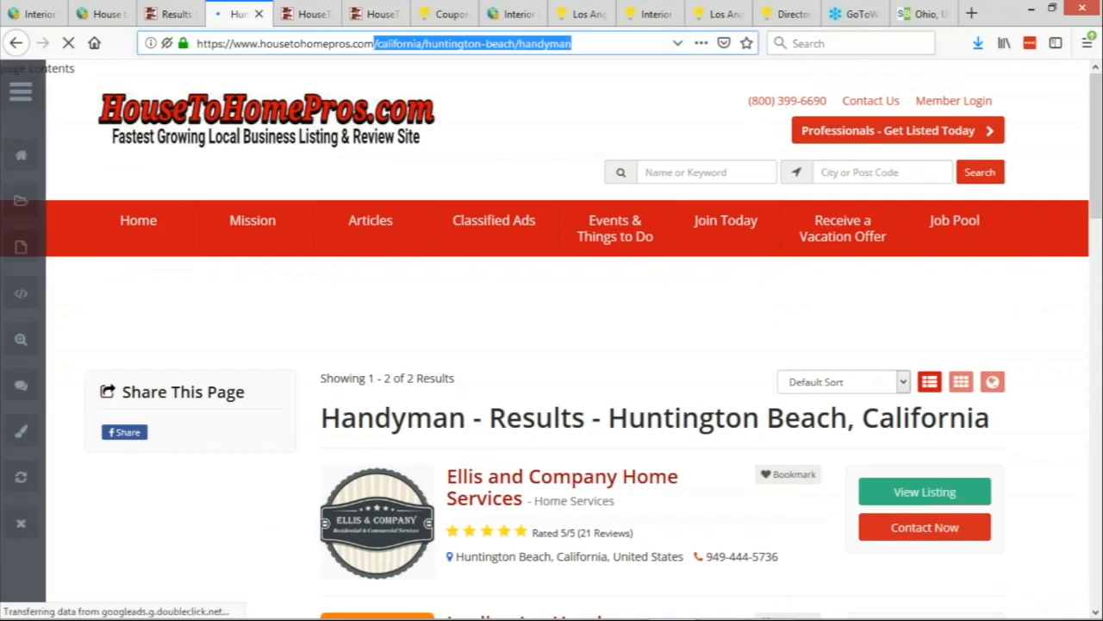
left_click(875, 180)
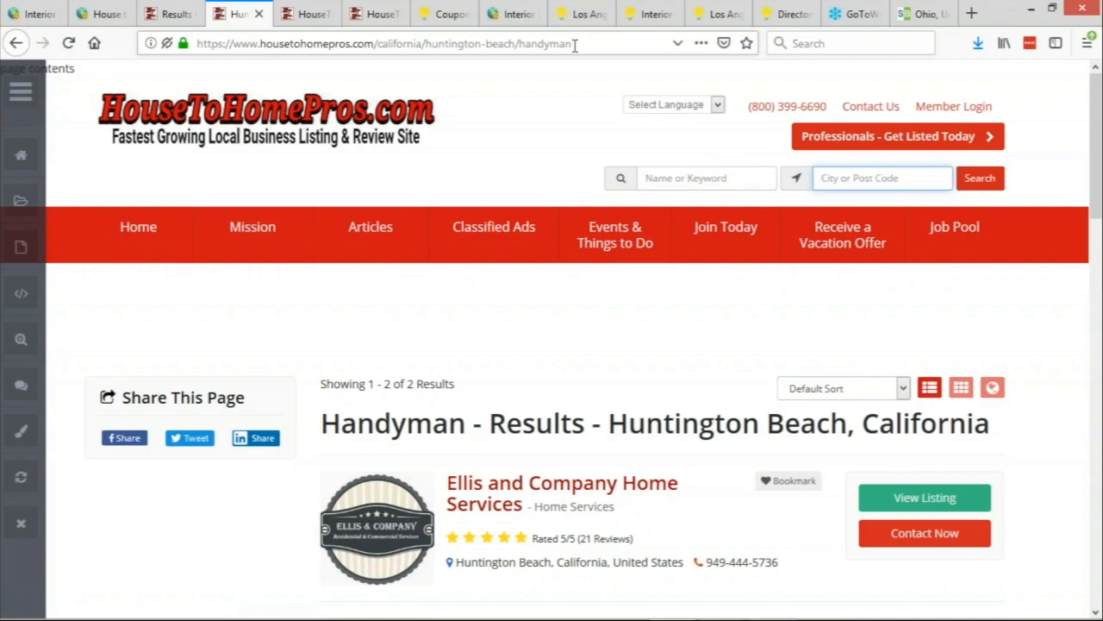
left_click(689, 178)
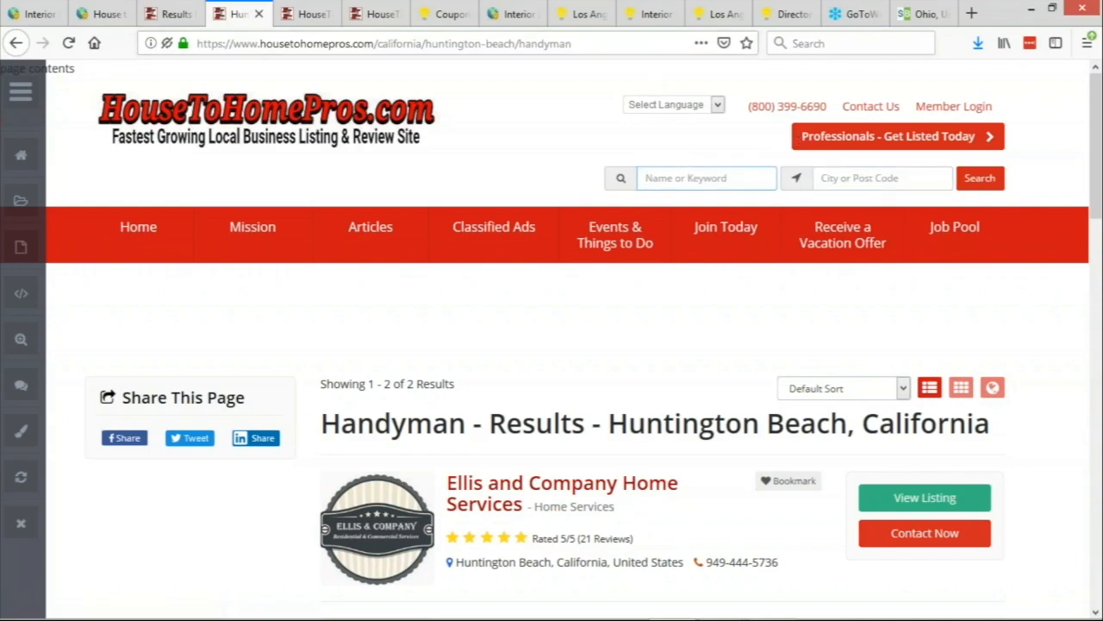
Return to the Ellis and Company profile and follow its Home Services breadcrumb to the Huntington Beach results.
left_click(15, 43)
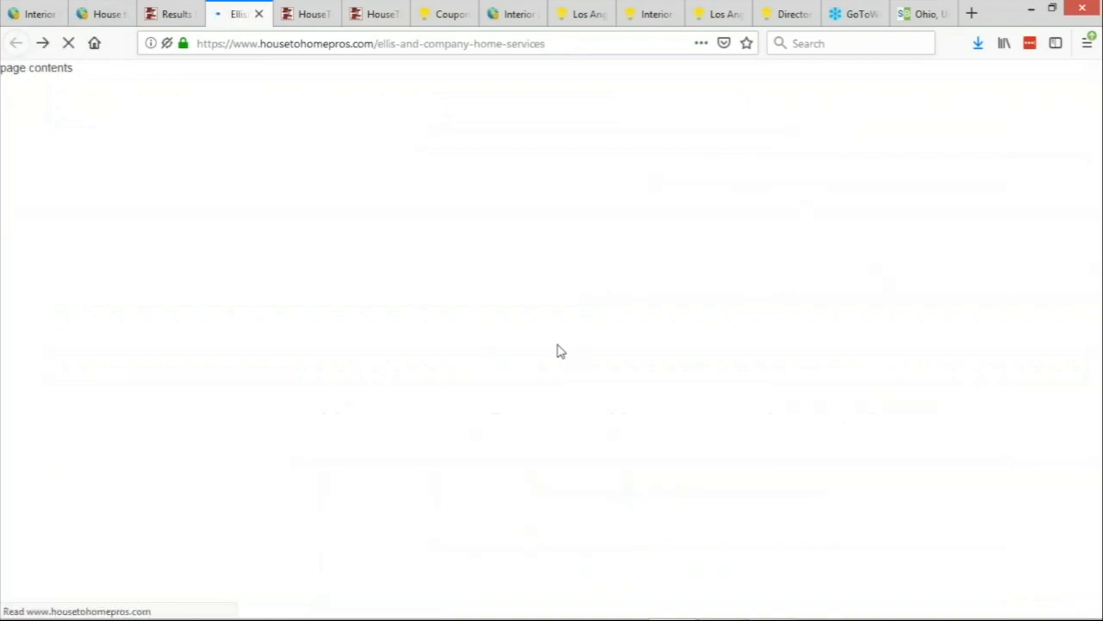
scroll(406, 349, "up", 8)
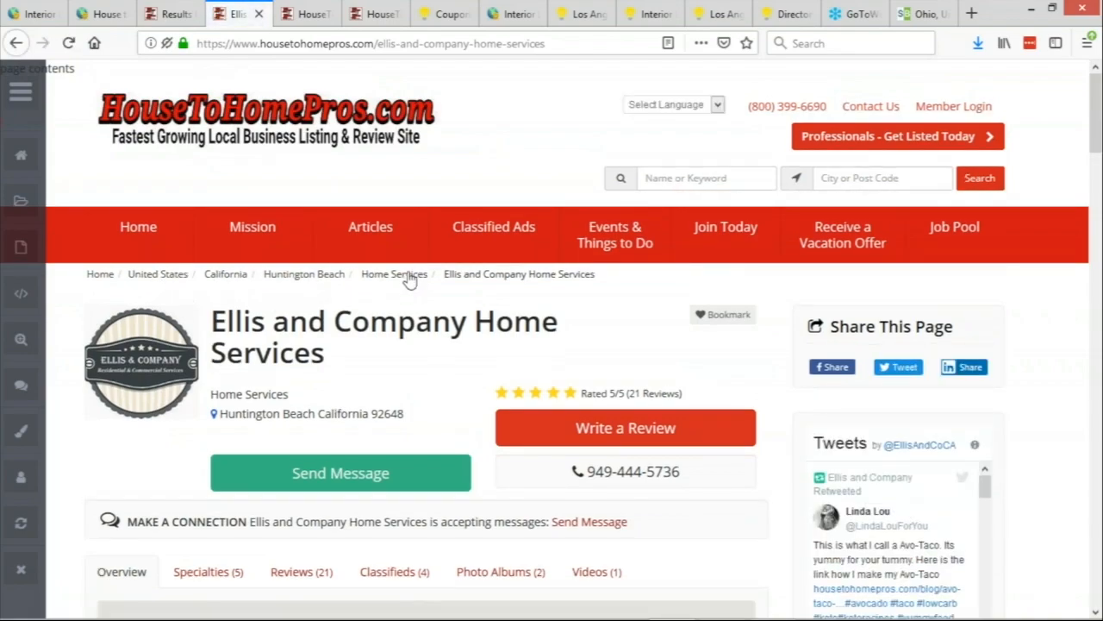
left_click(406, 279)
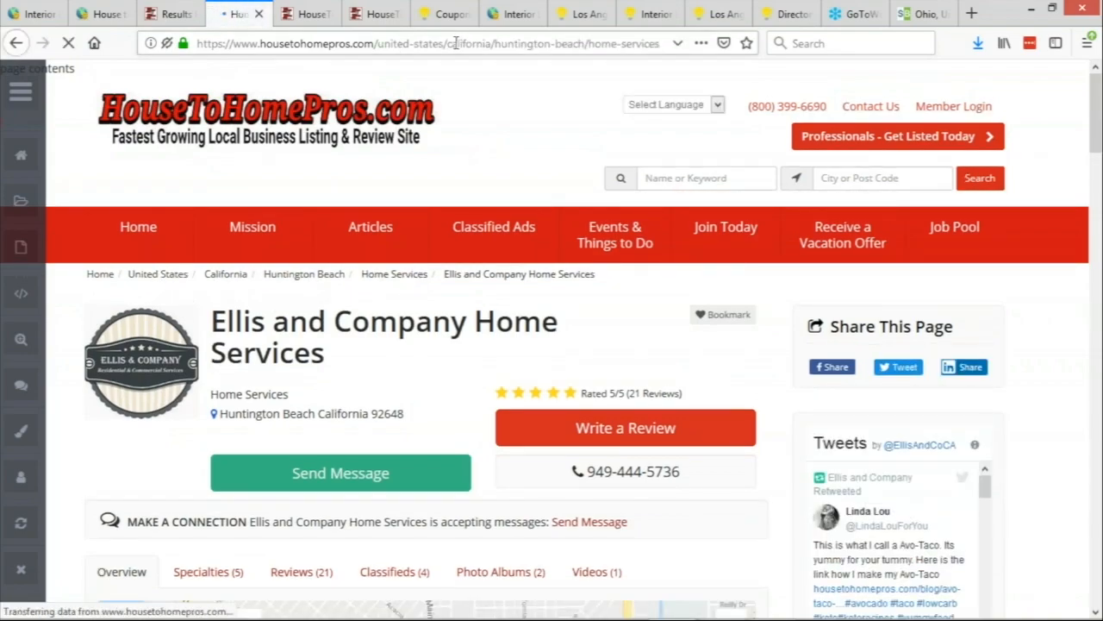
Highlight the united-states/california/huntington-beach/home-services path in the results page URL.
left_click_drag(392, 44, 478, 43)
left_click_drag(501, 43, 665, 47)
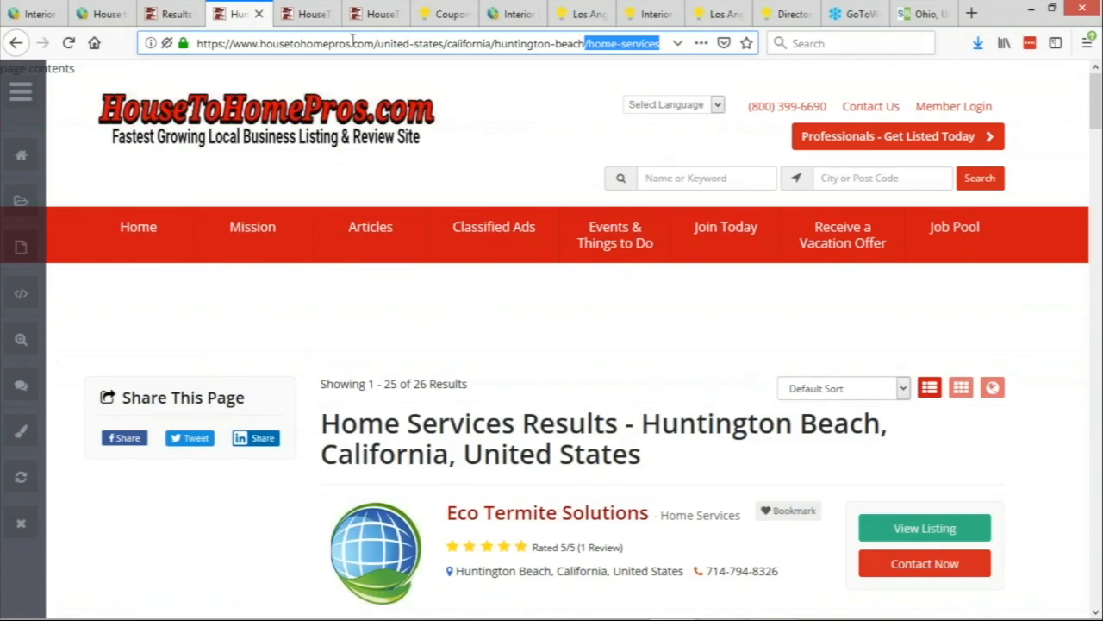
left_click_drag(377, 43, 749, 52)
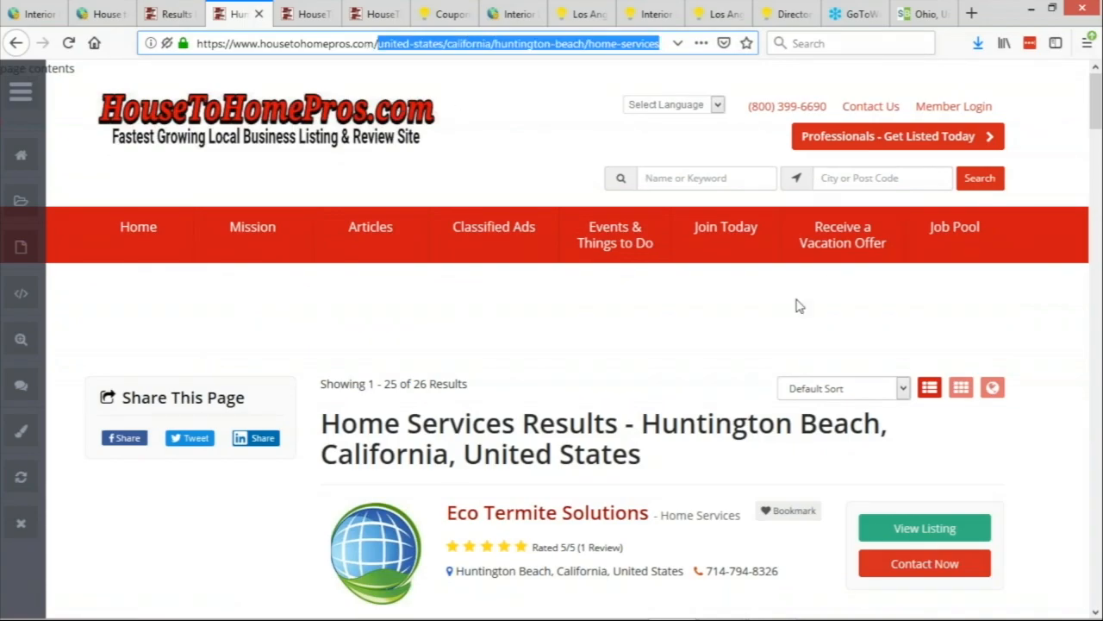
Go back to the Ellis and Company profile and view the related search for Handyman in Huntington Beach.
left_click(15, 43)
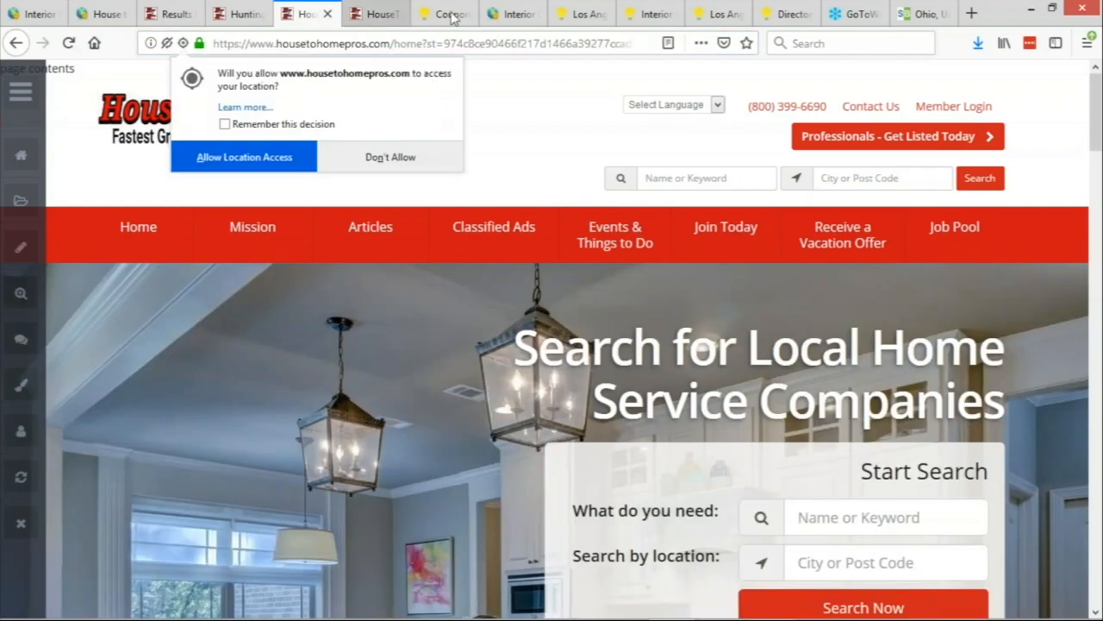
left_click(40, 45)
left_click(15, 43)
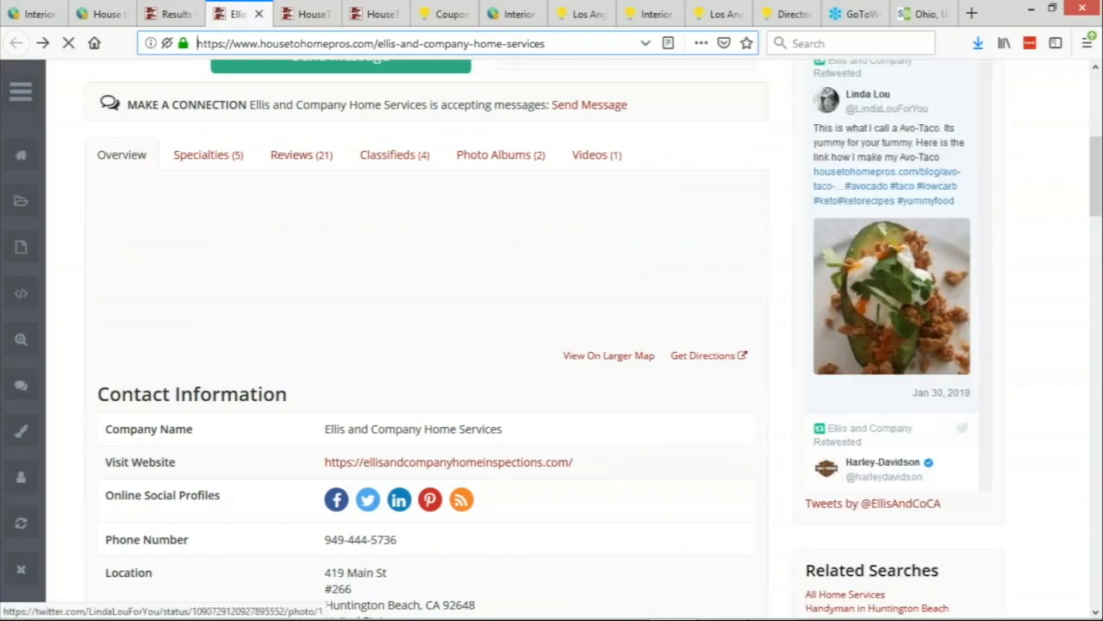
scroll(1022, 283, "down", 4)
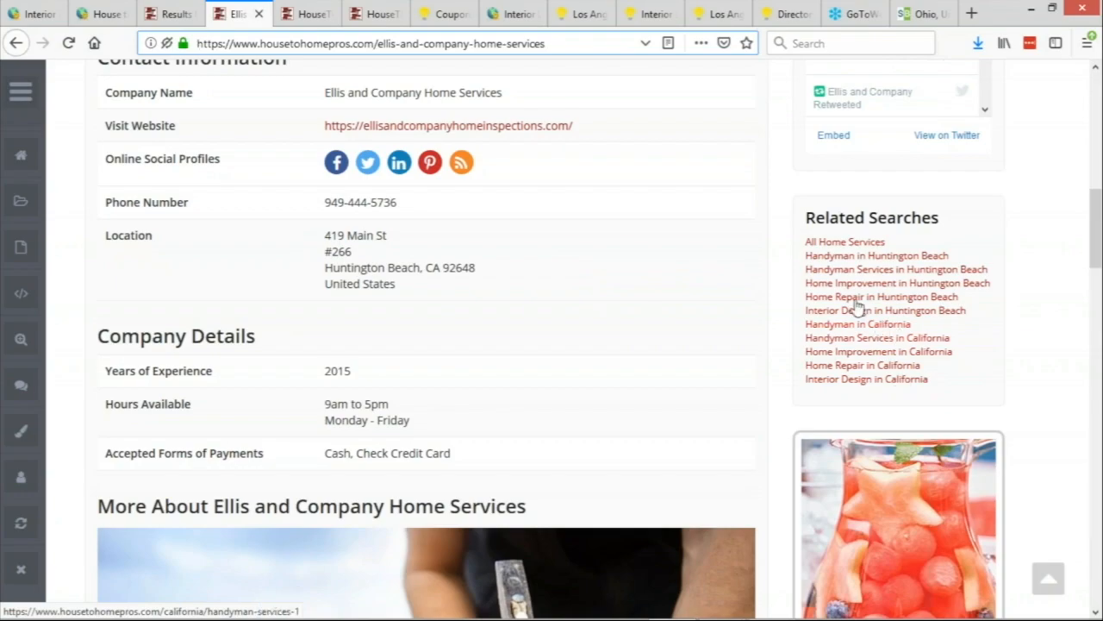
left_click(900, 256)
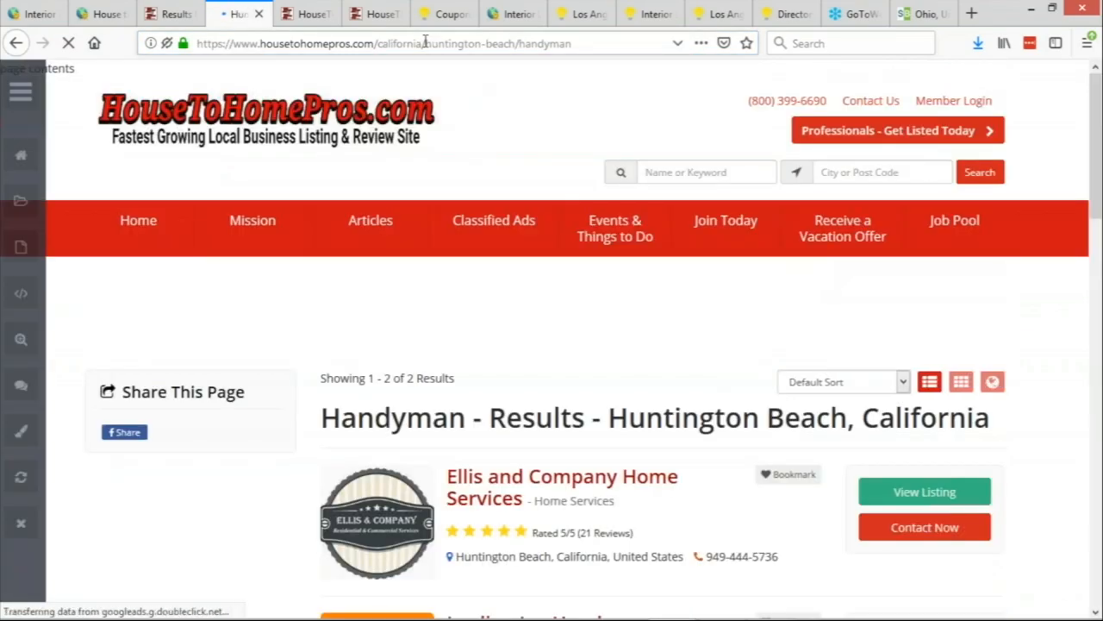
Highlight the huntington-beach part of the handyman results page's URL.
left_click(856, 177)
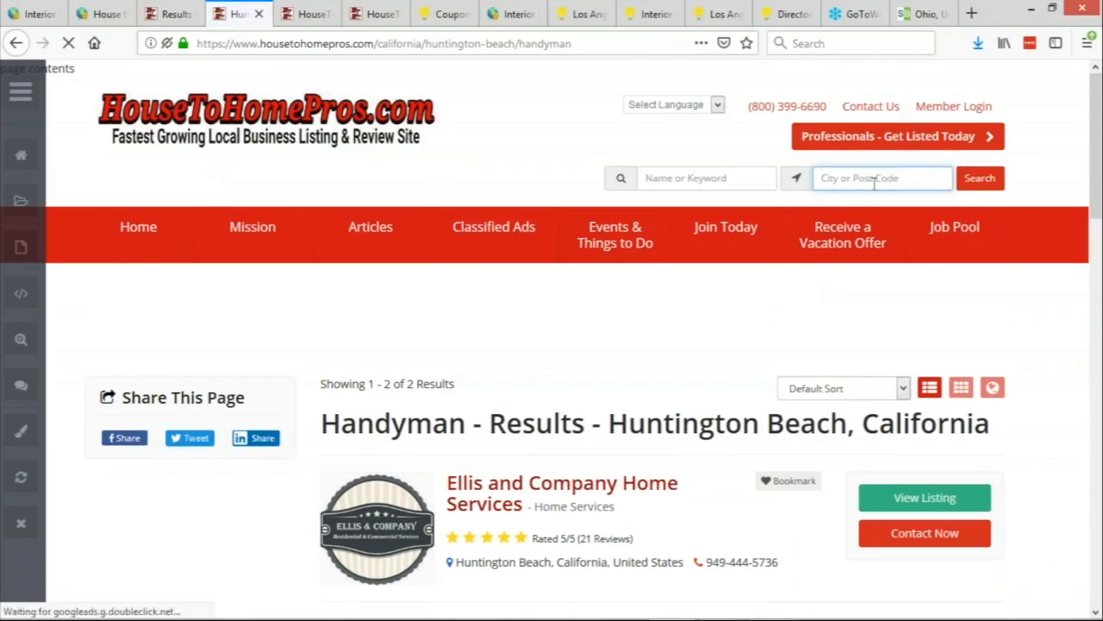
left_click_drag(422, 43, 488, 44)
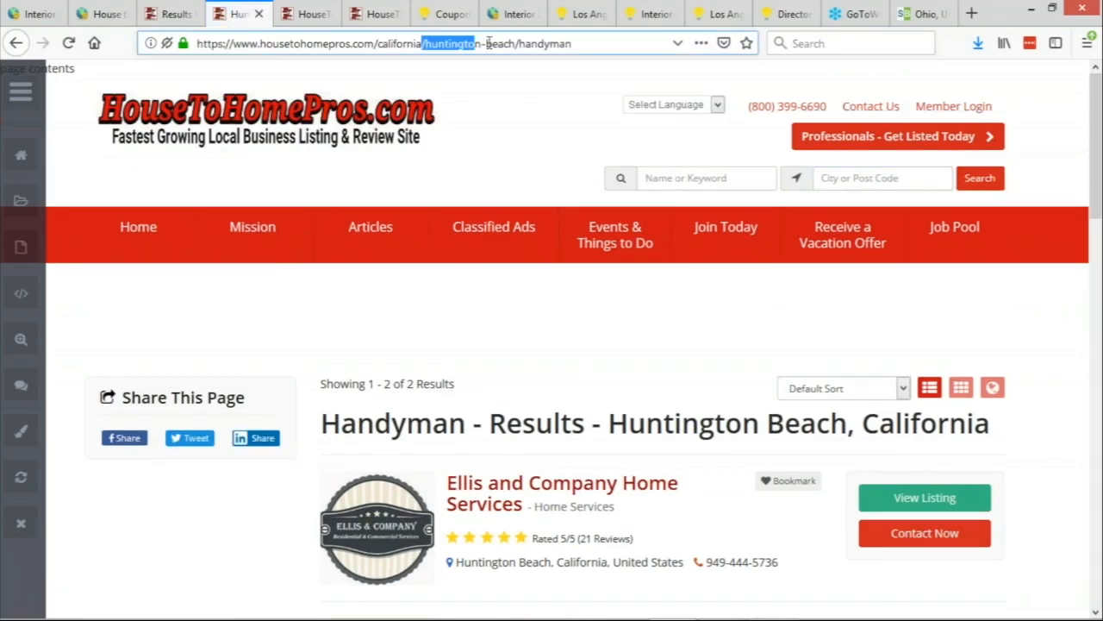
left_click(515, 43)
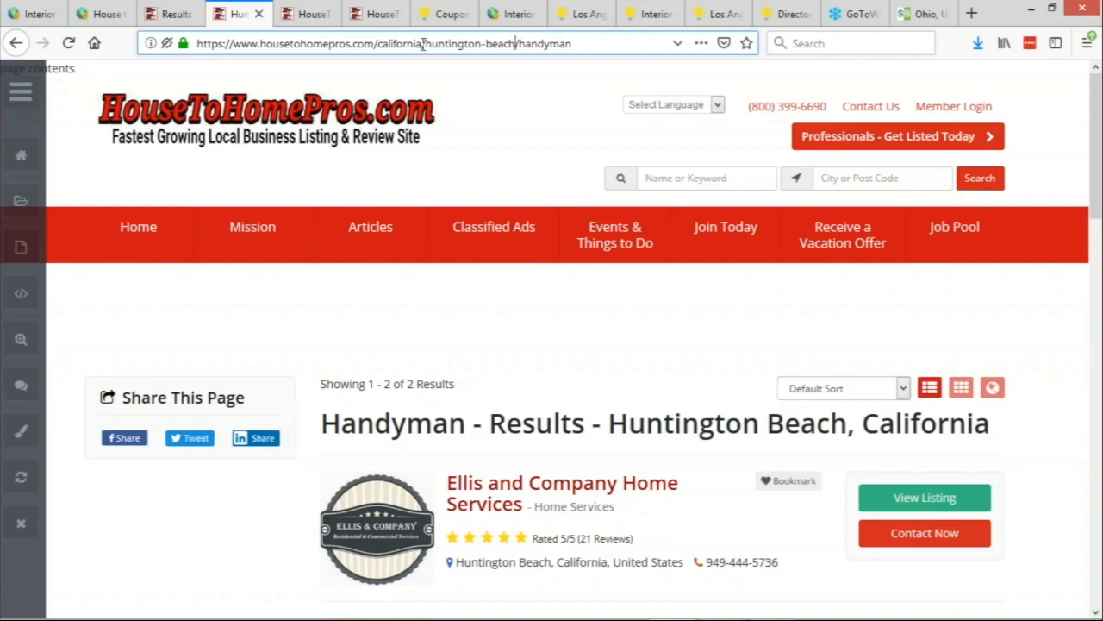
left_click_drag(424, 45, 513, 43)
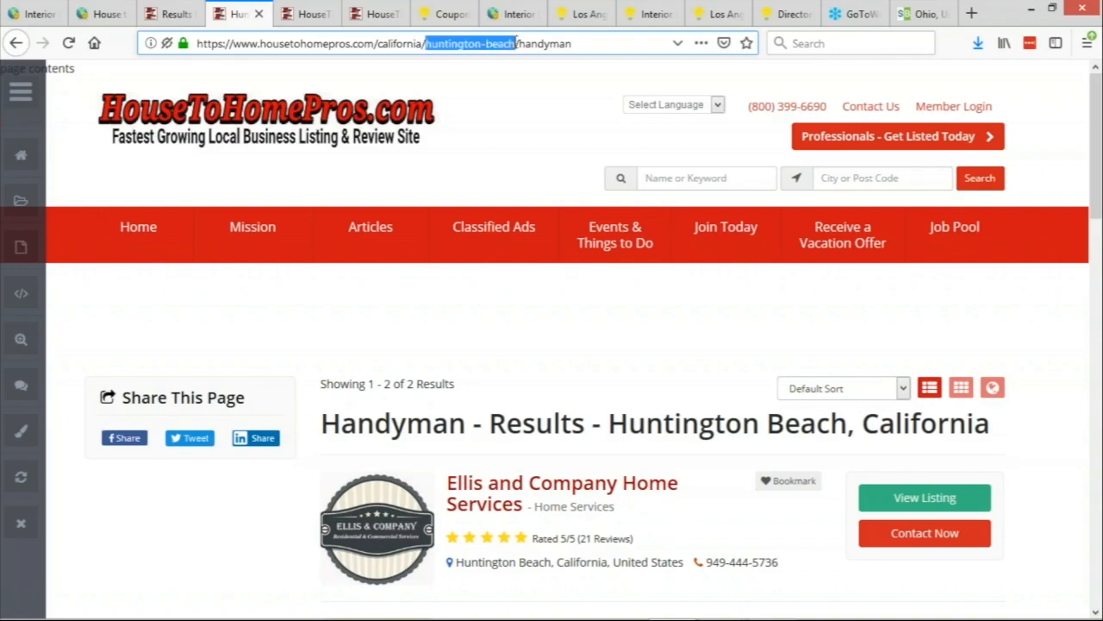
left_click(426, 46)
left_click(468, 43)
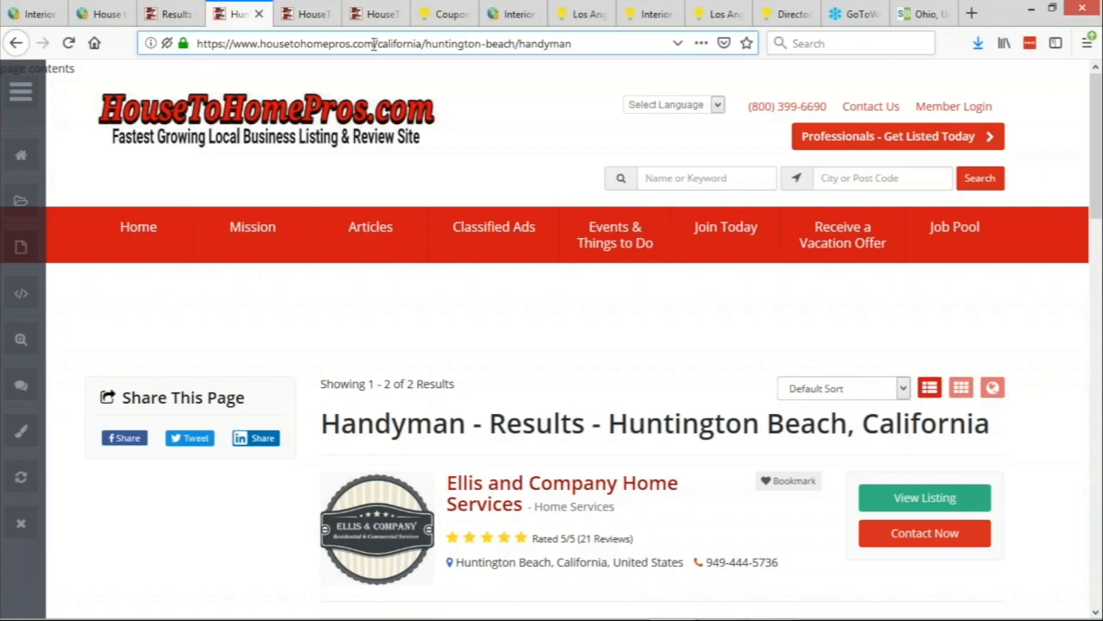
Copy the california/huntington-beach/handyman path from the results URL and start creating a static page for it.
left_click(21, 91)
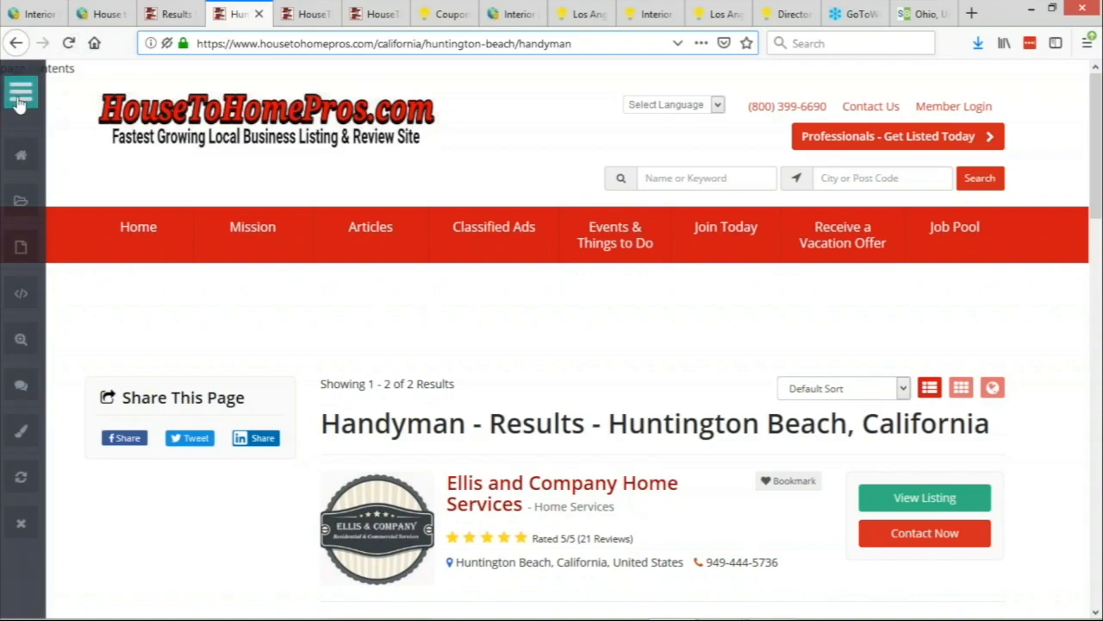
left_click_drag(379, 45, 587, 41)
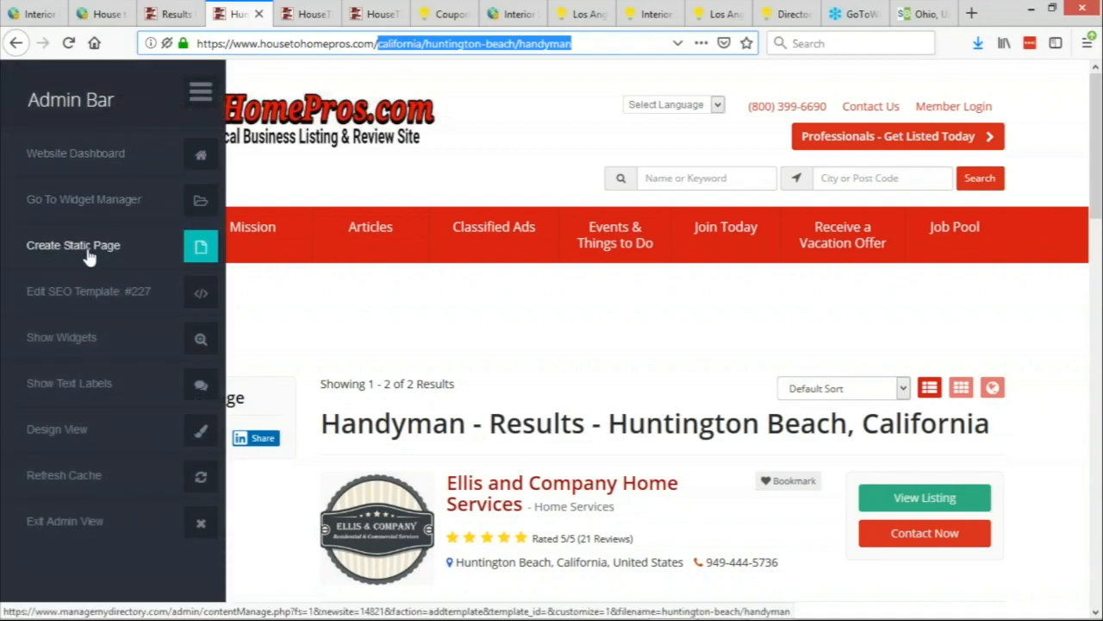
left_click(99, 245)
left_click(289, 21)
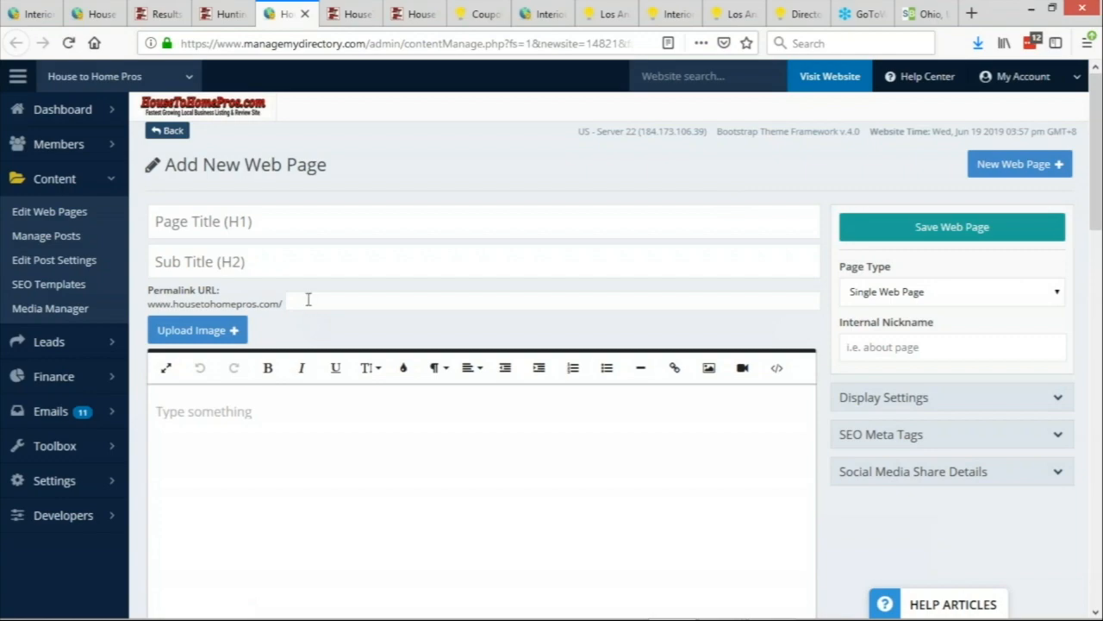
Set the new web page's permalink URL to california/huntington-beach/handyman.
left_click(307, 299)
type("california/huntington-beach/handyman")
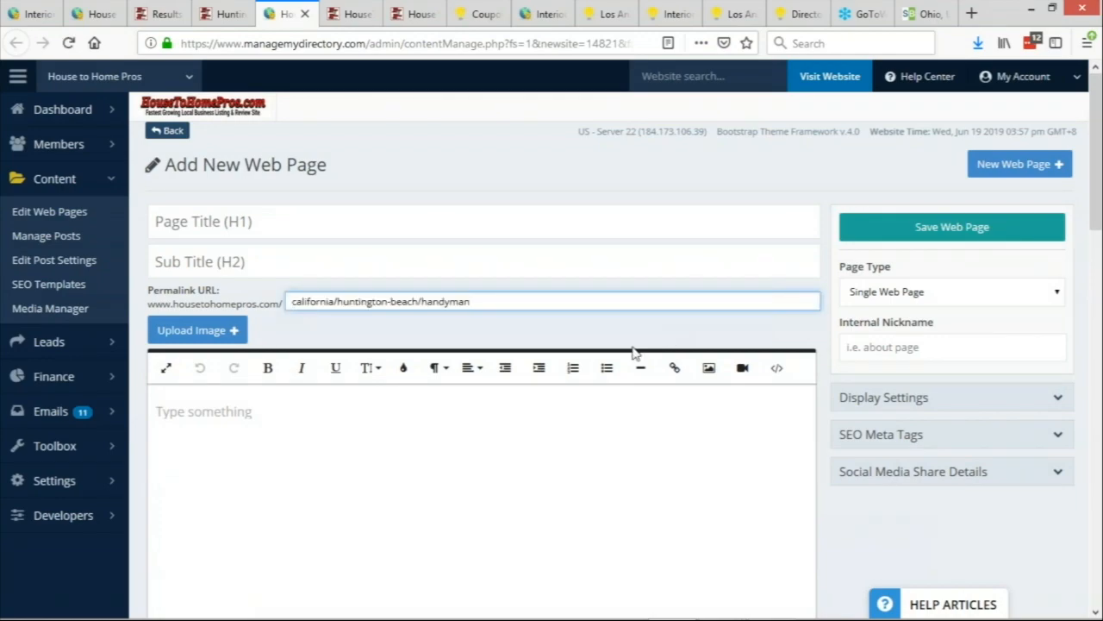
left_click(255, 215)
left_click(207, 259)
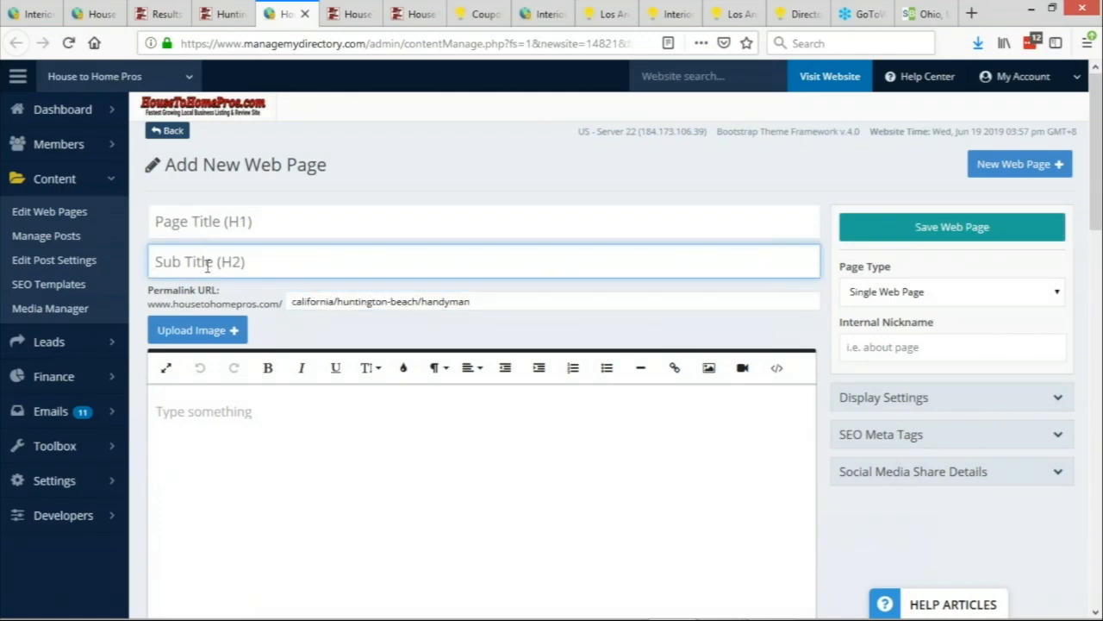
left_click(228, 223)
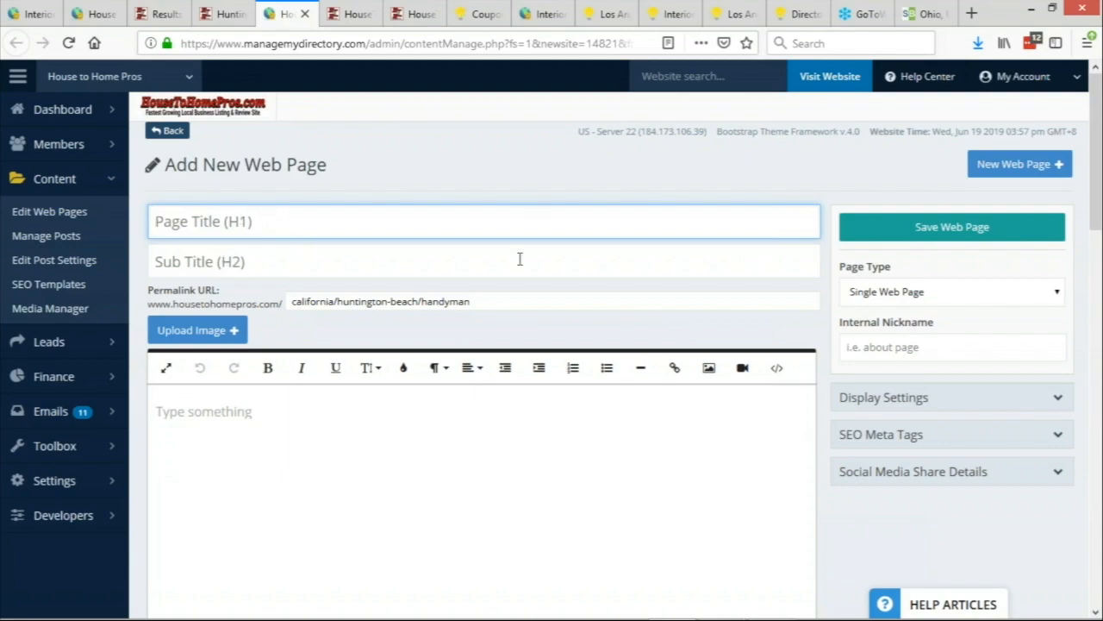
Edit the existing home-services-orange-county web page and copy the entire HTML code of its content.
left_click(90, 14)
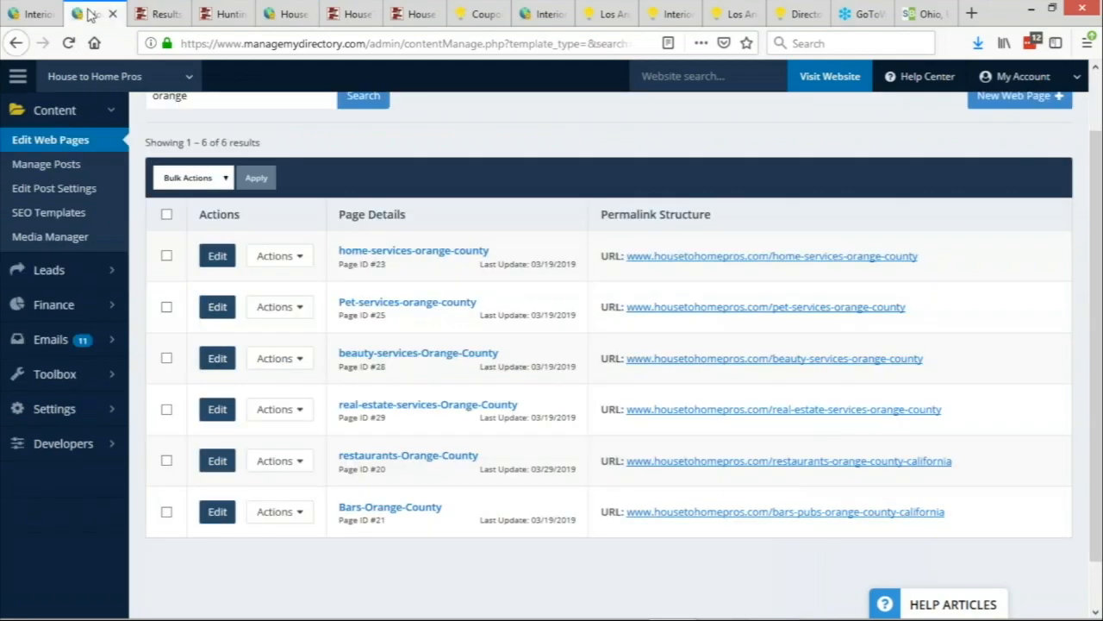
left_click(228, 257)
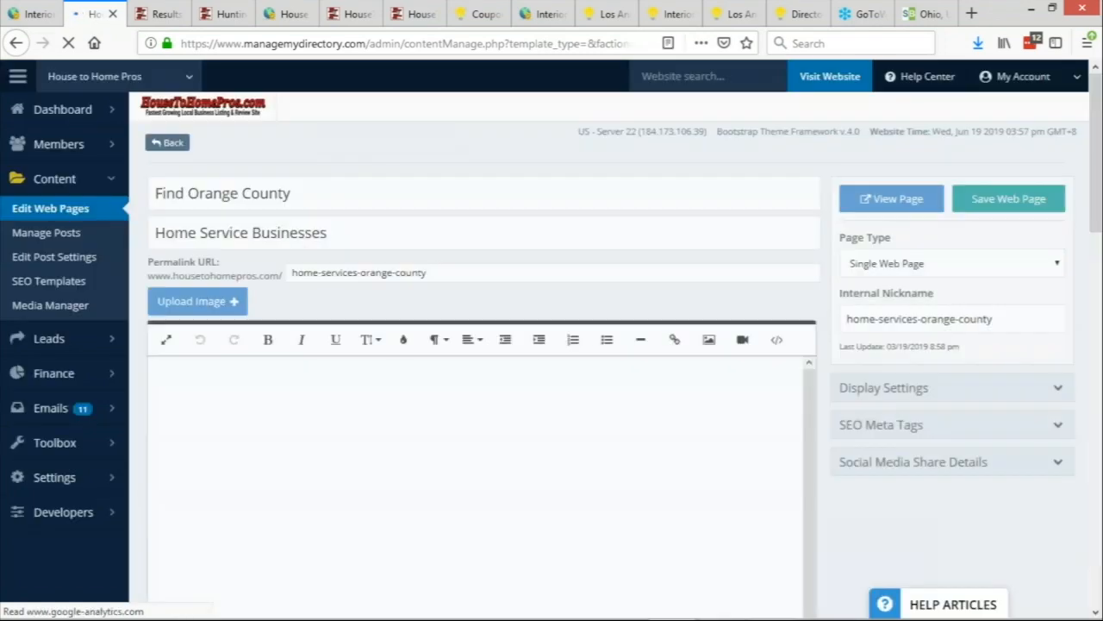
left_click(777, 338)
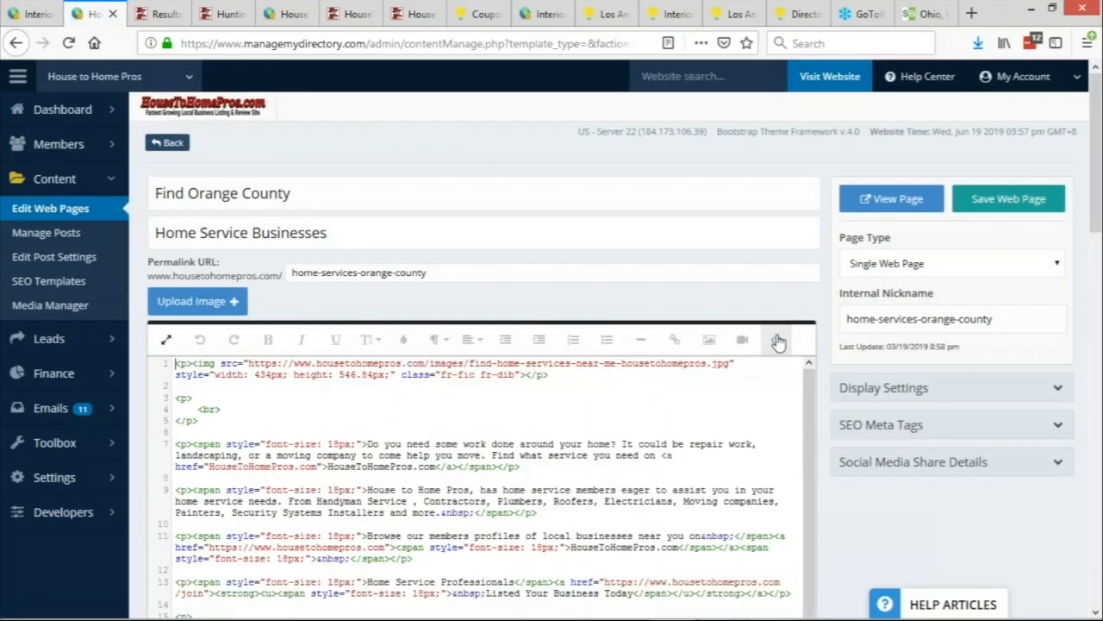
key("ctrl+a")
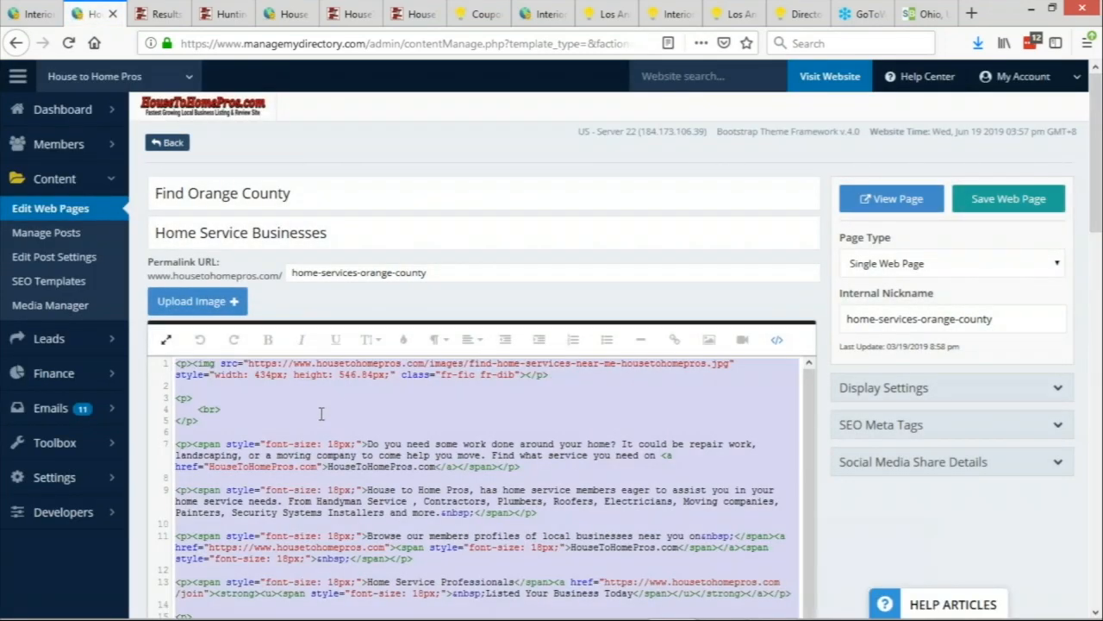
Paste the copied HTML into the code view of the new california/huntington-beach/handyman page.
left_click(285, 14)
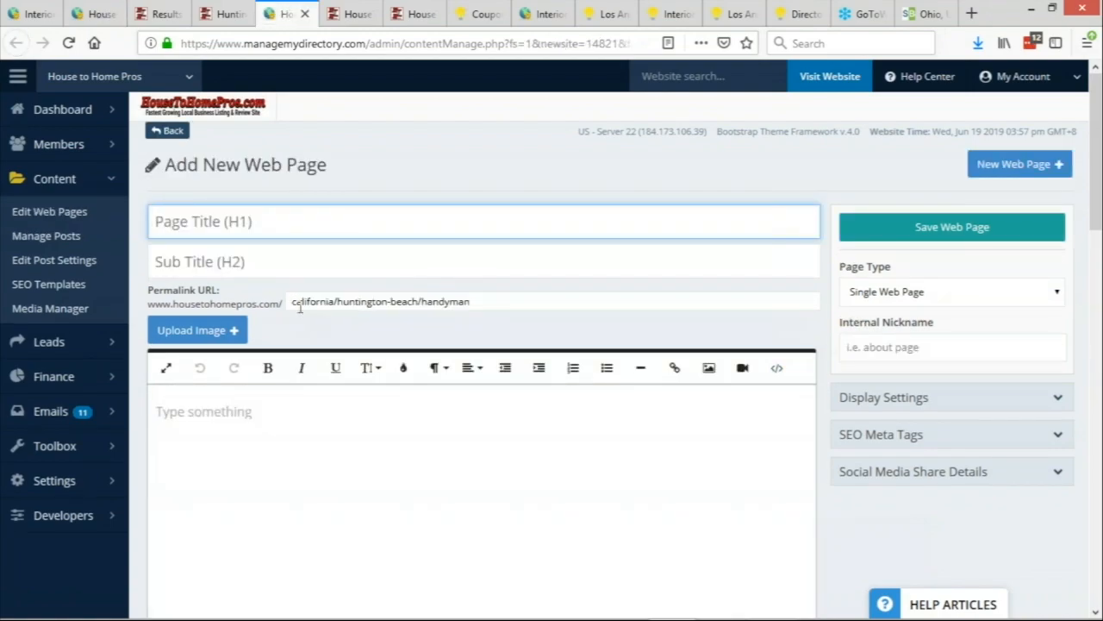
left_click_drag(300, 308, 447, 298)
left_click(776, 367)
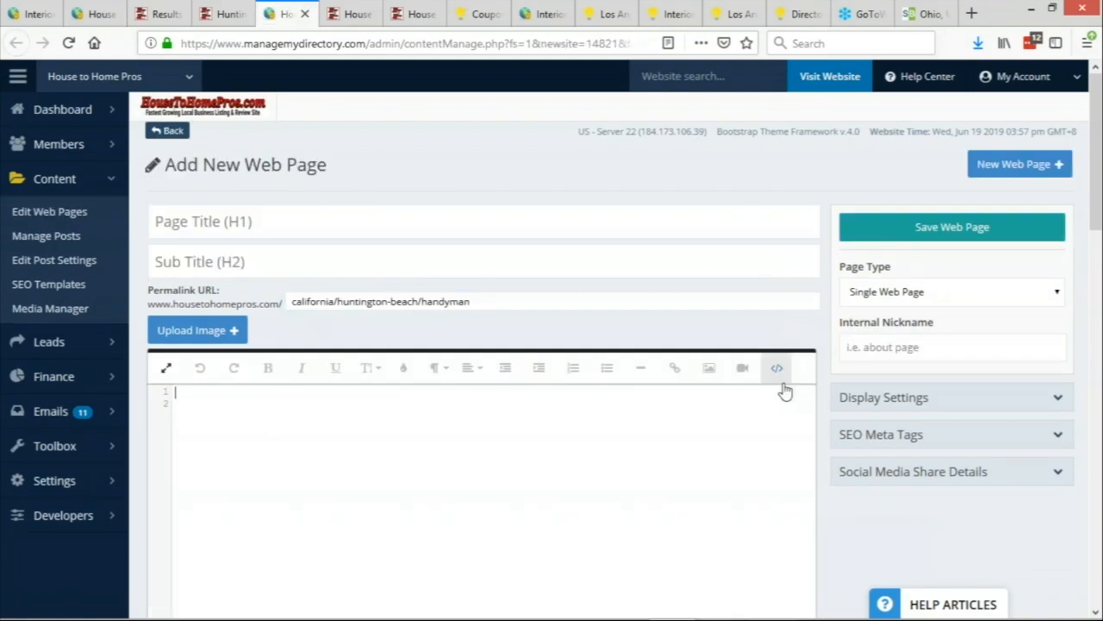
left_click(288, 460)
key("ctrl+v")
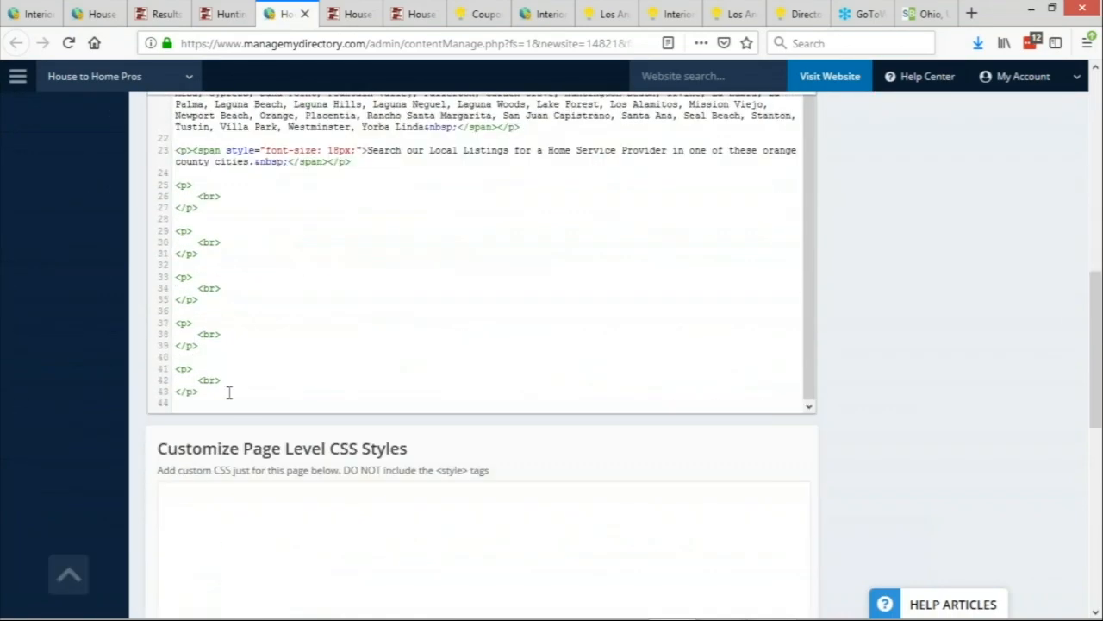
Delete the empty paragraphs at the end of the new page's HTML code.
left_click_drag(230, 391, 153, 180)
key("BackSpace")
scroll(483, 344, "up", 5)
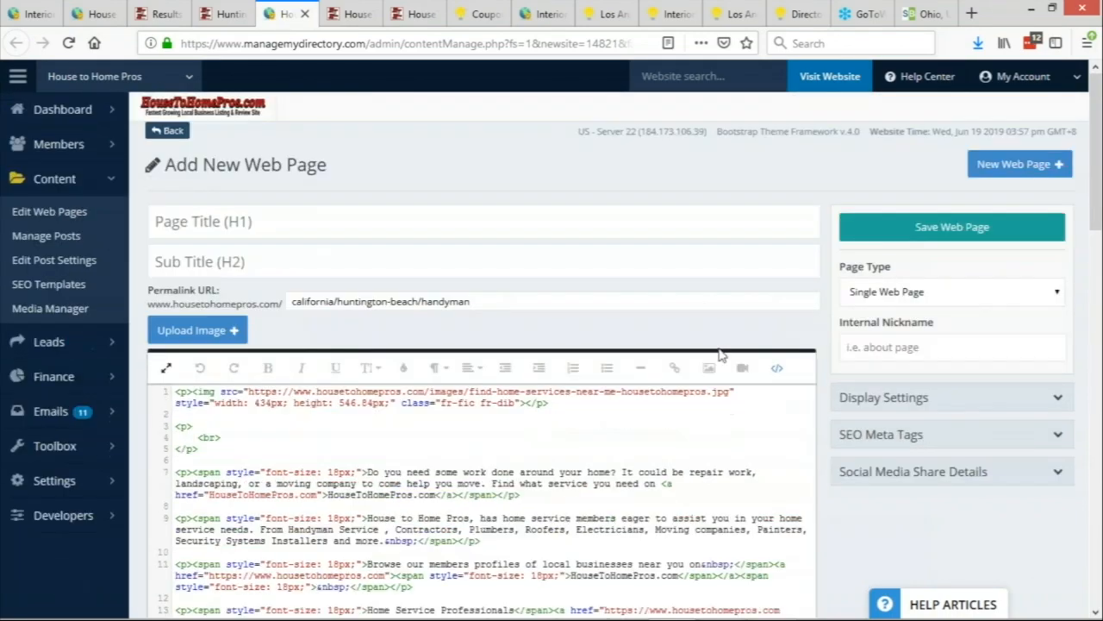
Return the content editor from code view to the visual view and check the pasted image and text.
left_click(777, 368)
scroll(624, 488, "down", 8)
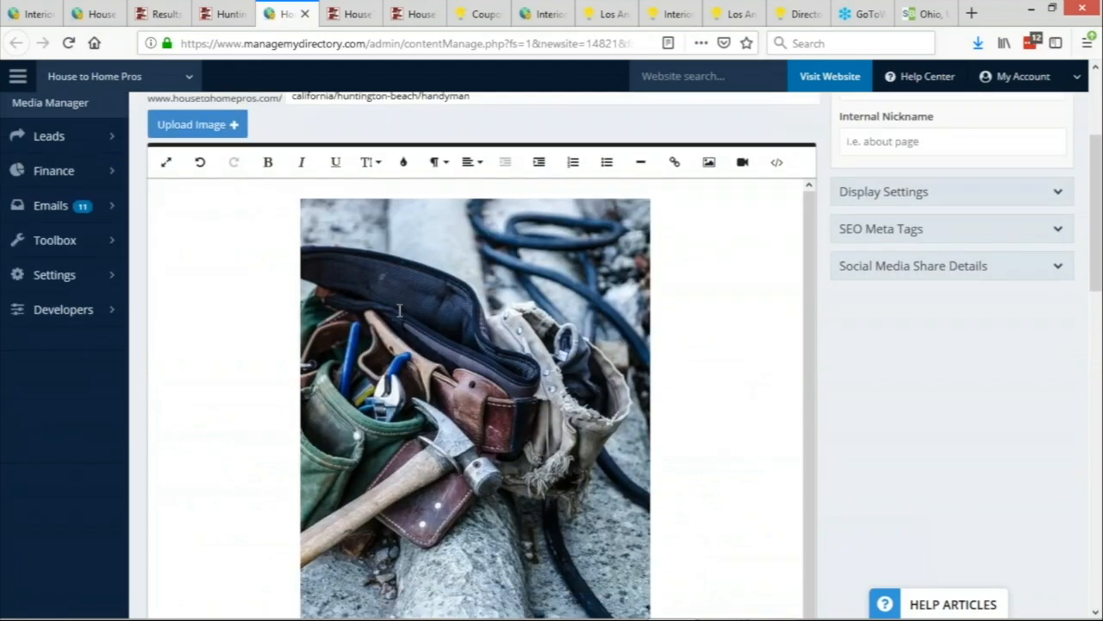
scroll(266, 493, "down", 1)
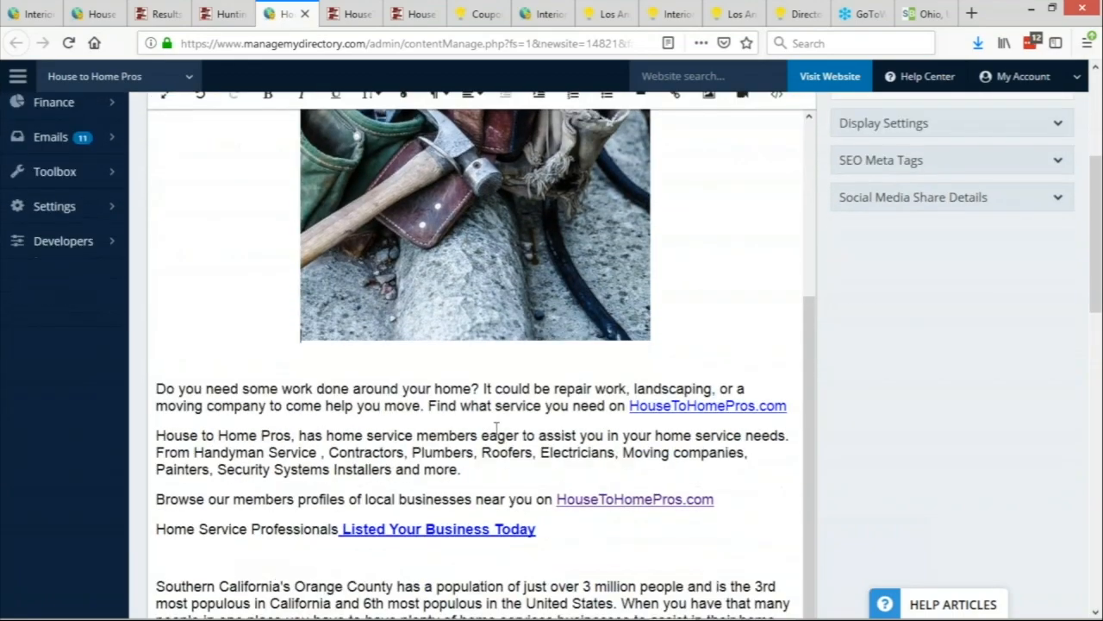
scroll(744, 387, "up", 6)
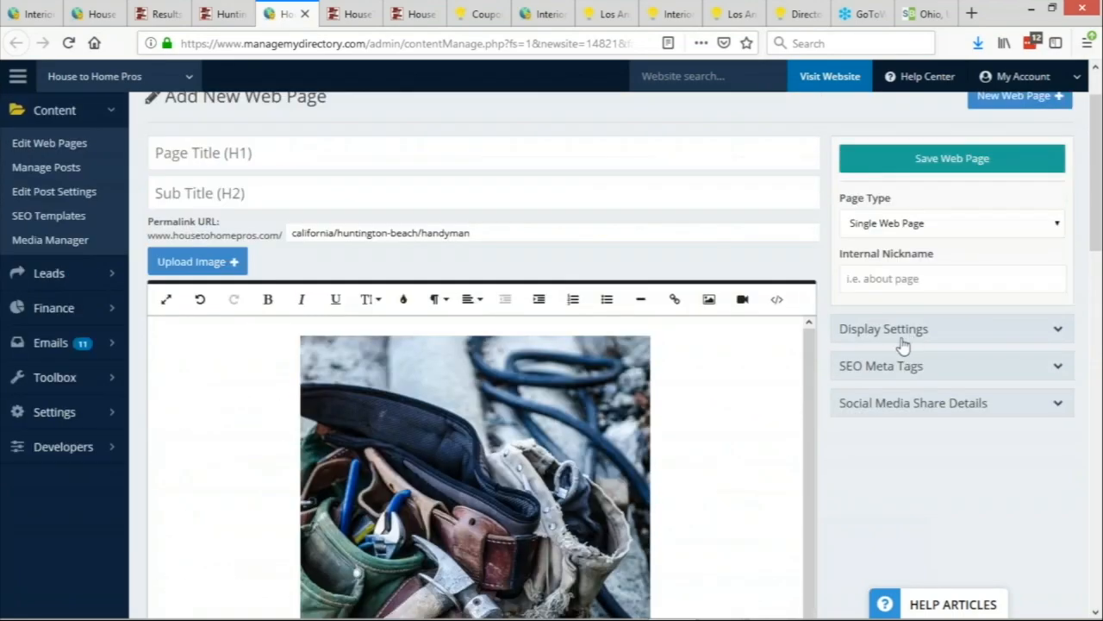
Expand the display settings, set the page type to Member Search Results, and highlight the permalink path.
left_click(901, 332)
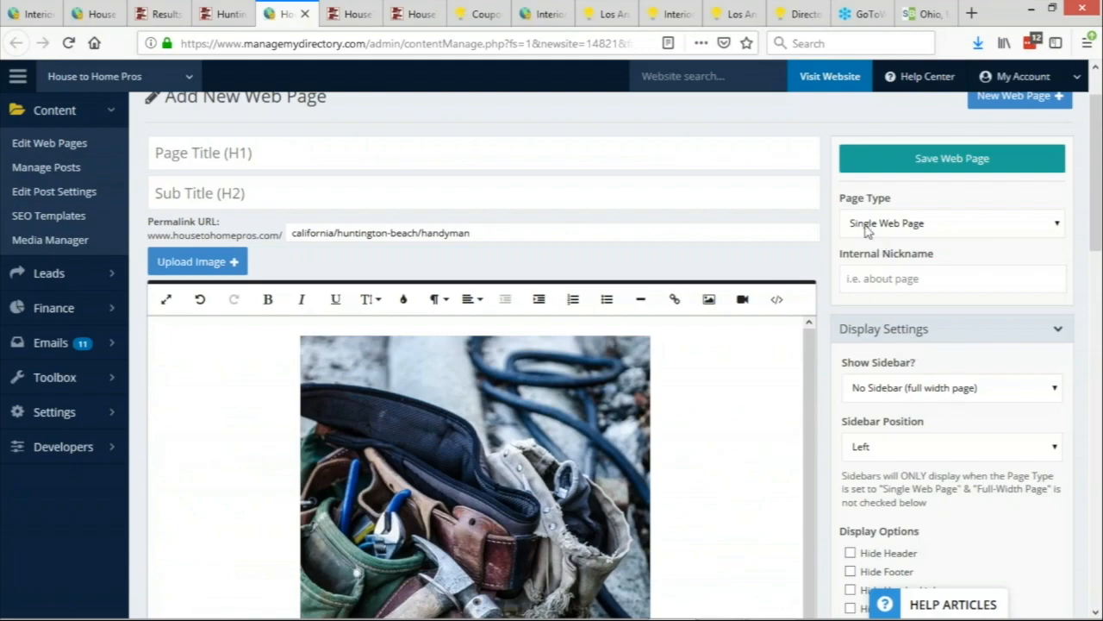
left_click(903, 222)
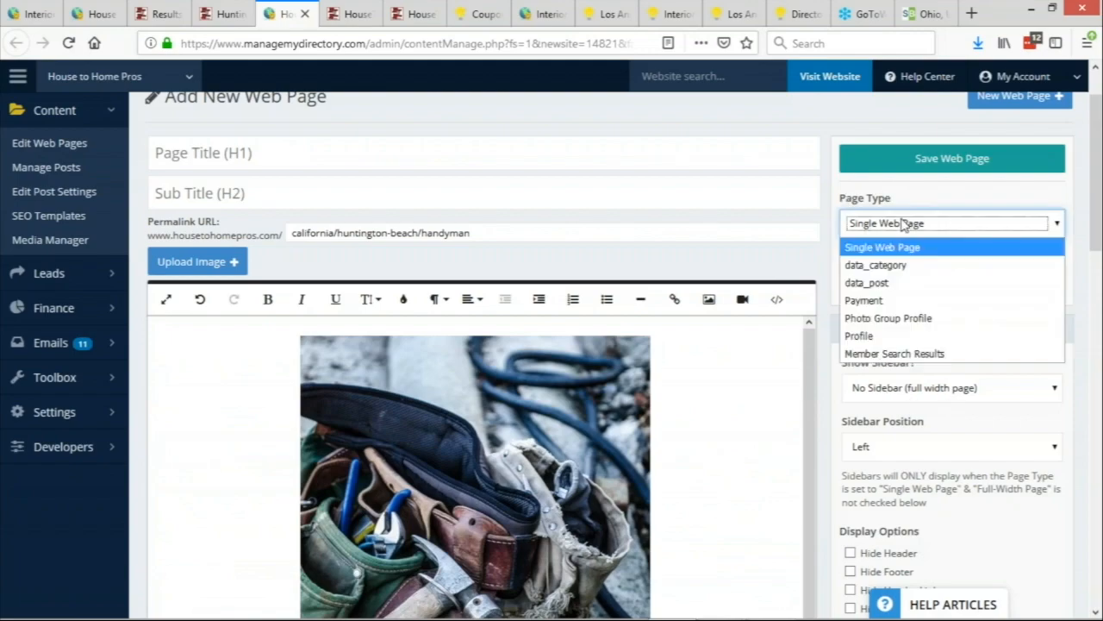
left_click(919, 355)
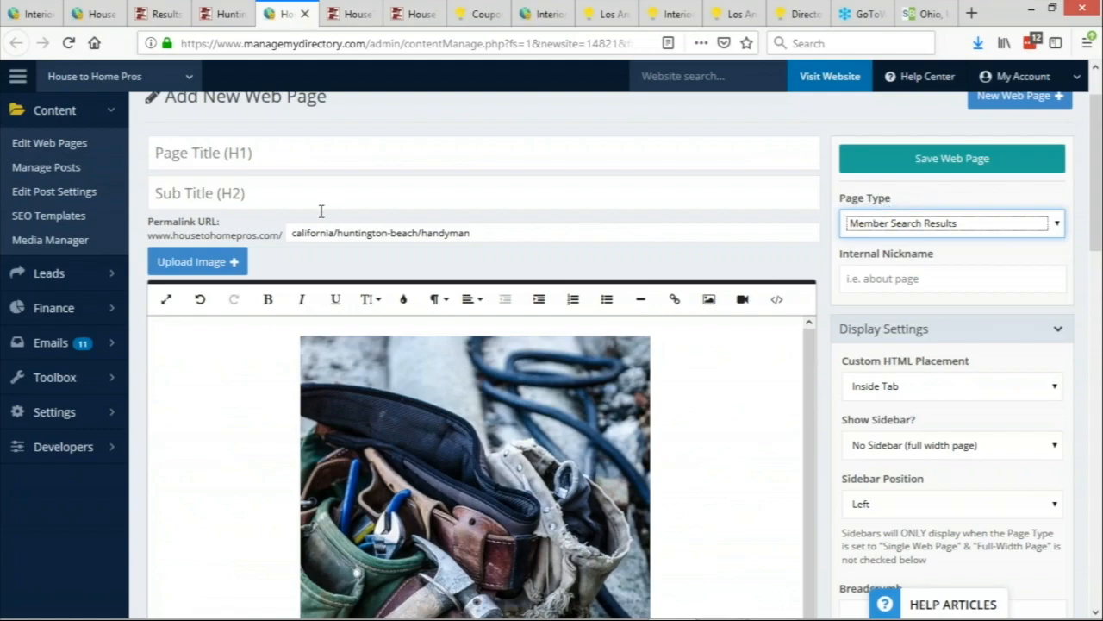
left_click_drag(293, 232, 497, 234)
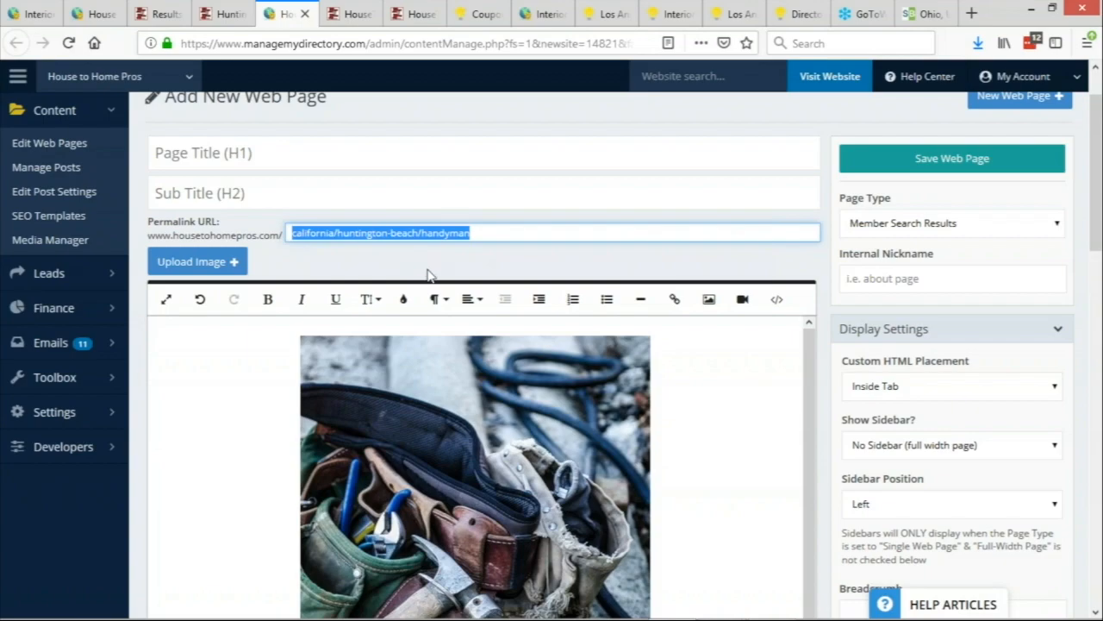
left_click(296, 234)
left_click_drag(293, 239, 578, 238)
Set the custom HTML placement to Below Member Results and the sidebar to Member Search Result, checking against the existing results page.
scroll(943, 339, "down", 3)
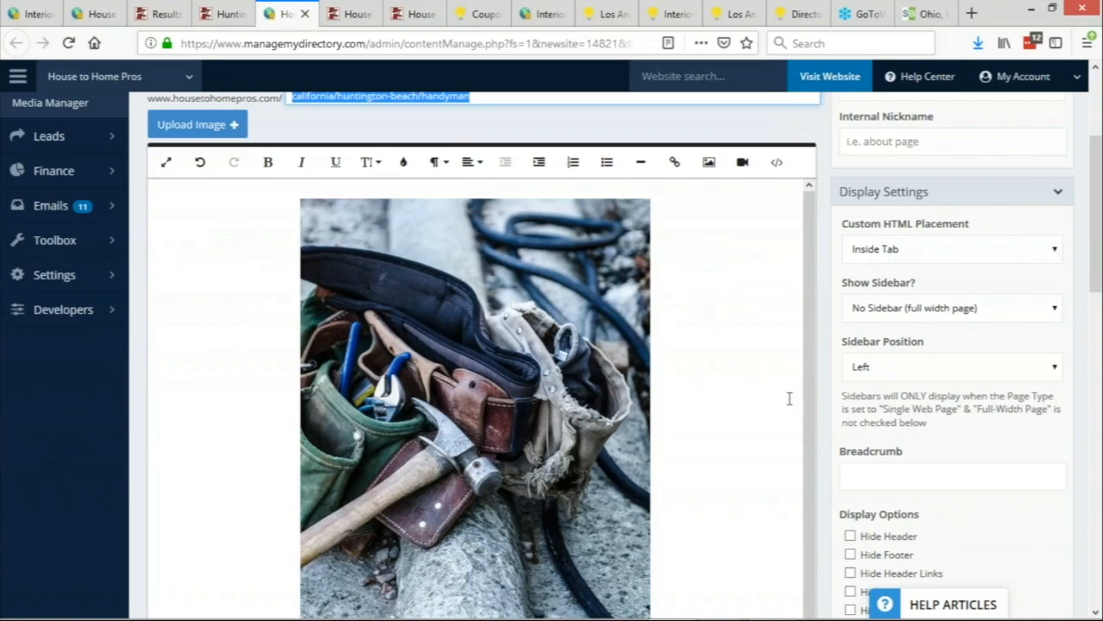
left_click(912, 257)
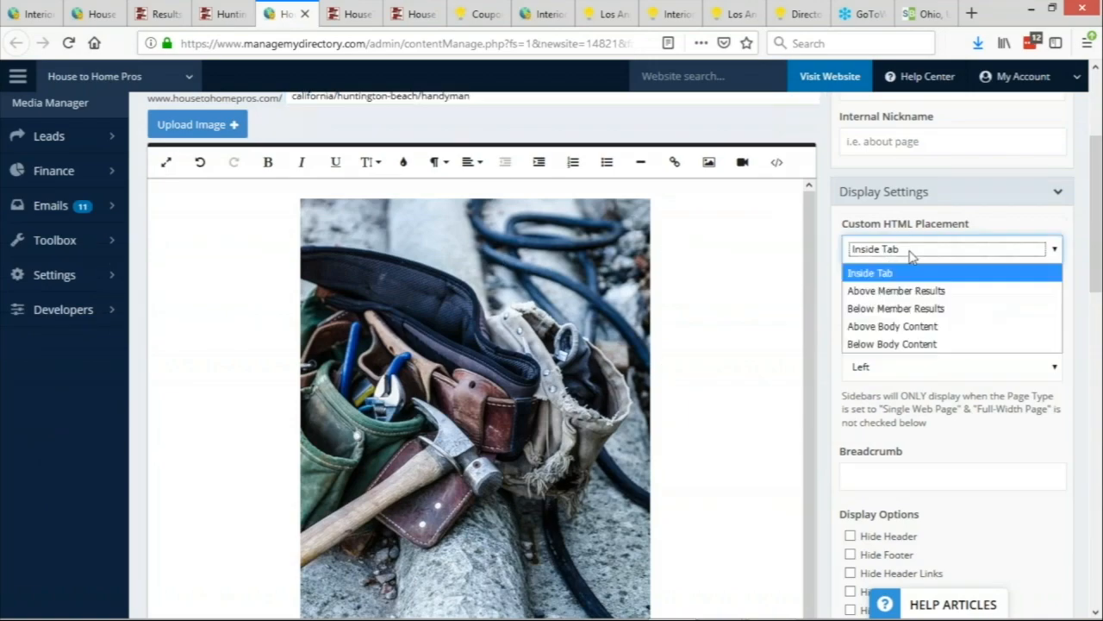
left_click(949, 309)
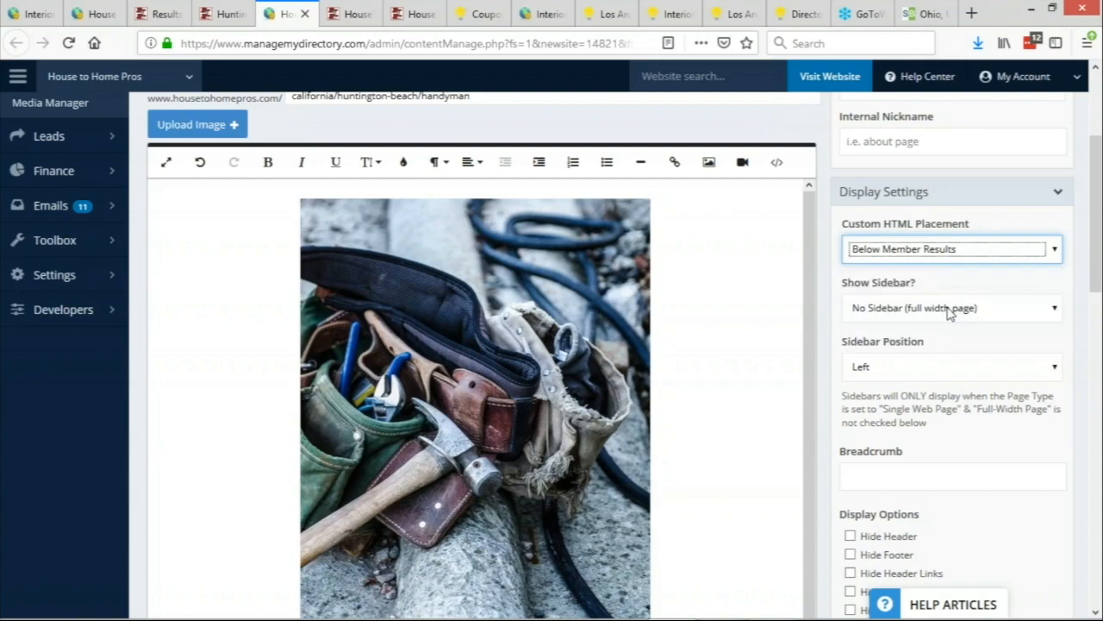
left_click(892, 310)
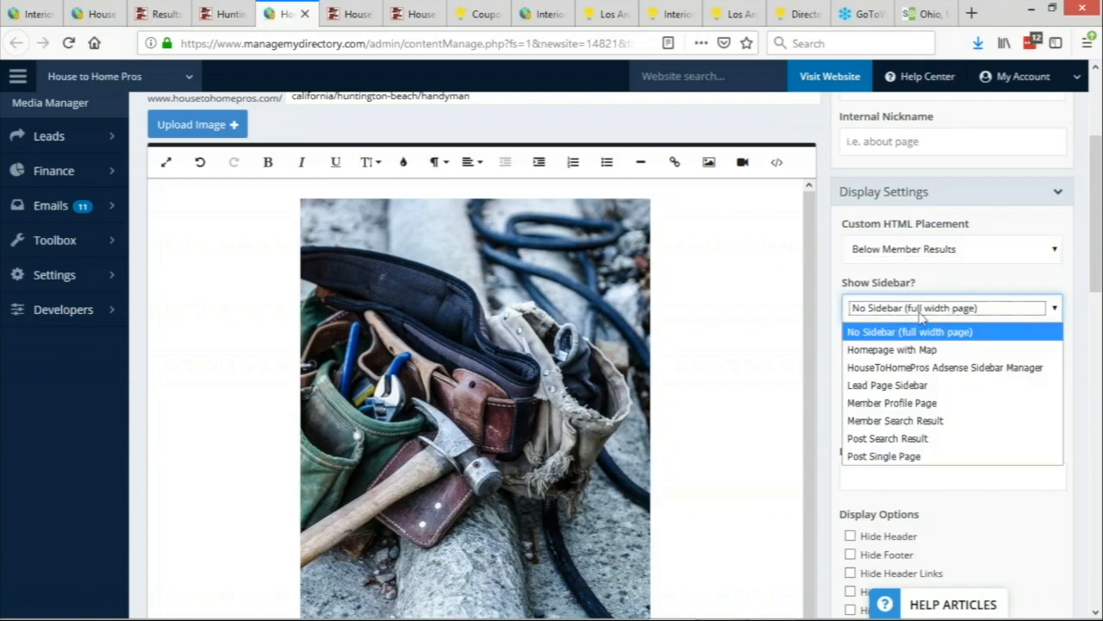
left_click(914, 420)
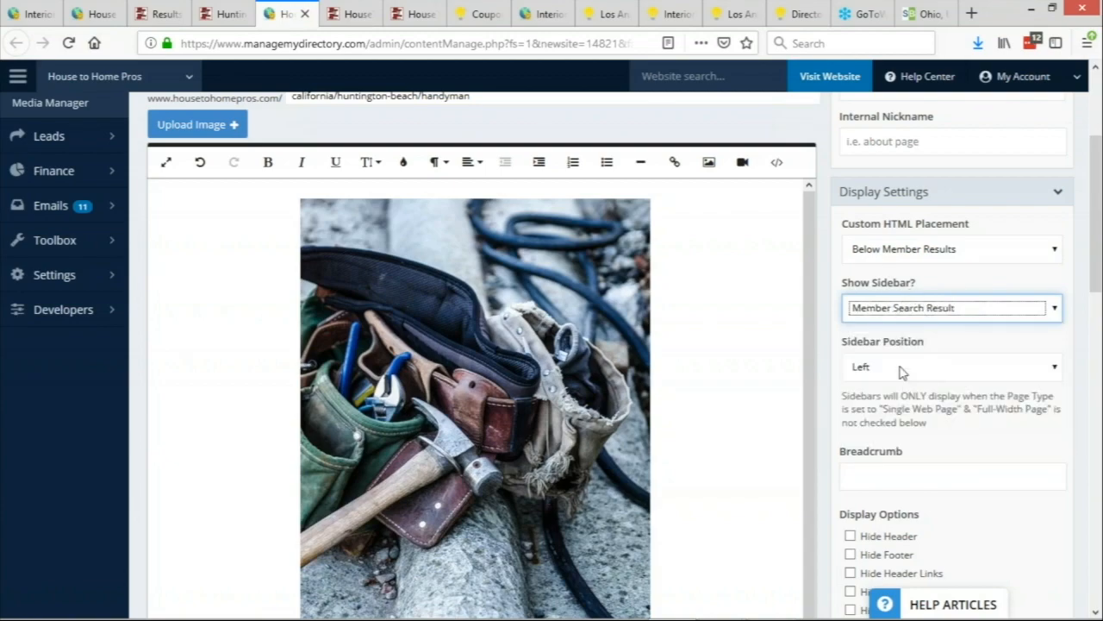
left_click(224, 16)
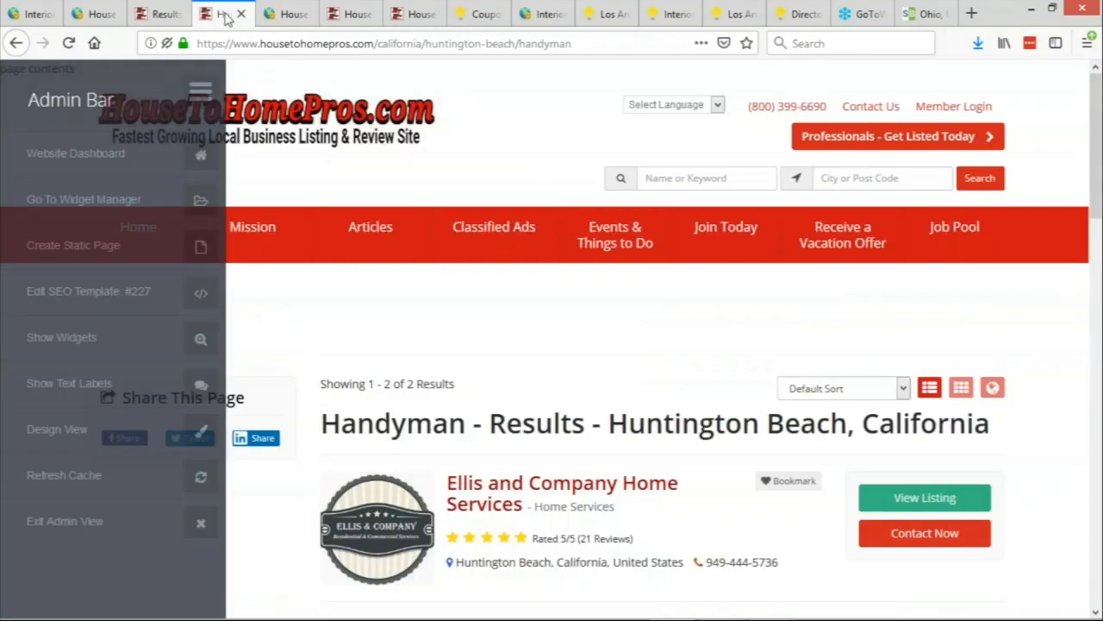
left_click(285, 13)
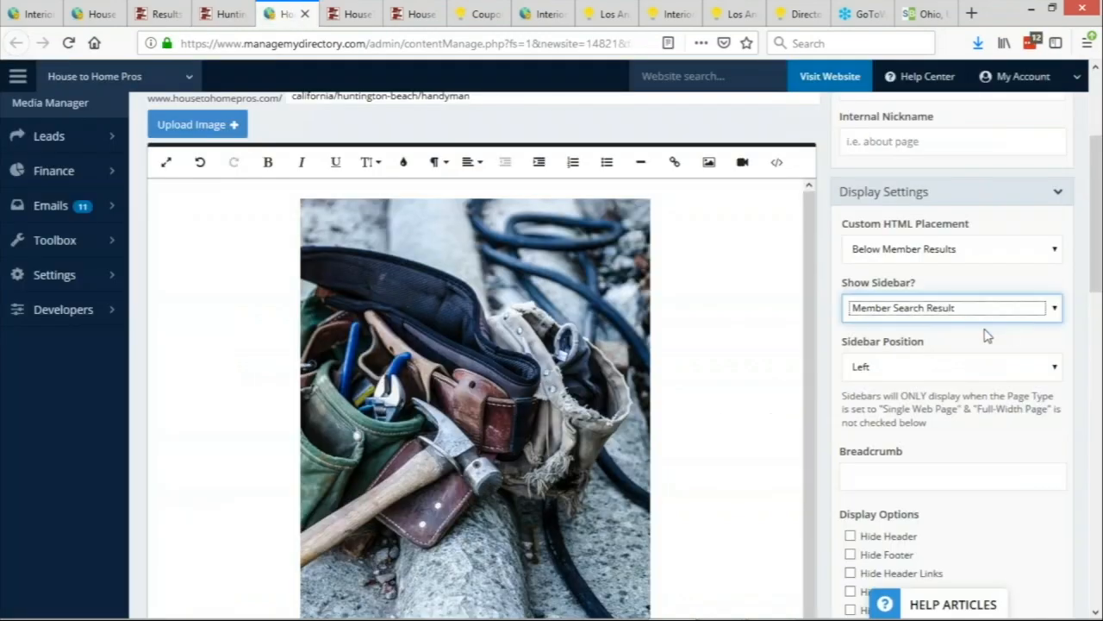
Save the new web page and open its live version.
scroll(1013, 193, "up", 3)
left_click(989, 231)
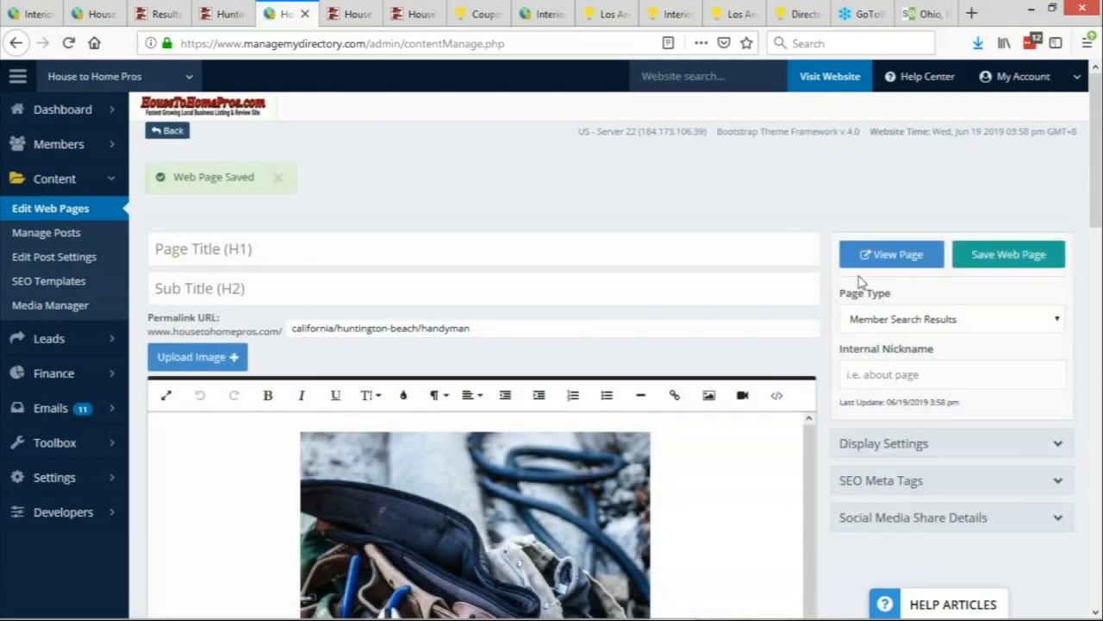
left_click(877, 258)
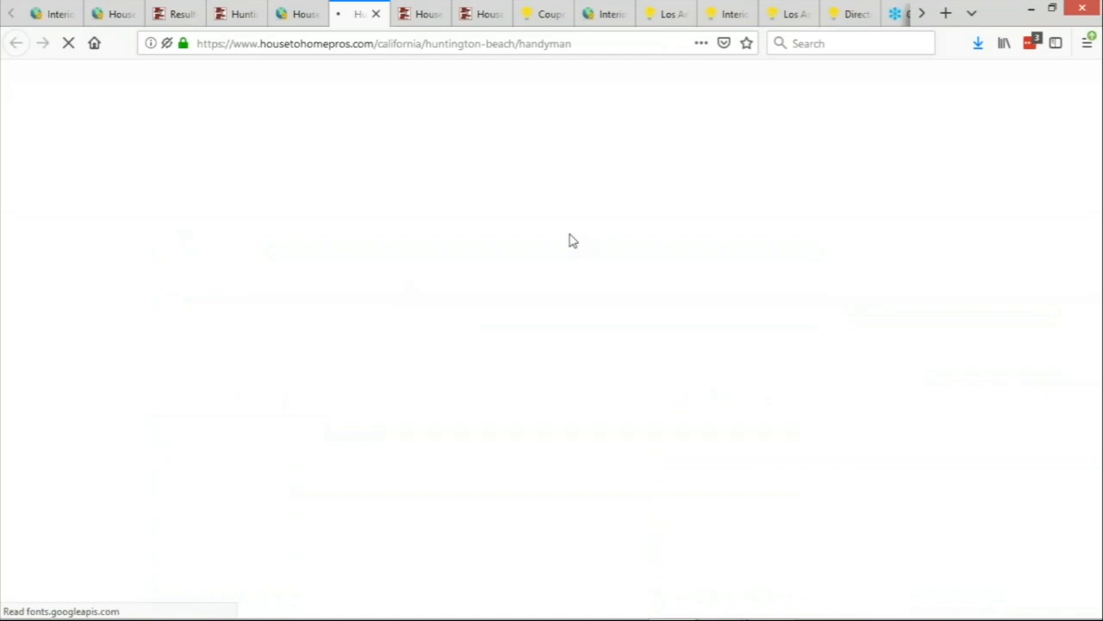
Examine the live handyman results page, including the member listings and the custom image and text beneath them.
scroll(558, 223, "down", 3)
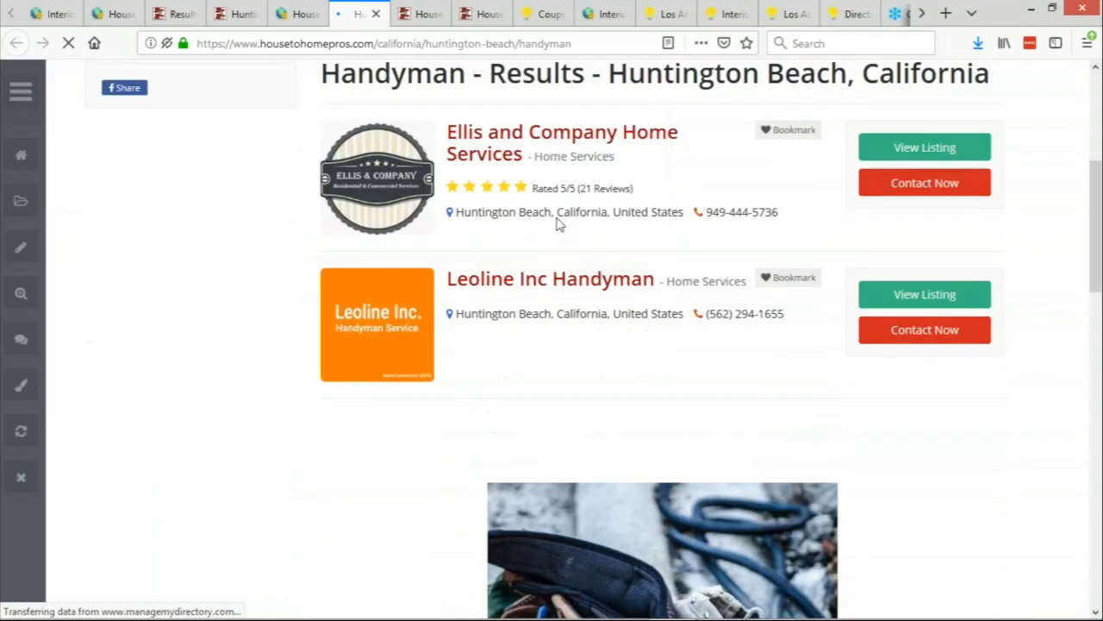
scroll(557, 222, "down", 3)
scroll(549, 175, "up", 3)
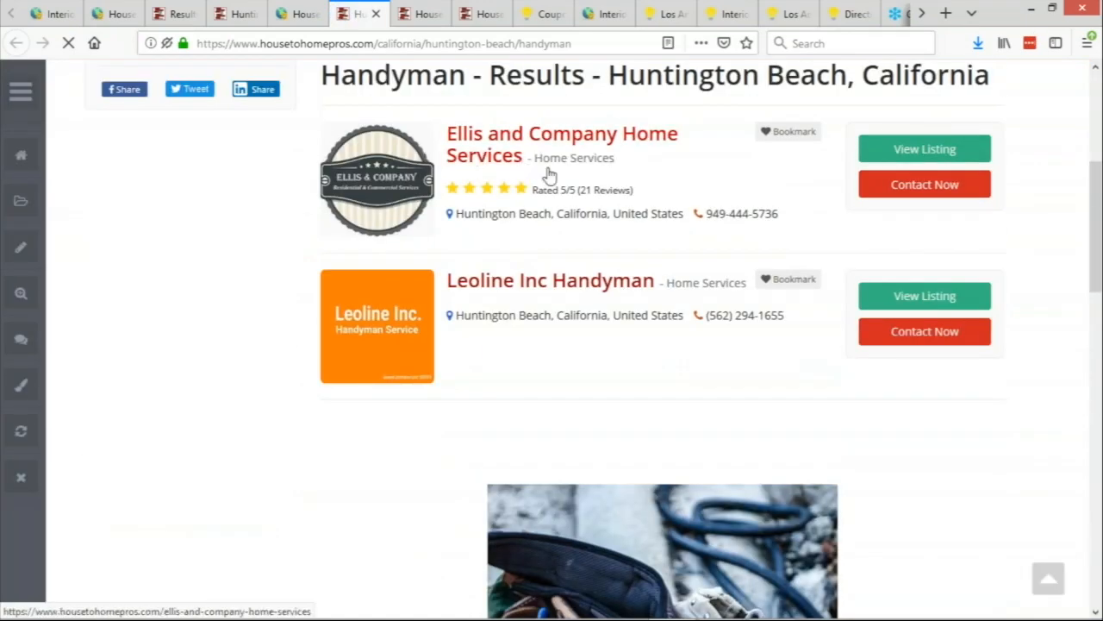
scroll(543, 155, "down", 1)
scroll(505, 152, "up", 3)
scroll(505, 153, "down", 3)
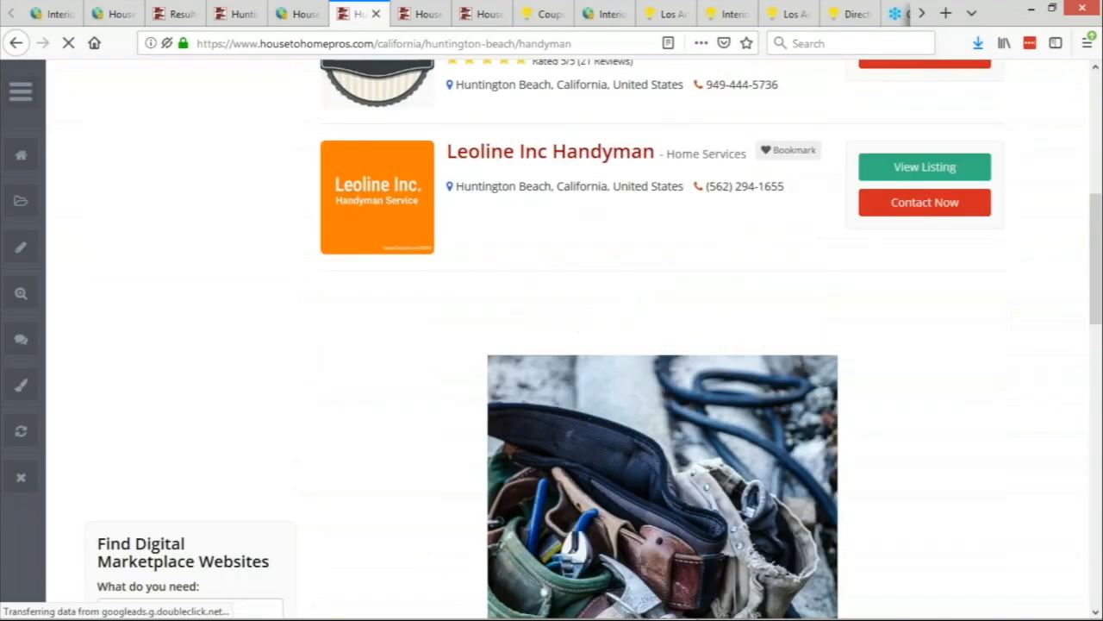
scroll(579, 188, "down", 6)
scroll(578, 188, "up", 1)
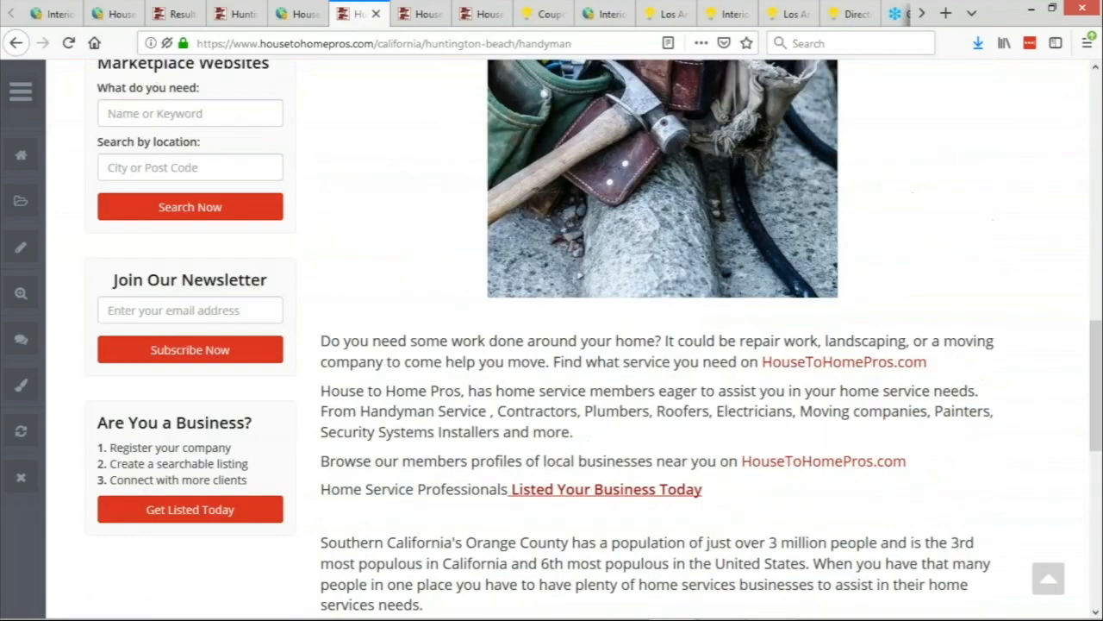
scroll(578, 188, "up", 1)
scroll(579, 188, "down", 3)
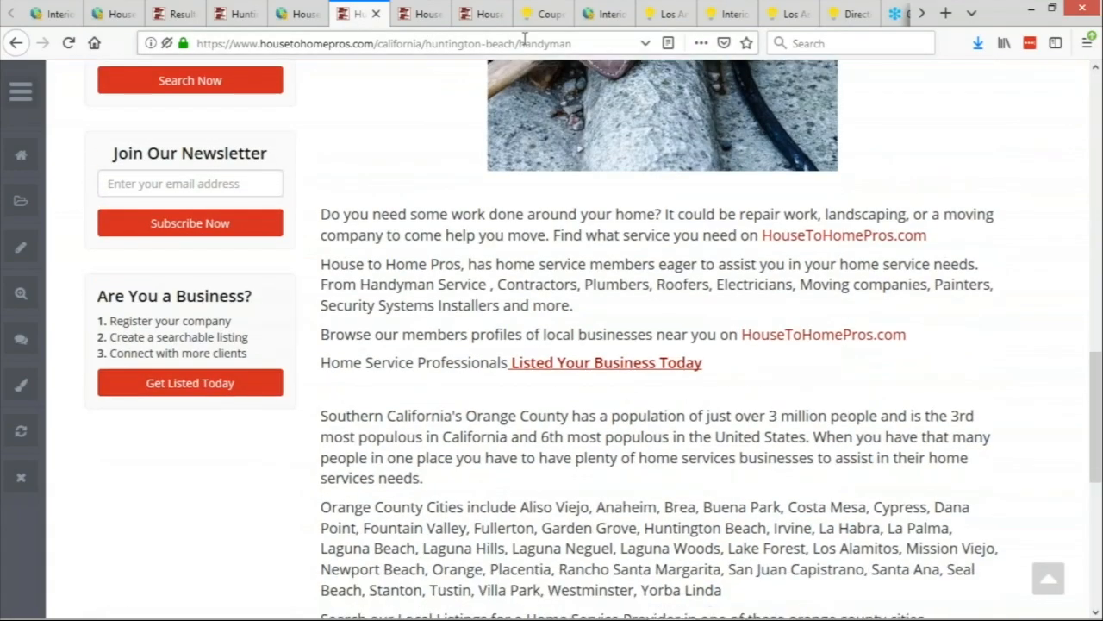
Highlight the handyman segment of the live page's URL to point out the service keyword.
left_click_drag(520, 40, 584, 39)
left_click(580, 39)
double_click(545, 39)
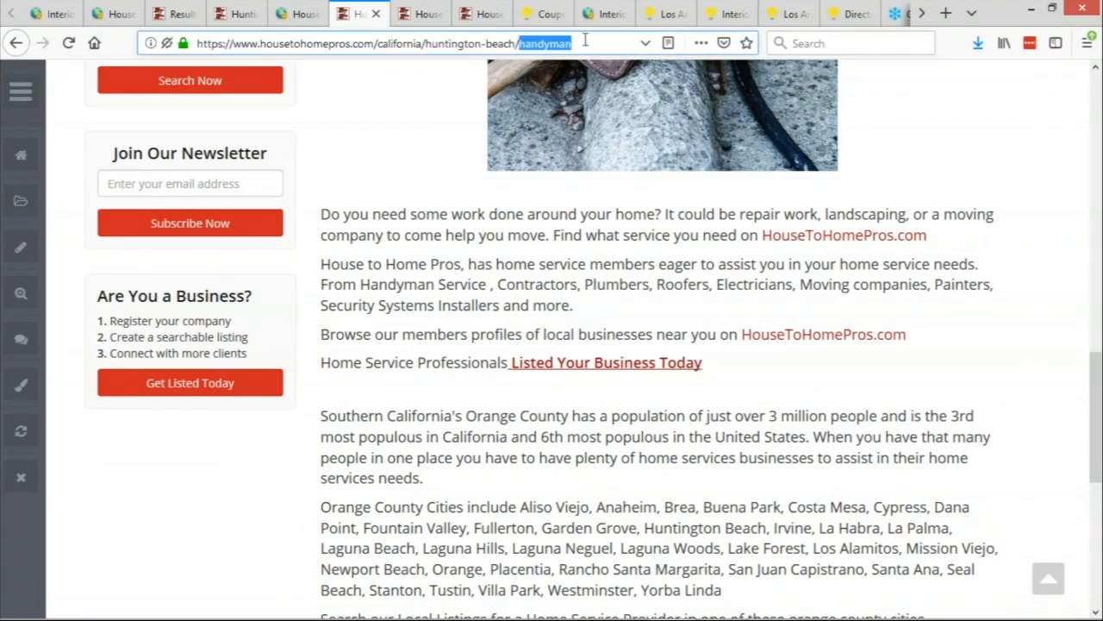
left_click(521, 40)
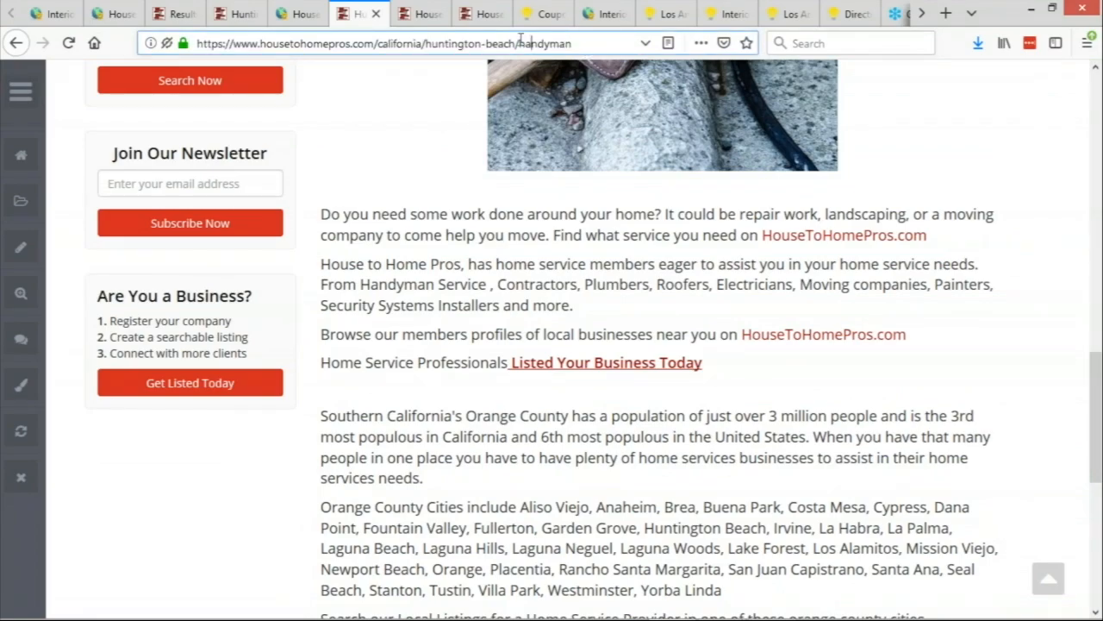
left_click_drag(518, 42, 580, 39)
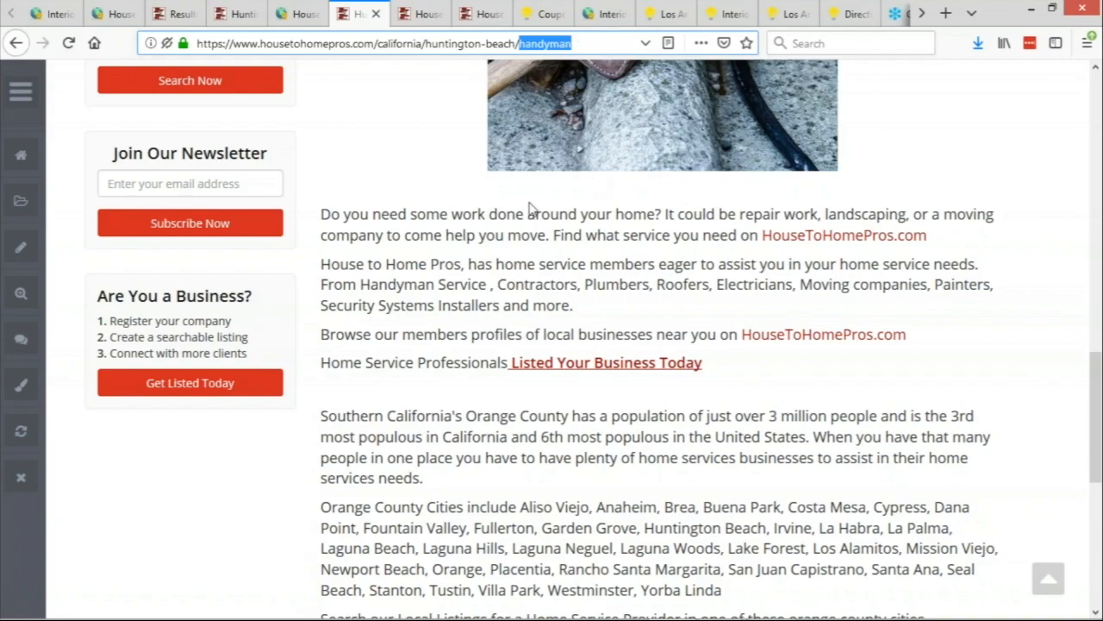
left_click(715, 234)
Review the Orange County text and the placement of the tool-belt image in the live page's custom content.
scroll(646, 291, "down", 3)
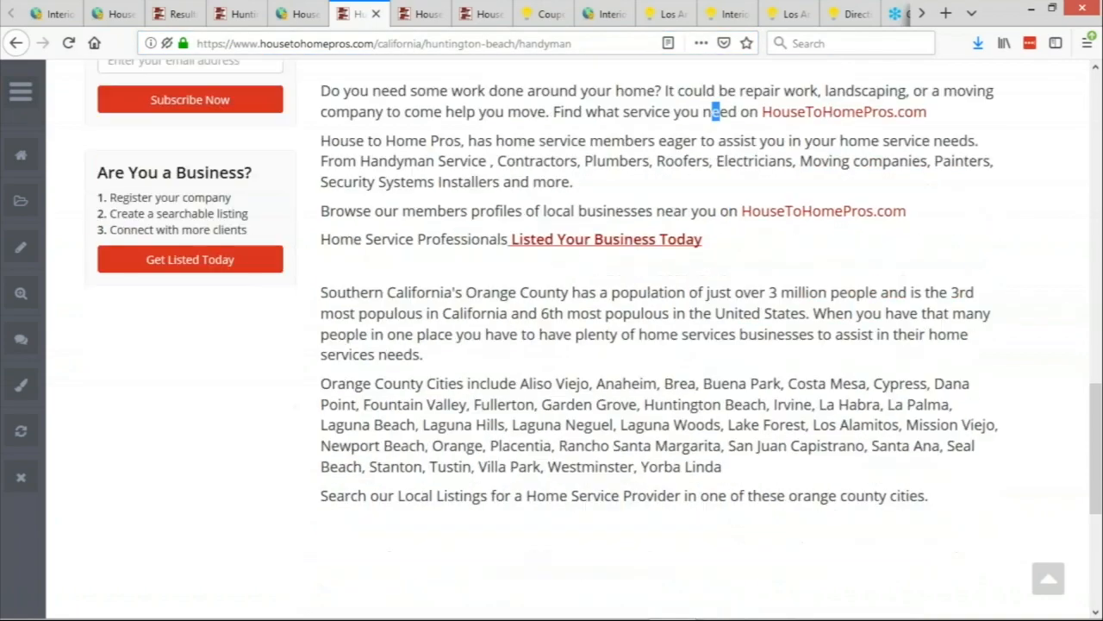
scroll(681, 250, "up", 3)
scroll(591, 250, "down", 5)
left_click_drag(937, 415, 629, 211)
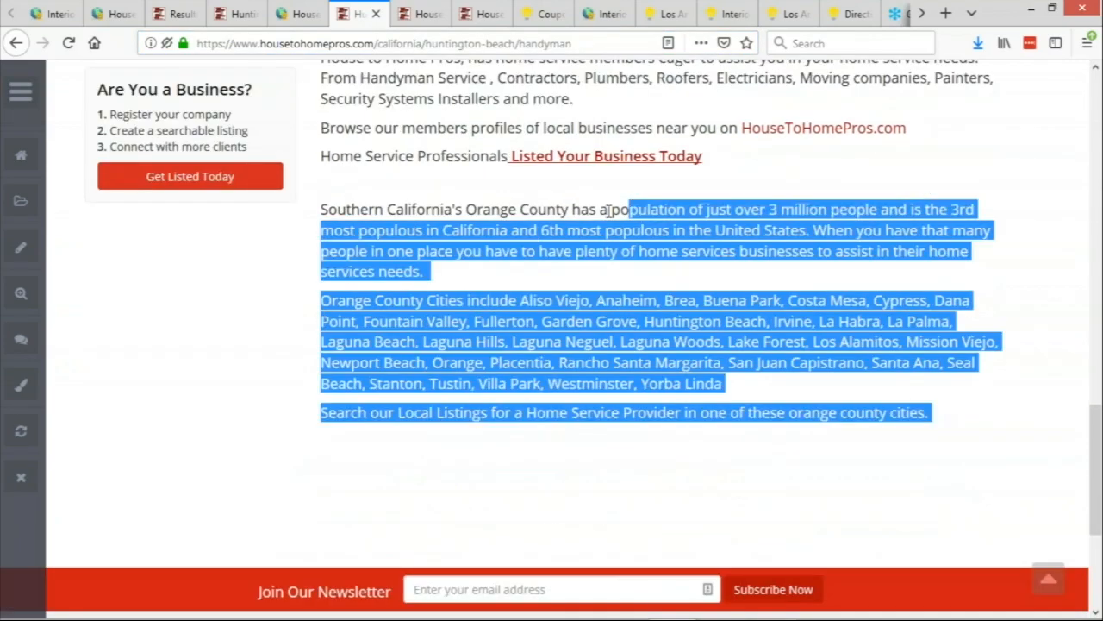
scroll(526, 285, "up", 3)
left_click(707, 255)
scroll(638, 186, "up", 3)
scroll(637, 188, "up", 7)
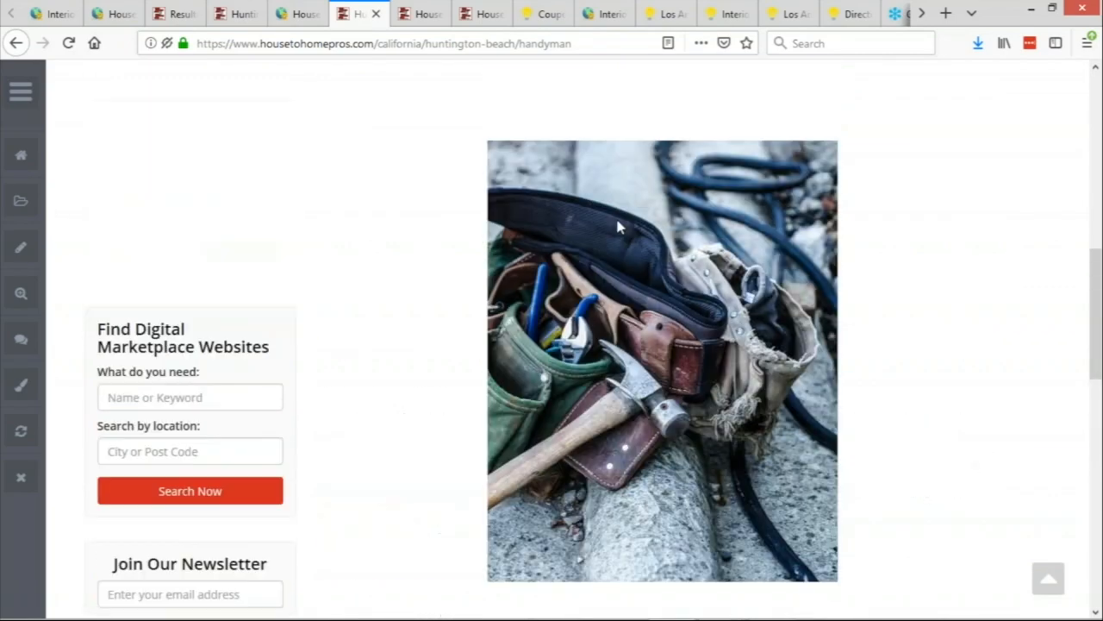
scroll(635, 239, "down", 5)
scroll(642, 218, "down", 4)
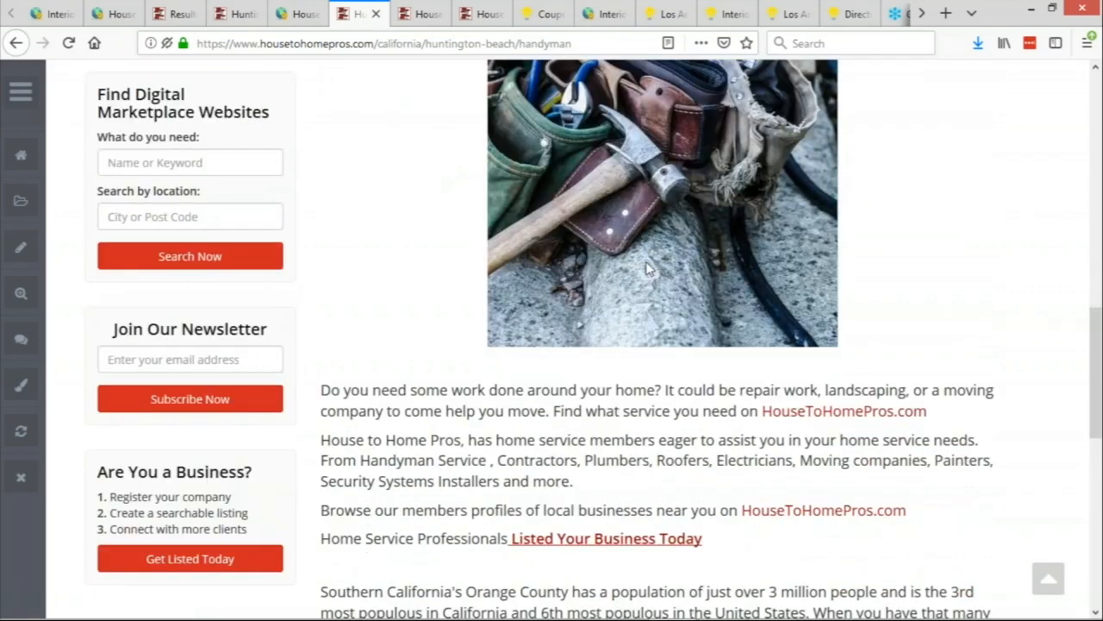
Align the tool-belt image to the right in the handyman page's content editor and save the web page.
left_click(293, 14)
scroll(494, 333, "down", 4)
scroll(500, 330, "down", 3)
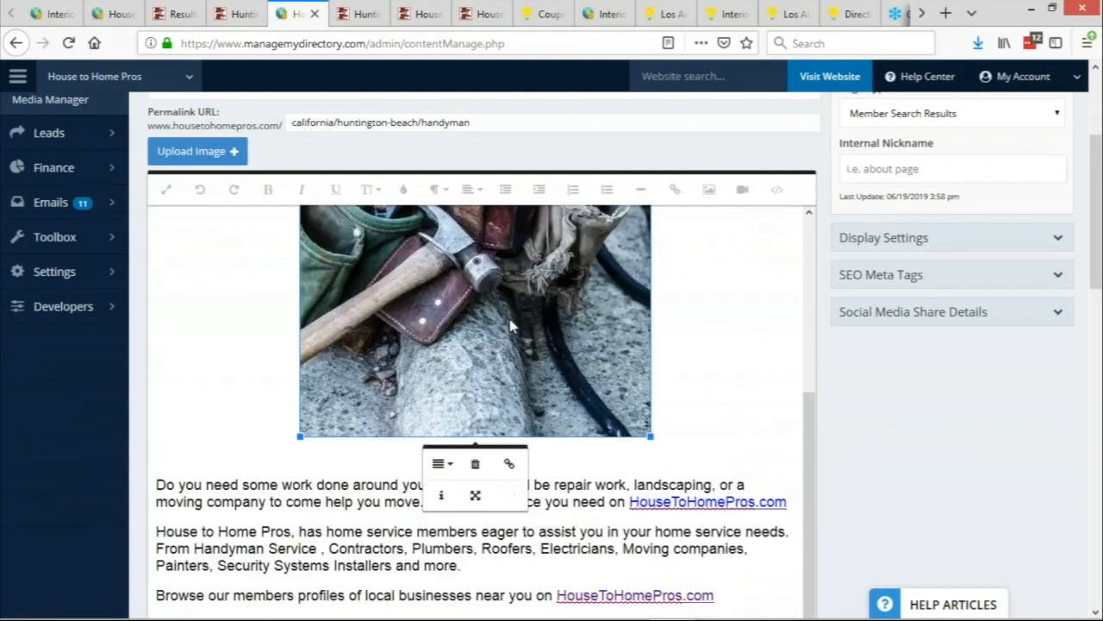
left_click(440, 464)
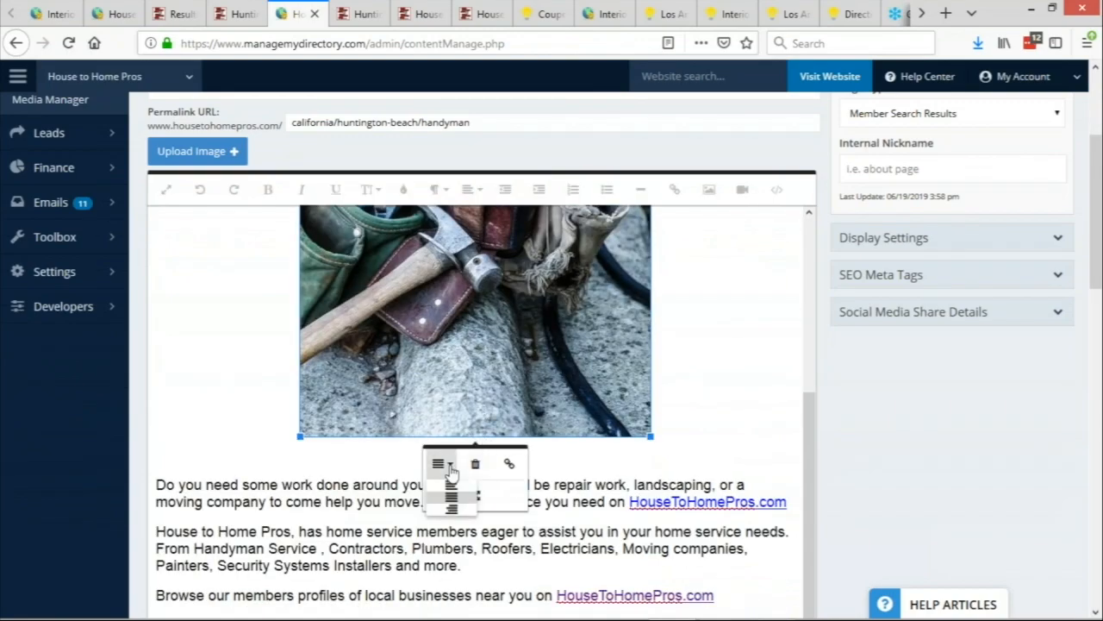
left_click(454, 509)
scroll(843, 413, "up", 3)
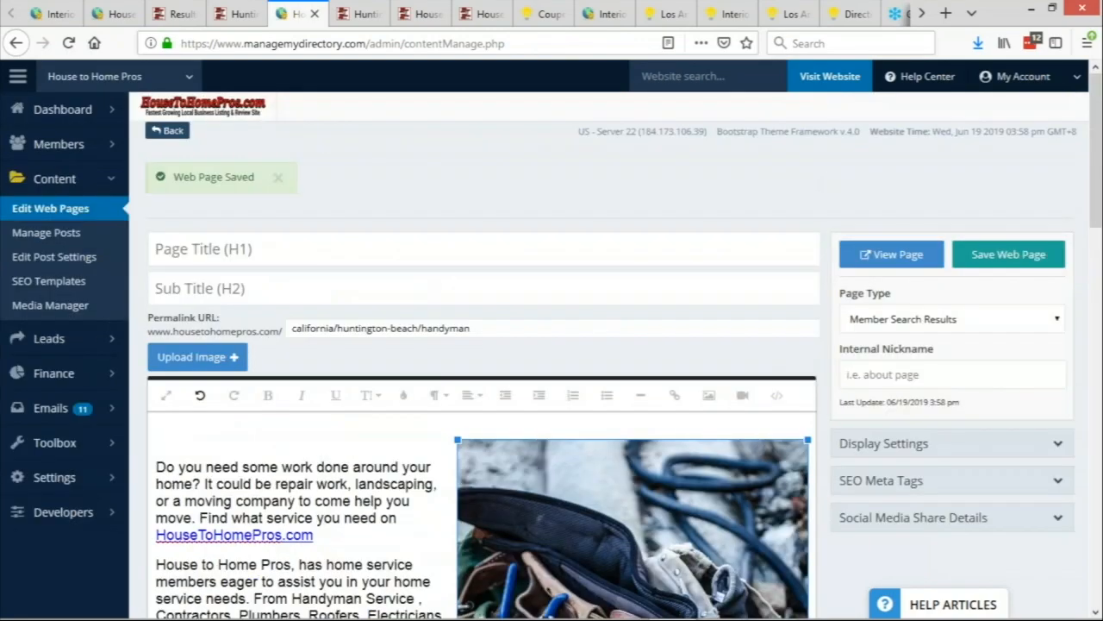
left_click(991, 256)
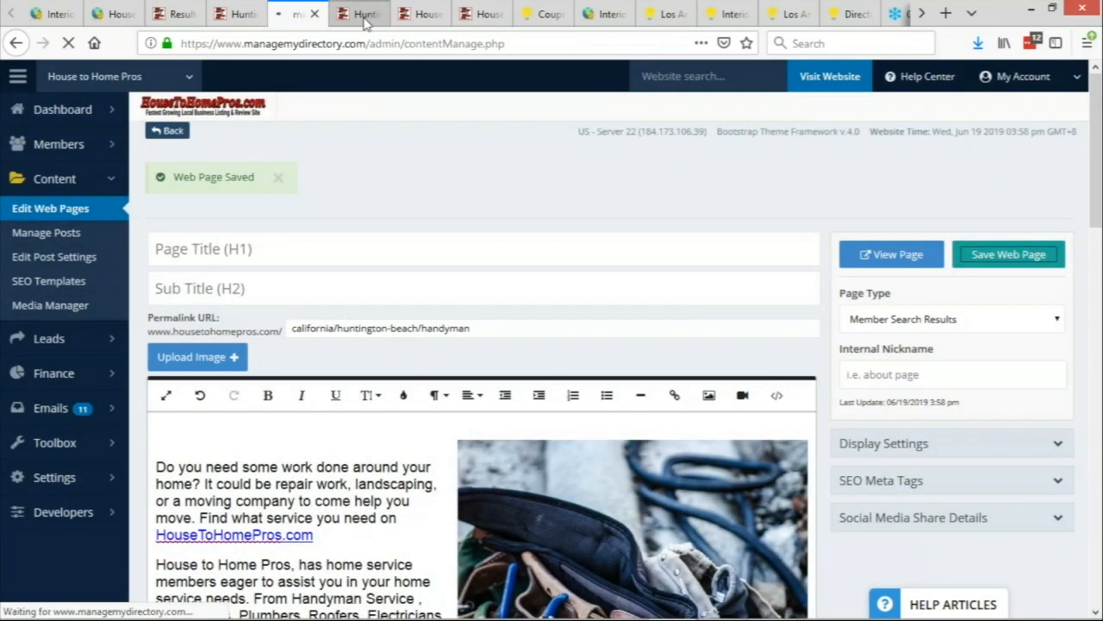
Reload the live handyman results page and check how the text wraps around the image.
left_click(365, 14)
left_click(69, 44)
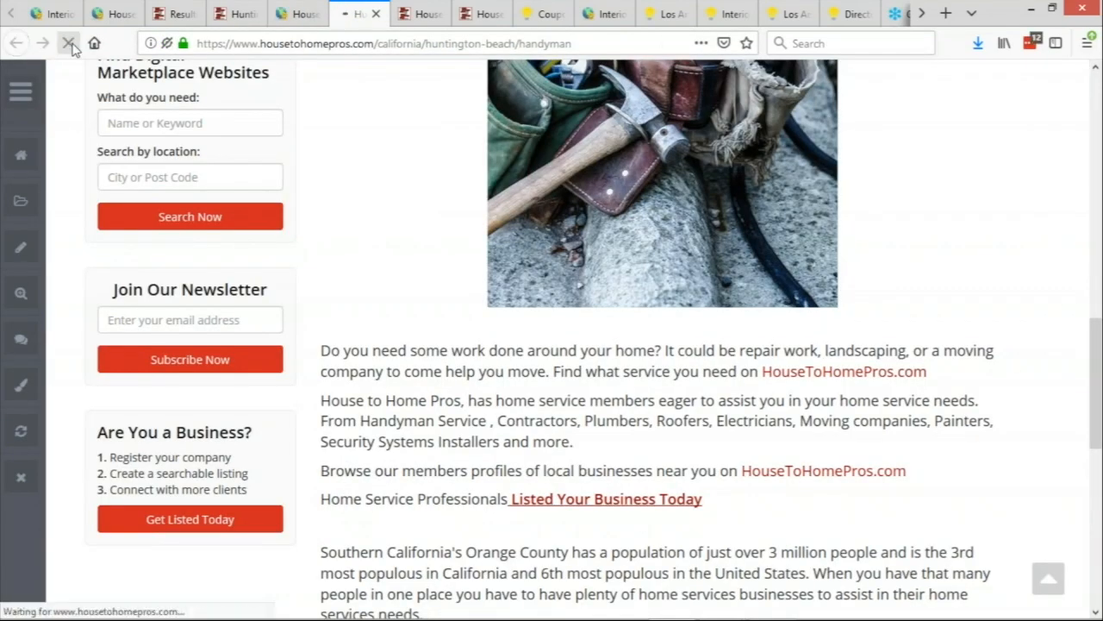
scroll(689, 238, "up", 4)
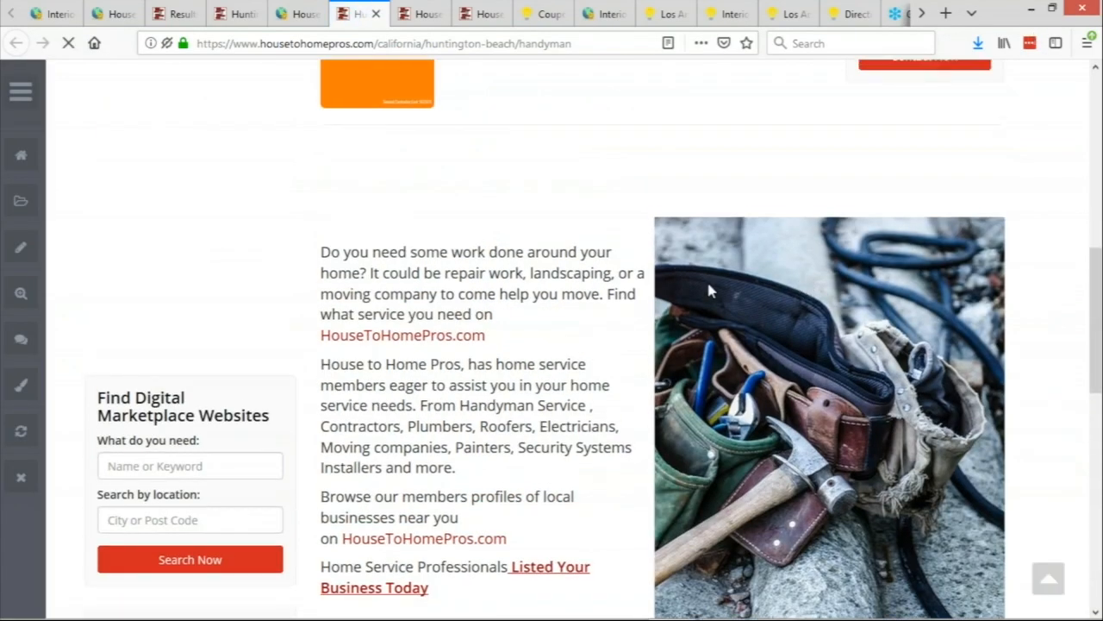
scroll(767, 278, "down", 2)
scroll(776, 275, "down", 2)
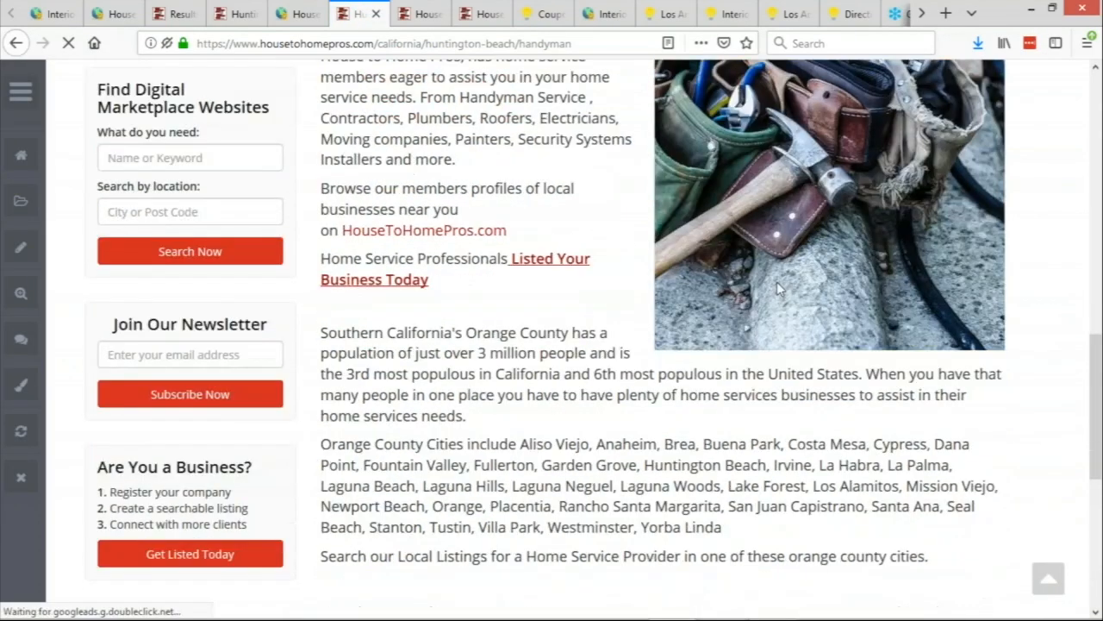
Review the handyman results page, checking how the custom content sits below the Huntington Beach member listings.
scroll(777, 276, "up", 3)
scroll(781, 317, "up", 5)
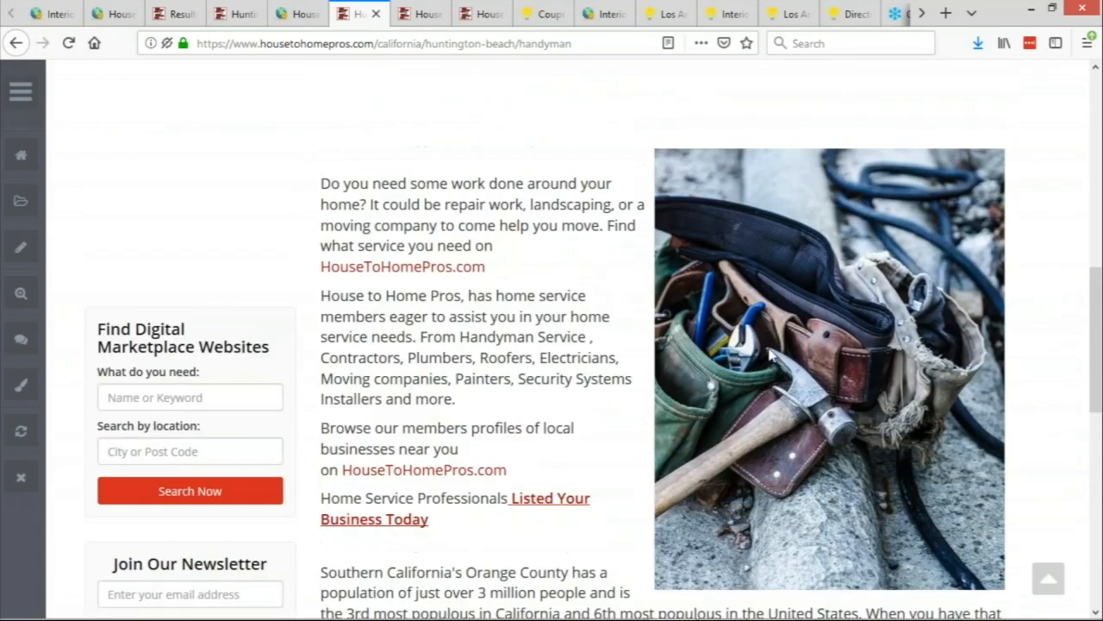
scroll(699, 334, "down", 1)
scroll(794, 385, "up", 3)
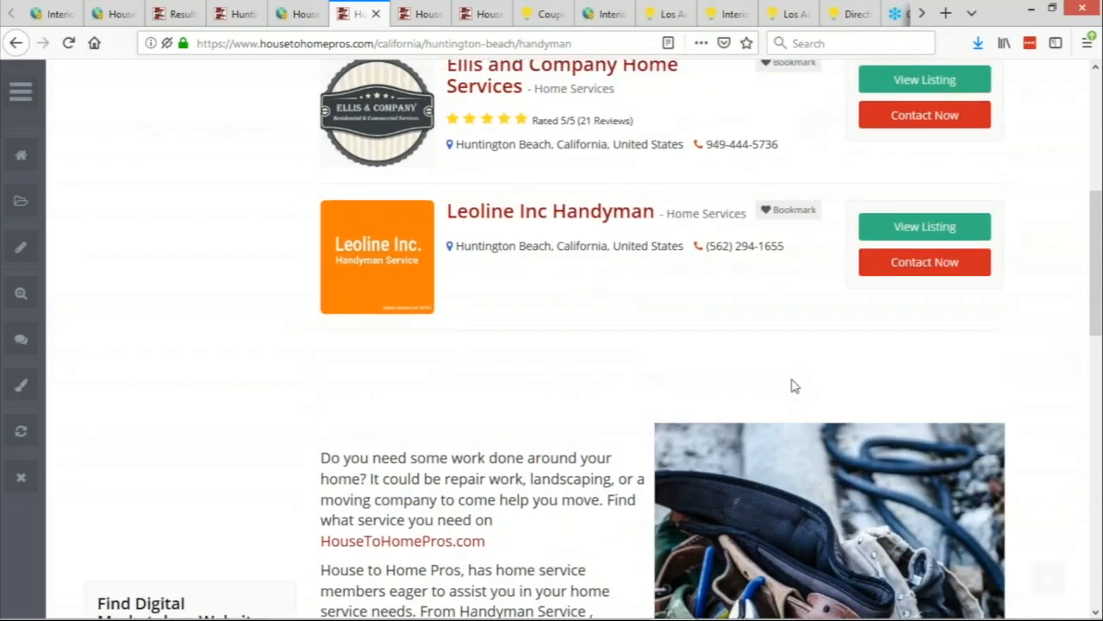
scroll(793, 385, "down", 1)
scroll(807, 404, "up", 6)
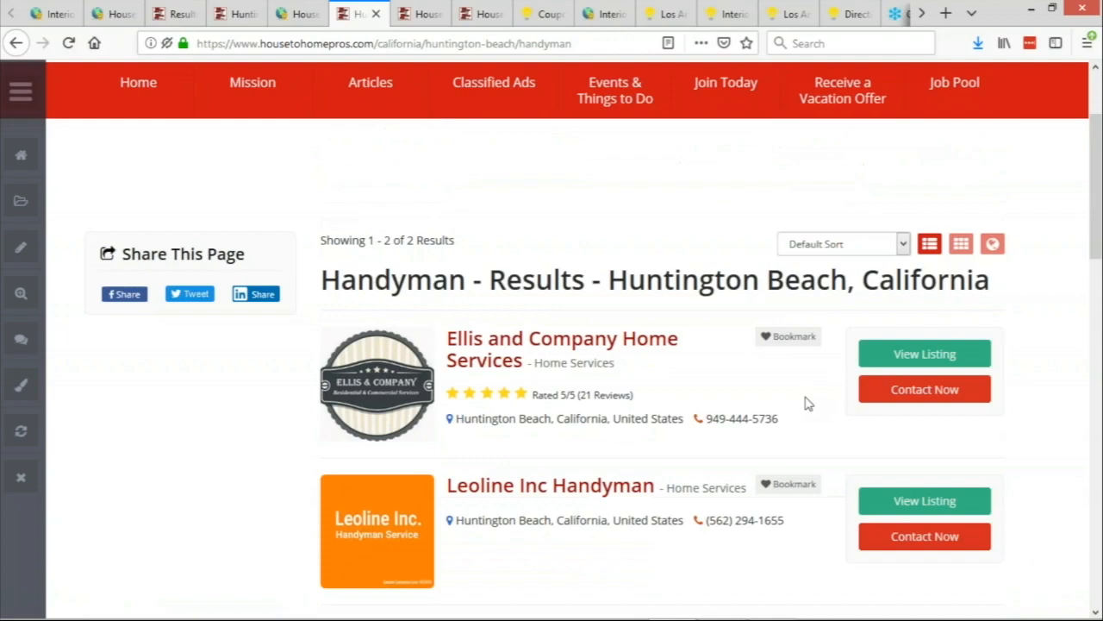
scroll(807, 404, "down", 3)
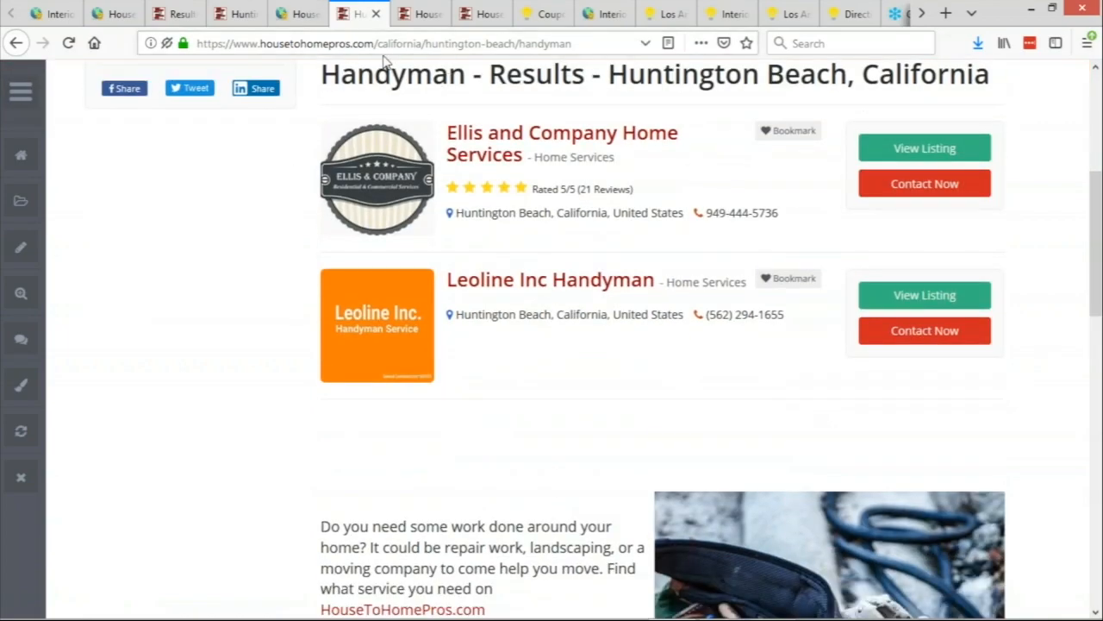
Open the Ellis and Company Home Services profile and examine its Related Searches module.
left_click(552, 143)
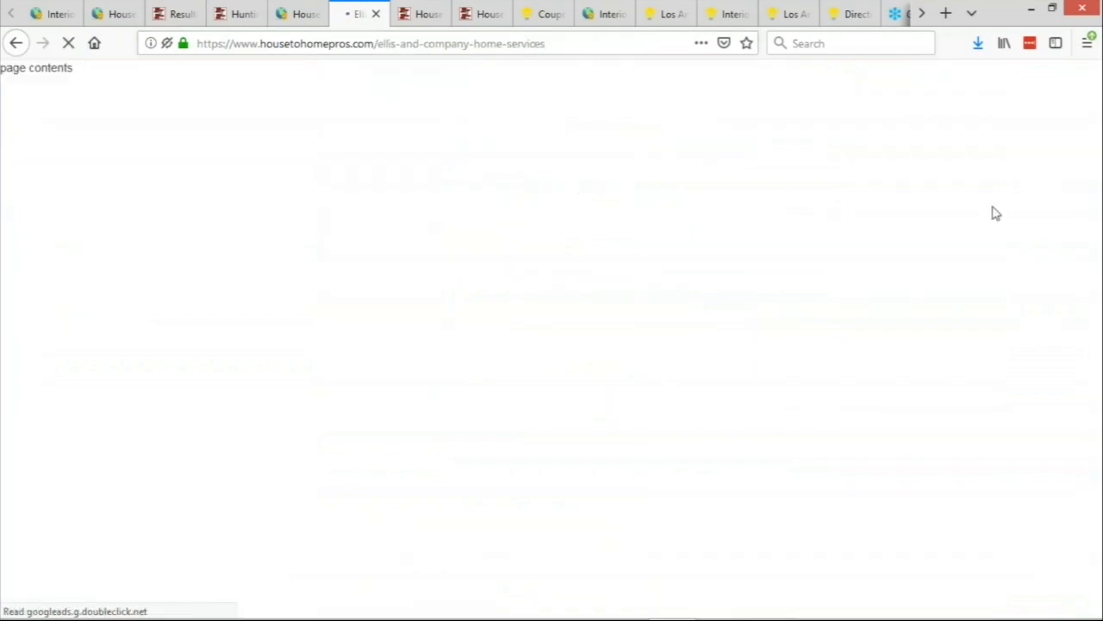
scroll(991, 233, "down", 5)
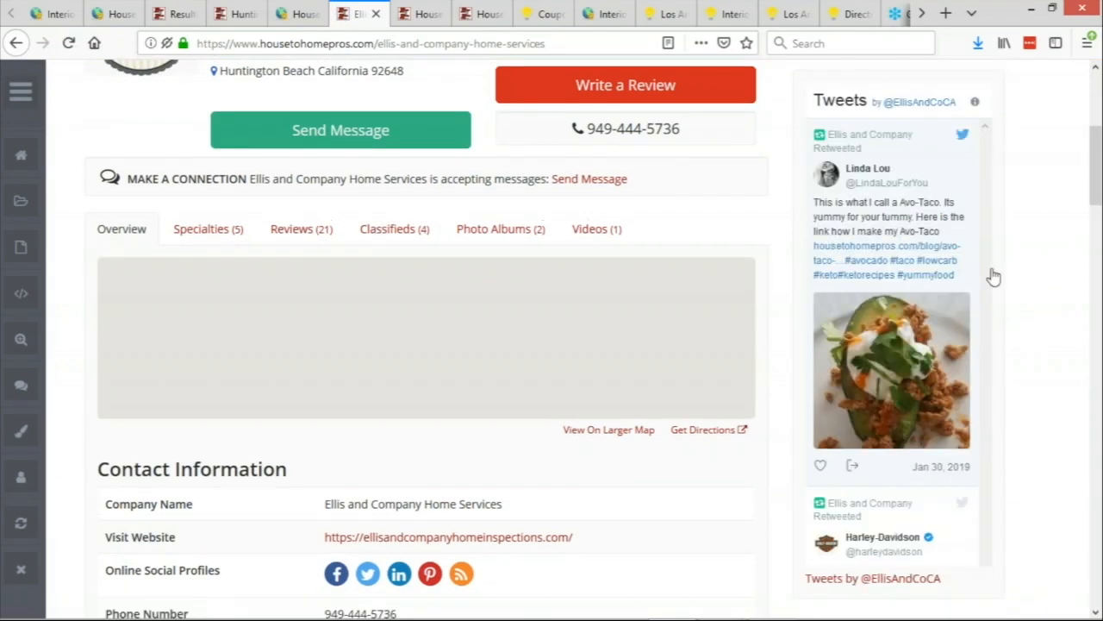
scroll(994, 276, "down", 6)
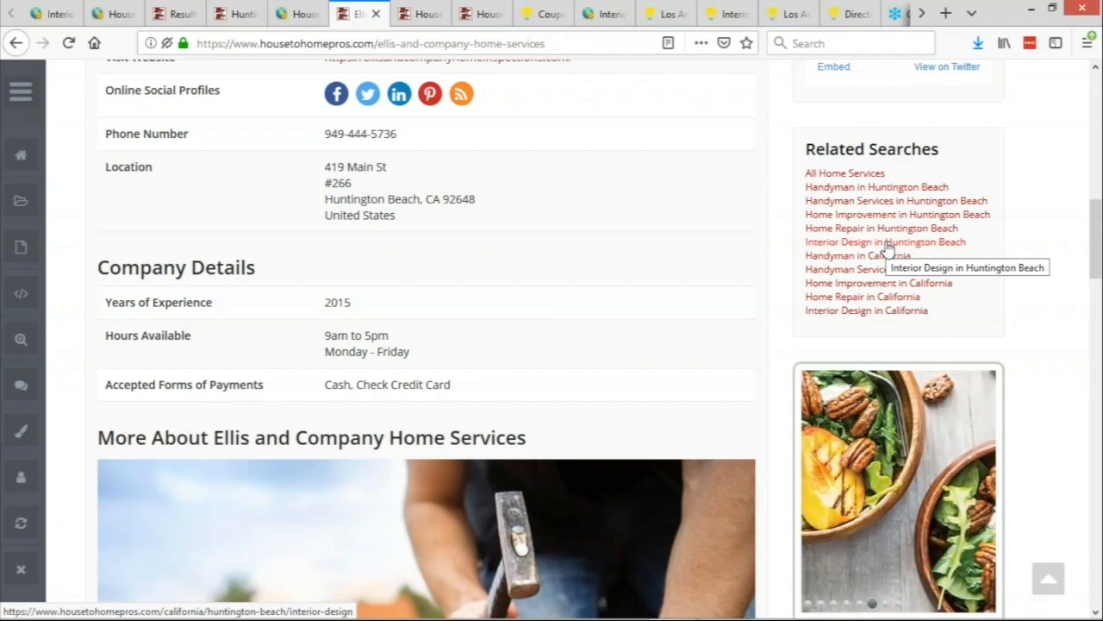
scroll(648, 315, "up", 6)
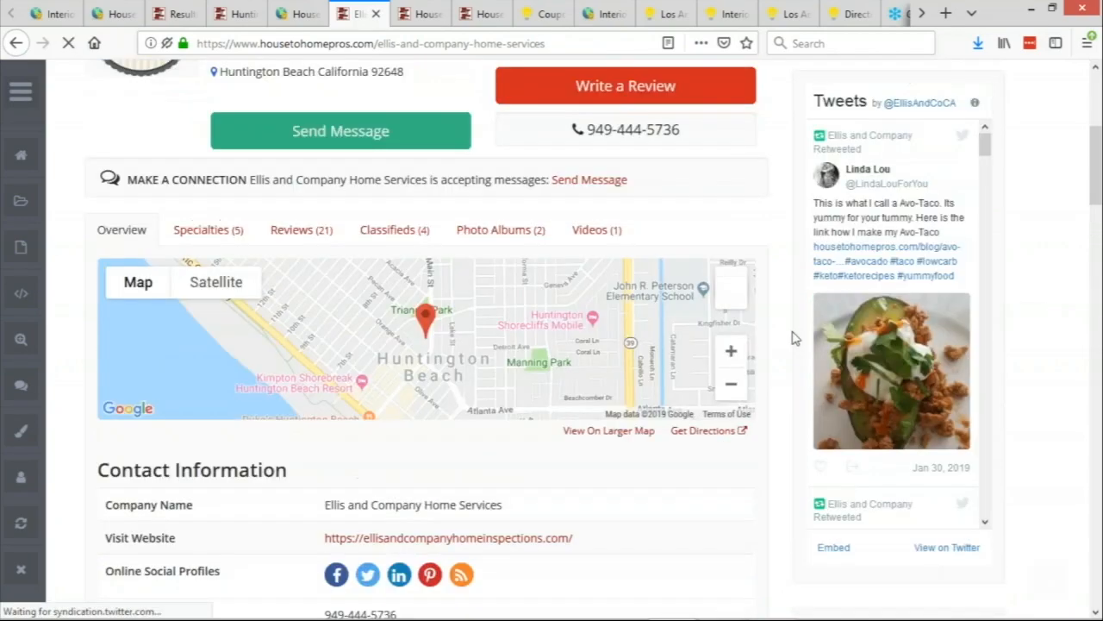
scroll(794, 338, "up", 3)
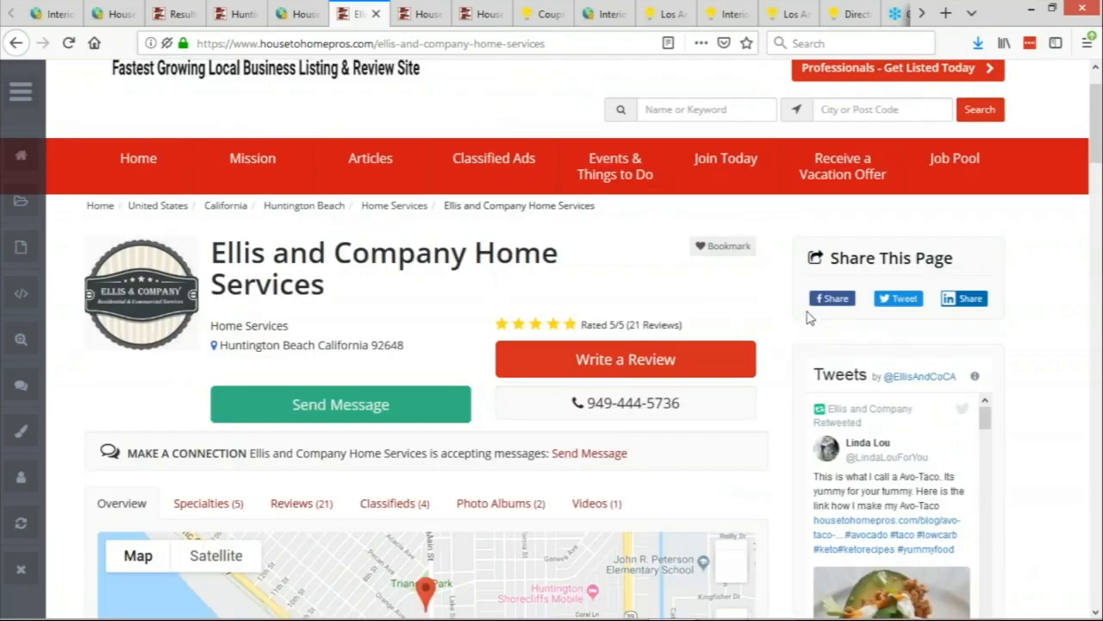
scroll(809, 317, "down", 6)
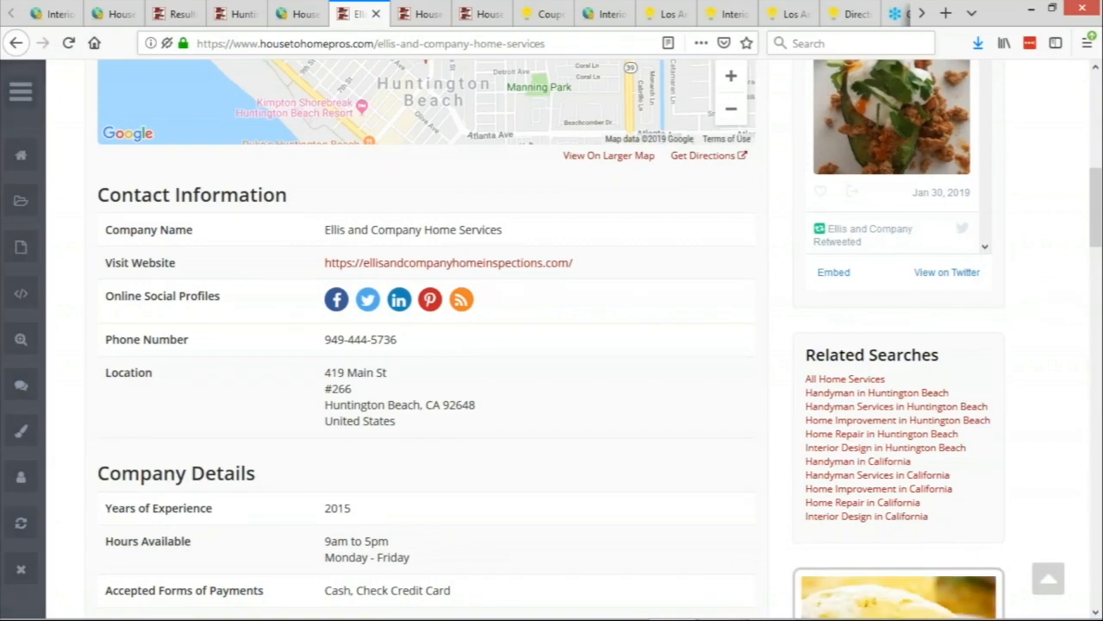
Show the profile page's widget labels, open the Related Searches module in the widget manager and copy its widget name.
left_click(21, 86)
left_click(101, 334)
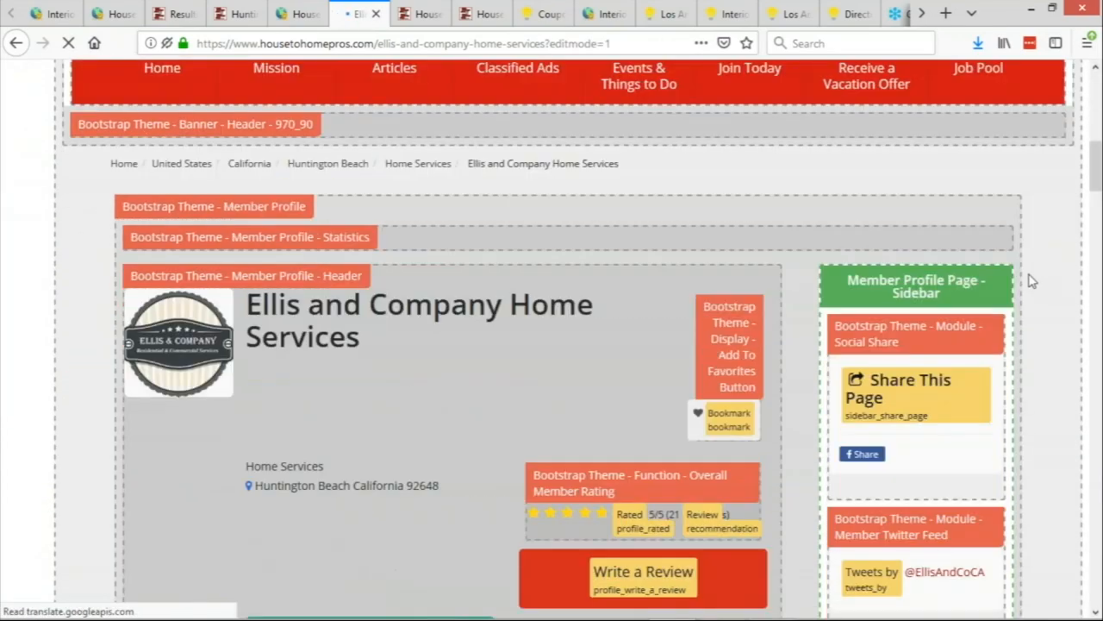
scroll(1032, 281, "down", 5)
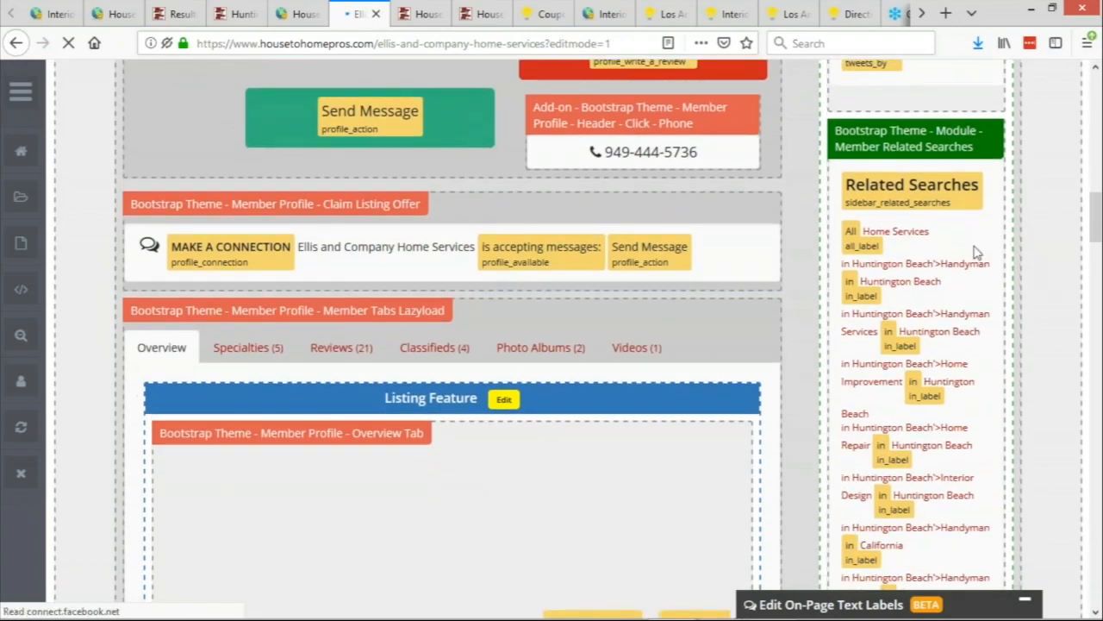
scroll(1000, 246, "down", 5)
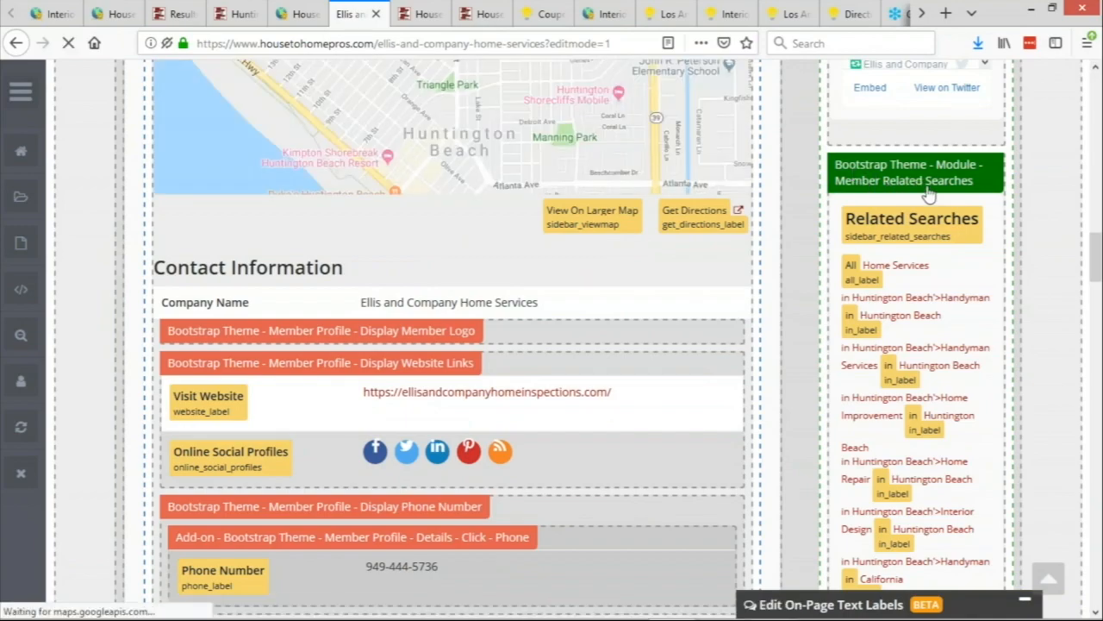
left_click(834, 166)
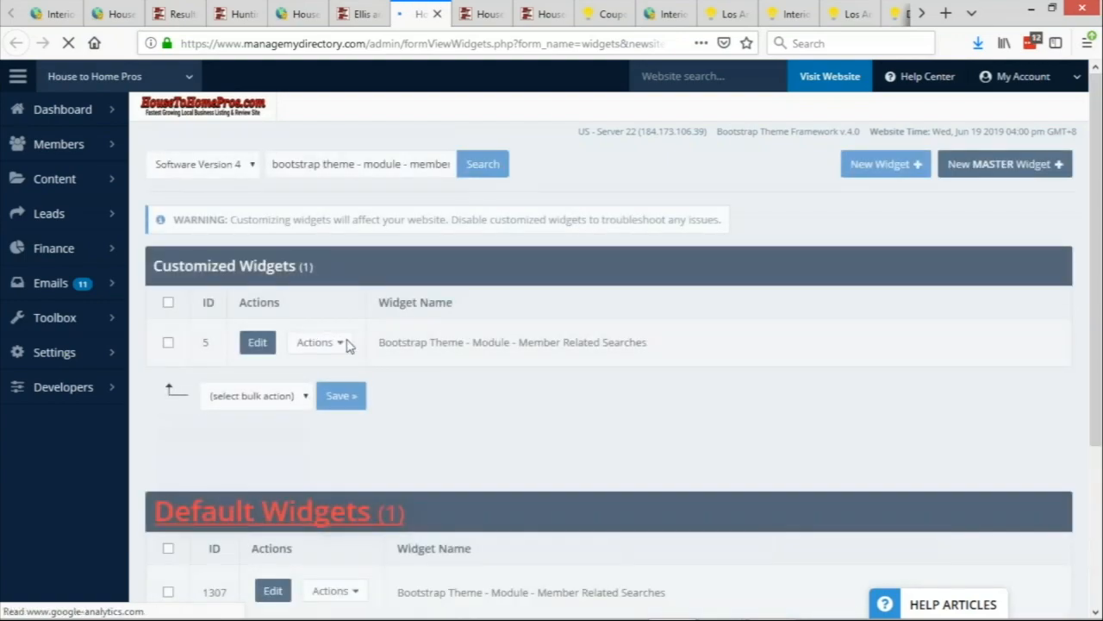
left_click_drag(381, 342, 644, 342)
key("ctrl+c")
Open the Post Single Page sidebar for editing in the Sidebar Manager.
mouse_move(40, 342)
mouse_move(81, 318)
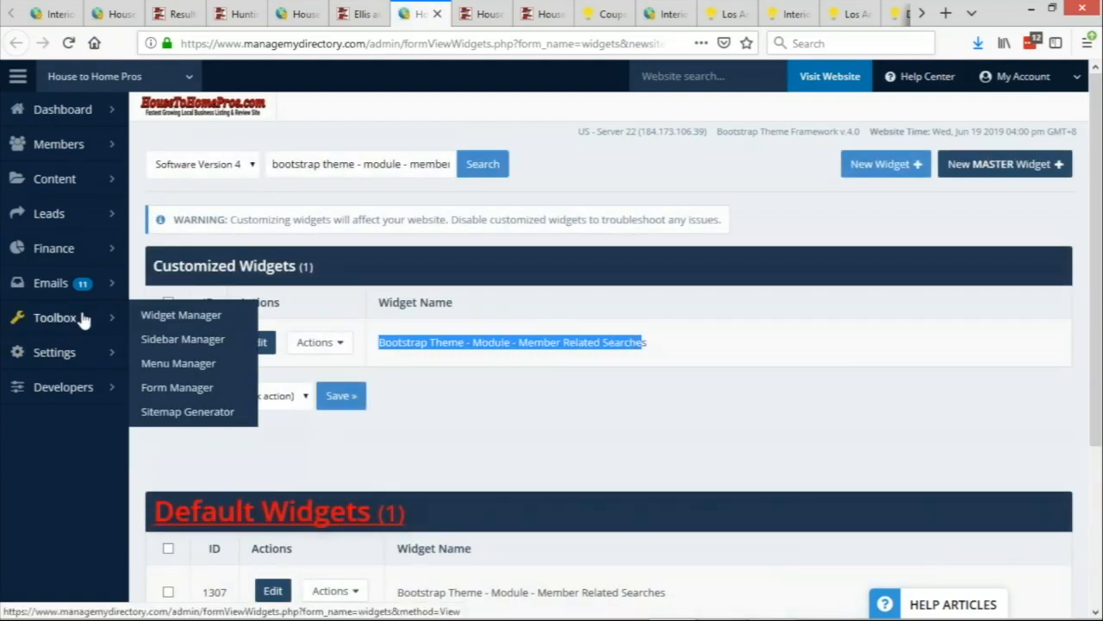
left_click(178, 342)
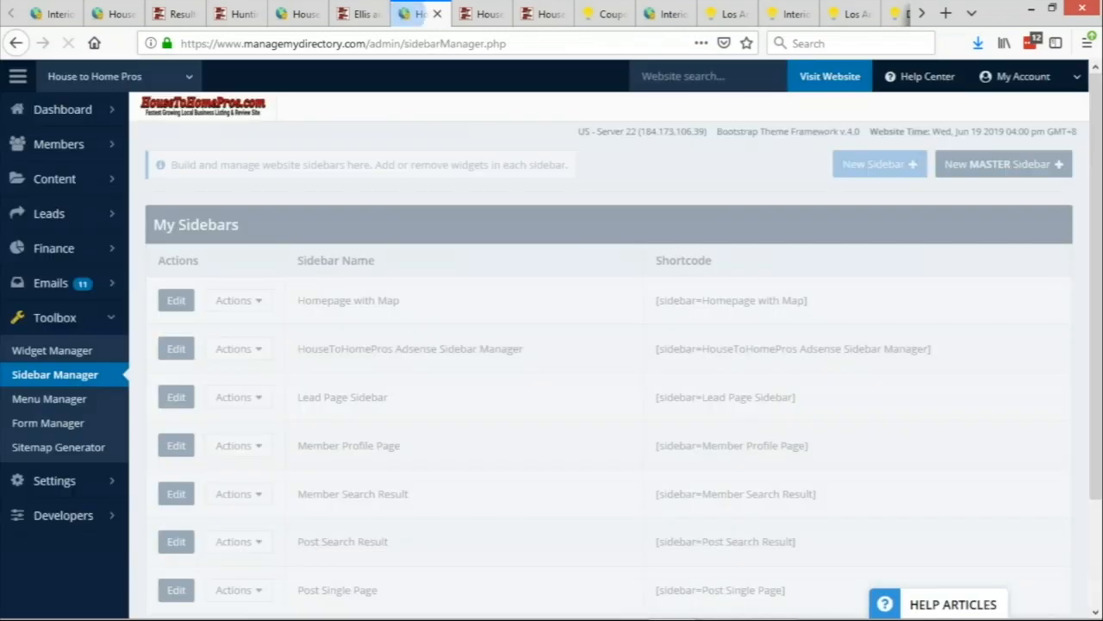
scroll(471, 243, "down", 1)
scroll(414, 345, "down", 2)
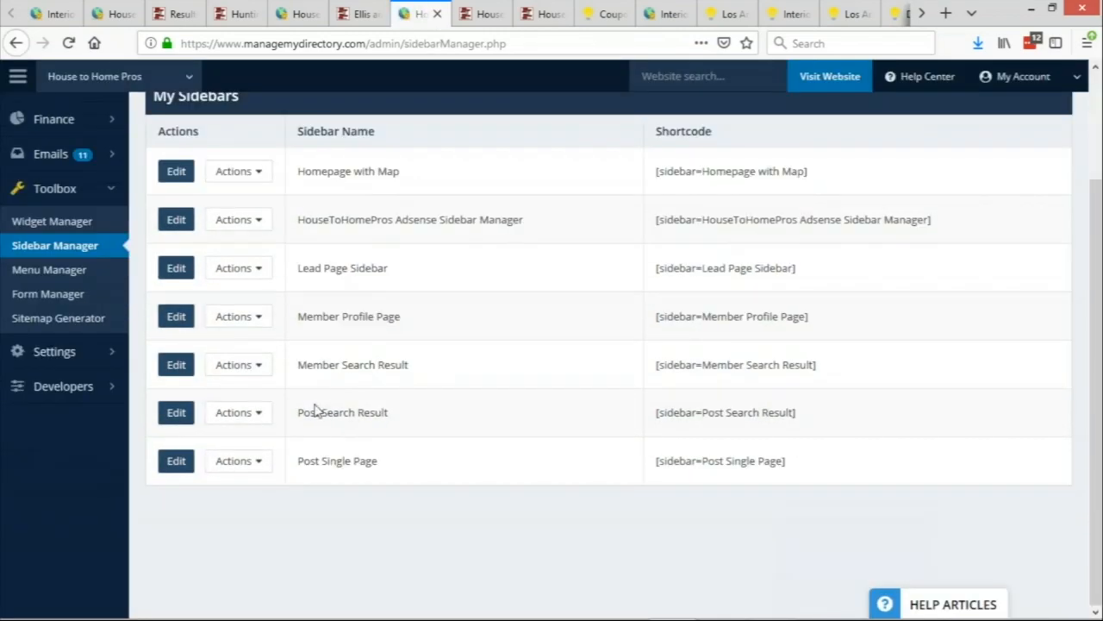
left_click(181, 463)
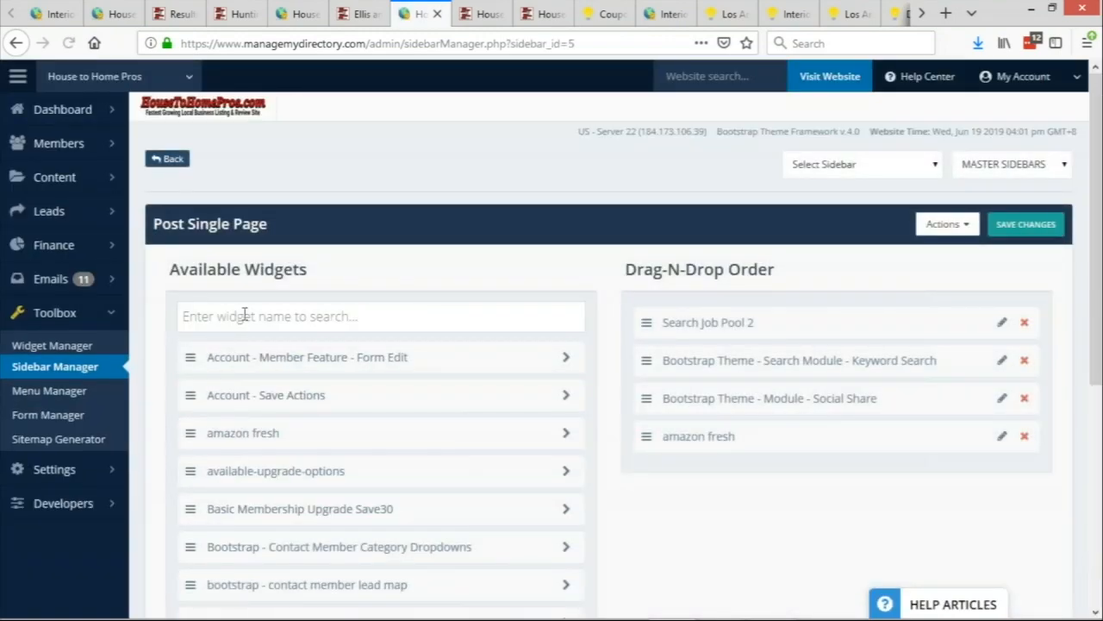
Find the Bootstrap Theme - Module - Member Related Searches widget and add it as the first item in the Post Single Page sidebar.
left_click(245, 316)
key("ctrl+v")
left_click_drag(315, 357, 855, 323)
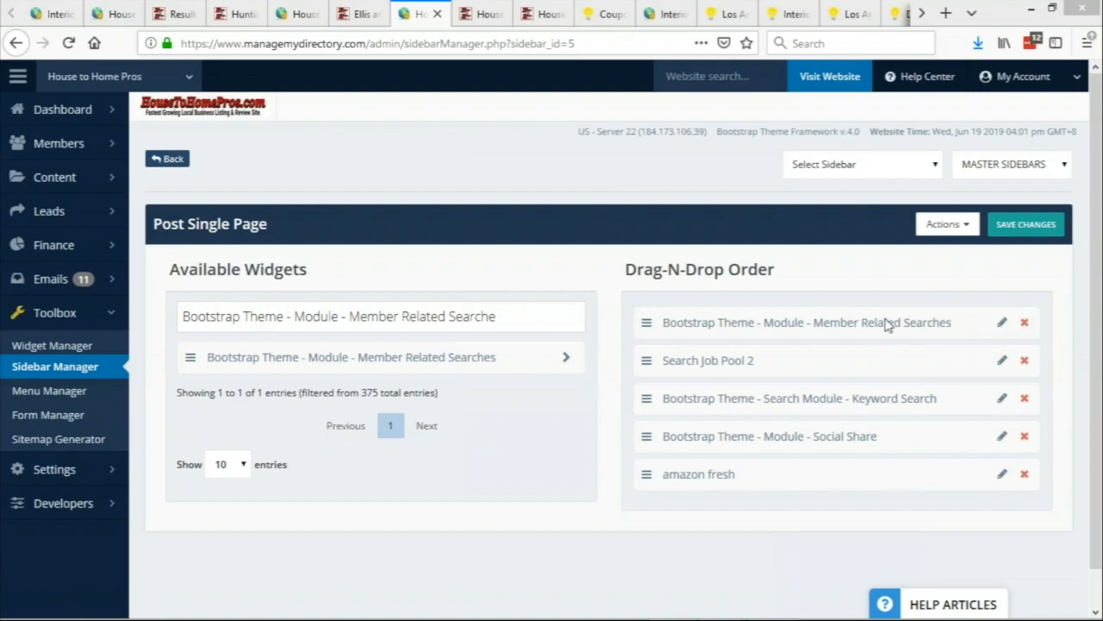
Show the questions slide, switch back to the browser and open the live Orthopedic Surgeons Today website.
key("alt+Tab")
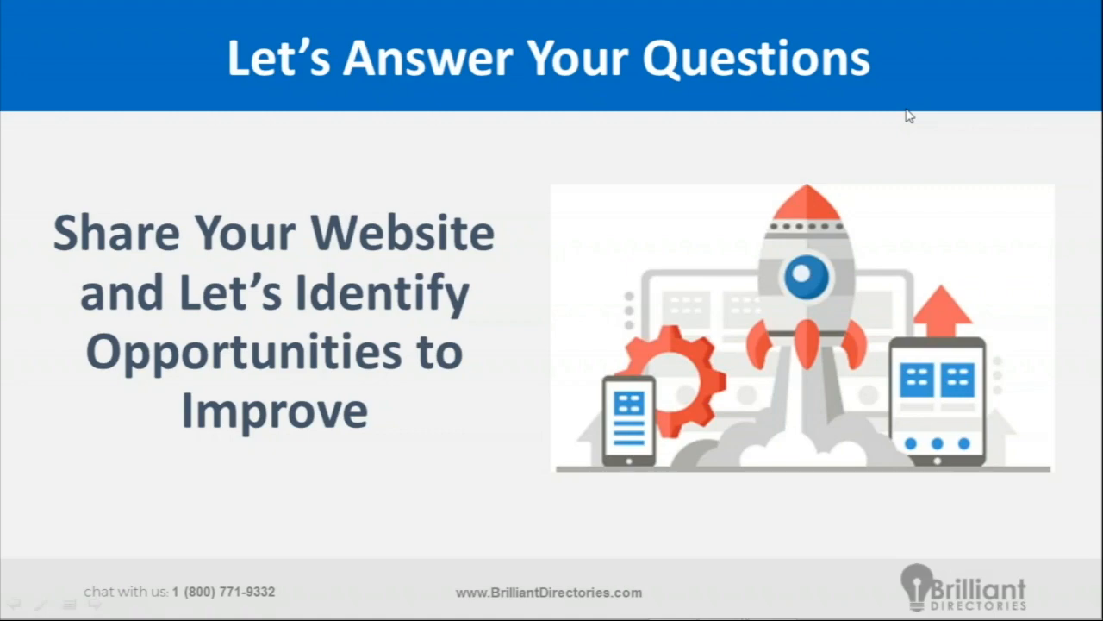
key("alt+Tab")
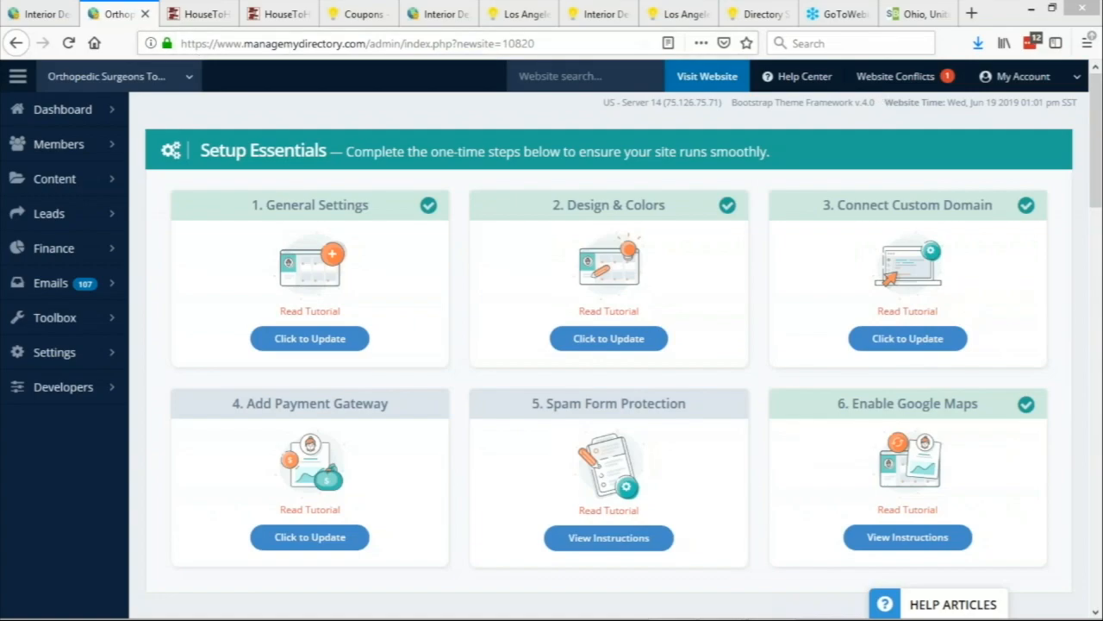
left_click(729, 85)
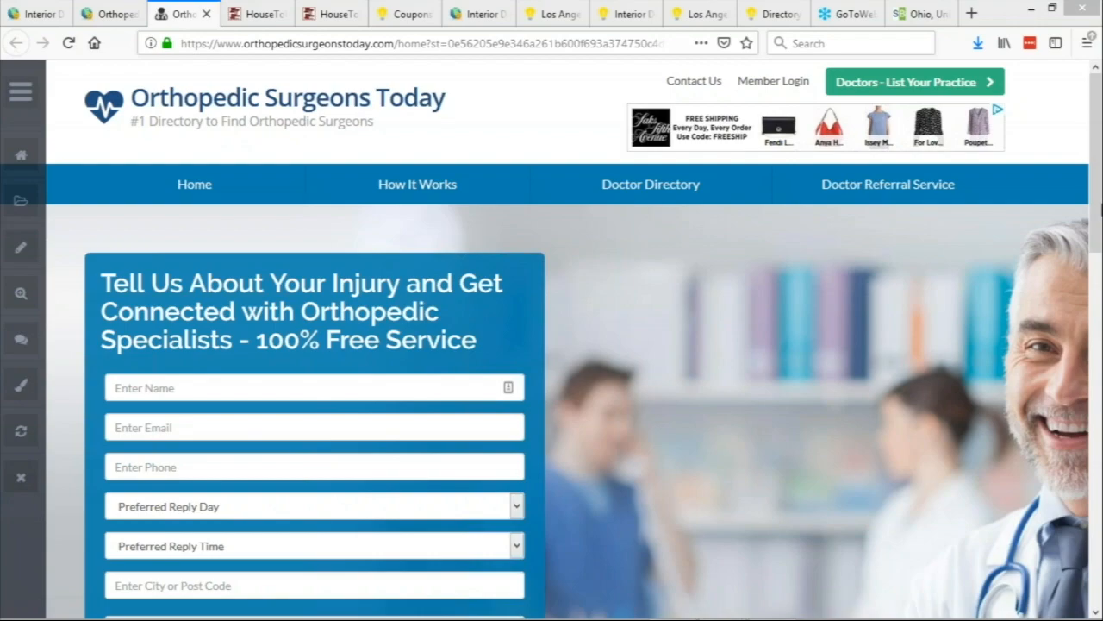
Search Google for "free survey" in a new tab and review the survey tools listed.
left_click(972, 13)
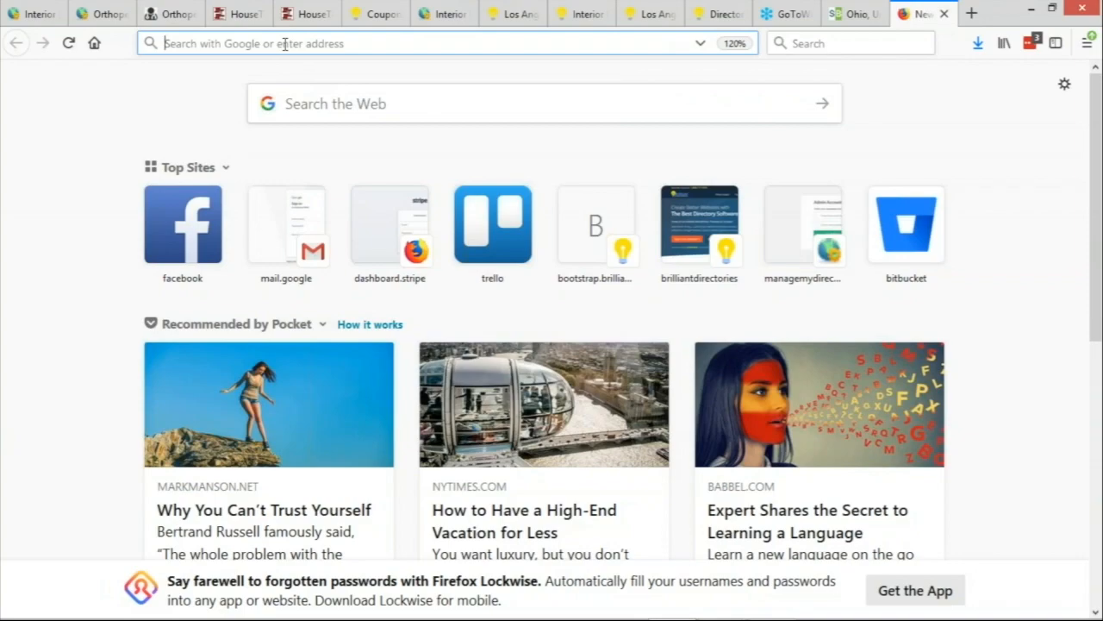
type("free survey")
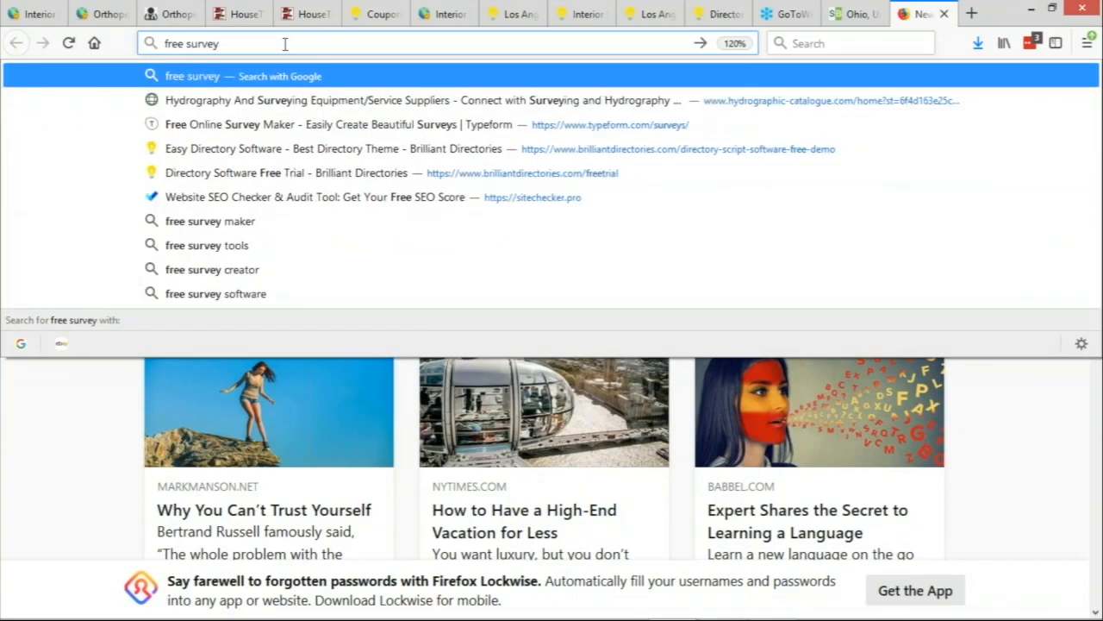
key("Return")
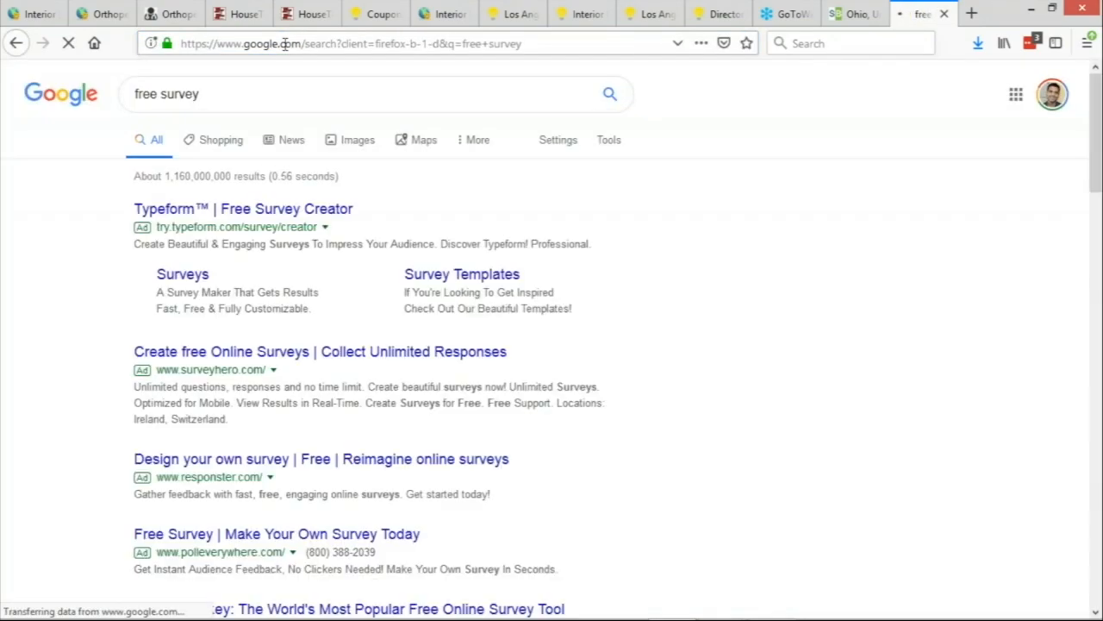
scroll(2, 245, "down", 3)
scroll(221, 278, "down", 3)
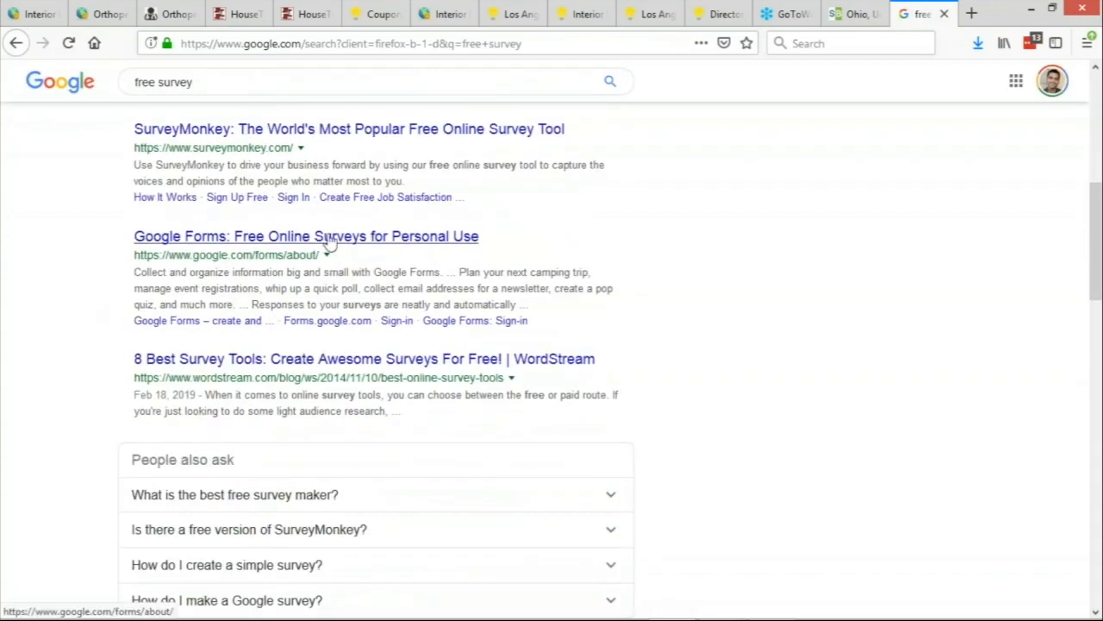
scroll(261, 231, "down", 2)
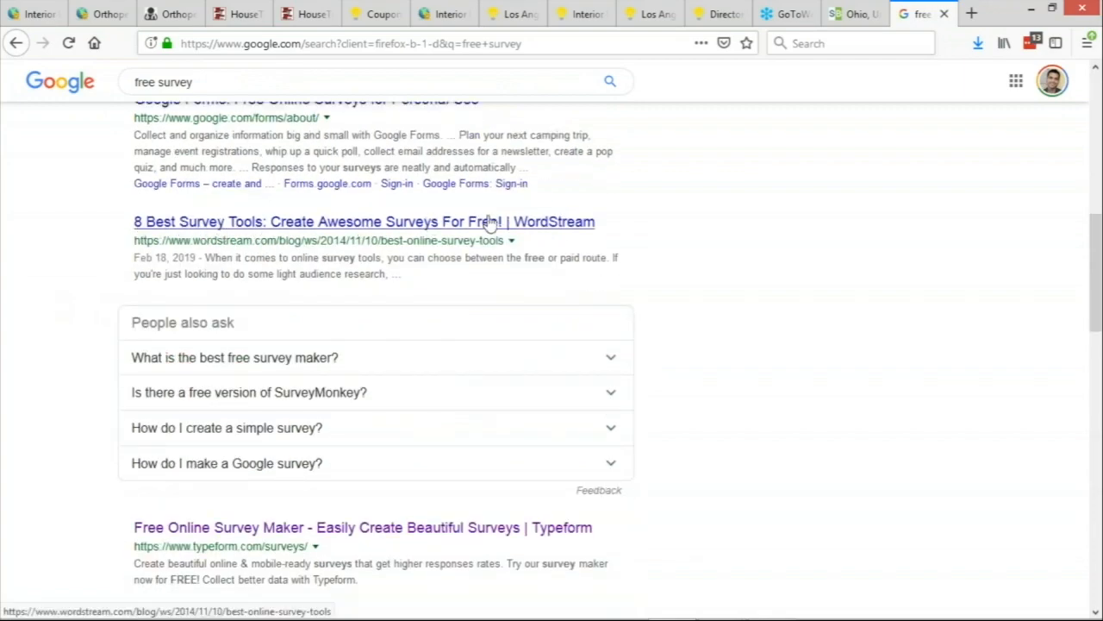
scroll(445, 345, "down", 4)
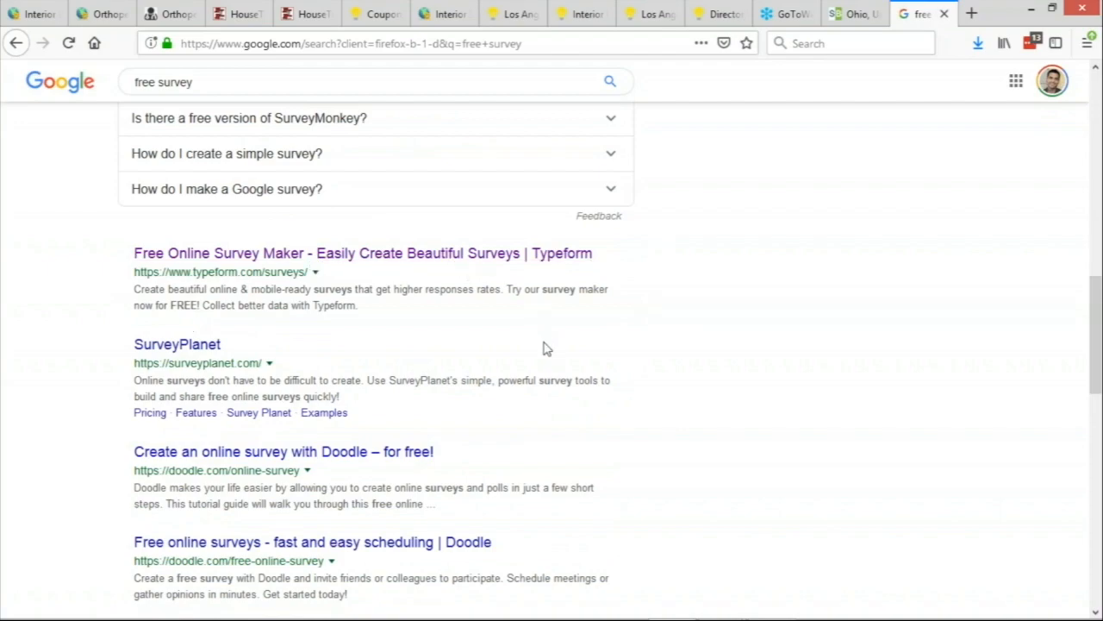
scroll(752, 378, "up", 3)
scroll(751, 378, "up", 2)
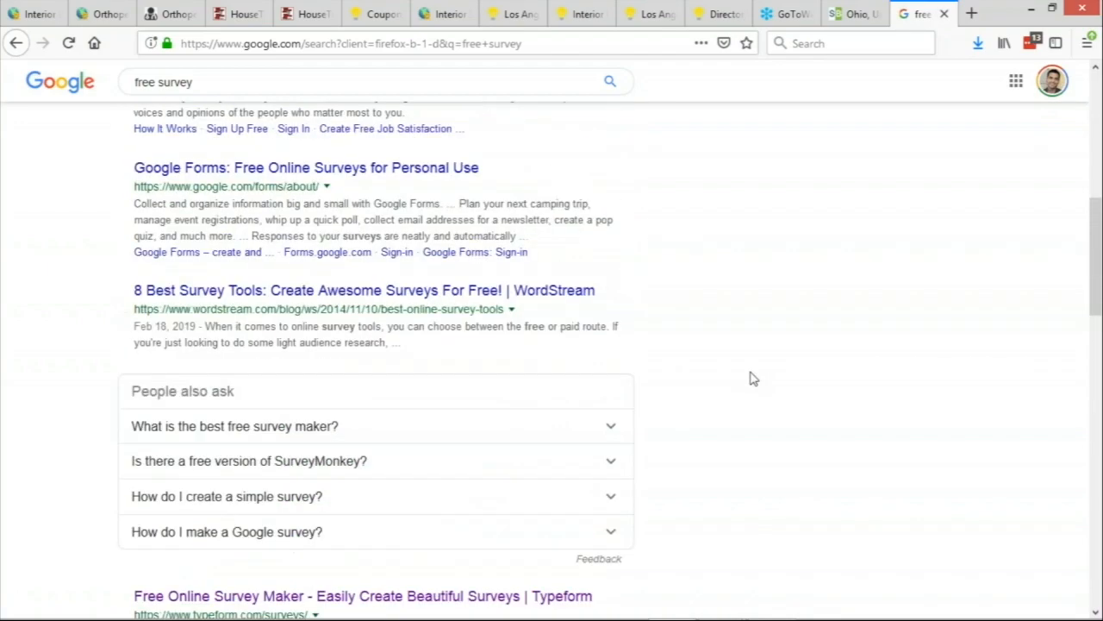
scroll(752, 378, "up", 5)
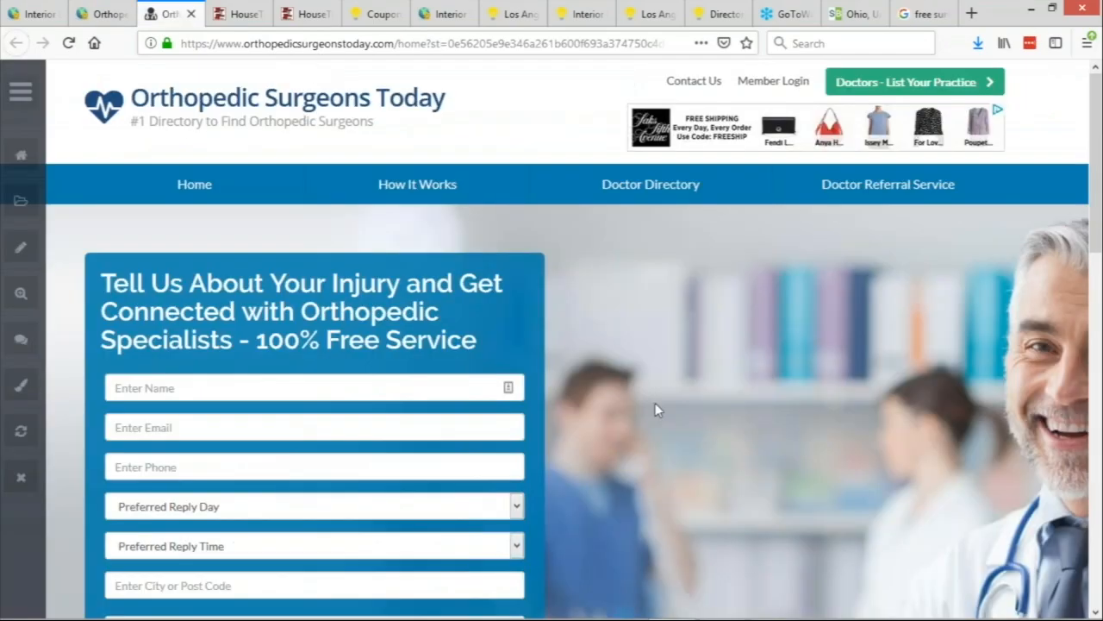
Review the Orthopedic Surgeons Today homepage, including its injury inquiry form.
scroll(658, 402, "down", 3)
scroll(658, 402, "up", 3)
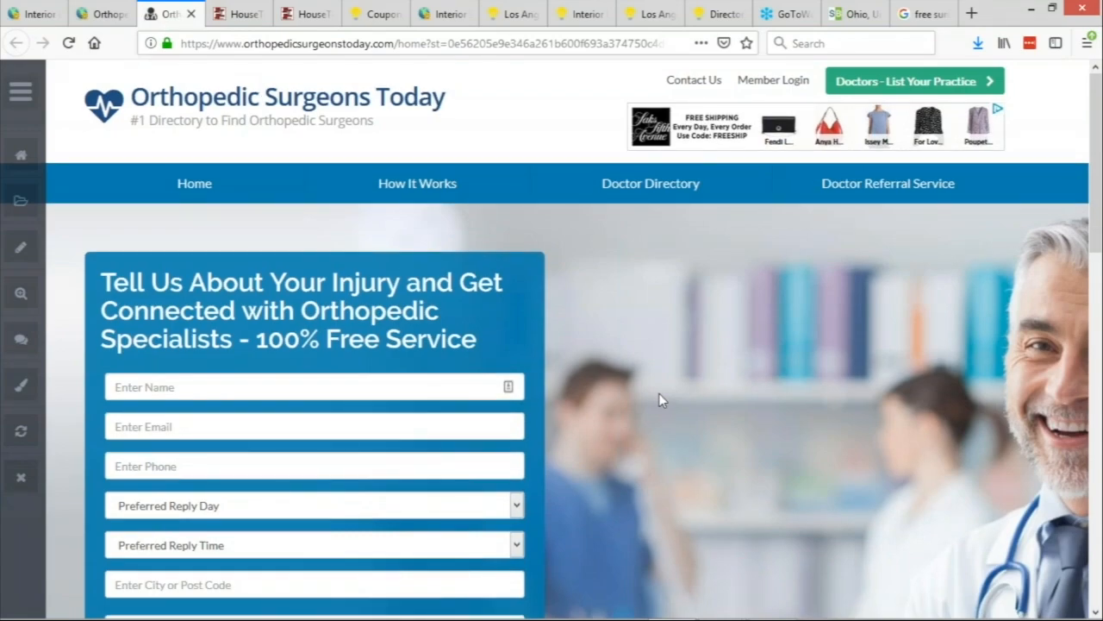
scroll(659, 393, "down", 12)
scroll(659, 393, "up", 5)
scroll(551, 339, "up", 8)
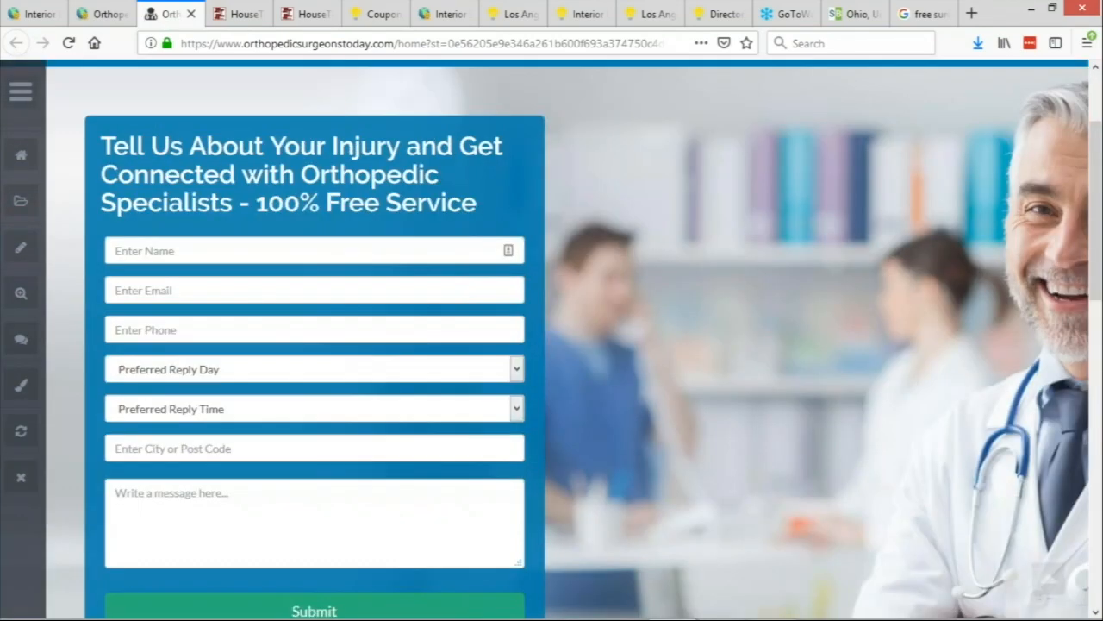